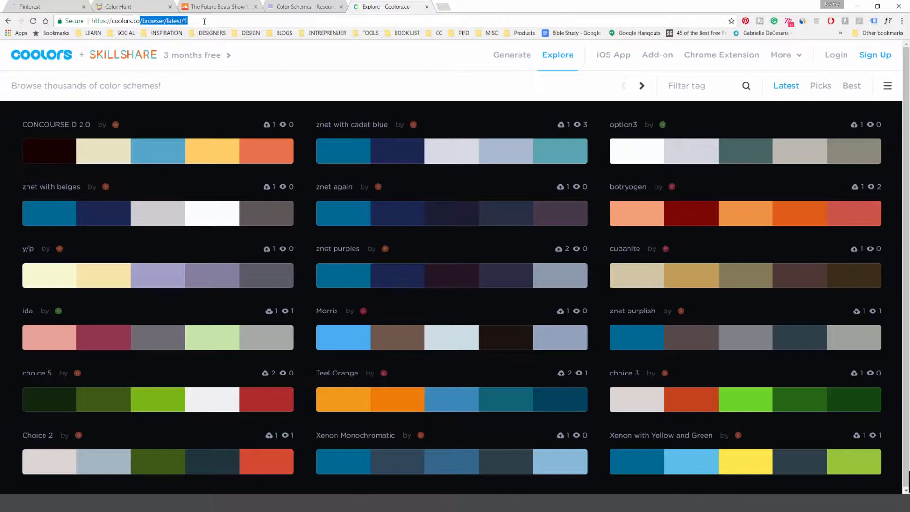
# - Open the coolors.co home page and look over its feature sections
pyautogui.press('BackSpace')
pyautogui.press('Return')
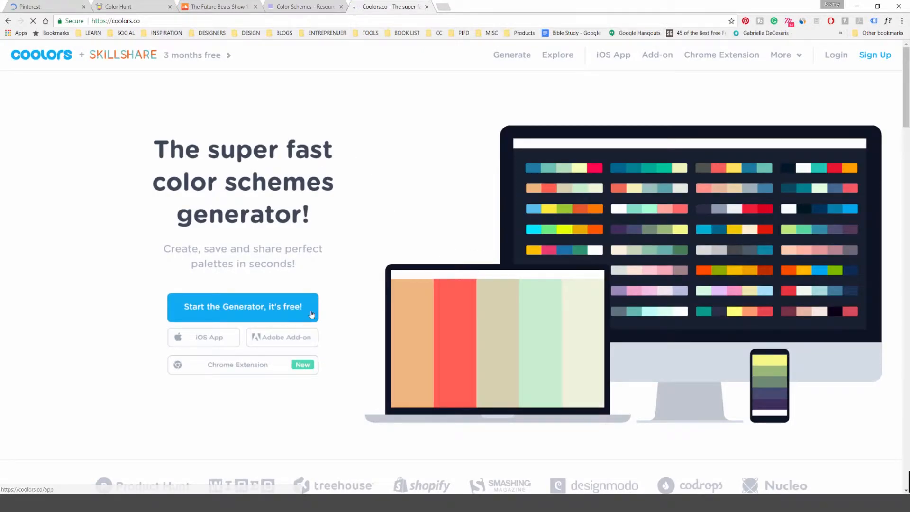
pyautogui.scroll(-10, 407, 286)
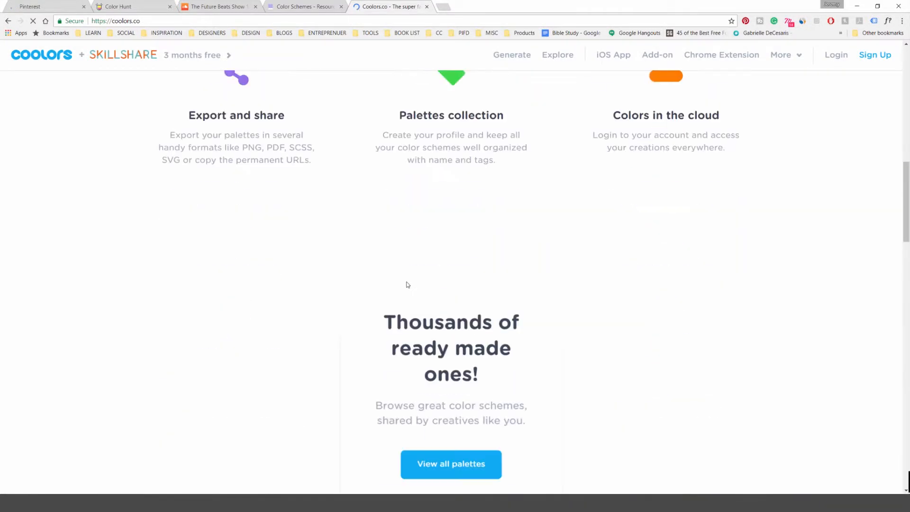
pyautogui.scroll(-20, 406, 282)
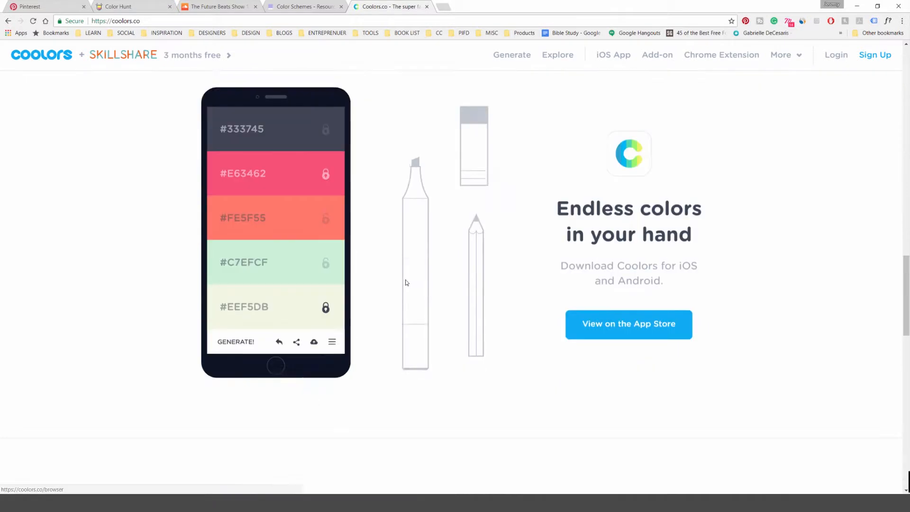
pyautogui.scroll(-2, 405, 283)
pyautogui.scroll(20, 406, 283)
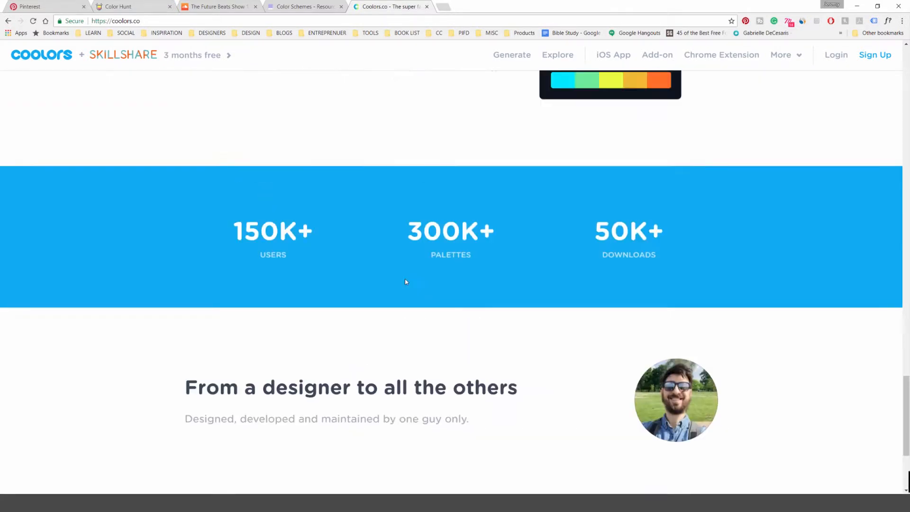
pyautogui.scroll(6, 506, 245)
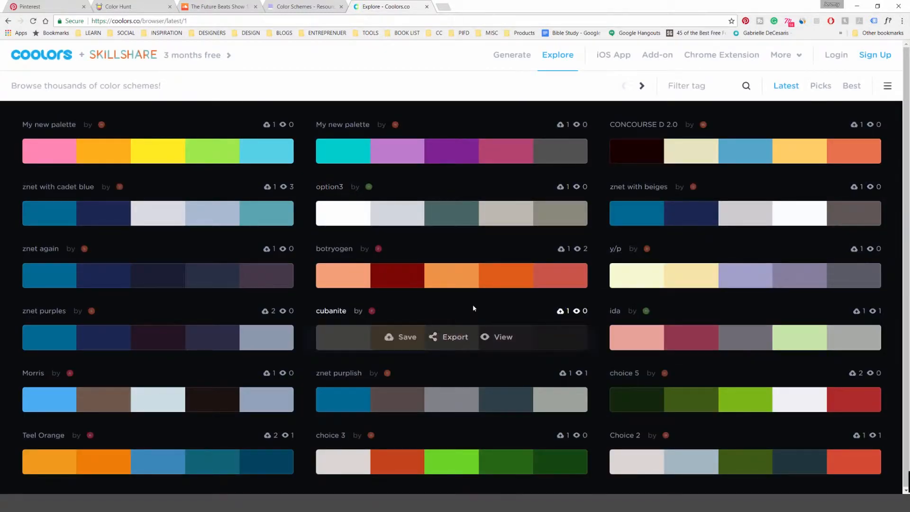
# - Filter the shared color schemes by the tag "skin"
pyautogui.click(689, 87)
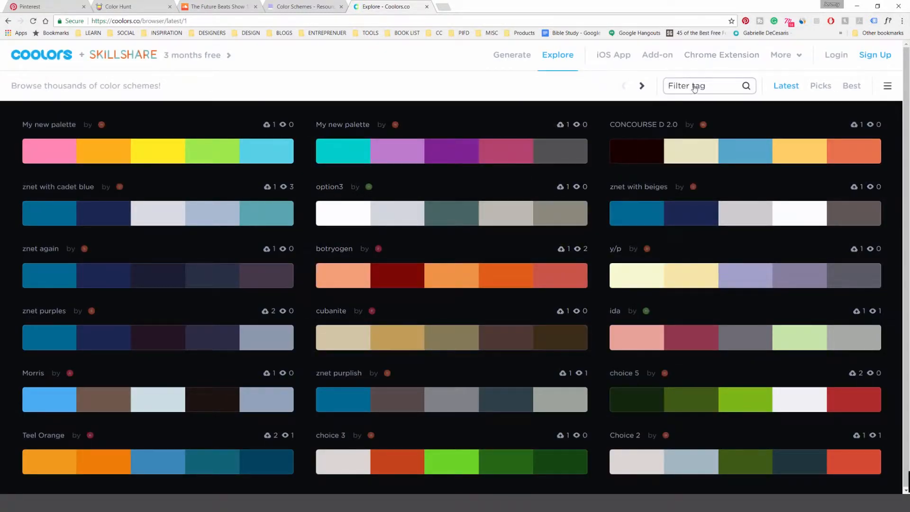
pyautogui.write('sk')
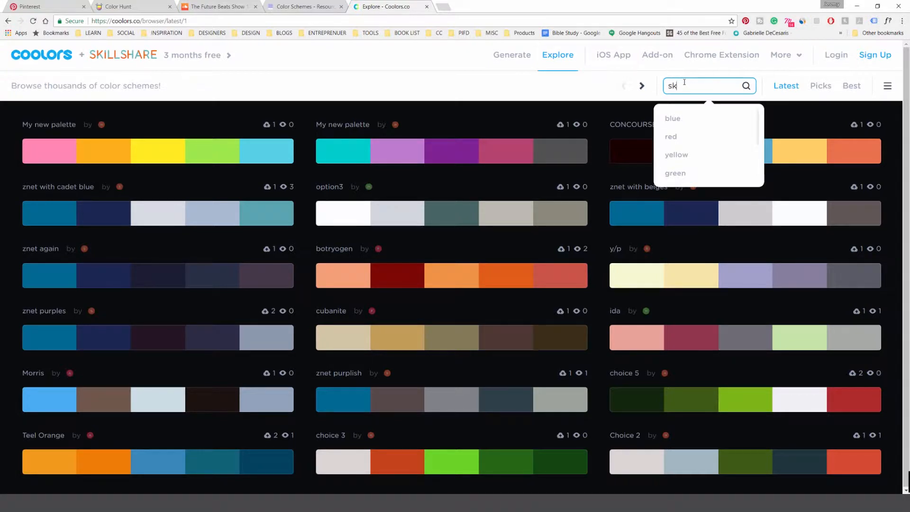
pyautogui.write('in')
pyautogui.press('Return')
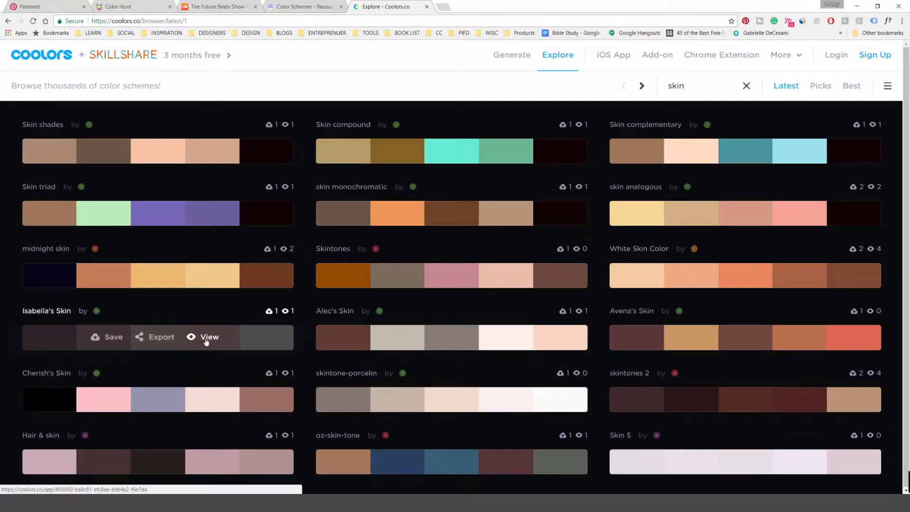
# - Export the skin palette running from #805650 to #f6e7da as PNG and copy the resulting image
pyautogui.click(159, 337)
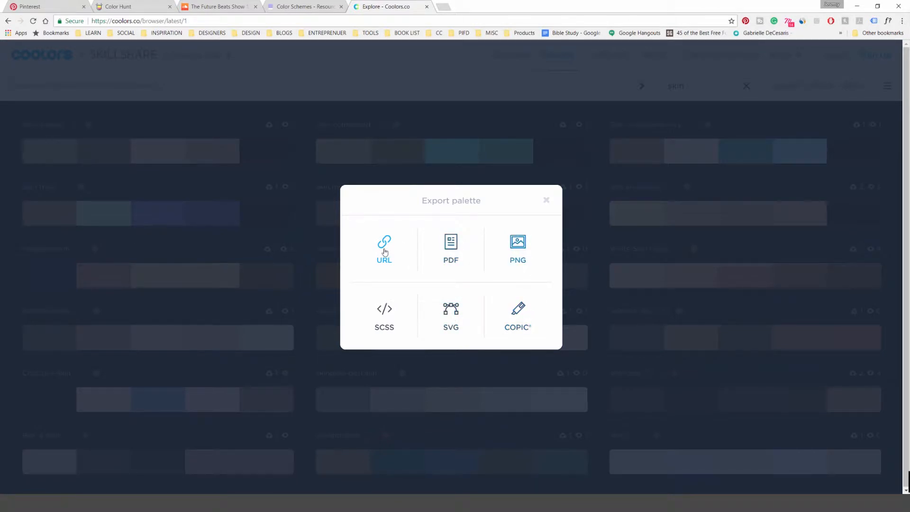
pyautogui.click(518, 245)
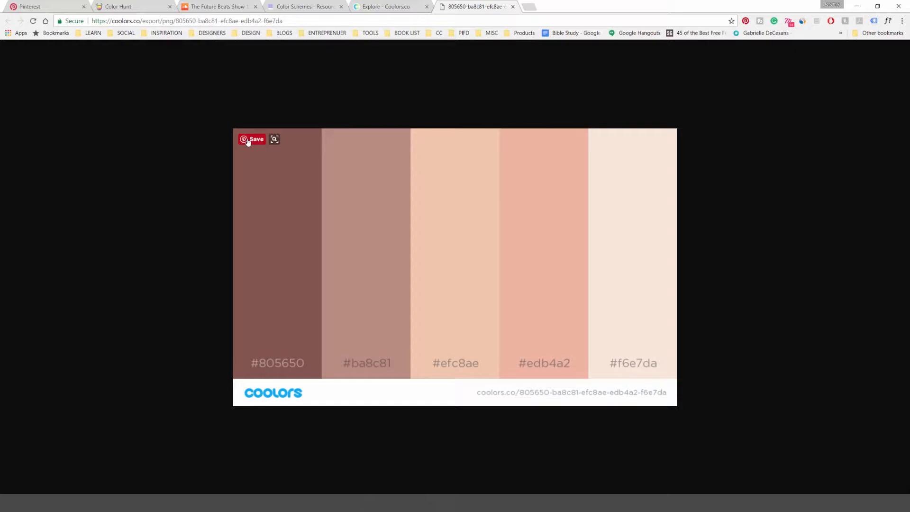
pyautogui.rightClick(454, 202)
pyautogui.click(475, 226)
# - Switch to Illustrator and paste the copied palette image onto the empty canvas beside the family artboard
pyautogui.moveTo(168, 502)
pyautogui.click(168, 467)
pyautogui.press('space')
pyautogui.moveTo(627, 174); pyautogui.dragTo(393, 196)
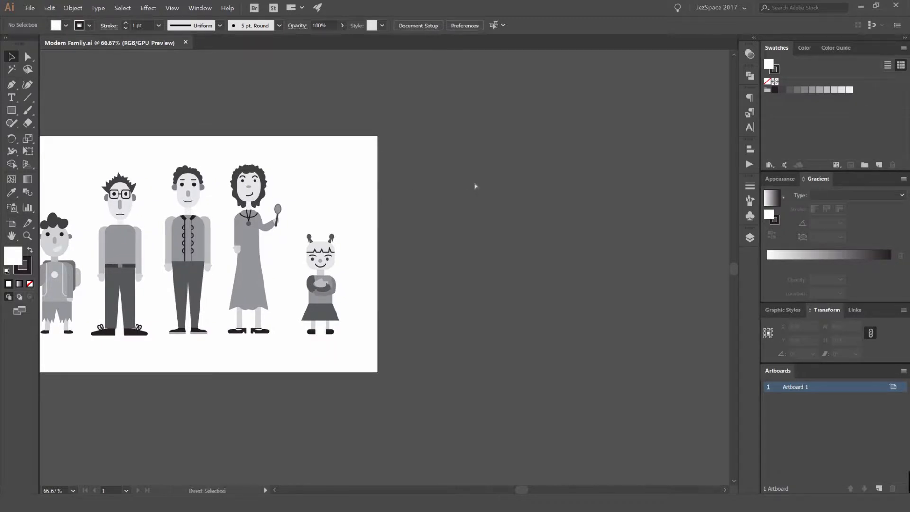
pyautogui.hotkey('ctrl', 'v')
pyautogui.moveTo(445, 253); pyautogui.dragTo(555, 196)
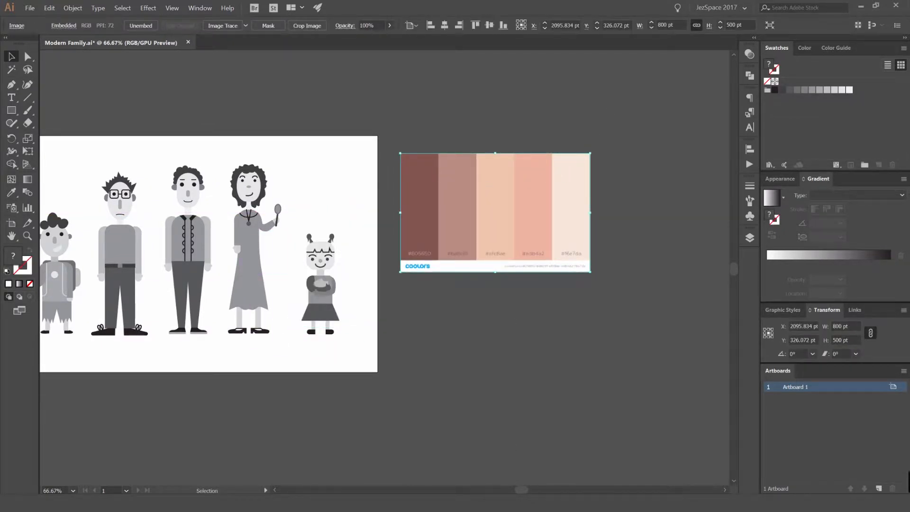
# - Return to the browser, close the exported image, then export the White Skin Color palette as PNG and copy it
pyautogui.hotkey('alt', 'Tab')
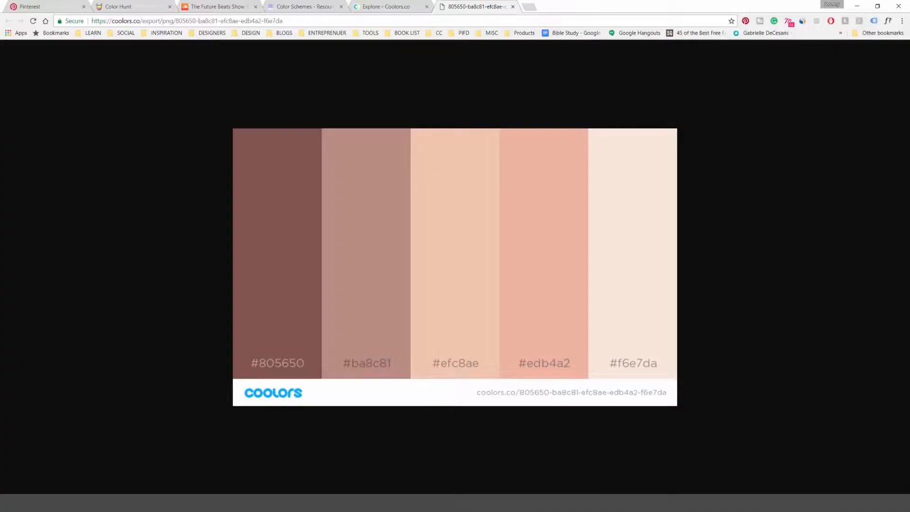
pyautogui.click(513, 6)
pyautogui.moveTo(765, 283)
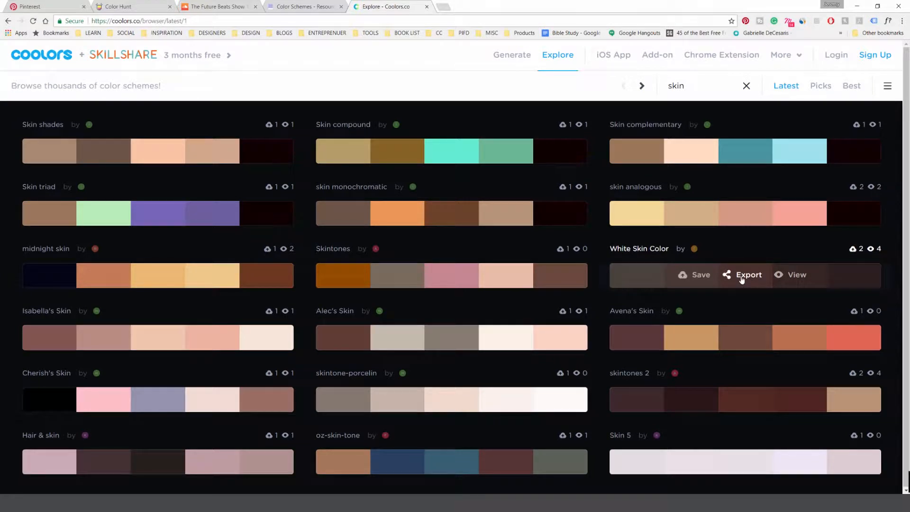
pyautogui.click(743, 280)
pyautogui.click(536, 251)
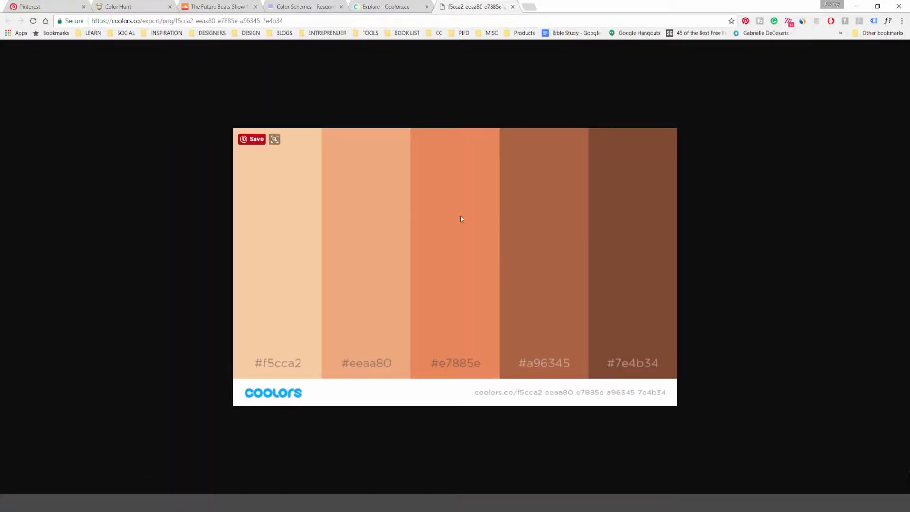
pyautogui.rightClick(419, 209)
pyautogui.click(432, 243)
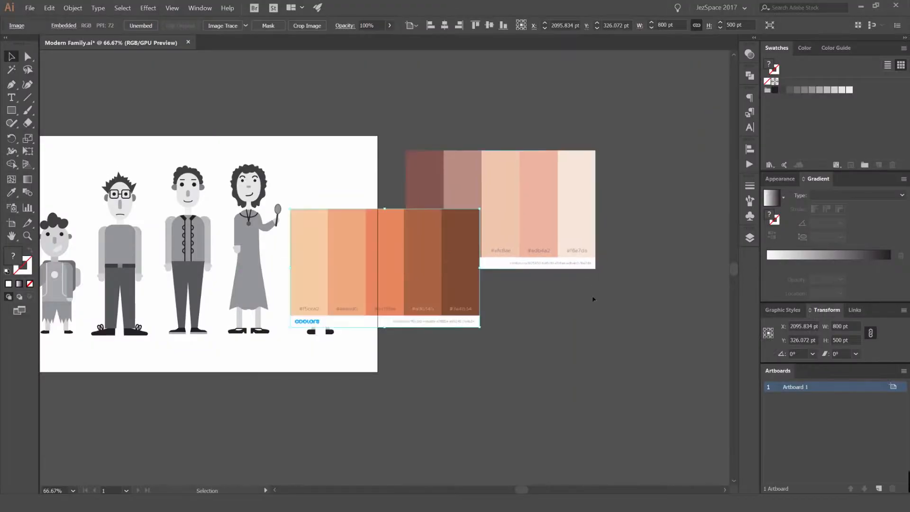
# - Paste the White Skin Color image in Illustrator and arrange both palette images beside the artboard
pyautogui.click(593, 299)
pyautogui.moveTo(563, 262); pyautogui.dragTo(568, 188)
pyautogui.moveTo(454, 255); pyautogui.dragTo(575, 230)
pyautogui.click(557, 354)
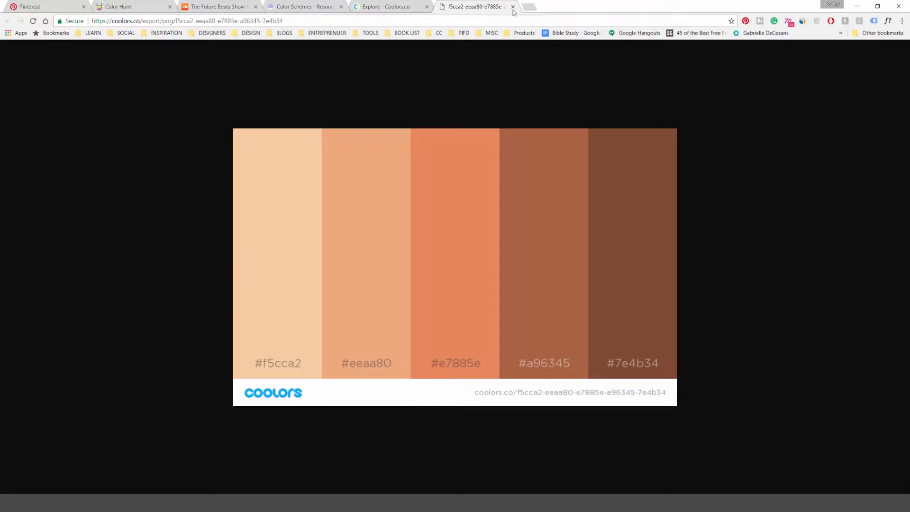
# - Close the exported image in the browser, open the Coolors palette generator and generate several random color schemes
pyautogui.hotkey('ctrl', 'w')
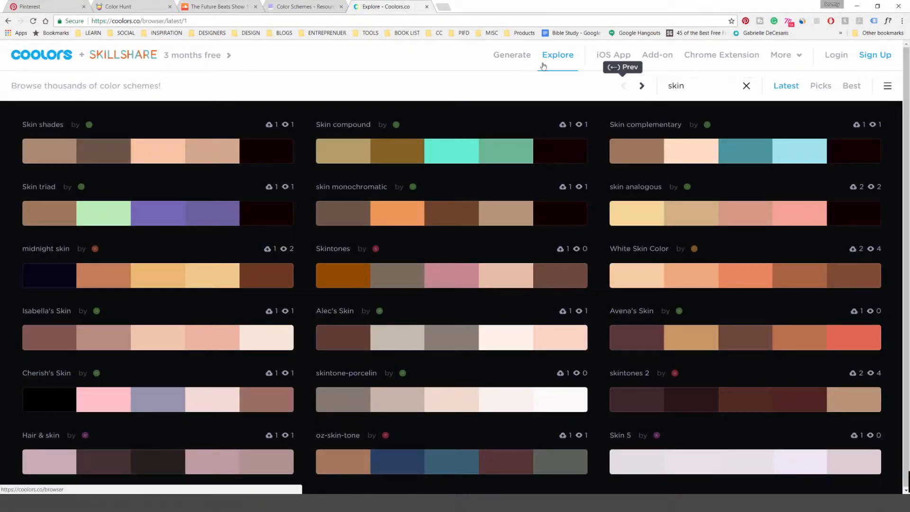
pyautogui.click(520, 58)
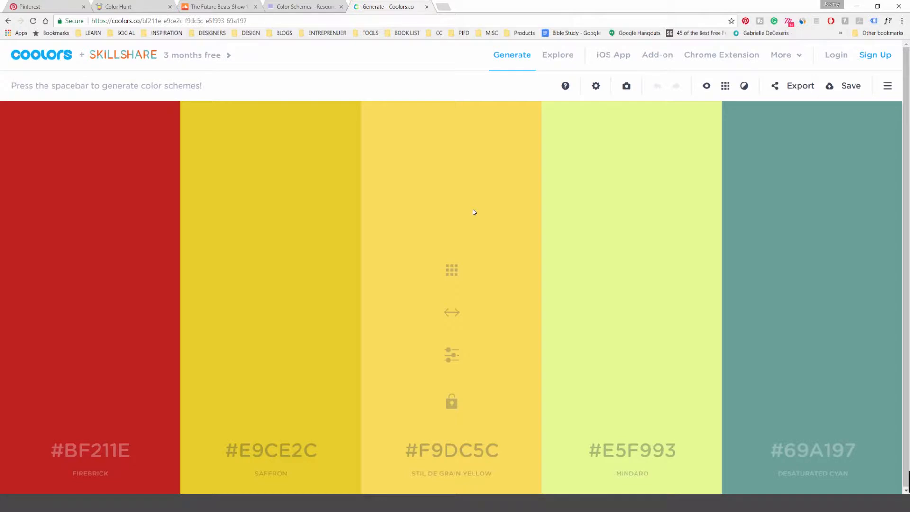
pyautogui.press('space')
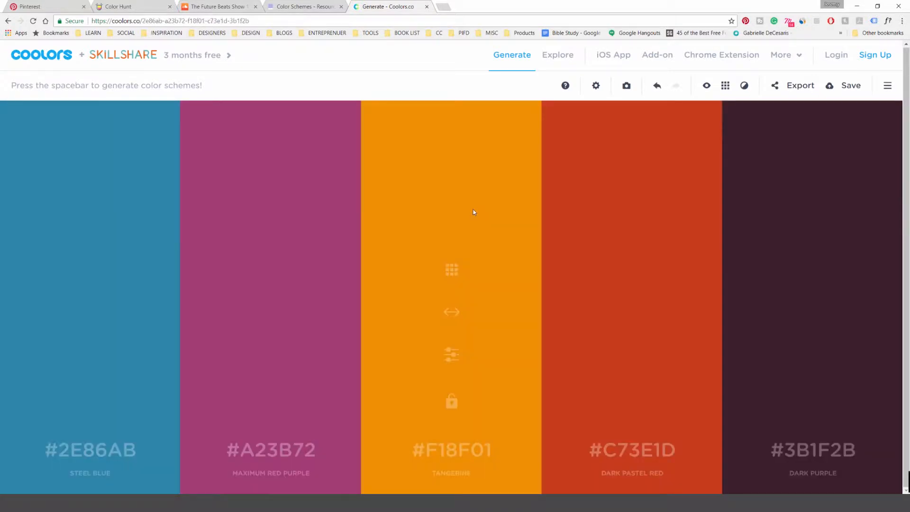
pyautogui.press('space')
pyautogui.press('space')
pyautogui.press('space')
pyautogui.press('space')
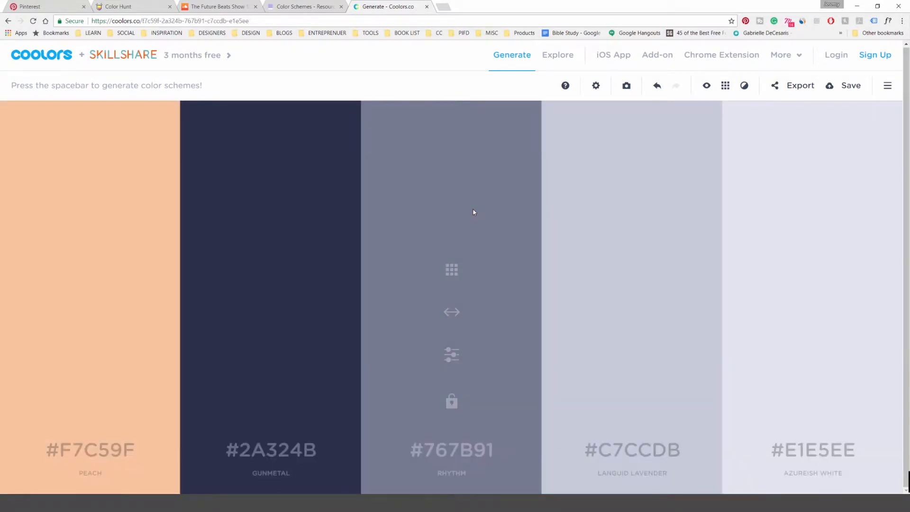
pyautogui.press('space')
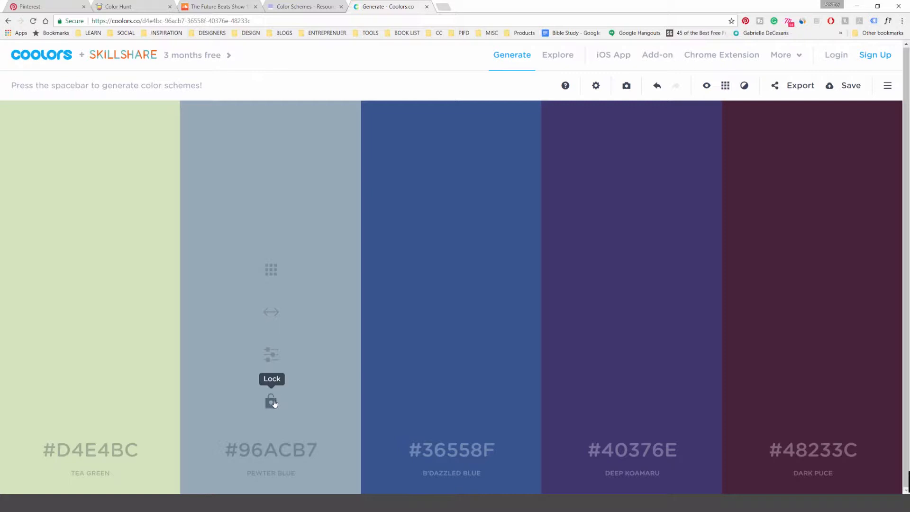
# - Lock the #96ACB7 color and look through its HSB, RGB, CMYK, Pick and Sets adjustment options
pyautogui.click(272, 405)
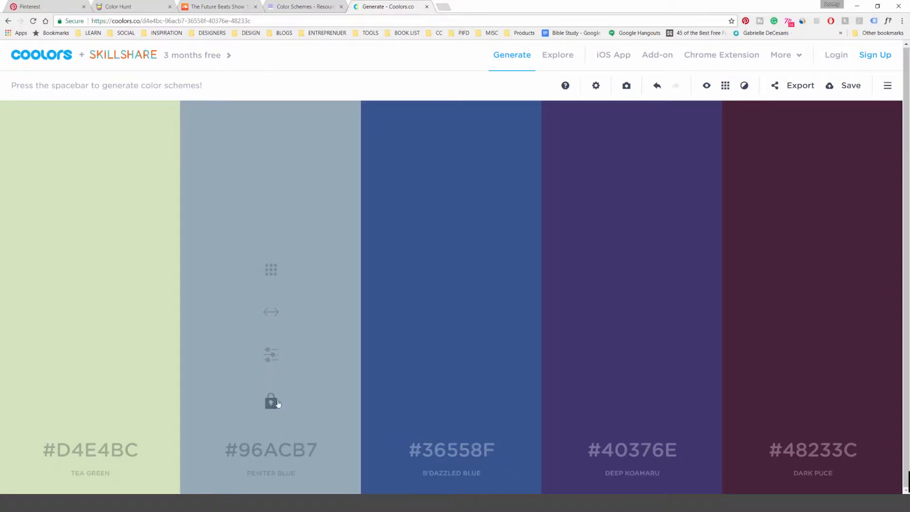
pyautogui.click(271, 357)
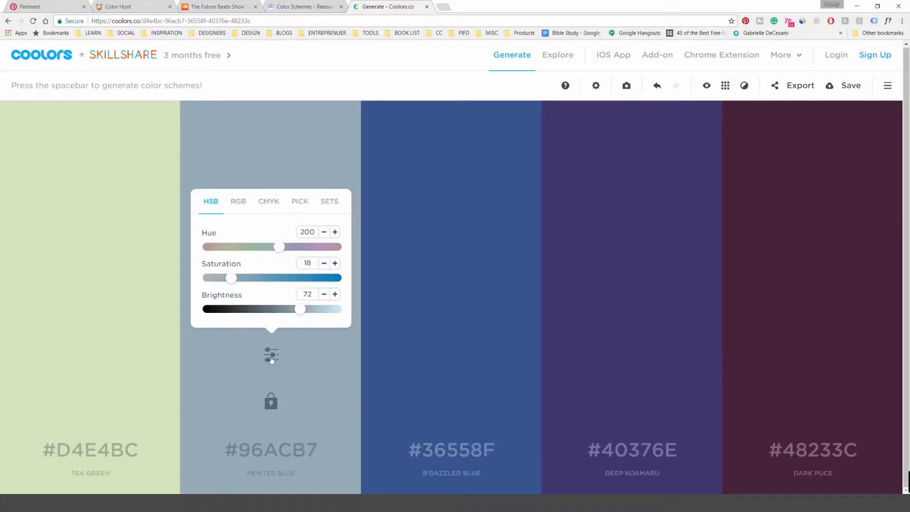
pyautogui.click(238, 201)
pyautogui.click(269, 201)
pyautogui.click(300, 188)
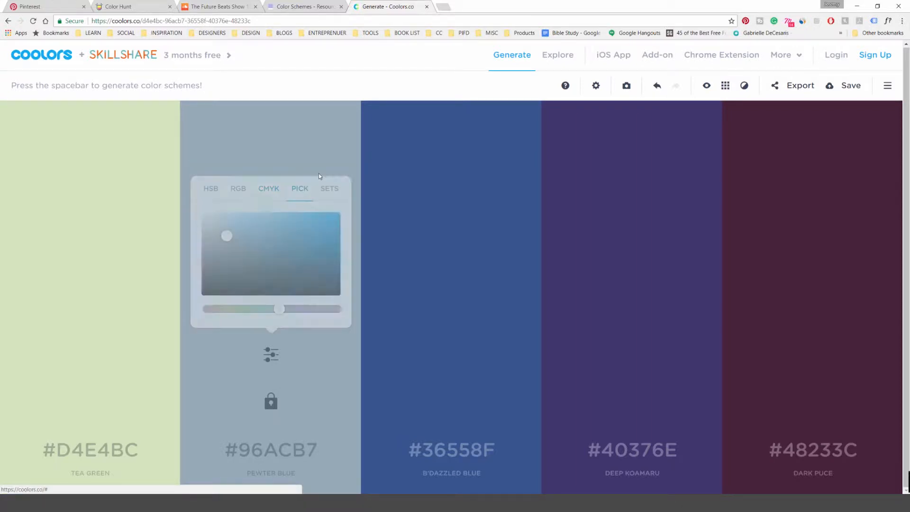
pyautogui.click(330, 189)
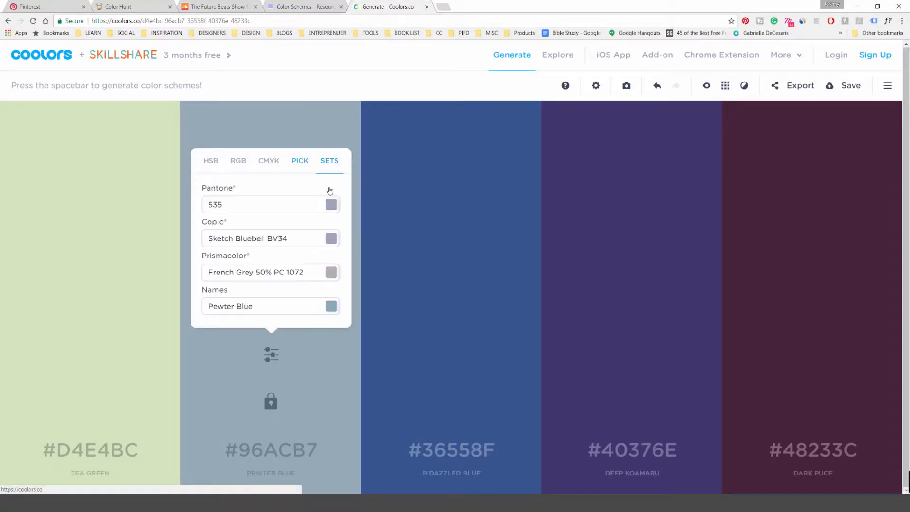
pyautogui.click(268, 166)
pyautogui.click(212, 172)
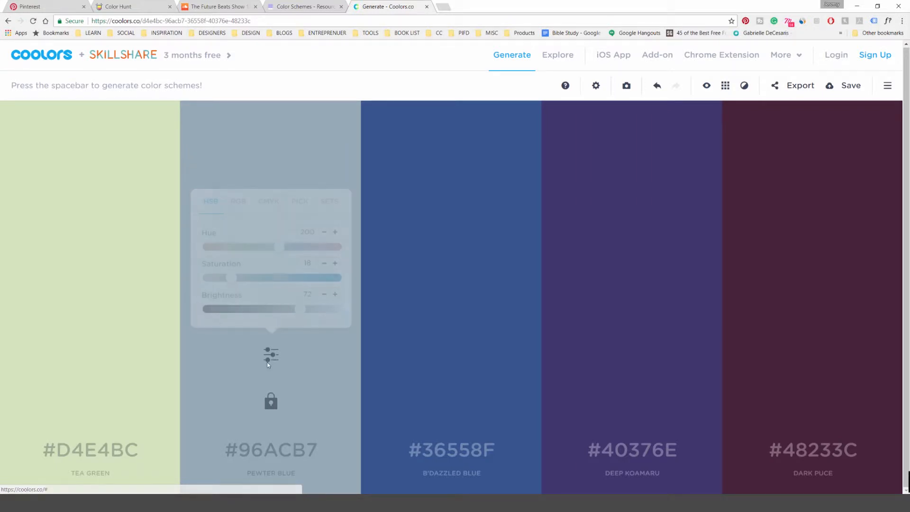
# - Move the locked #96ACB7 color to the middle of the palette and switch it to the lighter shade #A9BBC4
pyautogui.moveTo(284, 316); pyautogui.dragTo(452, 312)
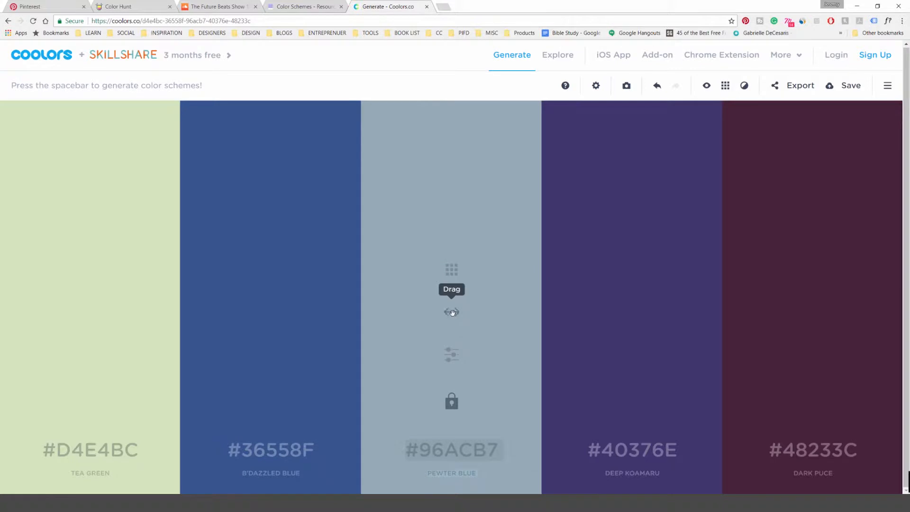
pyautogui.click(451, 269)
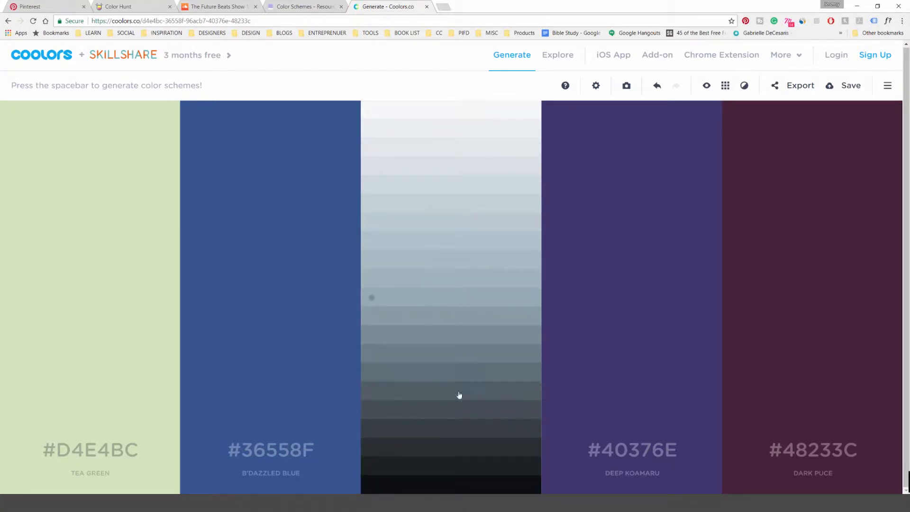
pyautogui.click(467, 265)
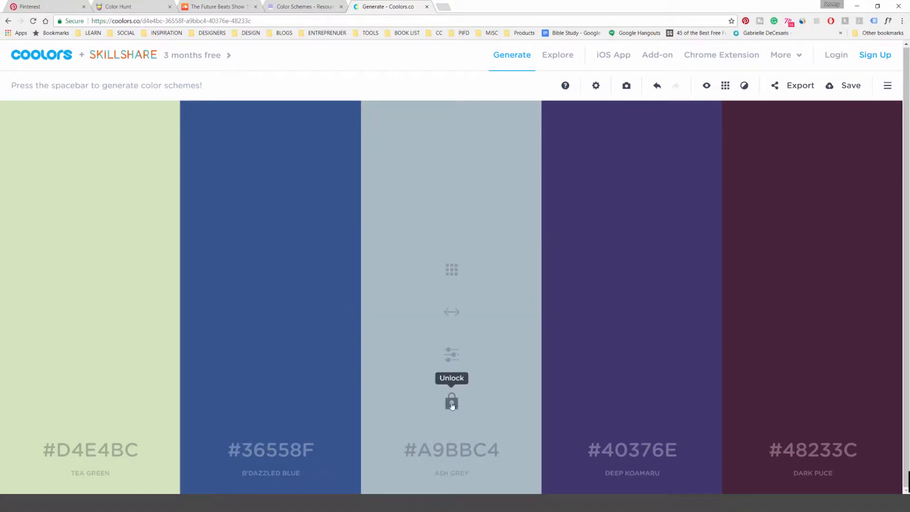
# - Regenerate the colors around the locked #A9BBC4, then lock #E49273 and #2B4570 as well
pyautogui.press('space')
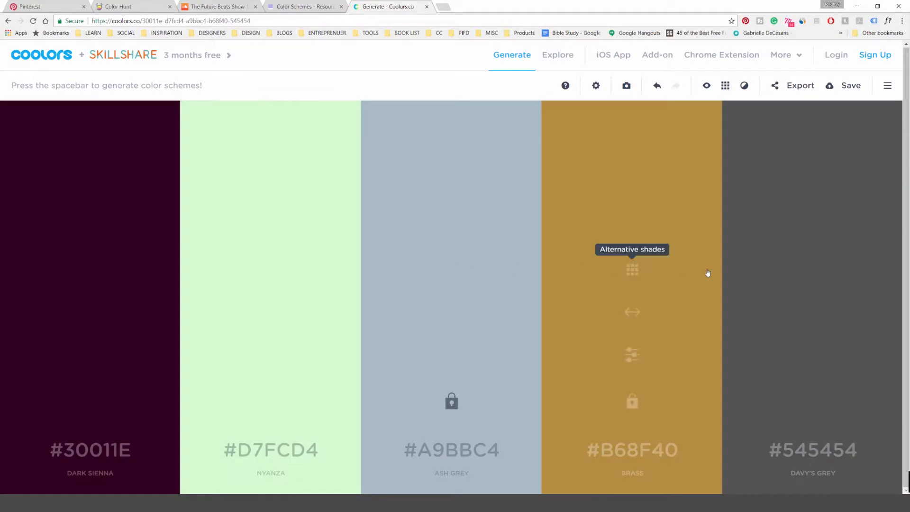
pyautogui.press('space')
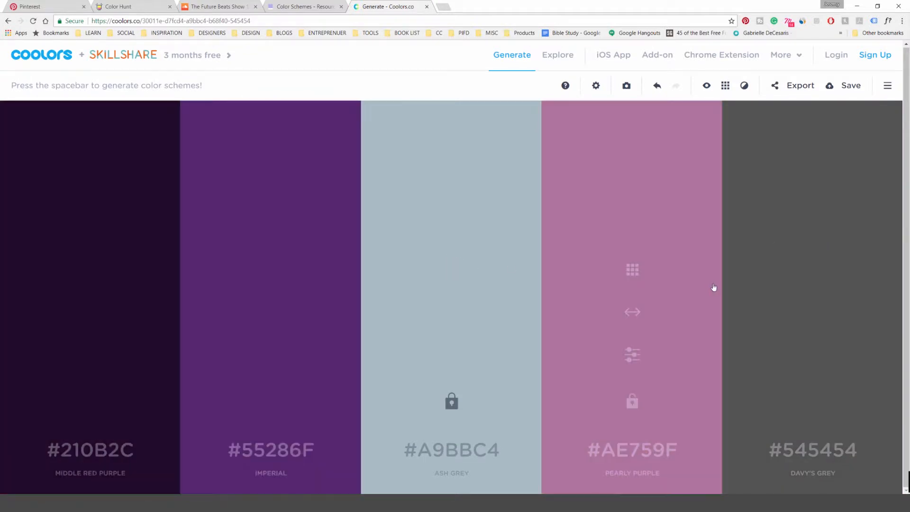
pyautogui.press('space')
pyautogui.press('space')
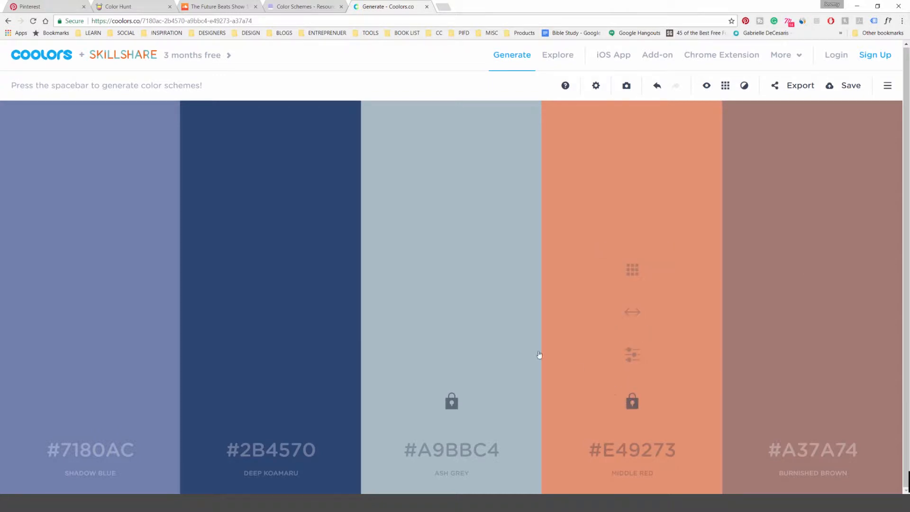
pyautogui.click(271, 401)
# - Regenerate the two unlocked outer colors several times until they are #191D32 and #6D3B47
pyautogui.press('space')
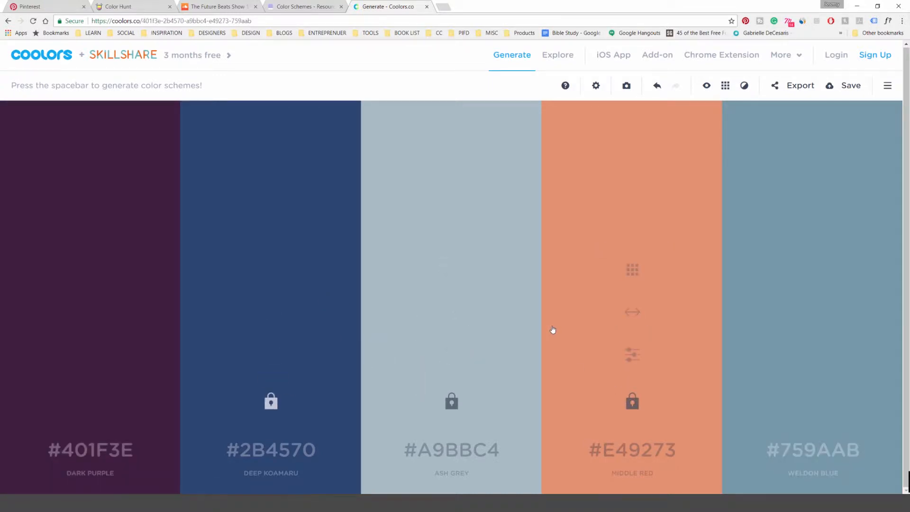
pyautogui.press('space')
pyautogui.press('space')
pyautogui.press('space')
pyautogui.press('space')
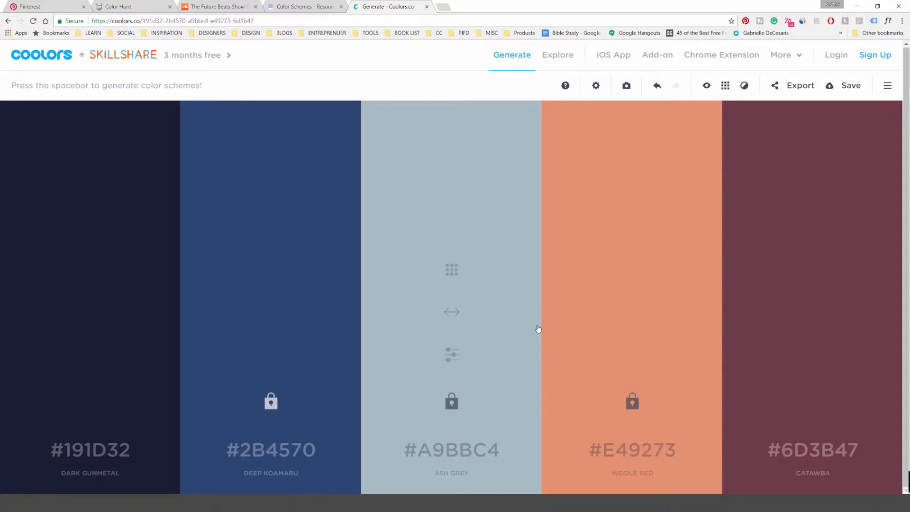
# - Regenerate the palette and lock #CEEC97 as the first color, then regenerate the last color until it is #EA638C and lock it
pyautogui.press('space')
pyautogui.click(90, 401)
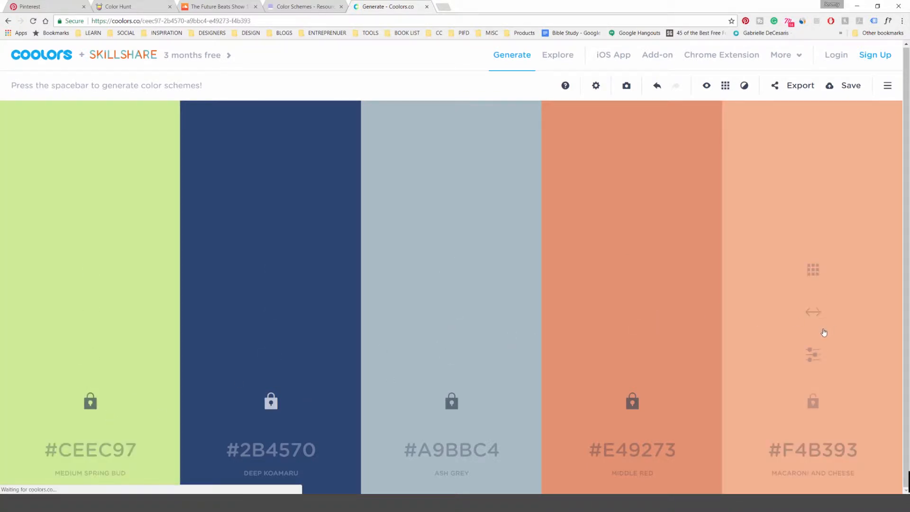
pyautogui.press('space')
pyautogui.press('space')
pyautogui.press('space')
pyautogui.press('space')
pyautogui.press('space')
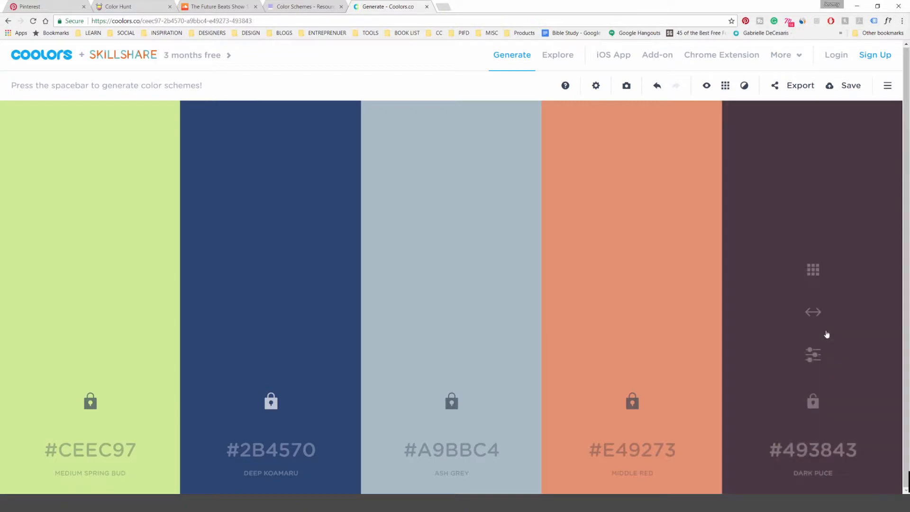
pyautogui.press('space')
pyautogui.press('space')
pyautogui.press('space')
pyautogui.press('space')
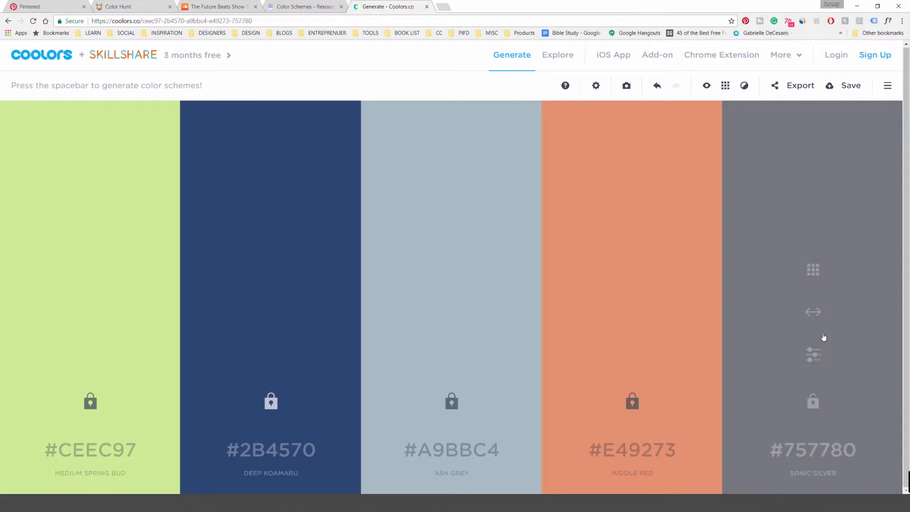
pyautogui.press('space')
pyautogui.press('space')
pyautogui.press('space')
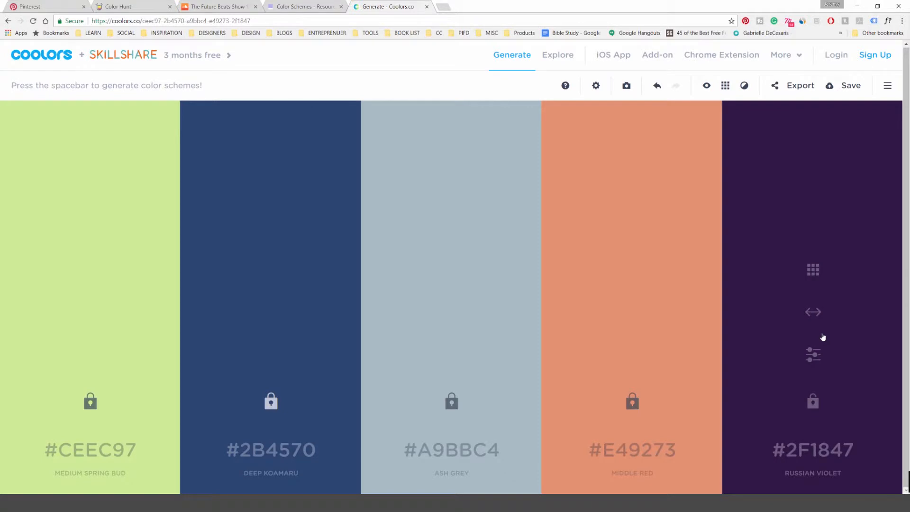
pyautogui.press('space')
pyautogui.press('space')
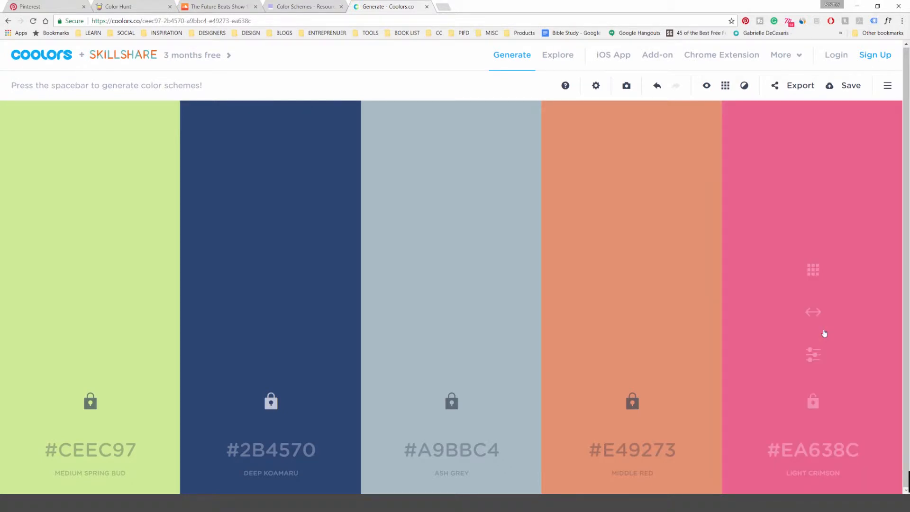
pyautogui.click(813, 402)
# - Export the finished five-color palette as a PNG image and copy that image
pyautogui.click(799, 86)
pyautogui.click(522, 243)
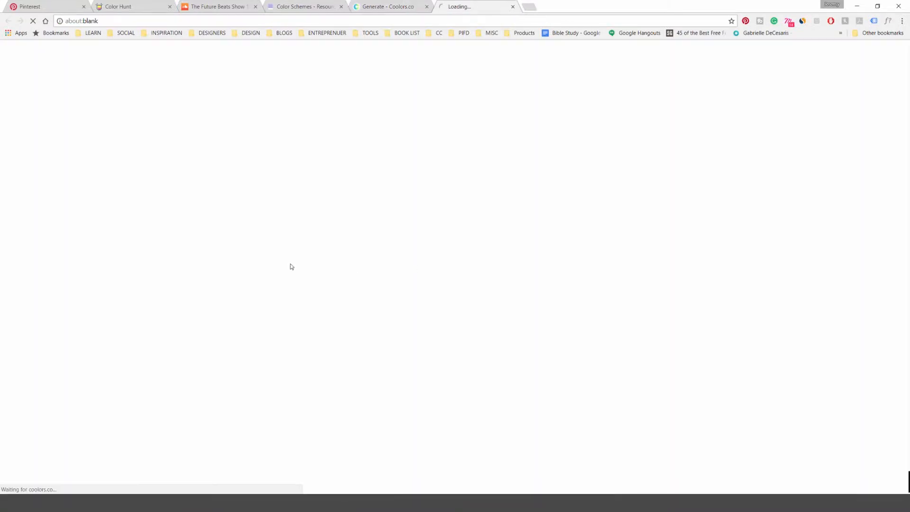
pyautogui.rightClick(418, 216)
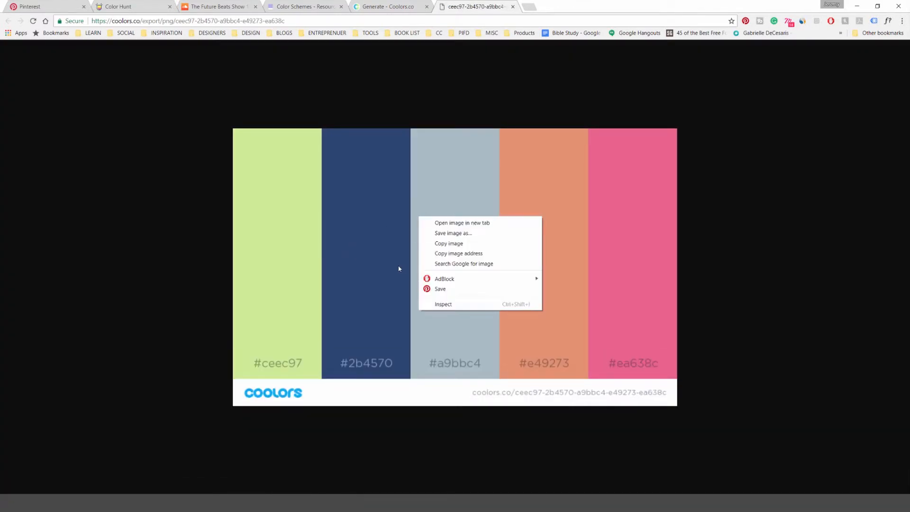
pyautogui.click(449, 244)
# - Switch to Illustrator, paste the copied palette image, and place it beside the pink skin-tone palette, clear of the artboard
pyautogui.hotkey('alt', 'Tab')
pyautogui.hotkey('ctrl', 'v')
pyautogui.scroll(-1, 550, 398)
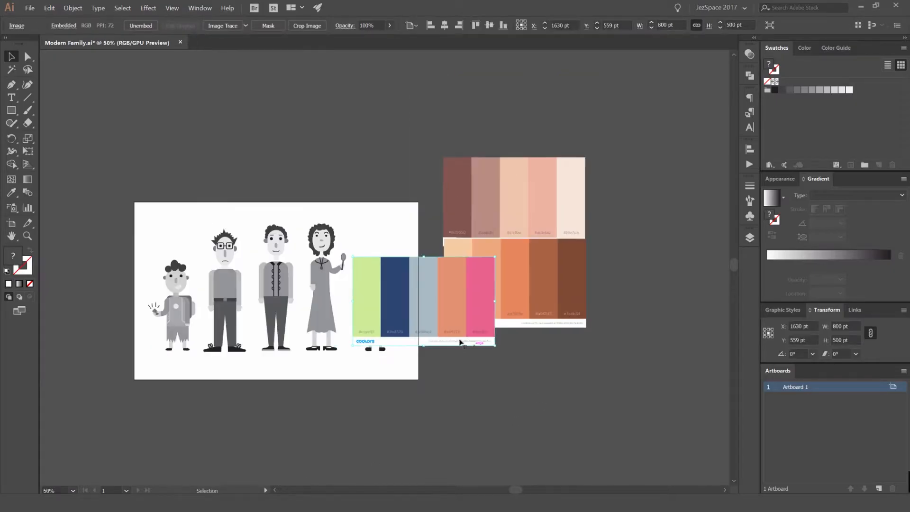
pyautogui.moveTo(461, 341); pyautogui.dragTo(583, 387)
pyautogui.click(663, 327)
pyautogui.moveTo(662, 319); pyautogui.dragTo(490, 313)
pyautogui.moveTo(441, 347); pyautogui.dragTo(588, 164)
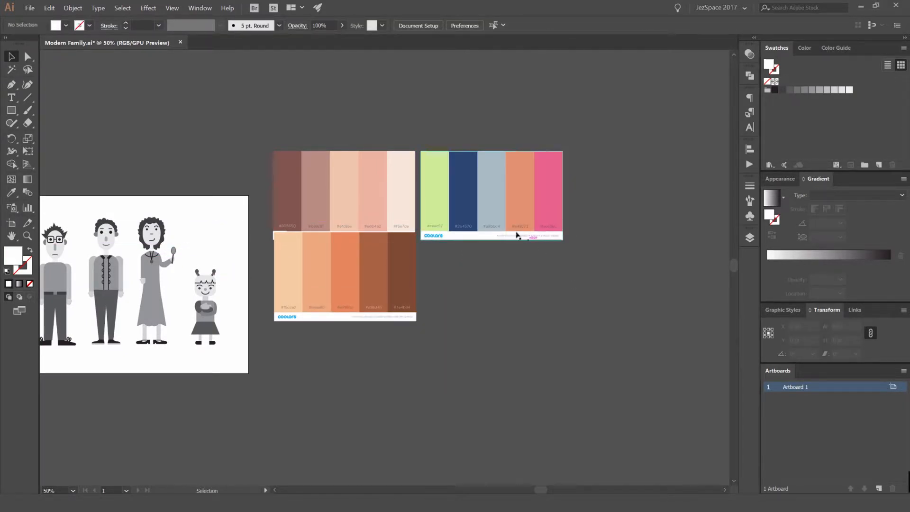
# - Move the orange-brown skin palette down so that a small gap separates it from the pink skin palette
pyautogui.scroll(1, 549, 208)
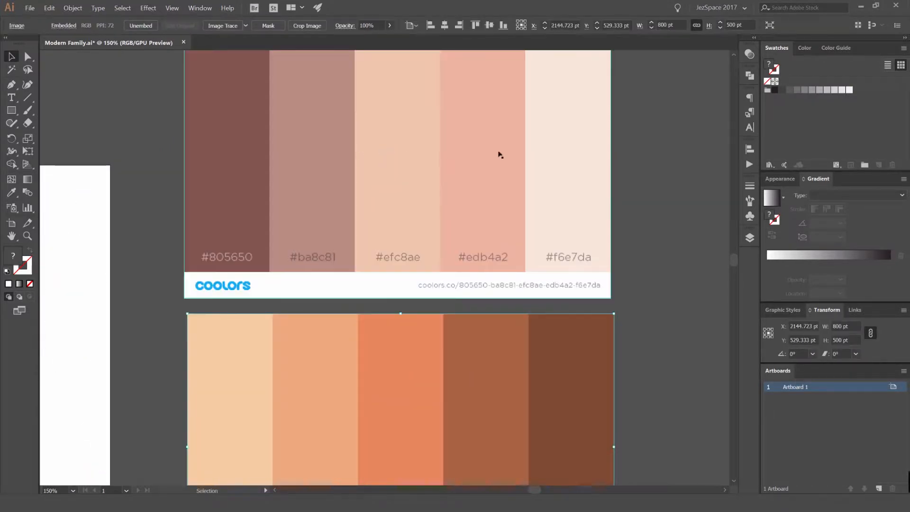
pyautogui.moveTo(499, 155); pyautogui.dragTo(472, 202)
pyautogui.click(612, 155)
pyautogui.moveTo(646, 188); pyautogui.dragTo(603, 181)
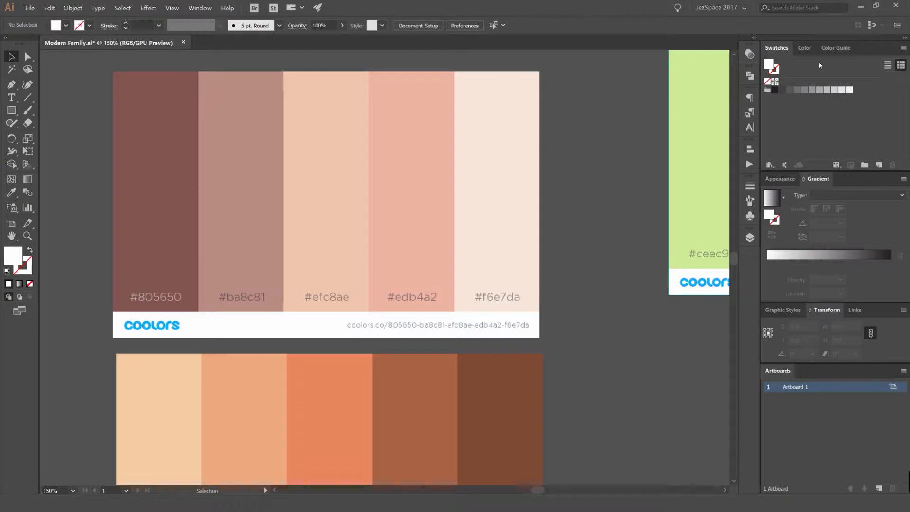
# - Create an empty swatch color group with the name Color Group 1
pyautogui.click(204, 10)
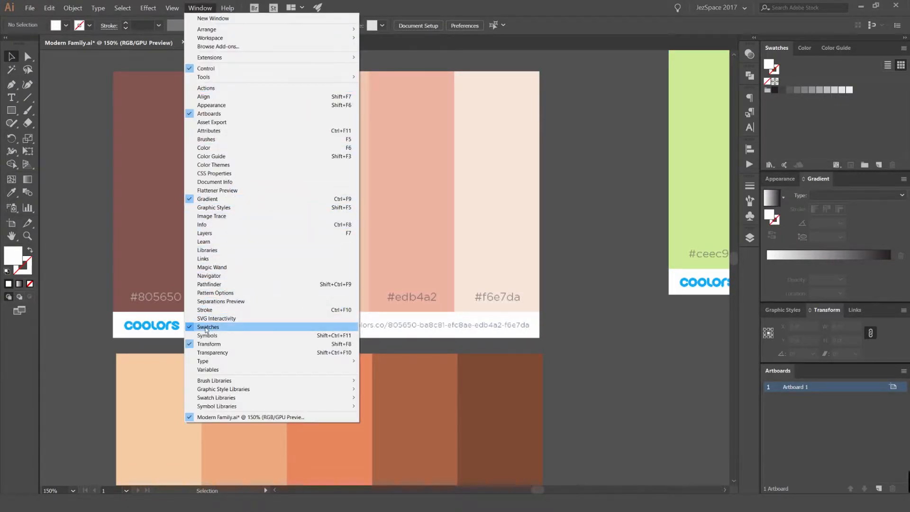
pyautogui.click(207, 328)
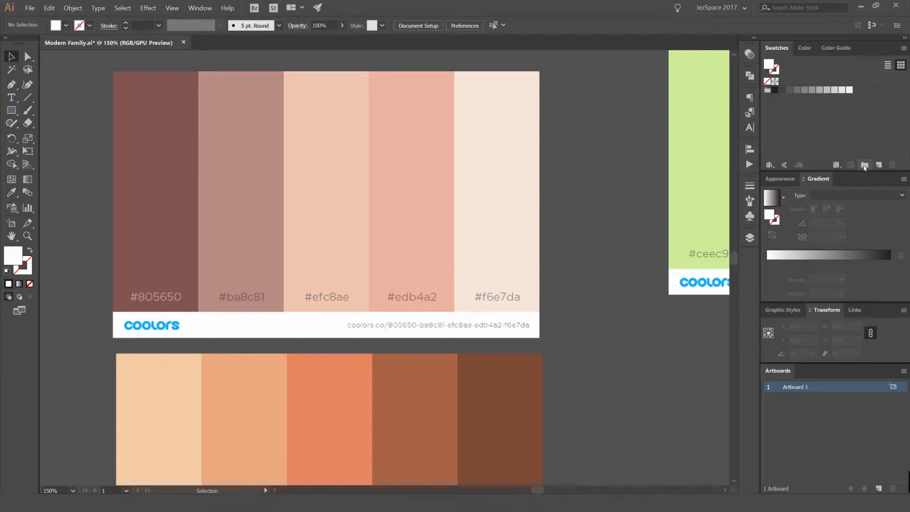
pyautogui.click(865, 166)
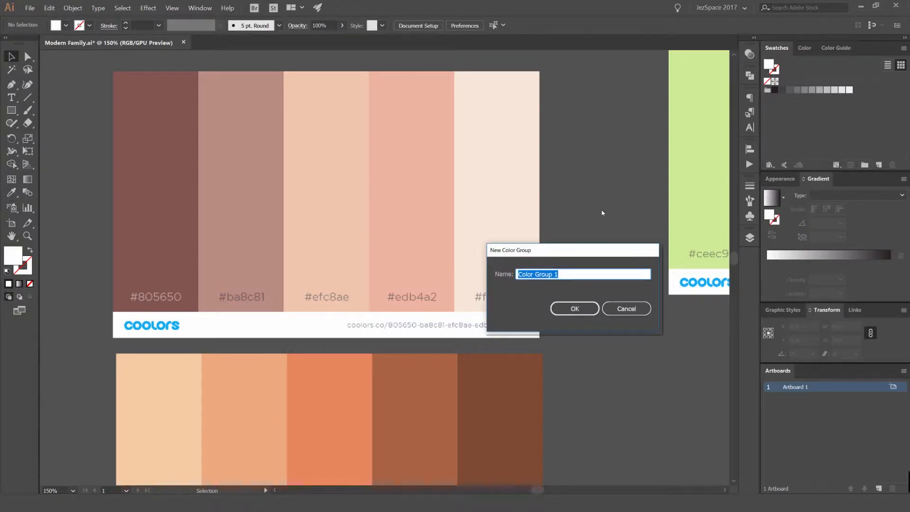
pyautogui.press('Return')
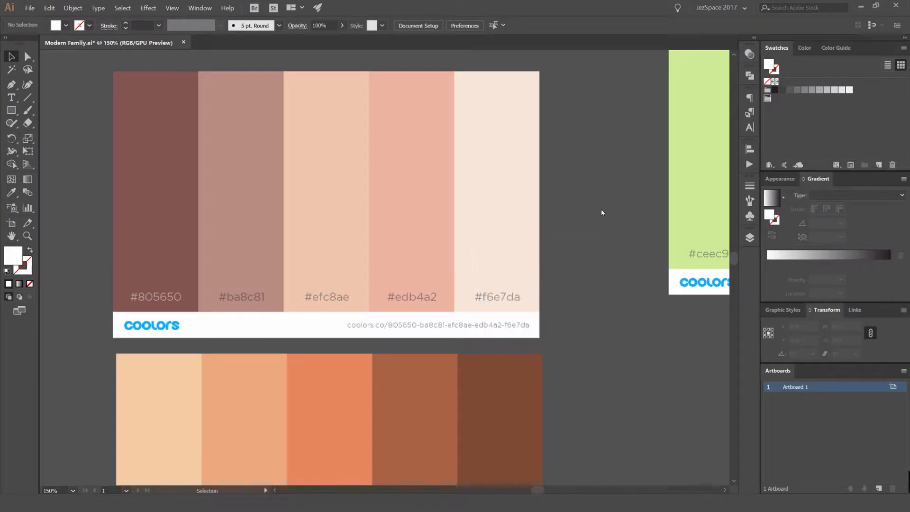
pyautogui.click(553, 138)
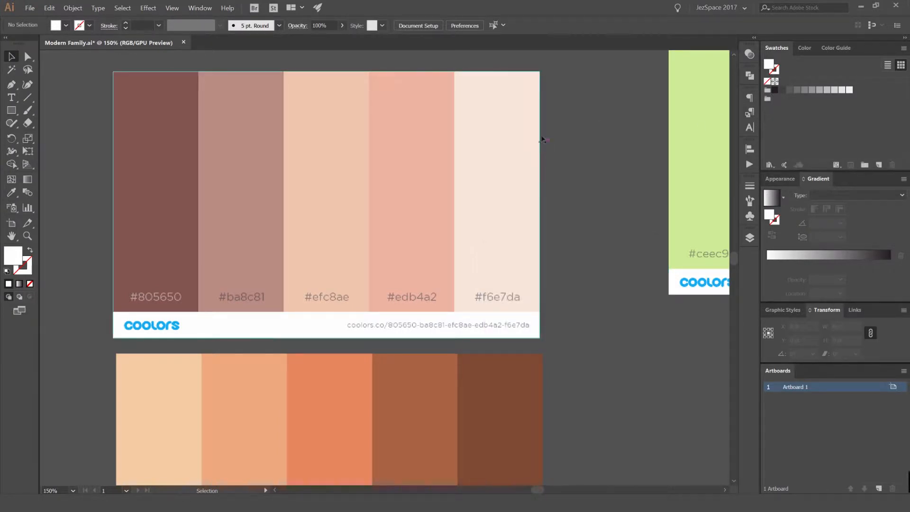
pyautogui.moveTo(380, 144); pyautogui.dragTo(488, 163)
pyautogui.moveTo(616, 132); pyautogui.dragTo(519, 138)
pyautogui.click(545, 156)
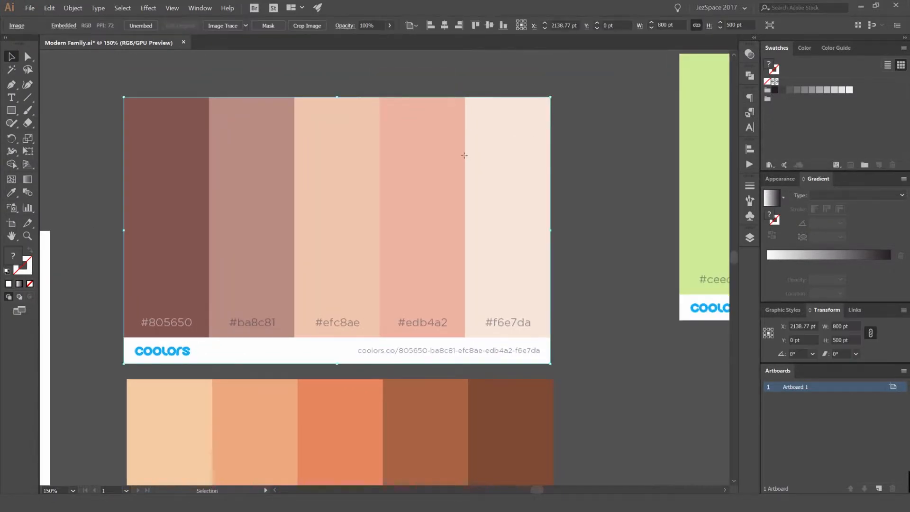
pyautogui.click(555, 102)
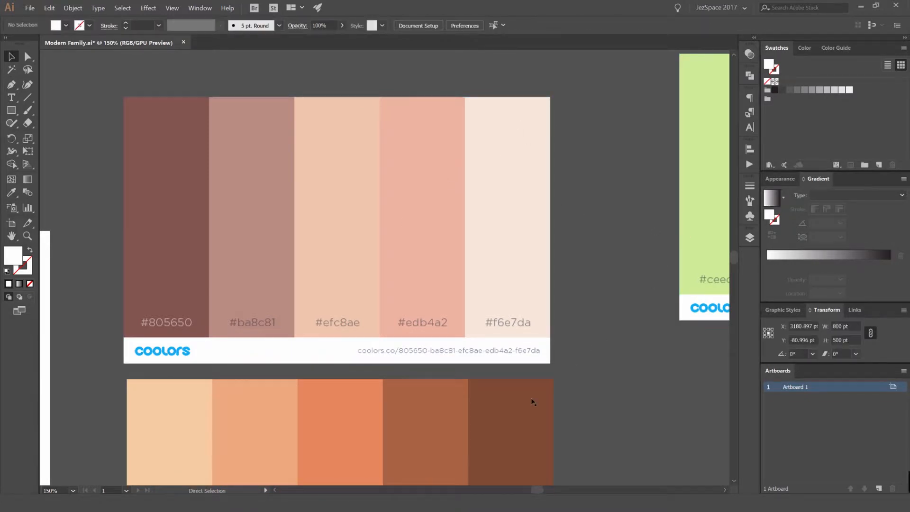
# - Draw a white circle about 113 pt wide on the #805650 stripe and repeat it evenly across the palette to make five circles
pyautogui.scroll(1, 325, 172)
pyautogui.moveTo(281, 173); pyautogui.dragTo(444, 181)
pyautogui.press('l')
pyautogui.press('v')
pyautogui.click(345, 209)
pyautogui.moveTo(285, 202); pyautogui.dragTo(391, 203)
pyautogui.moveTo(503, 202); pyautogui.dragTo(403, 210)
pyautogui.hotkey('ctrl', 'd')
pyautogui.hotkey('ctrl', 'd')
pyautogui.hotkey('ctrl', 'd')
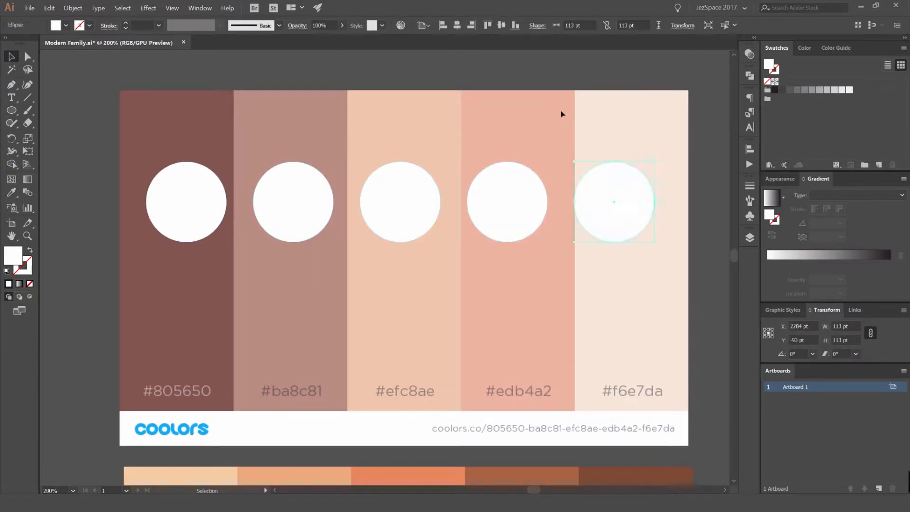
pyautogui.click(563, 112)
# - Fill the first two circles with #805650 and #ba8c81, sampled from the palette stripes with the Eyedropper
pyautogui.click(203, 183)
pyautogui.moveTo(247, 188); pyautogui.dragTo(303, 189)
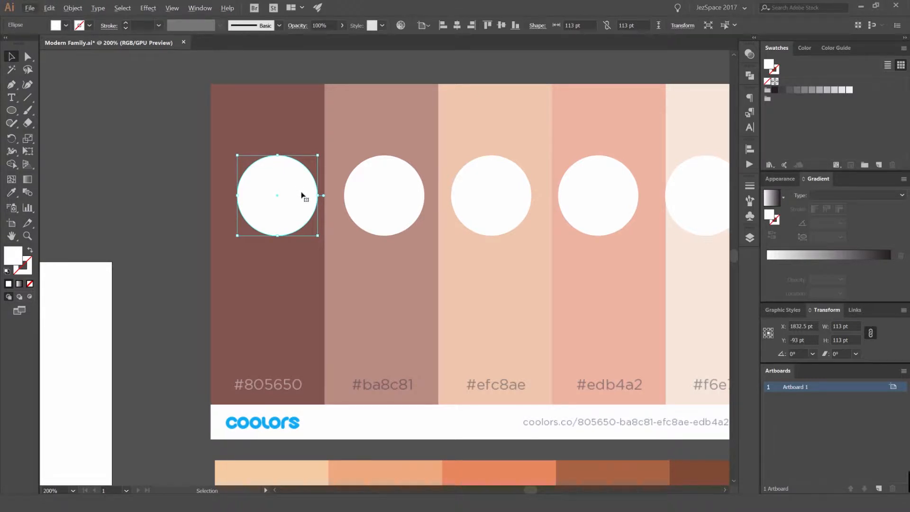
pyautogui.press('i')
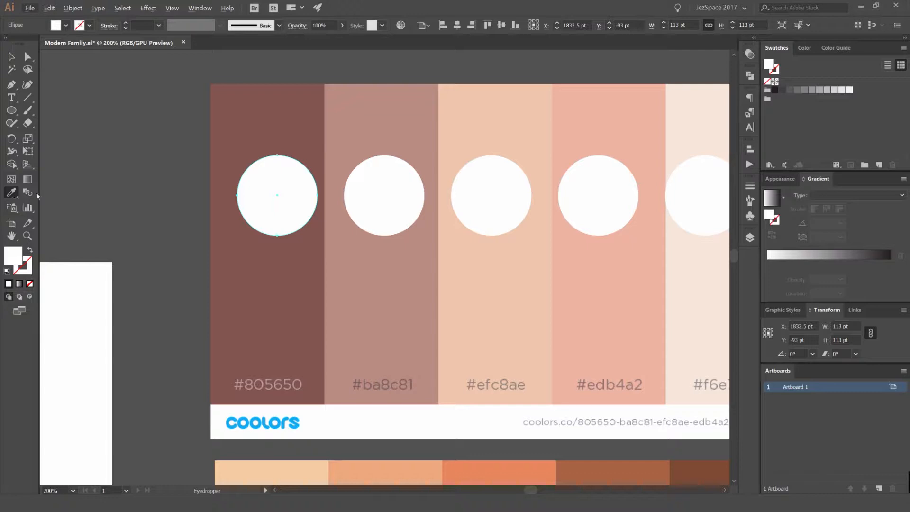
pyautogui.click(264, 264)
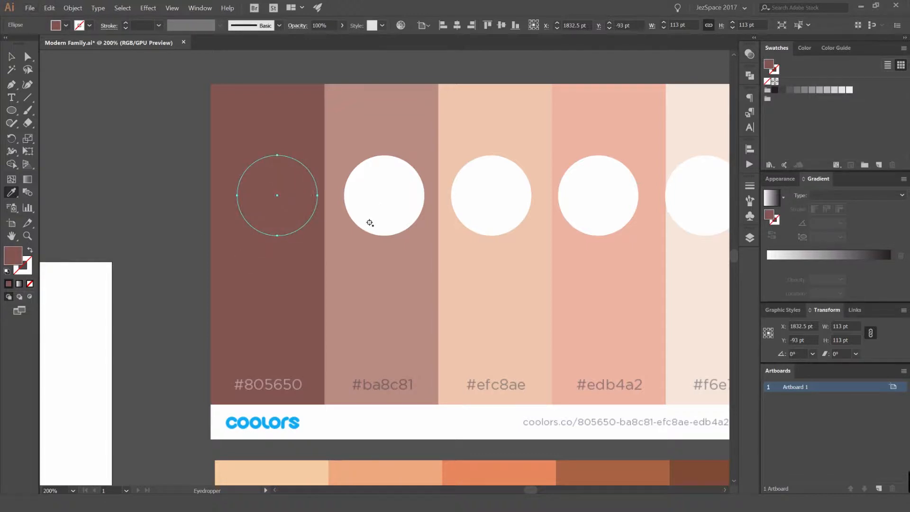
pyautogui.press('v')
pyautogui.click(382, 211)
pyautogui.press('i')
pyautogui.click(390, 280)
# - Select the two filled circles together and move them up to the top edge of the pink palette
pyautogui.moveTo(398, 154); pyautogui.dragTo(365, 135)
pyautogui.press('v')
pyautogui.click(370, 243)
pyautogui.click(368, 260)
pyautogui.click(270, 269)
pyautogui.keyDown('shift'); pyautogui.click(363, 274); pyautogui.keyUp('shift')
pyautogui.moveTo(501, 146); pyautogui.dragTo(426, 149)
pyautogui.press('c')
pyautogui.click(519, 204)
pyautogui.click(557, 266)
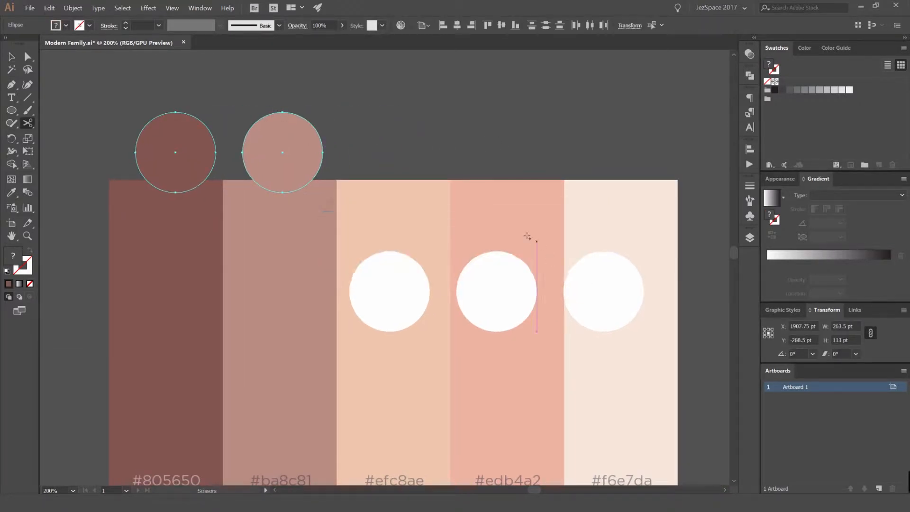
# - Raise the two filled circles clear of the palette and move the three white circles up beside them
pyautogui.scroll(-1, 522, 236)
pyautogui.press('v')
pyautogui.moveTo(323, 181); pyautogui.dragTo(323, 151)
pyautogui.moveTo(636, 230); pyautogui.dragTo(428, 158)
pyautogui.hotkey('ctrl', 'shift', 'a')
# - Fill the three remaining circles with #efc8ae, #edb4a2 and #f6e7da, sampled from the palette stripes
pyautogui.press('i')
pyautogui.click(432, 222)
pyautogui.press('v')
pyautogui.click(504, 153)
pyautogui.press('i')
pyautogui.click(515, 222)
pyautogui.press('v')
pyautogui.click(583, 154)
pyautogui.press('i')
pyautogui.click(587, 230)
pyautogui.hotkey('ctrl', 'shift', 'a')
pyautogui.scroll(-1, 645, 169)
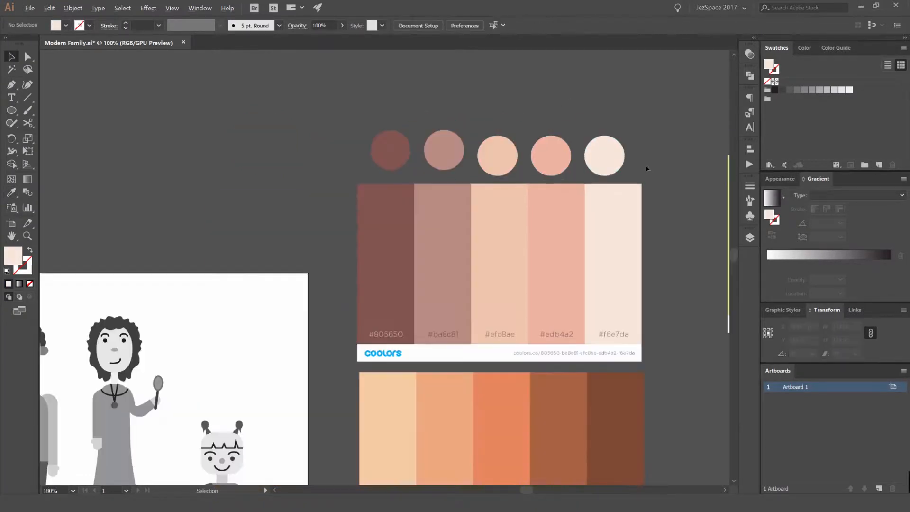
# - Select the five filled circles and create a new color group from the selected artwork, with process colors converted to global and tints included
pyautogui.moveTo(645, 168); pyautogui.dragTo(579, 169)
pyautogui.moveTo(520, 174); pyautogui.dragTo(445, 172)
pyautogui.moveTo(210, 157); pyautogui.dragTo(209, 158)
pyautogui.scroll(2, 247, 111)
pyautogui.moveTo(508, 168); pyautogui.dragTo(372, 183)
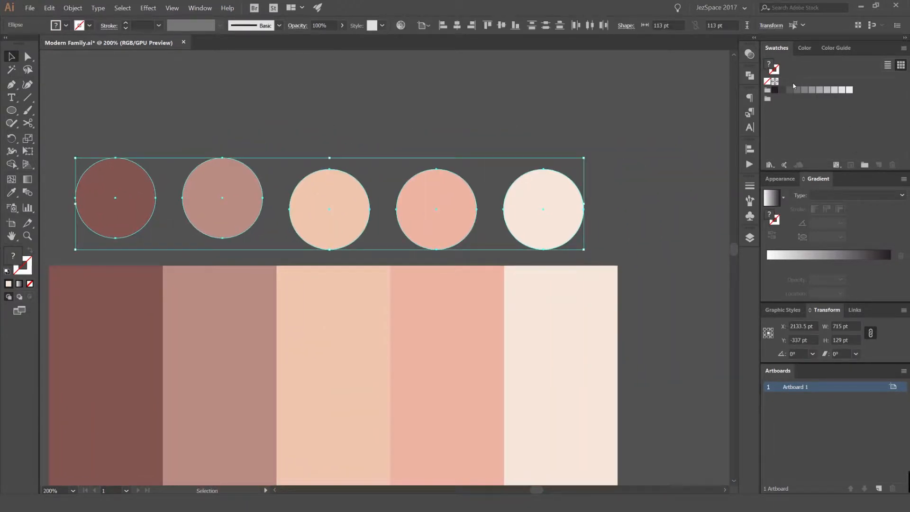
pyautogui.moveTo(572, 192); pyautogui.dragTo(476, 152)
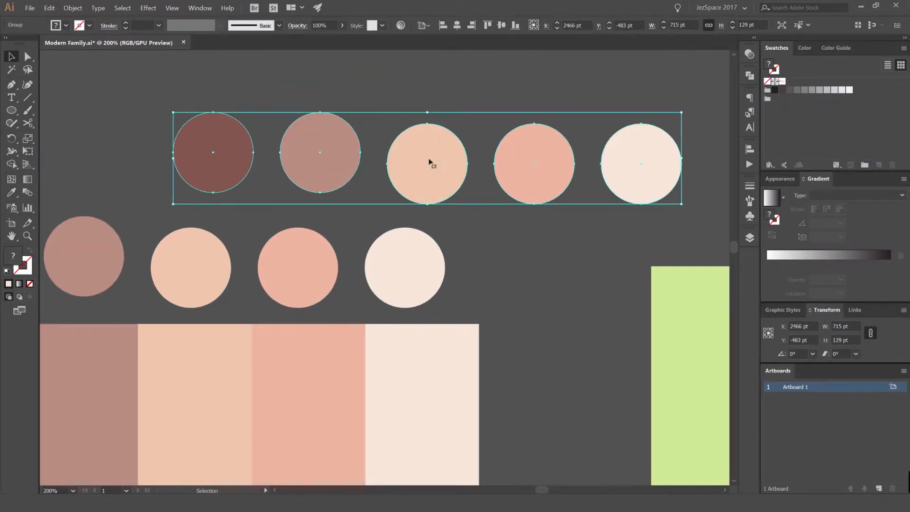
pyautogui.hotkey('ctrl', 'z')
pyautogui.moveTo(782, 83); pyautogui.dragTo(893, 165)
pyautogui.moveTo(500, 183); pyautogui.dragTo(605, 122)
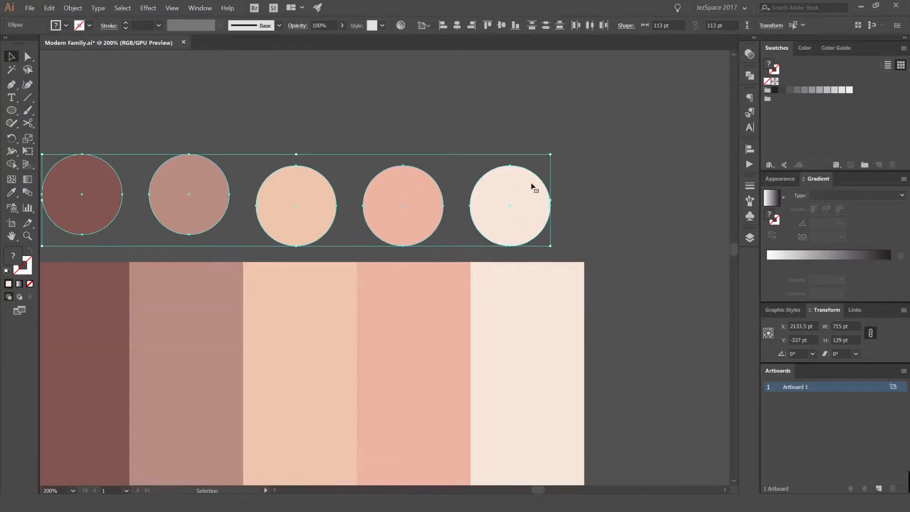
pyautogui.click(866, 165)
pyautogui.moveTo(577, 160); pyautogui.dragTo(594, 155)
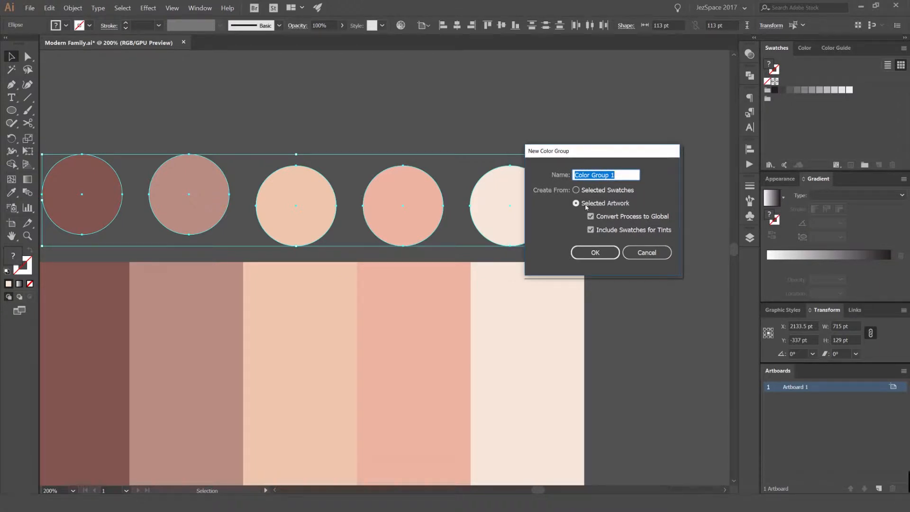
pyautogui.write('s')
pyautogui.click(601, 249)
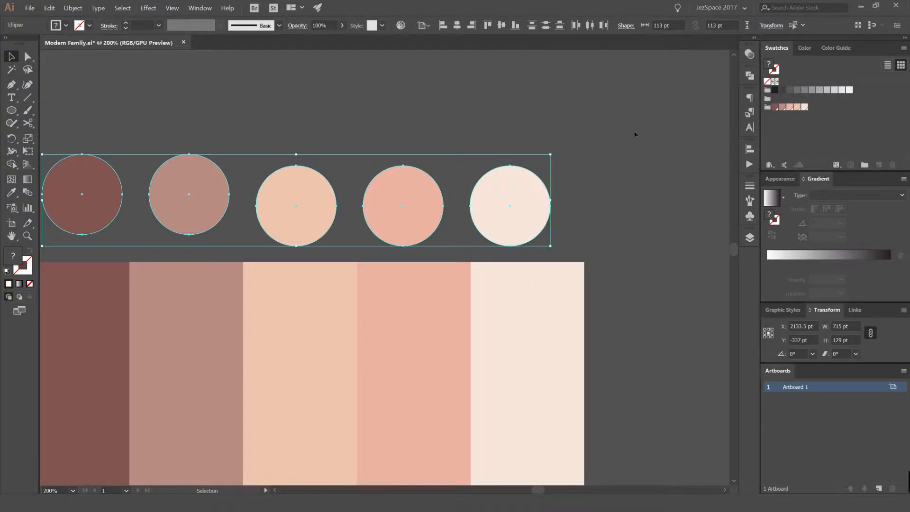
pyautogui.hotkey('ctrl', 'shift', 'a')
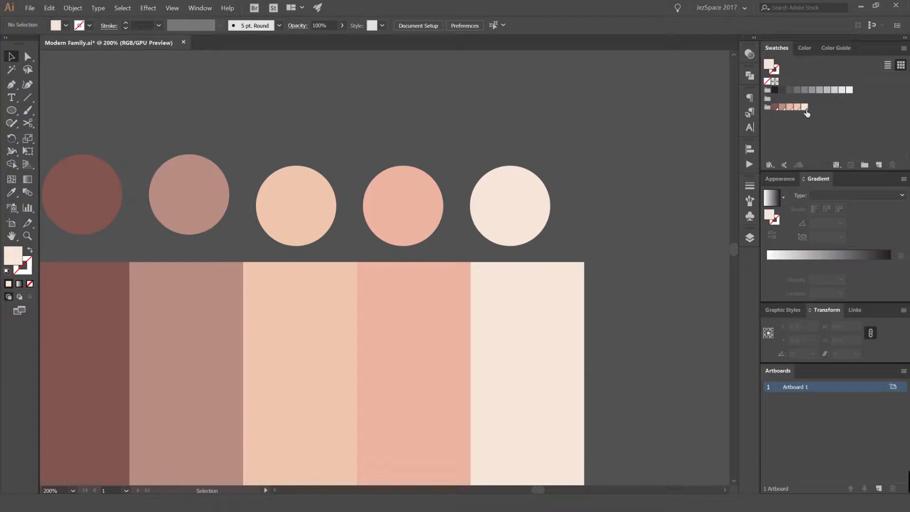
# - Unlock all objects and delete the pink skin palette image below the circles
pyautogui.scroll(-3, 536, 155)
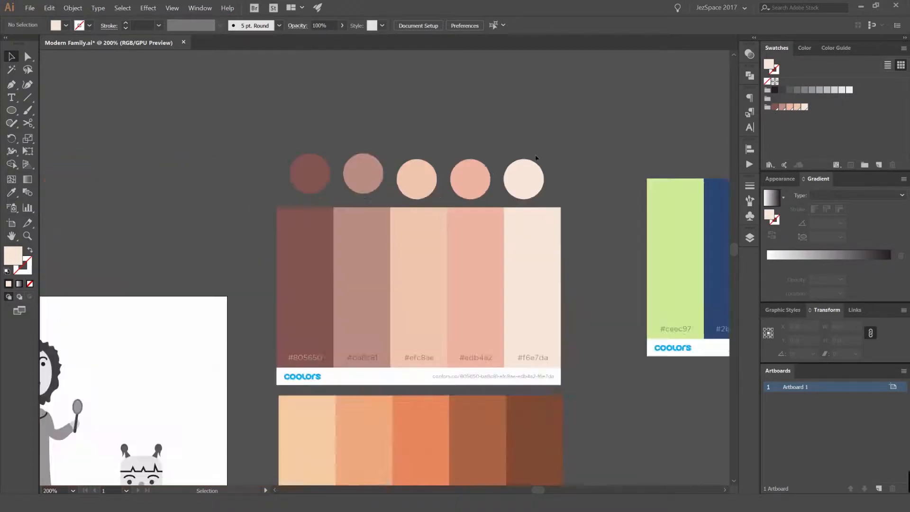
pyautogui.hotkey('ctrl', 'alt', '2')
pyautogui.click(535, 244)
pyautogui.press('Delete')
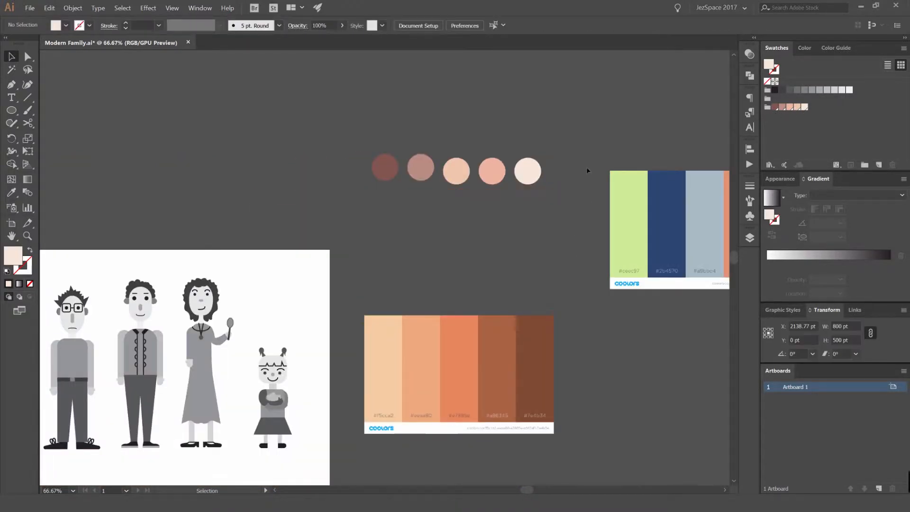
# - Reorder the light swatches in the new skin color group and move the five circles down above the orange-brown palette
pyautogui.moveTo(800, 110); pyautogui.dragTo(773, 108)
pyautogui.click(537, 173)
pyautogui.moveTo(545, 154); pyautogui.dragTo(394, 285)
pyautogui.scroll(3, 411, 332)
pyautogui.scroll(-1, 394, 208)
pyautogui.click(394, 220)
# - Recolor the first two circles with #f5cca2 and #eeaa80, sampled from the orange-brown palette
pyautogui.click(357, 177)
pyautogui.press('i')
pyautogui.click(360, 270)
pyautogui.press('v')
pyautogui.click(422, 179)
pyautogui.press('i')
pyautogui.click(419, 283)
# - Recolor the third and fourth circles with #e7885e and #a96345, sampled from the orange-brown palette
pyautogui.moveTo(501, 202); pyautogui.dragTo(386, 191)
pyautogui.press('v')
pyautogui.click(399, 175)
pyautogui.press('i')
pyautogui.press('v')
pyautogui.click(470, 183)
pyautogui.press('i')
pyautogui.click(484, 270)
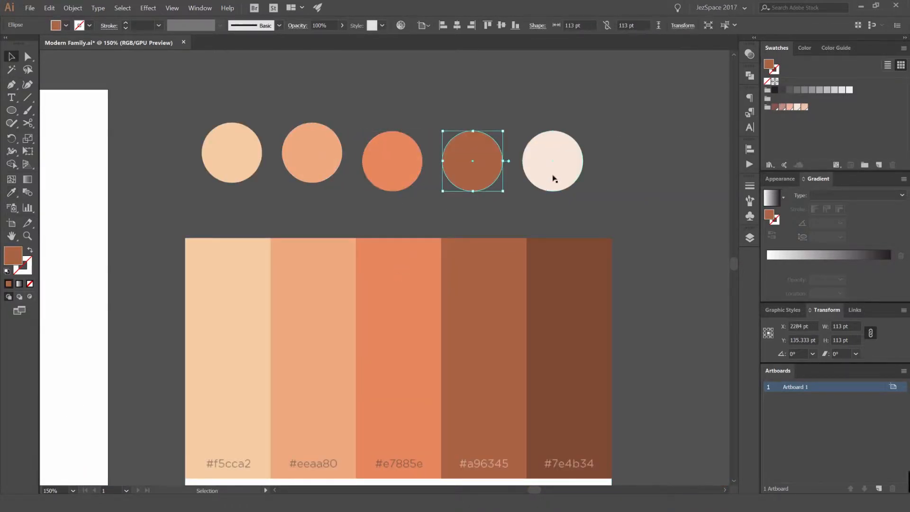
# - Recolor the fifth circle with the dark brown #7e4b34, sampled from the last stripe of the palette
pyautogui.press('v')
pyautogui.click(553, 177)
pyautogui.press('o')
pyautogui.moveTo(569, 254); pyautogui.dragTo(563, 266)
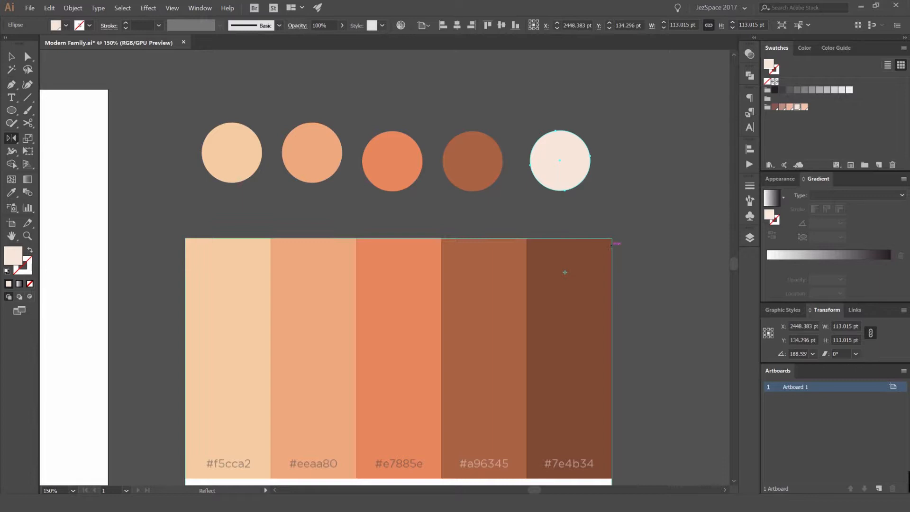
pyautogui.press('i')
pyautogui.click(563, 266)
# - Create a swatch color group from the five orange-brown circles and delete the circles from the canvas
pyautogui.press('v')
pyautogui.click(650, 120)
pyautogui.moveTo(649, 120); pyautogui.dragTo(231, 157)
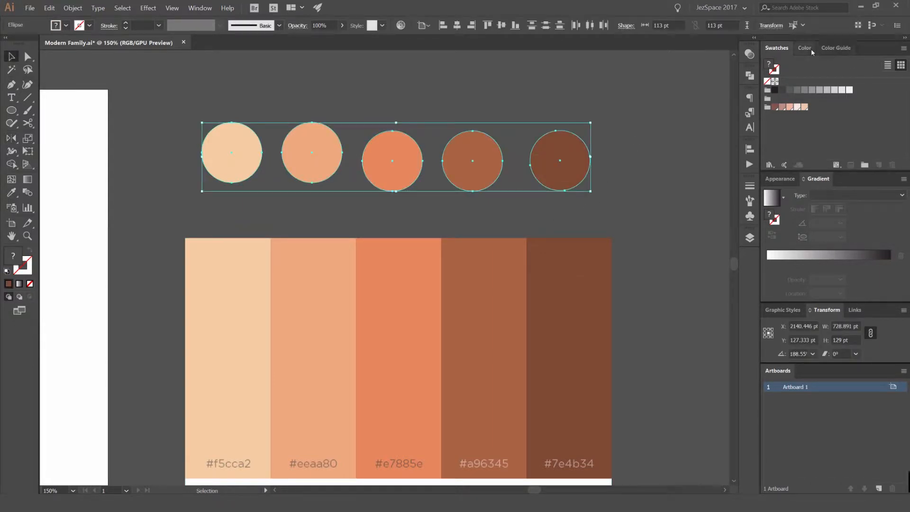
pyautogui.click(808, 48)
pyautogui.click(776, 48)
pyautogui.click(867, 167)
pyautogui.click(596, 252)
pyautogui.press('Delete')
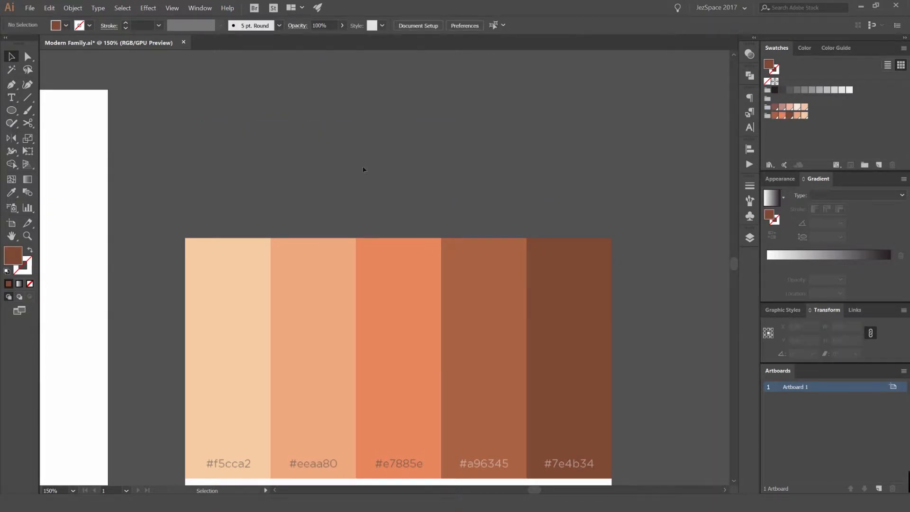
# - Delete the used orange-brown palette image
pyautogui.scroll(-2, 379, 170)
pyautogui.click(403, 265)
pyautogui.moveTo(425, 238); pyautogui.dragTo(320, 262)
pyautogui.press('Delete')
pyautogui.moveTo(441, 205); pyautogui.dragTo(412, 187)
pyautogui.hotkey('ctrl', 'shift', 'a')
# - Lock the green, blue and pink palette image in place
pyautogui.scroll(1, 324, 220)
pyautogui.click(378, 216)
pyautogui.hotkey('ctrl', '2')
pyautogui.scroll(2, 261, 242)
pyautogui.moveTo(329, 203); pyautogui.dragTo(307, 238)
# - Draw a 63 pt circle above the multicolor palette and duplicate it into an evenly spaced row of five
pyautogui.press('l')
pyautogui.moveTo(199, 84)
pyautogui.mouseDown()
pyautogui.moveTo(221, 101)
pyautogui.moveTo(286, 84)
pyautogui.mouseUp()
pyautogui.press('v')
pyautogui.hotkey('ctrl', 'd')
pyautogui.hotkey('ctrl', 'd')
pyautogui.hotkey('ctrl', 'd')
# - Recolor the first two circles with #ceec97 and #2b4570, sampled from the multicolor palette
pyautogui.click(620, 88)
pyautogui.click(211, 88)
pyautogui.press('i')
pyautogui.click(221, 185)
pyautogui.press('v')
pyautogui.click(286, 93)
pyautogui.press('u')
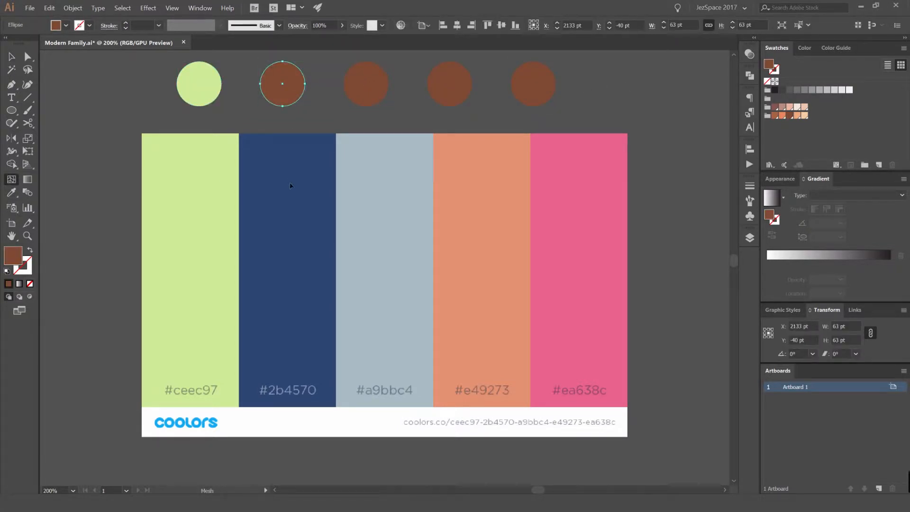
pyautogui.press('i')
pyautogui.click(291, 186)
# - Recolor the third, fourth and fifth circles with #a9bbc4, #e49273 and #ea638c, sampled from the palette
pyautogui.keyDown('ctrl'); pyautogui.click(365, 84); pyautogui.keyUp('ctrl')
pyautogui.click(386, 156)
pyautogui.keyDown('ctrl'); pyautogui.click(449, 84); pyautogui.keyUp('ctrl')
pyautogui.hotkey('ctrl', 'shift', 'a')
pyautogui.keyDown('ctrl'); pyautogui.click(529, 96); pyautogui.keyUp('ctrl')
pyautogui.click(580, 159)
pyautogui.keyDown('ctrl'); pyautogui.click(449, 83); pyautogui.keyUp('ctrl')
pyautogui.click(496, 172)
# - Create a swatch color group from the five multicolor circles and delete the empty color group
pyautogui.press('v')
pyautogui.moveTo(598, 74); pyautogui.dragTo(185, 142)
pyautogui.click(866, 164)
pyautogui.press('Return')
pyautogui.moveTo(768, 99); pyautogui.dragTo(892, 164)
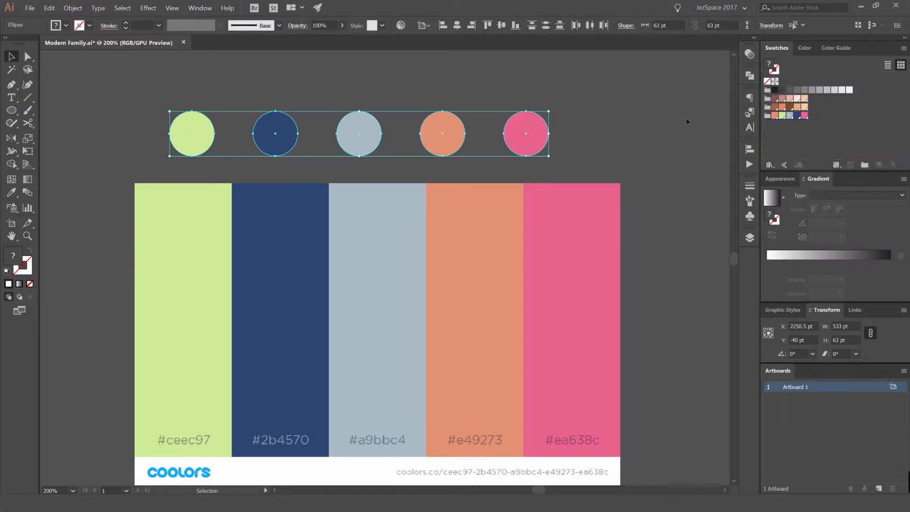
# - Delete the five circles above the multicolor palette
pyautogui.click(675, 122)
pyautogui.scroll(-3, 624, 120)
pyautogui.moveTo(635, 108); pyautogui.dragTo(618, 152)
pyautogui.press('Delete')
# - Unlock the Boy Kid layer for editing
pyautogui.moveTo(327, 187); pyautogui.dragTo(421, 193)
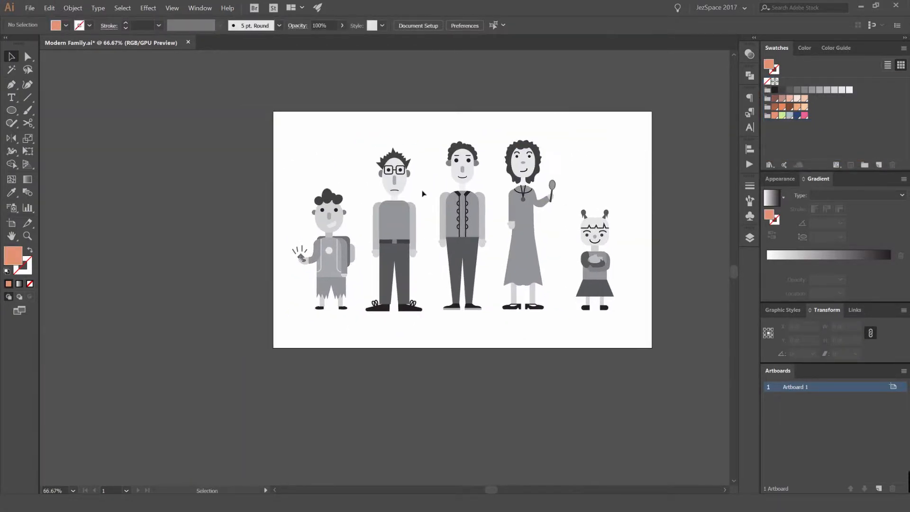
pyautogui.scroll(1, 421, 193)
pyautogui.click(750, 239)
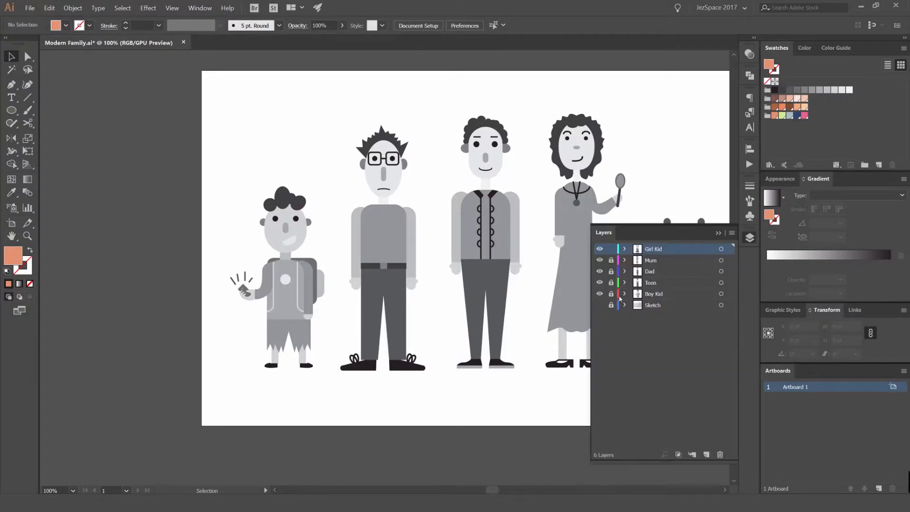
pyautogui.click(600, 294)
pyautogui.click(600, 294)
pyautogui.click(611, 294)
pyautogui.click(752, 243)
# - Recolor the boy's hair with the bright orange swatch from the orange-brown color group
pyautogui.moveTo(272, 250); pyautogui.dragTo(400, 235)
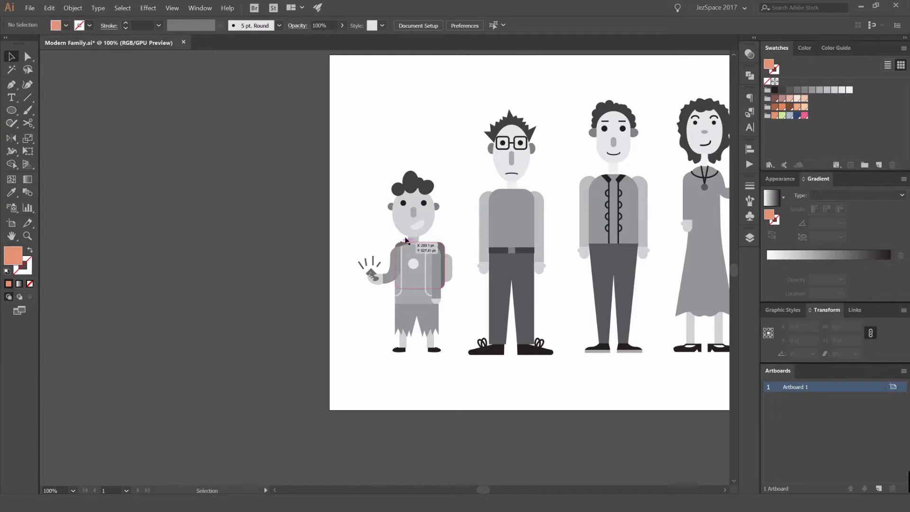
pyautogui.scroll(2, 426, 228)
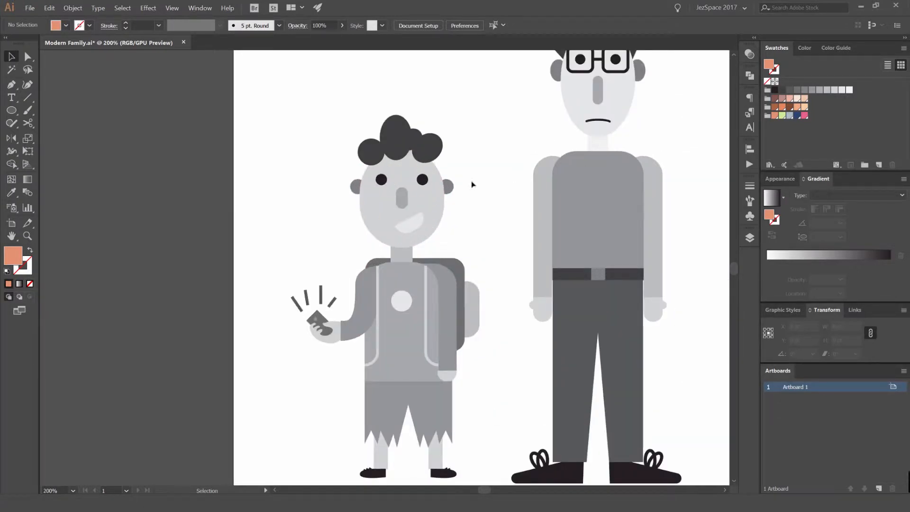
pyautogui.moveTo(432, 187); pyautogui.dragTo(374, 170)
pyautogui.scroll(1, 337, 162)
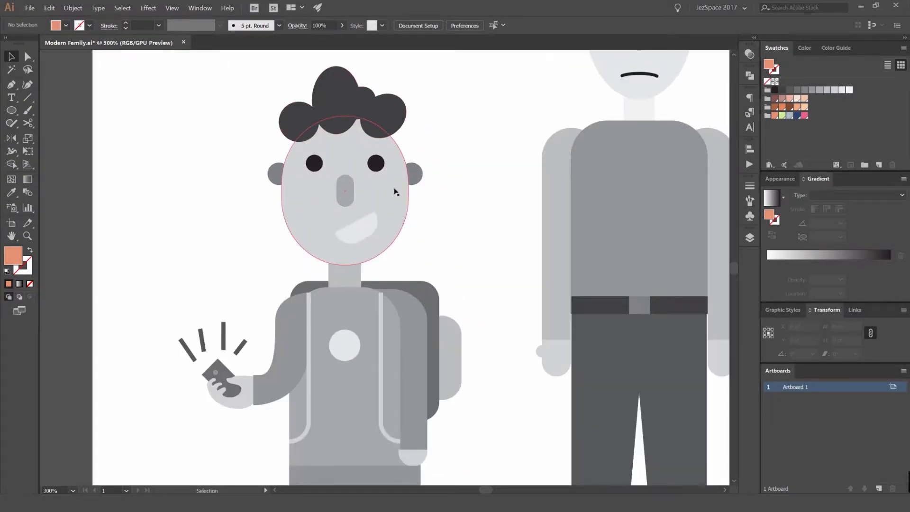
pyautogui.click(358, 246)
pyautogui.scroll(-2, 422, 179)
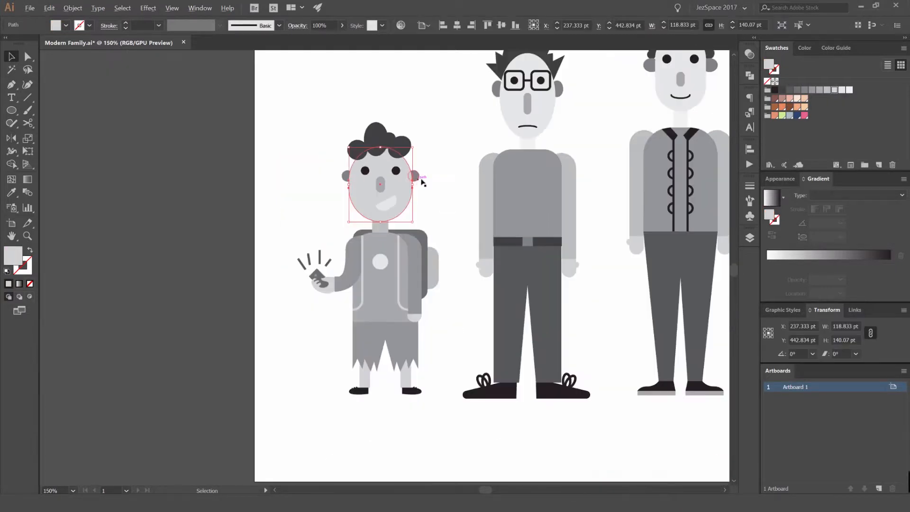
pyautogui.scroll(3, 424, 173)
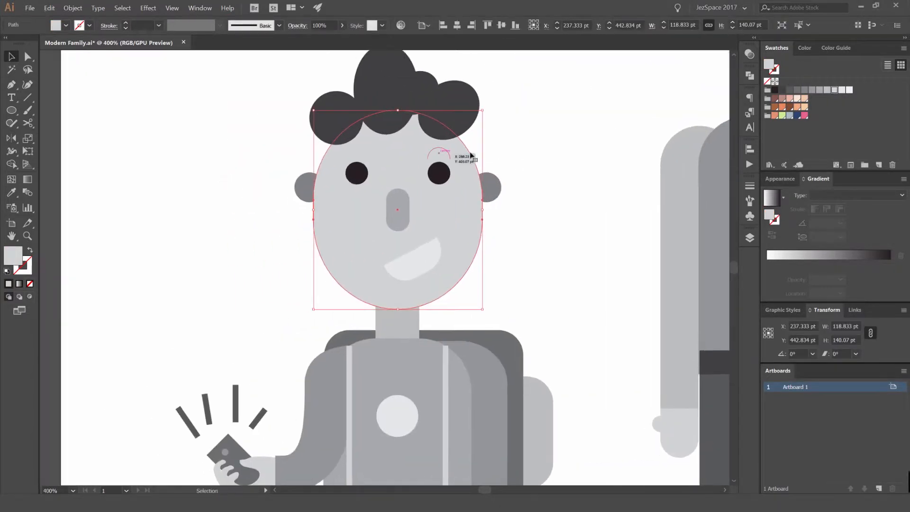
pyautogui.click(480, 137)
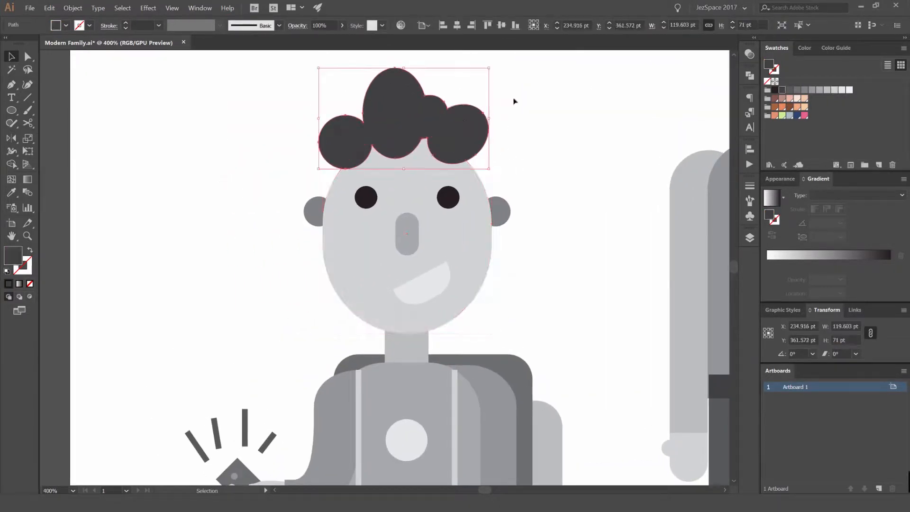
pyautogui.scroll(1, 515, 101)
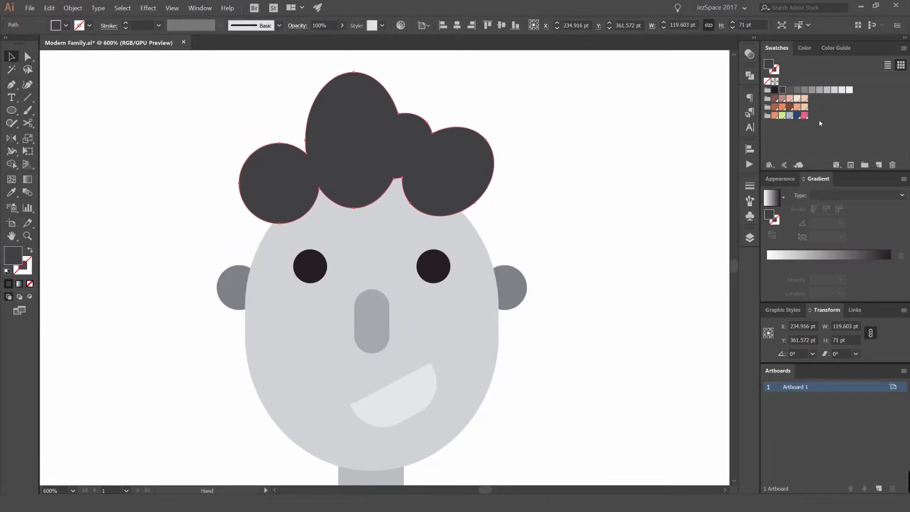
pyautogui.click(775, 116)
pyautogui.click(790, 108)
pyautogui.click(617, 139)
pyautogui.click(484, 164)
pyautogui.click(783, 108)
pyautogui.click(682, 126)
# - Try several skin swatches on the boy's face and apply the light tan one from the orange-brown color group
pyautogui.scroll(-3, 578, 154)
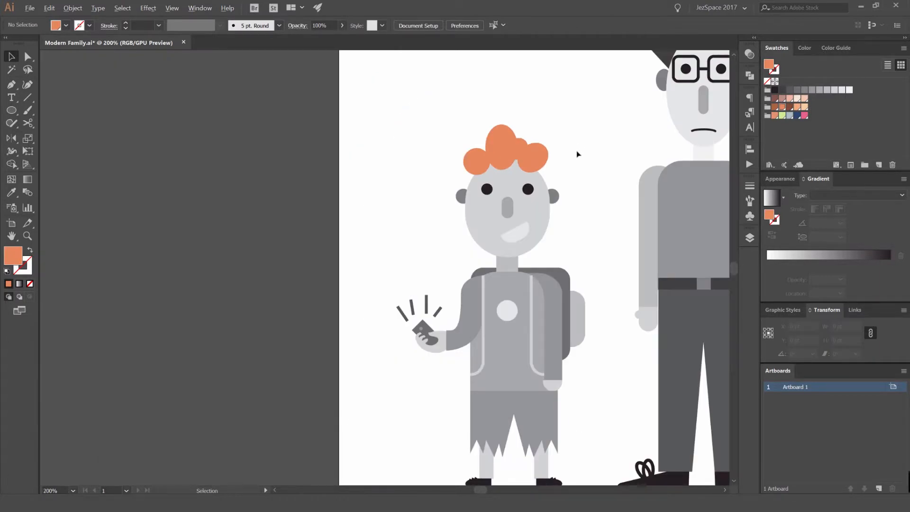
pyautogui.scroll(3, 577, 154)
pyautogui.click(439, 179)
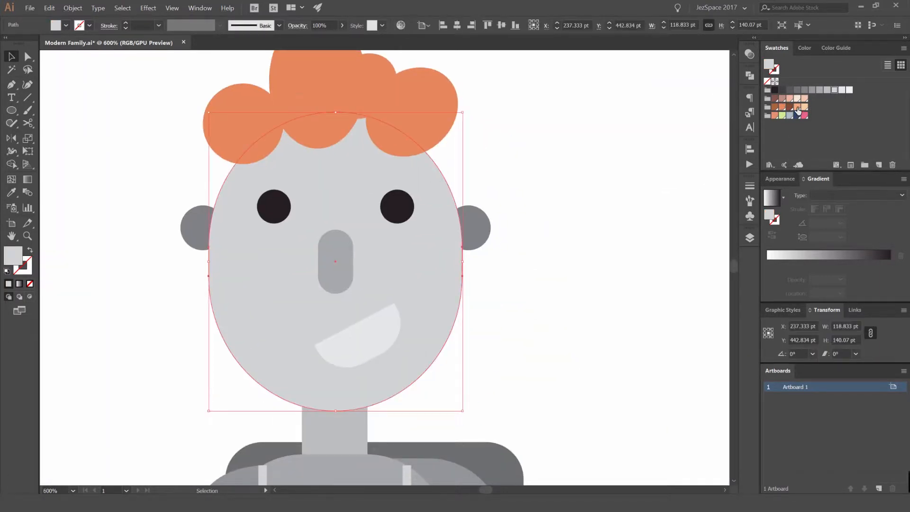
pyautogui.click(798, 108)
pyautogui.click(790, 98)
pyautogui.click(798, 99)
pyautogui.click(805, 100)
pyautogui.click(798, 109)
pyautogui.click(805, 108)
pyautogui.click(782, 99)
pyautogui.click(805, 100)
pyautogui.click(806, 107)
pyautogui.click(613, 154)
# - Recolor the boy's ears and nose with the peach swatch from the orange-brown color group
pyautogui.keyDown('alt'); pyautogui.scroll(-4, 614, 154); pyautogui.keyUp('alt')
pyautogui.keyDown('alt'); pyautogui.scroll(3, 619, 157); pyautogui.keyUp('alt')
pyautogui.click(512, 190)
pyautogui.keyDown('shift'); pyautogui.click(334, 191); pyautogui.keyUp('shift')
pyautogui.click(791, 113)
pyautogui.click(584, 133)
pyautogui.click(429, 210)
pyautogui.click(797, 108)
pyautogui.click(605, 151)
# - Recolor the boy's smile with the pale cream skin swatch
pyautogui.click(451, 263)
pyautogui.click(798, 98)
pyautogui.click(631, 132)
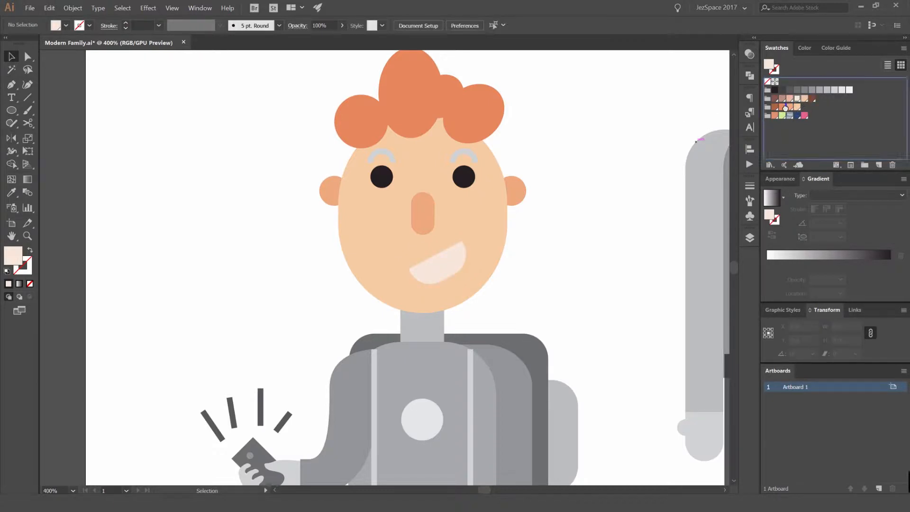
# - Move the bright orange swatch into the color group above and recolor the boy's eyes with that group's dark brown
pyautogui.moveTo(783, 109); pyautogui.dragTo(809, 99)
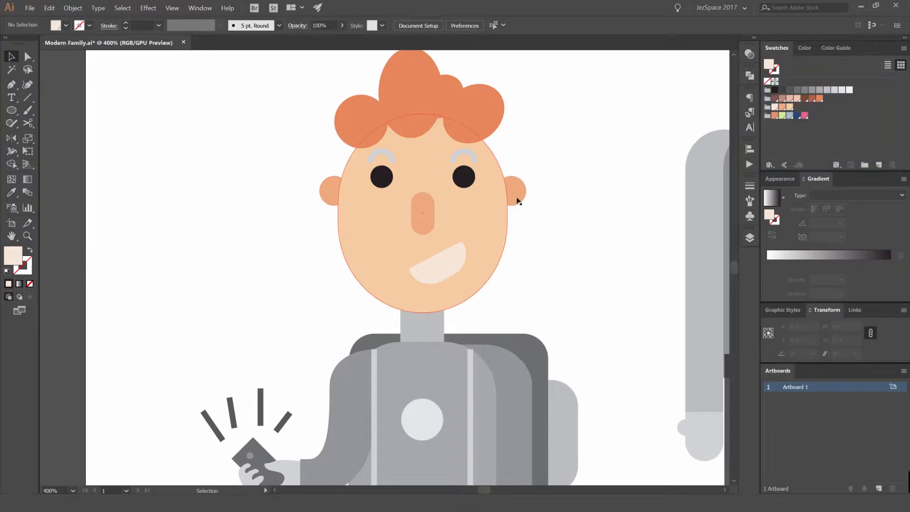
pyautogui.click(464, 178)
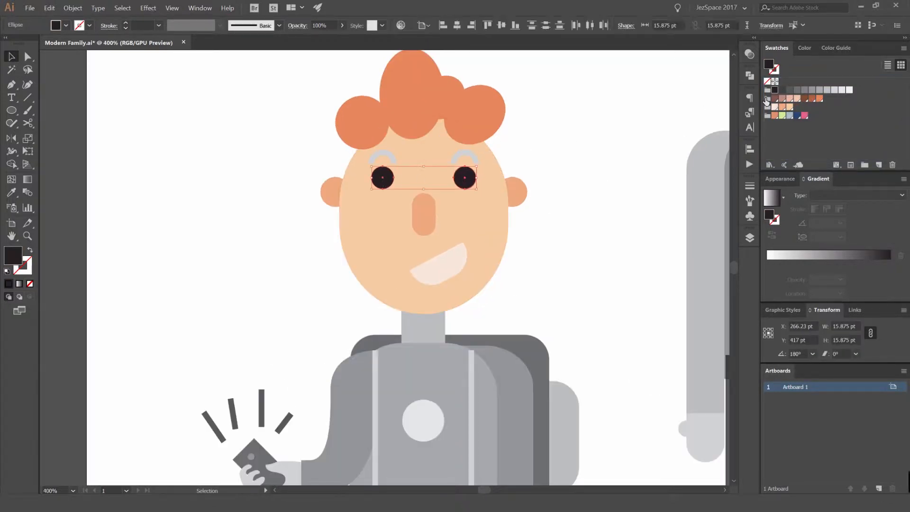
pyautogui.click(803, 101)
# - Recolor the strokes of both of the boy's eyebrows with the same dark brown swatch as the eyes
pyautogui.hotkey('ctrl', '=')
pyautogui.click(322, 135)
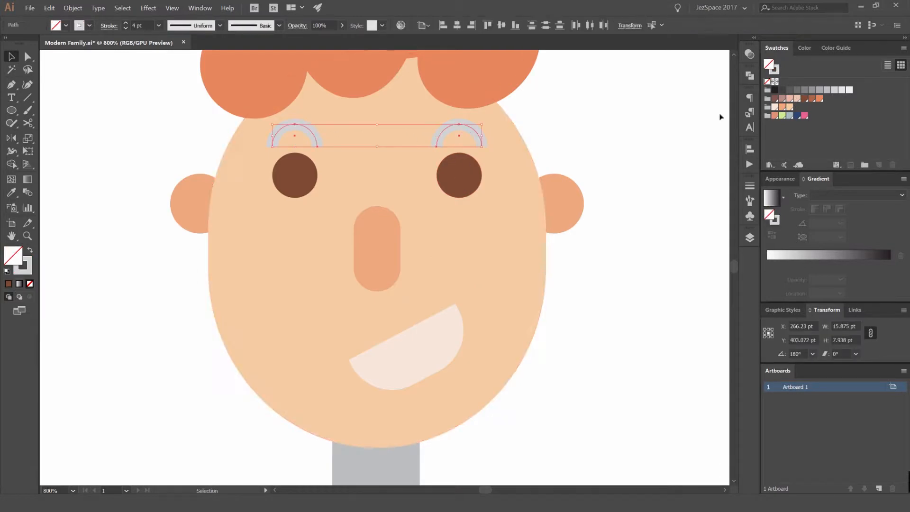
pyautogui.click(773, 71)
pyautogui.click(19, 263)
pyautogui.click(26, 268)
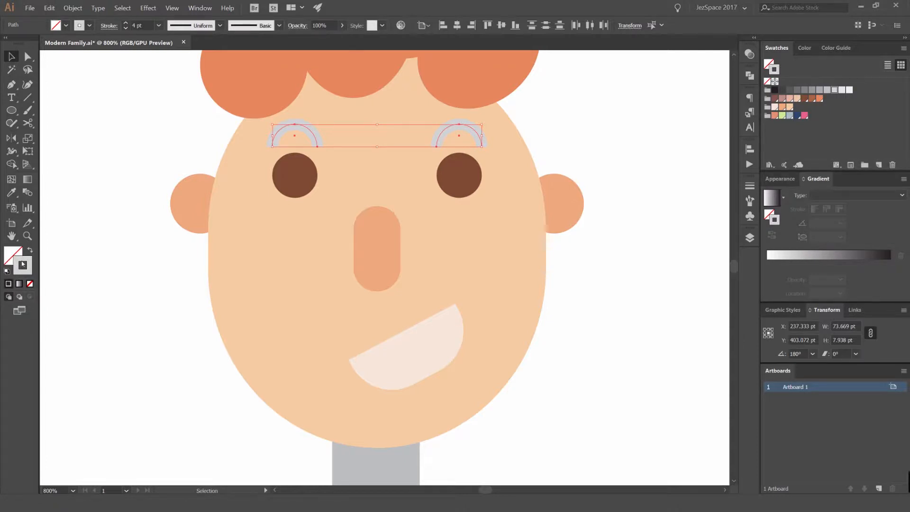
pyautogui.click(805, 98)
pyautogui.click(775, 91)
pyautogui.click(685, 122)
pyautogui.hotkey('ctrl', 'z')
pyautogui.click(645, 119)
pyautogui.click(463, 129)
pyautogui.keyDown('shift'); pyautogui.click(296, 130); pyautogui.keyUp('shift')
pyautogui.click(696, 130)
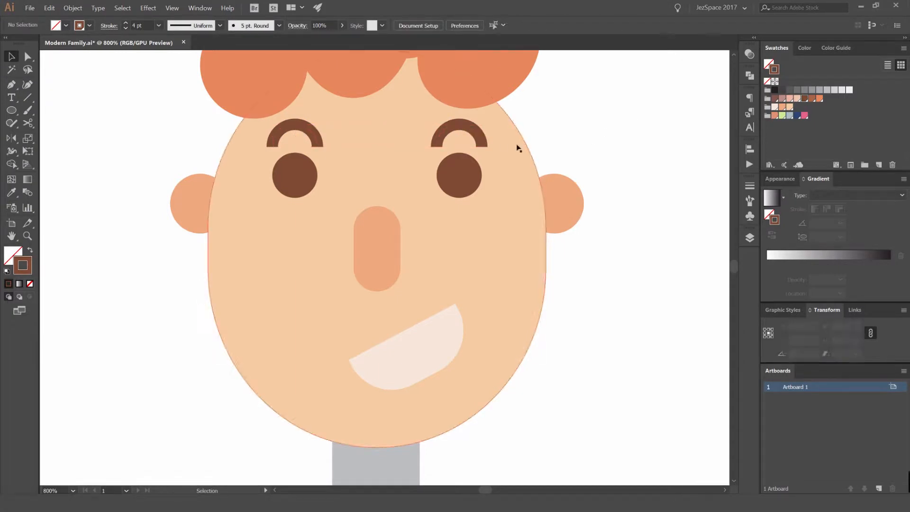
# - Nudge both of the boy's eyes slightly down, away from the eyebrows
pyautogui.click(461, 173)
pyautogui.keyDown('shift'); pyautogui.click(303, 174); pyautogui.keyUp('shift')
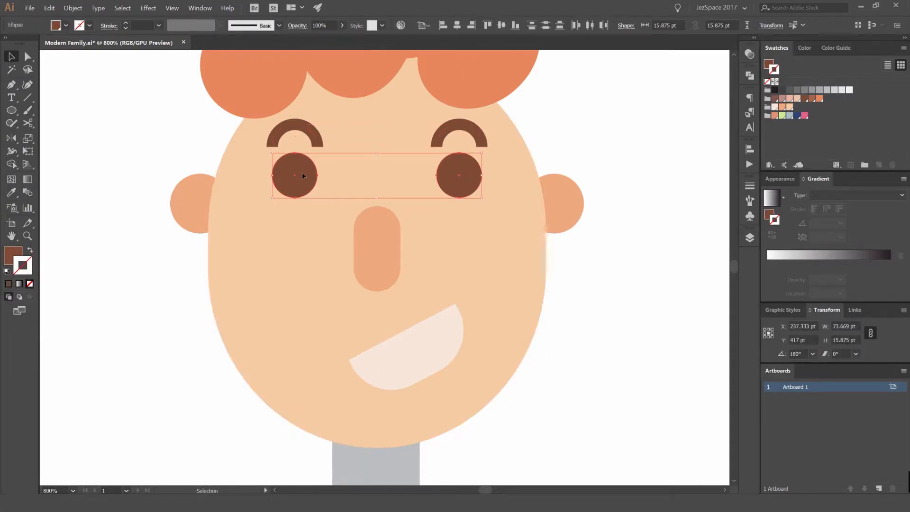
pyautogui.press('Down')
pyautogui.click(476, 127)
pyautogui.keyDown('shift'); pyautogui.click(297, 130); pyautogui.keyUp('shift')
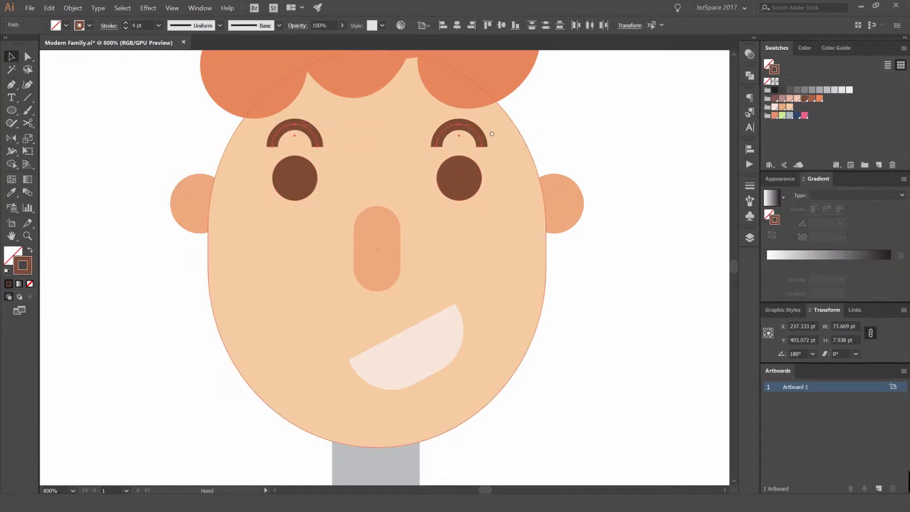
pyautogui.scroll(1, 469, 102)
pyautogui.click(675, 119)
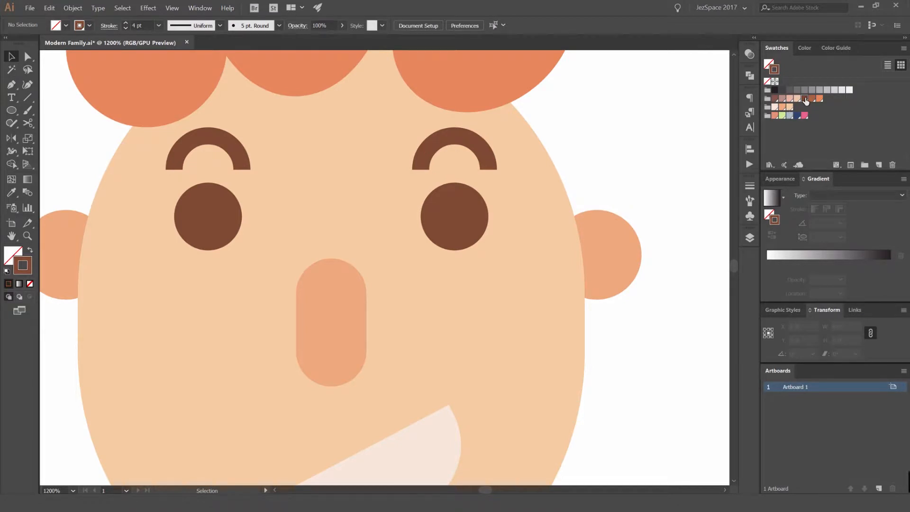
# - Apply the Shades harmony rule to the dark brown in the Color Guide and save the result as a swatch group
pyautogui.click(829, 48)
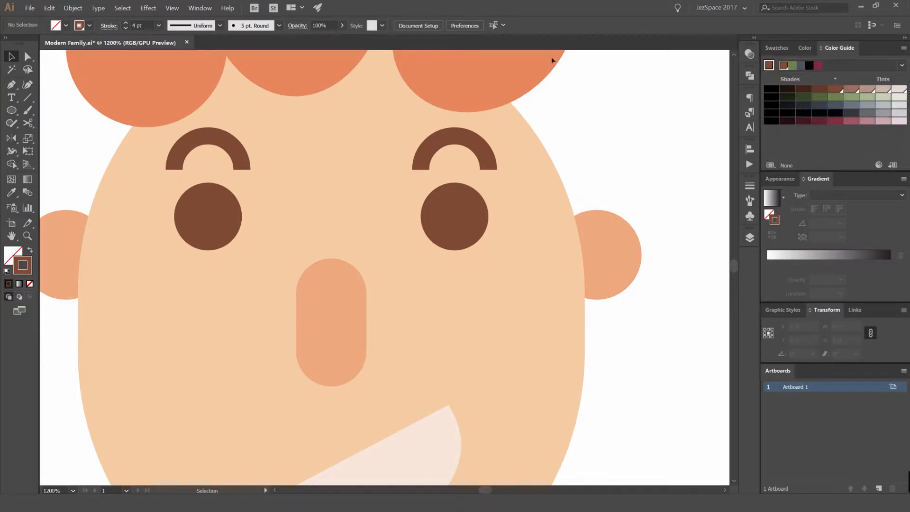
pyautogui.click(200, 8)
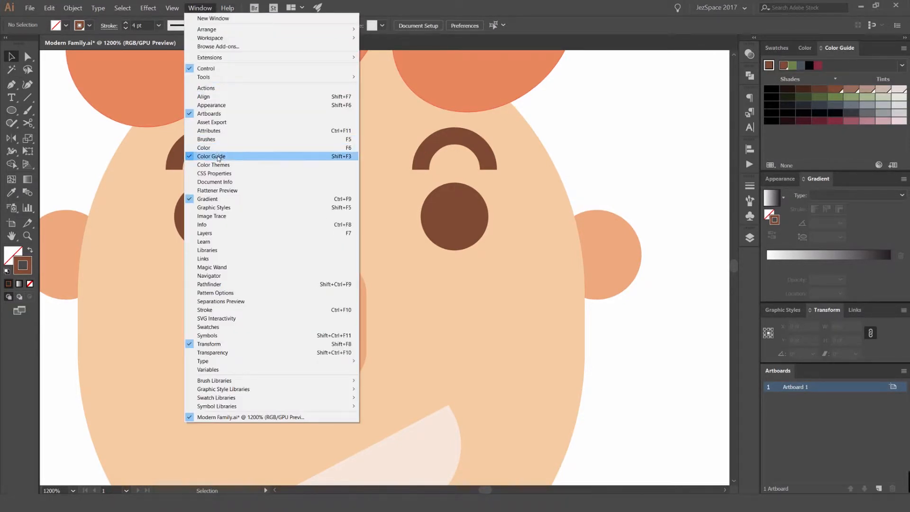
pyautogui.click(251, 157)
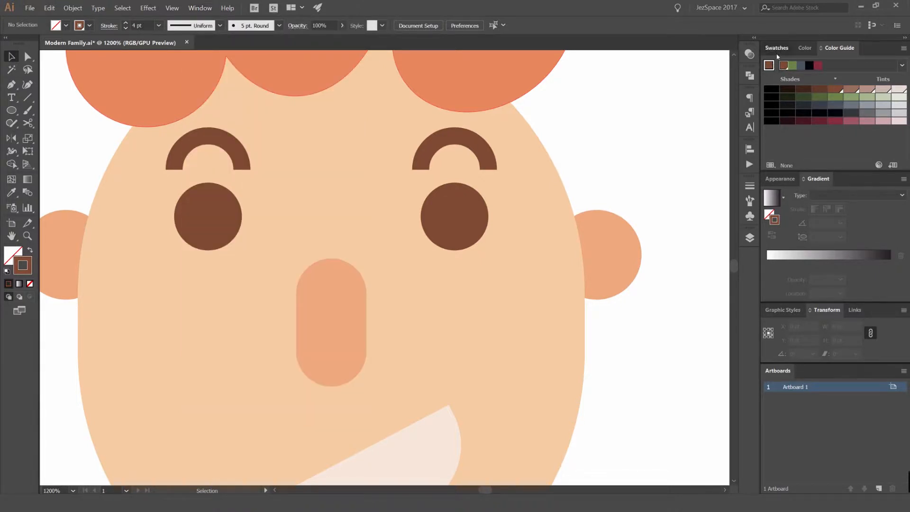
pyautogui.click(903, 66)
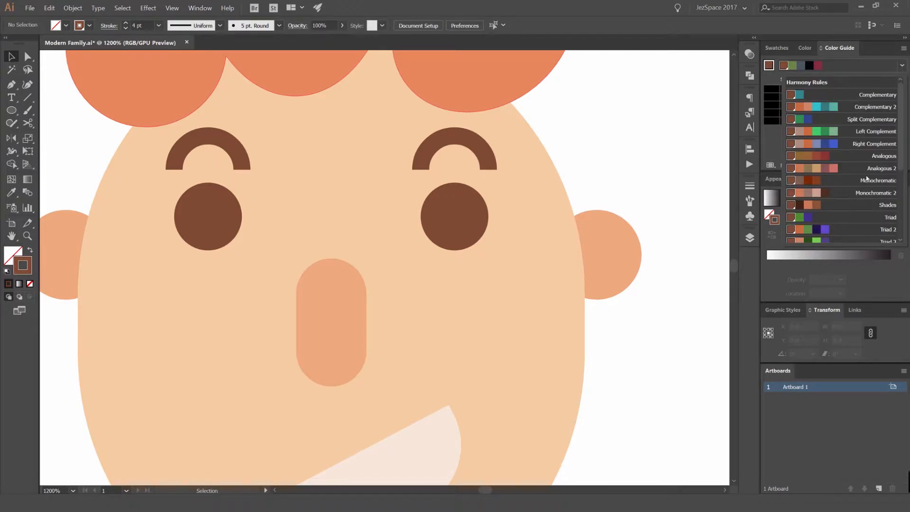
pyautogui.scroll(-3, 858, 163)
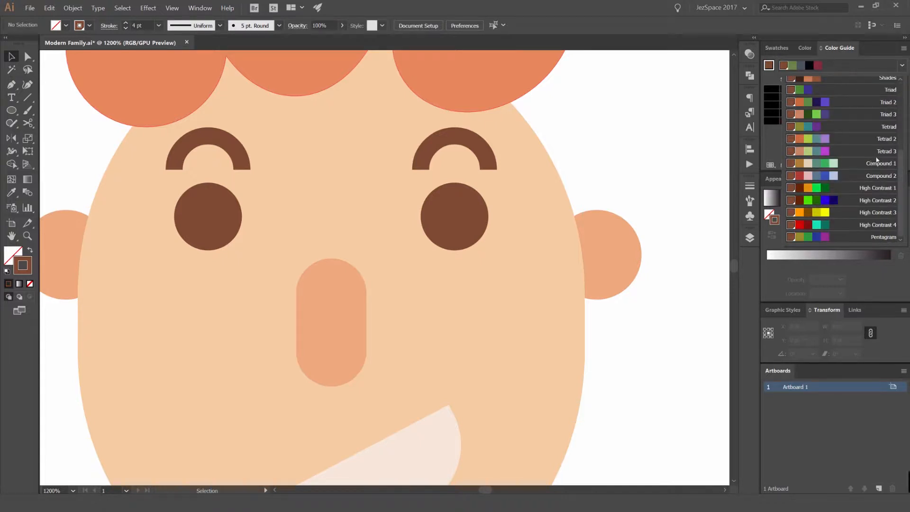
pyautogui.scroll(3, 860, 203)
pyautogui.scroll(-3, 857, 207)
pyautogui.scroll(3, 839, 188)
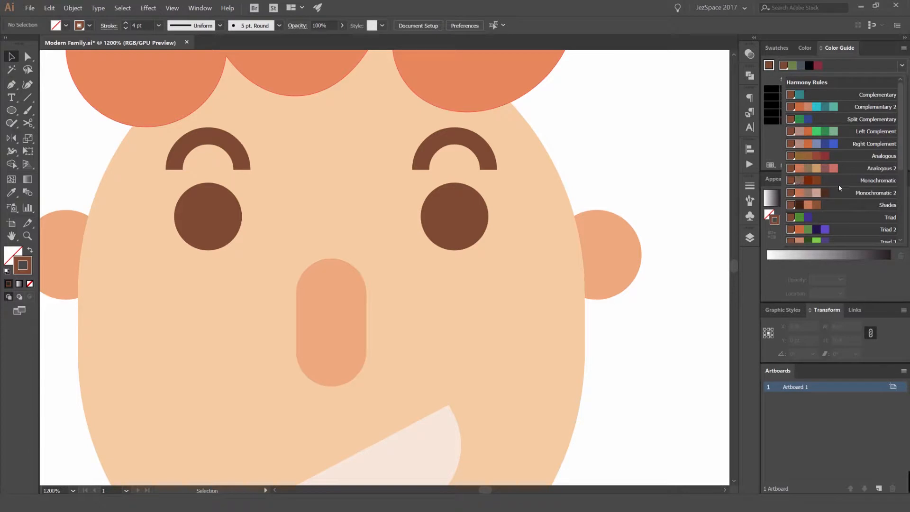
pyautogui.click(849, 206)
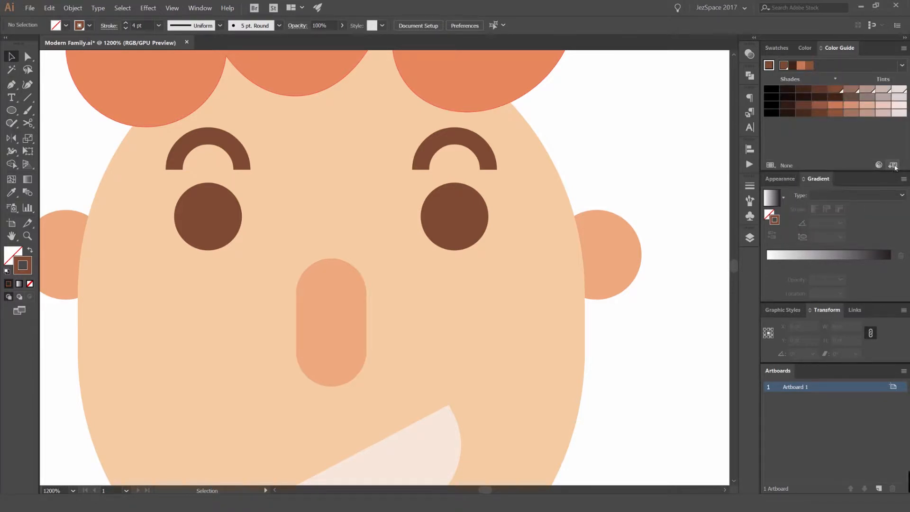
pyautogui.click(777, 49)
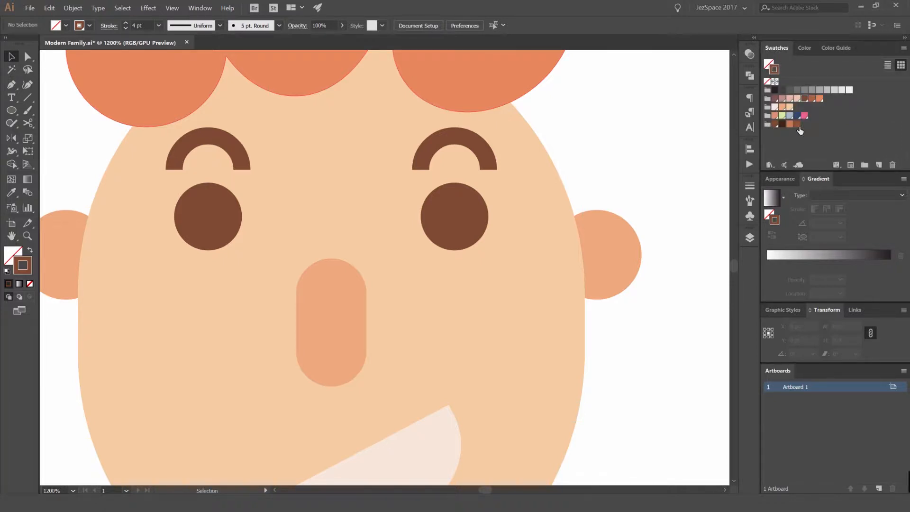
# - Recolor both eyebrow strokes with the new group's darkest brown and darken them further with a Color Guide shade
pyautogui.click(455, 136)
pyautogui.press('x')
pyautogui.click(781, 126)
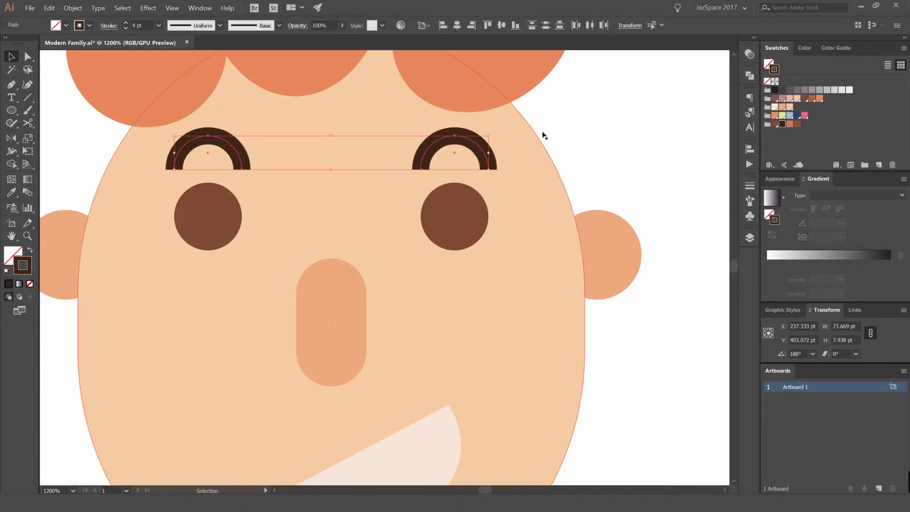
pyautogui.click(837, 47)
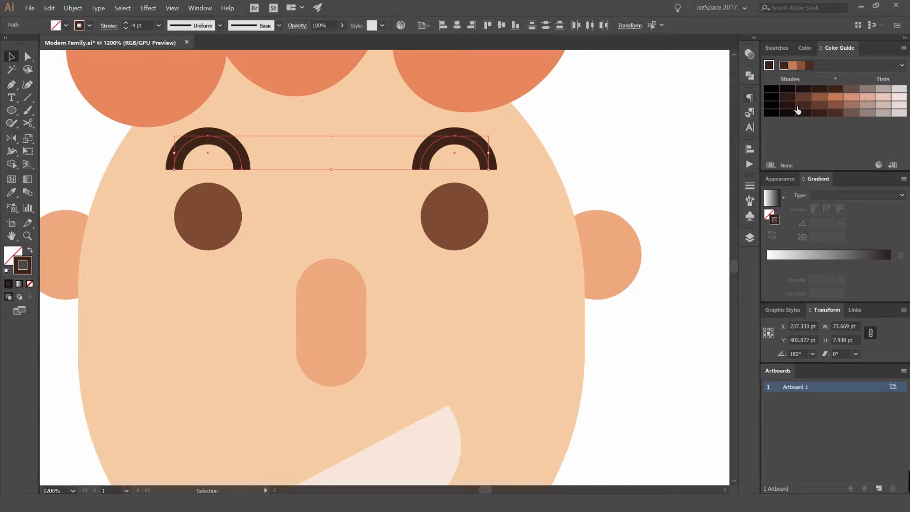
pyautogui.click(822, 90)
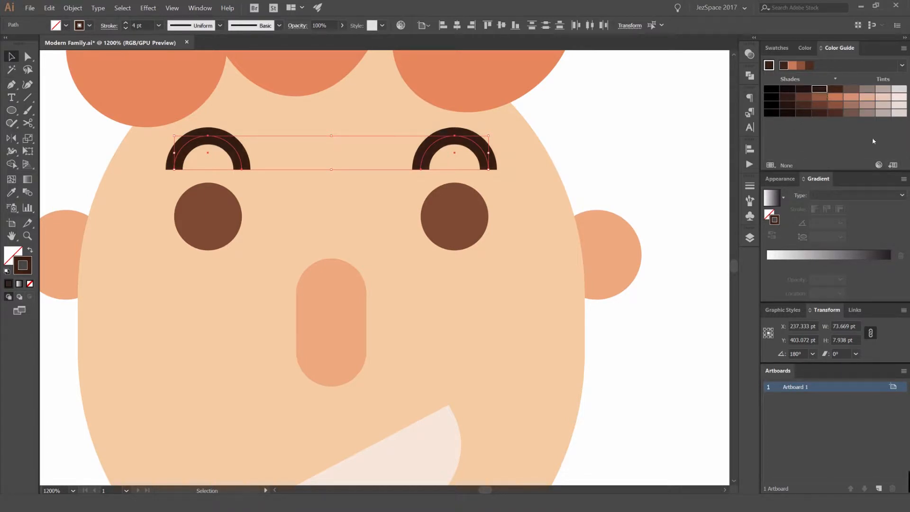
# - Save the darkened eyebrow brown as its own swatch group and delete the earlier group of brown shades
pyautogui.click(894, 163)
pyautogui.click(788, 136)
pyautogui.click(797, 125)
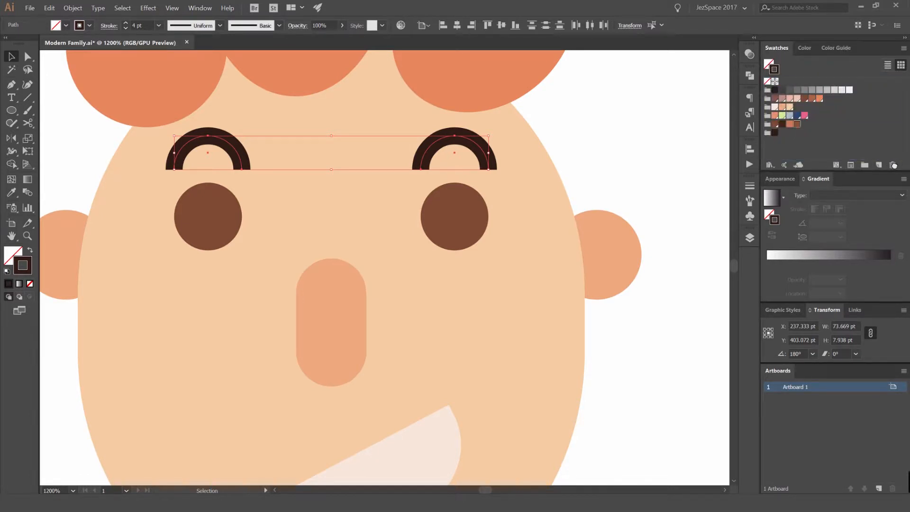
pyautogui.moveTo(784, 132); pyautogui.dragTo(891, 165)
pyautogui.moveTo(822, 130); pyautogui.dragTo(893, 165)
pyautogui.click(628, 124)
pyautogui.scroll(-3, 601, 141)
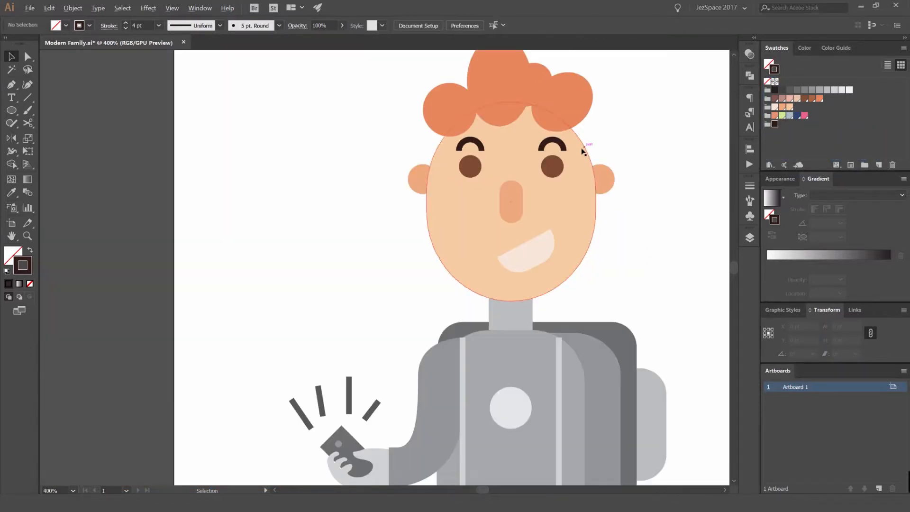
# - Try to enlarge both of the boy's eyebrows together, scaling their strokes as well
pyautogui.scroll(-2, 583, 151)
pyautogui.moveTo(634, 138); pyautogui.dragTo(572, 141)
pyautogui.scroll(1, 522, 182)
pyautogui.scroll(-2, 565, 143)
pyautogui.scroll(2, 532, 142)
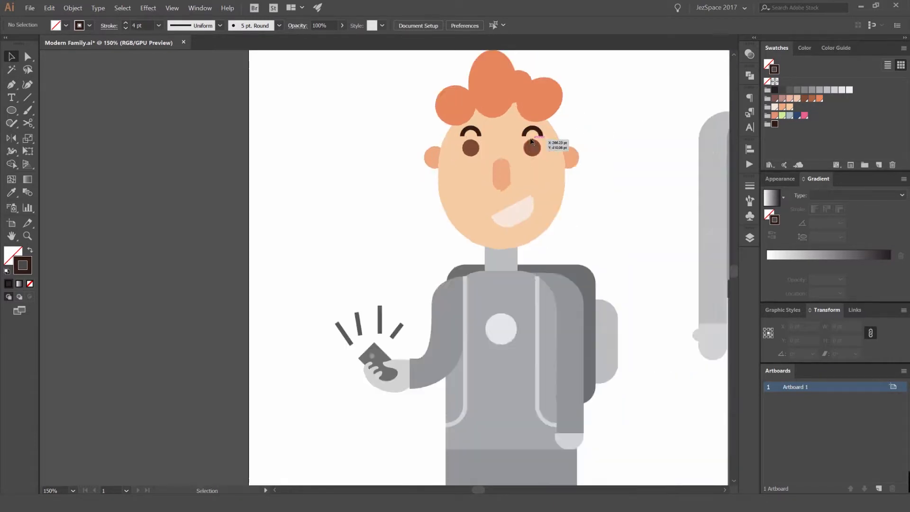
pyautogui.scroll(2, 532, 140)
pyautogui.click(546, 124)
pyautogui.click(549, 125)
pyautogui.keyDown('shift'); pyautogui.click(418, 126); pyautogui.keyUp('shift')
pyautogui.click(601, 116)
pyautogui.click(540, 127)
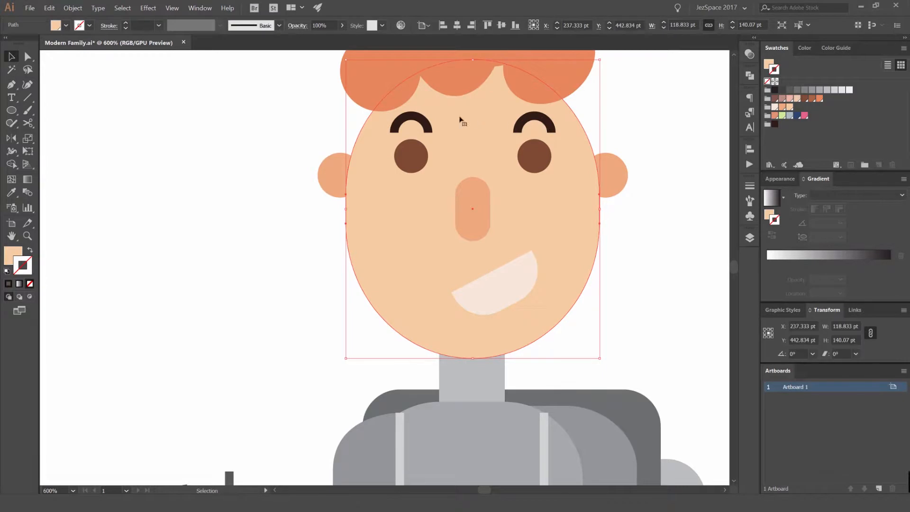
pyautogui.click(553, 122)
pyautogui.scroll(1, 561, 116)
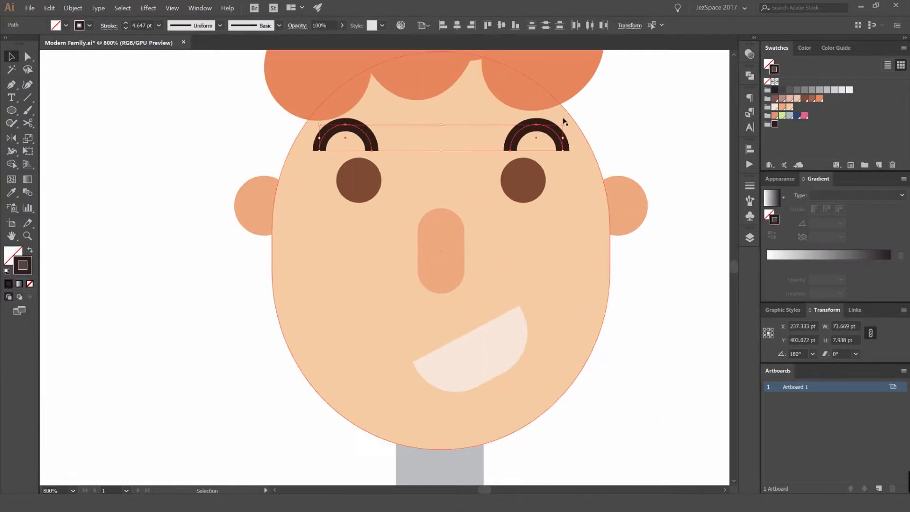
pyautogui.click(624, 102)
# - Recolor the boy's neck with the skin tone sampled from his face
pyautogui.scroll(-7, 481, 216)
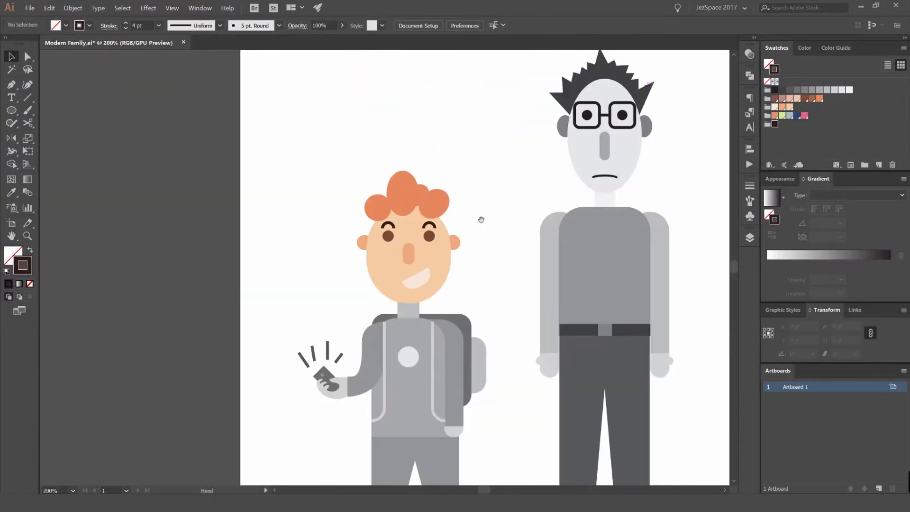
pyautogui.scroll(3, 464, 280)
pyautogui.click(450, 166)
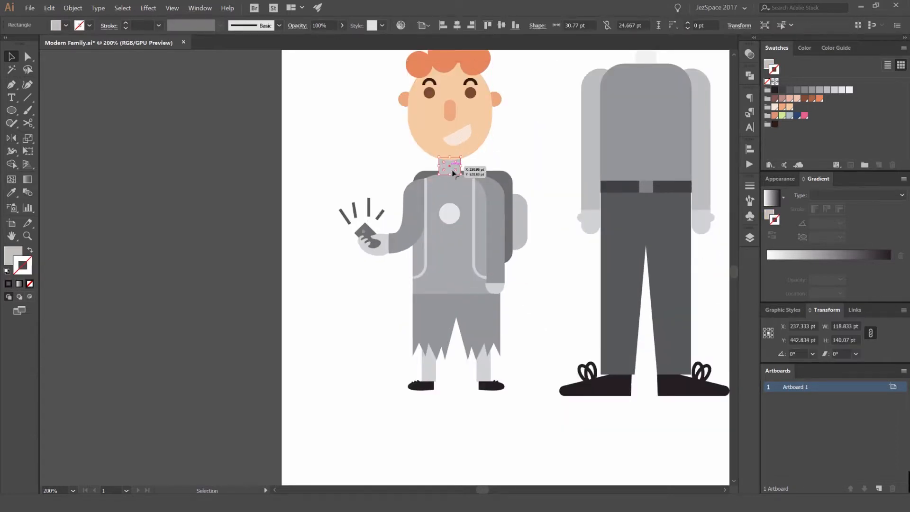
pyautogui.press('i')
pyautogui.click(477, 138)
pyautogui.moveTo(510, 156); pyautogui.dragTo(494, 141)
pyautogui.press('v')
pyautogui.click(495, 144)
# - Recolor both of the boy's hands with the face's skin tone using the Eyedropper
pyautogui.click(477, 273)
pyautogui.keyDown('shift'); pyautogui.click(366, 239); pyautogui.keyUp('shift')
pyautogui.press('i')
pyautogui.click(461, 127)
pyautogui.press('v')
pyautogui.click(524, 140)
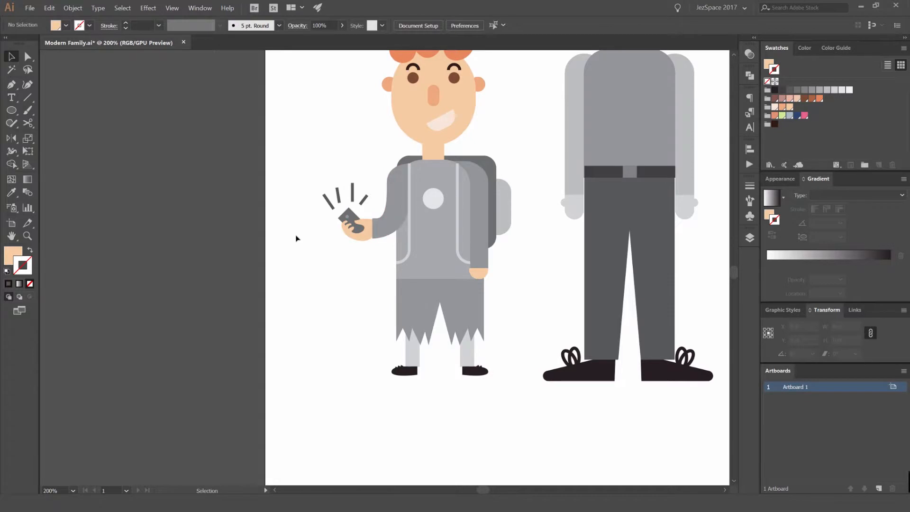
# - Try the light green swatch as the fill of the boy's shirt body
pyautogui.scroll(-2, 290, 238)
pyautogui.scroll(3, 349, 231)
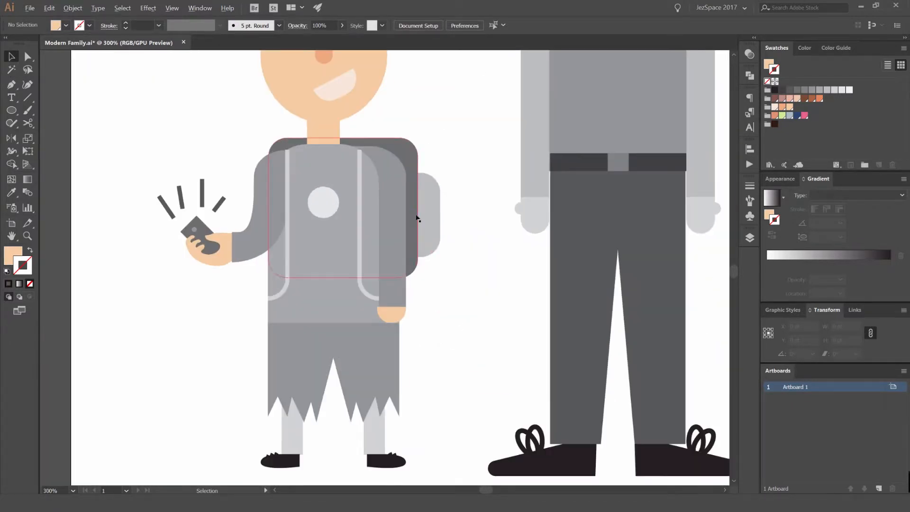
pyautogui.moveTo(417, 216); pyautogui.dragTo(479, 230)
pyautogui.click(449, 193)
pyautogui.click(382, 178)
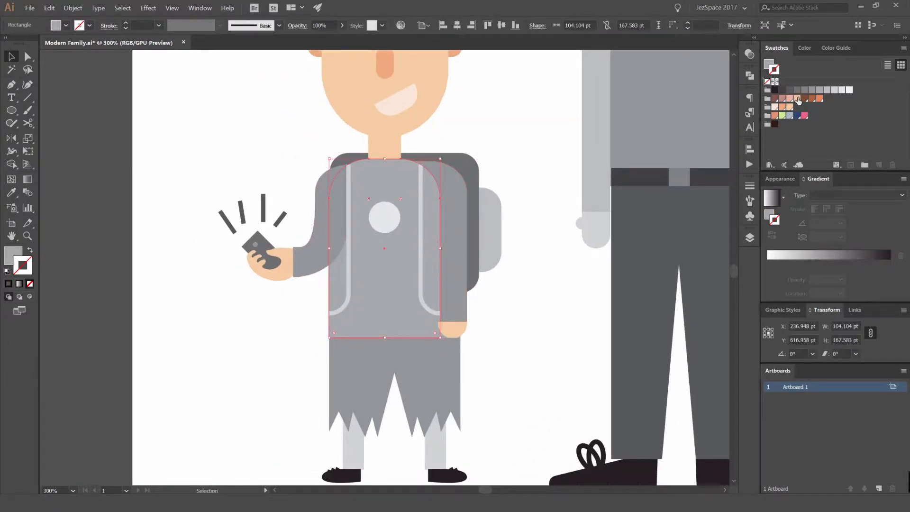
pyautogui.click(782, 116)
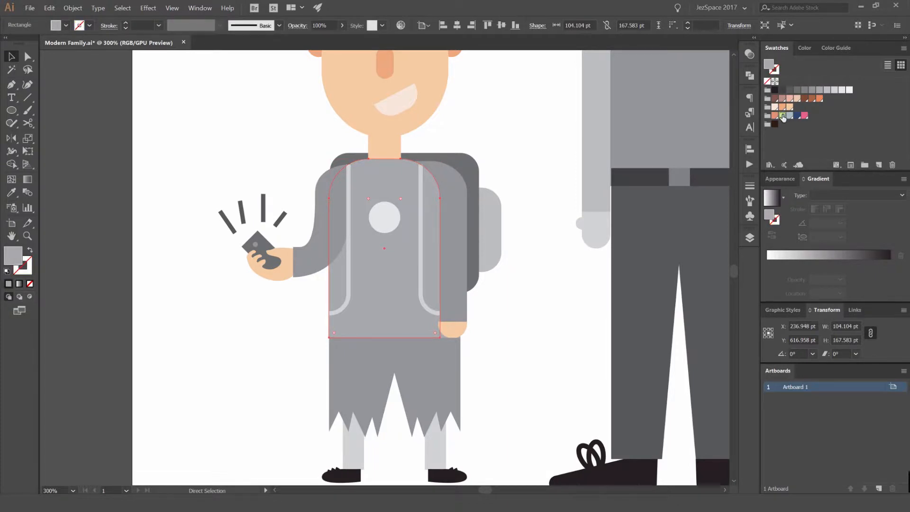
pyautogui.click(550, 136)
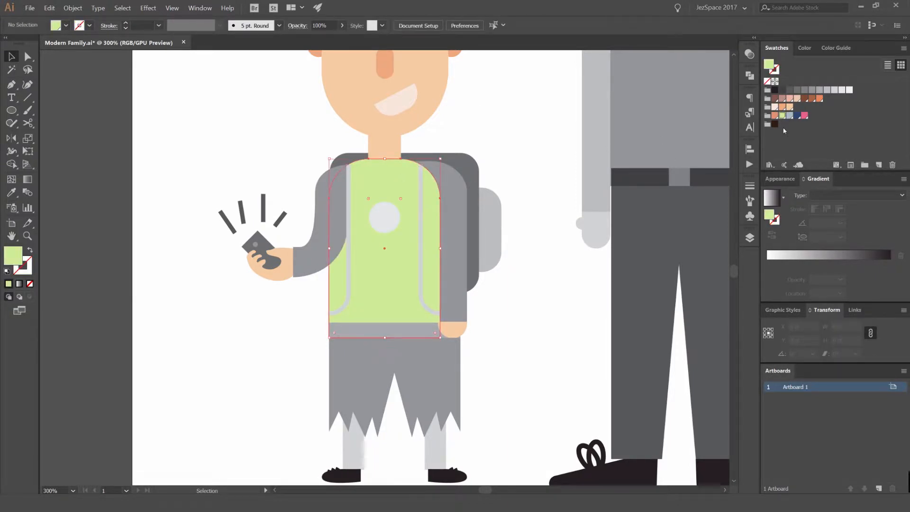
# - Fill the boy's shirt body with the salmon orange swatch and check it against the whole family
pyautogui.click(399, 179)
pyautogui.click(774, 116)
pyautogui.click(512, 104)
pyautogui.scroll(-4, 504, 134)
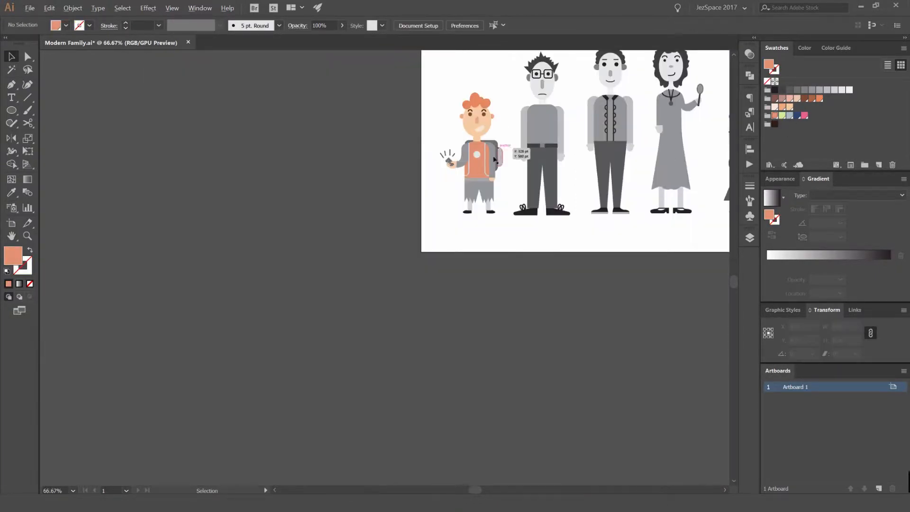
pyautogui.scroll(4, 486, 153)
# - Show the shirt body's fill color in RGB and CMYK modes and settle on HSB sliders
pyautogui.click(472, 121)
pyautogui.click(806, 48)
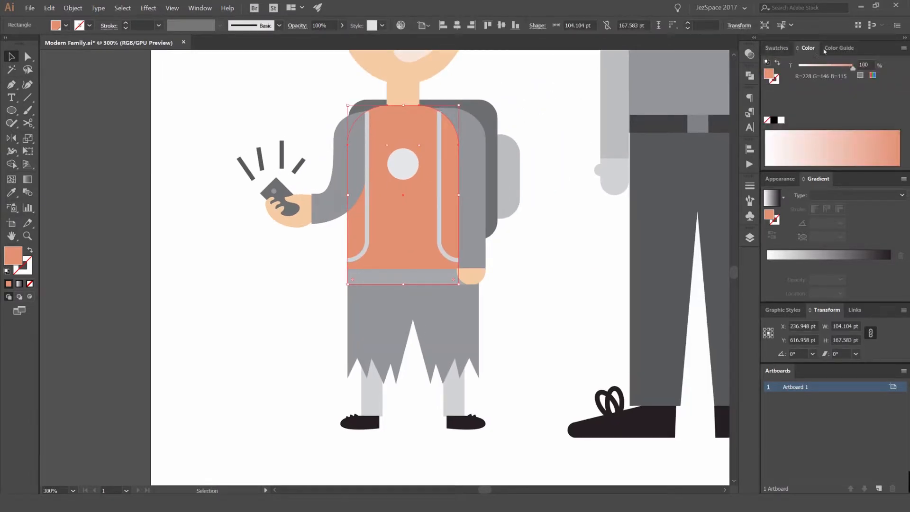
pyautogui.click(902, 48)
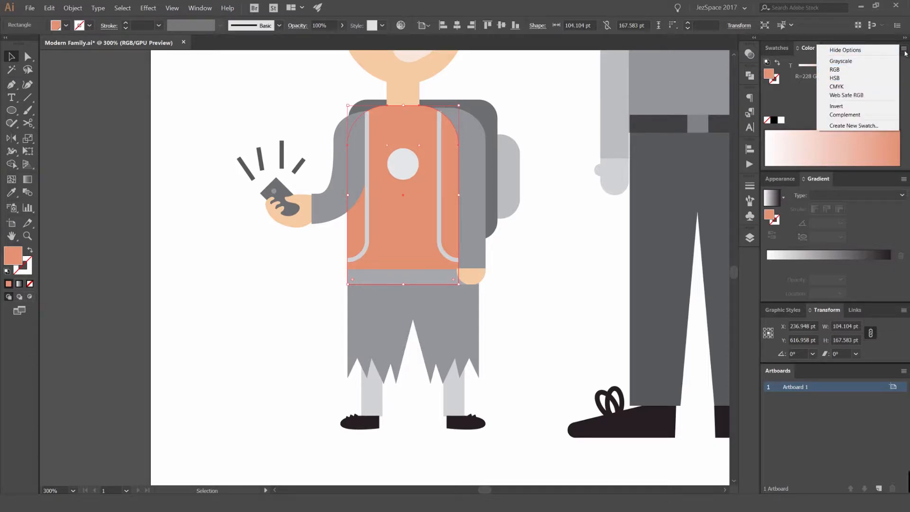
pyautogui.click(838, 69)
pyautogui.click(905, 49)
pyautogui.click(845, 84)
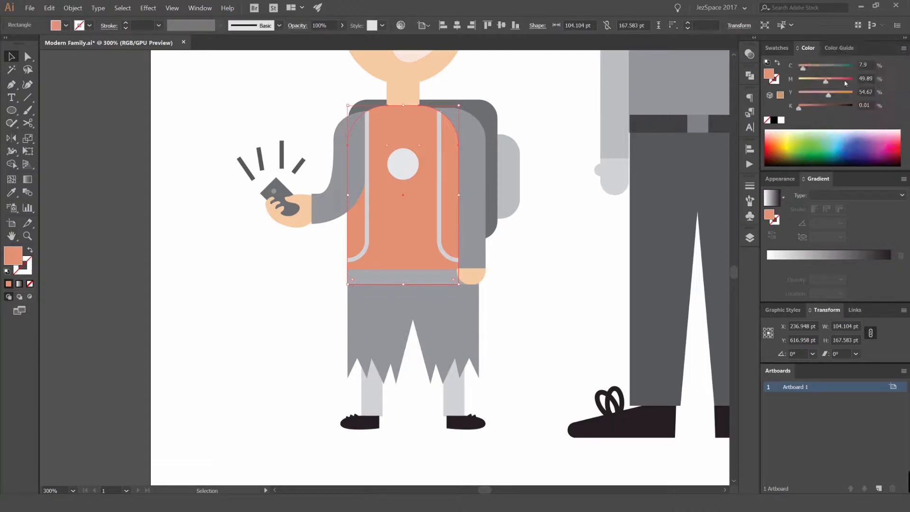
pyautogui.click(904, 49)
pyautogui.click(853, 78)
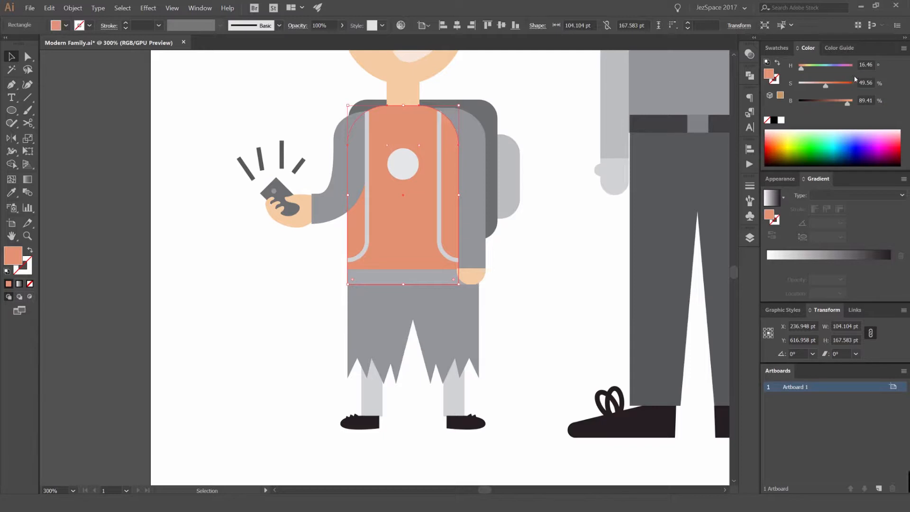
# - Intensify the shirt body's fill to an orange-red with hue 10.87° and saturation 70.18 %
pyautogui.moveTo(826, 85); pyautogui.dragTo(864, 82)
pyautogui.scroll(-5, 865, 81)
pyautogui.scroll(2, 865, 82)
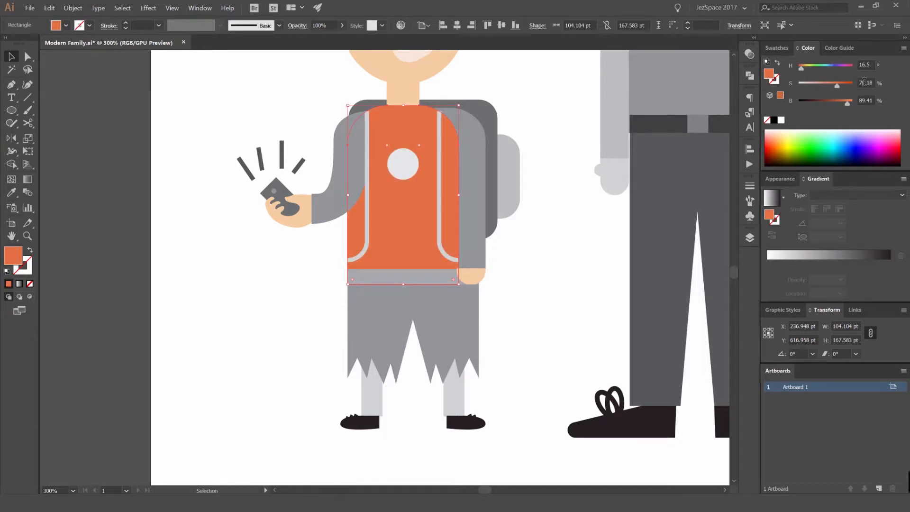
pyautogui.scroll(6, 866, 81)
pyautogui.scroll(-5, 868, 81)
pyautogui.scroll(-1, 867, 65)
pyautogui.scroll(12, 867, 65)
pyautogui.scroll(-3, 868, 65)
pyautogui.scroll(-8, 868, 65)
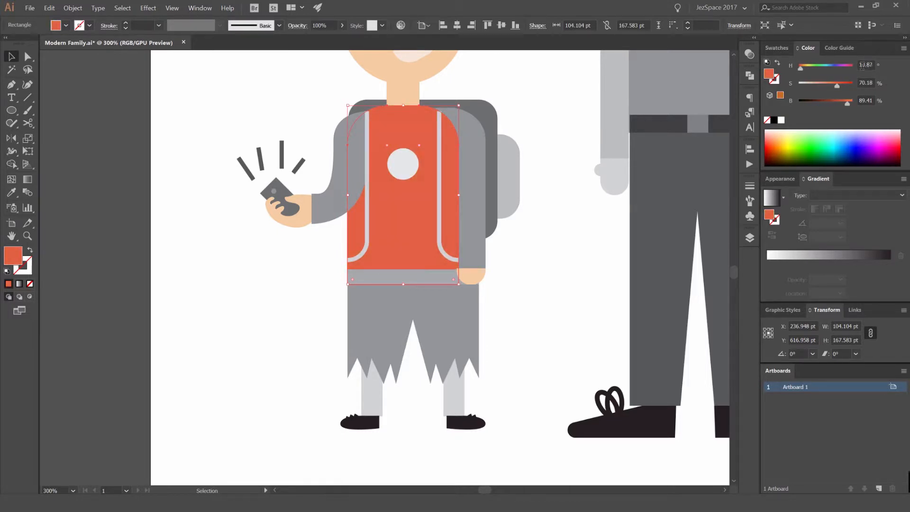
pyautogui.scroll(-4, 542, 95)
pyautogui.moveTo(533, 93); pyautogui.dragTo(501, 193)
pyautogui.scroll(2, 527, 117)
pyautogui.click(526, 124)
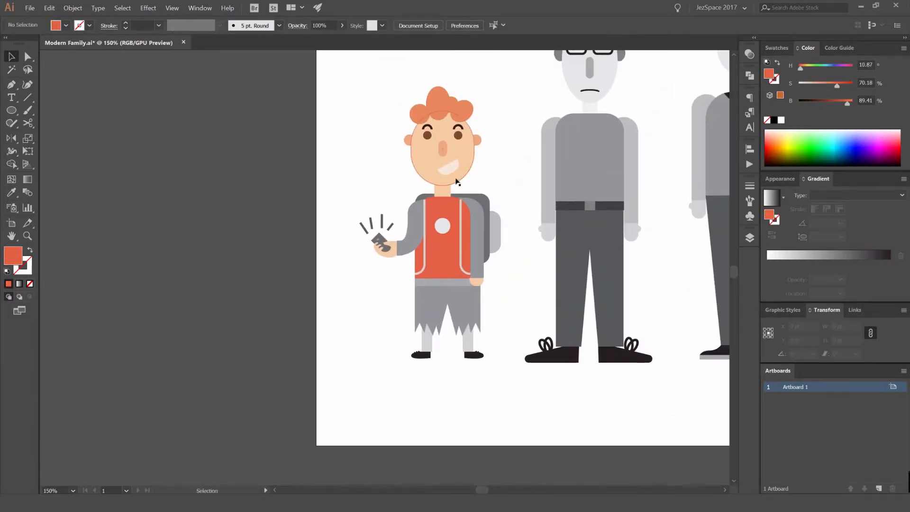
# - Save the shirt's orange-red as a global swatch and gather it and the salmon swatch in the dark brown's color group
pyautogui.scroll(2, 462, 248)
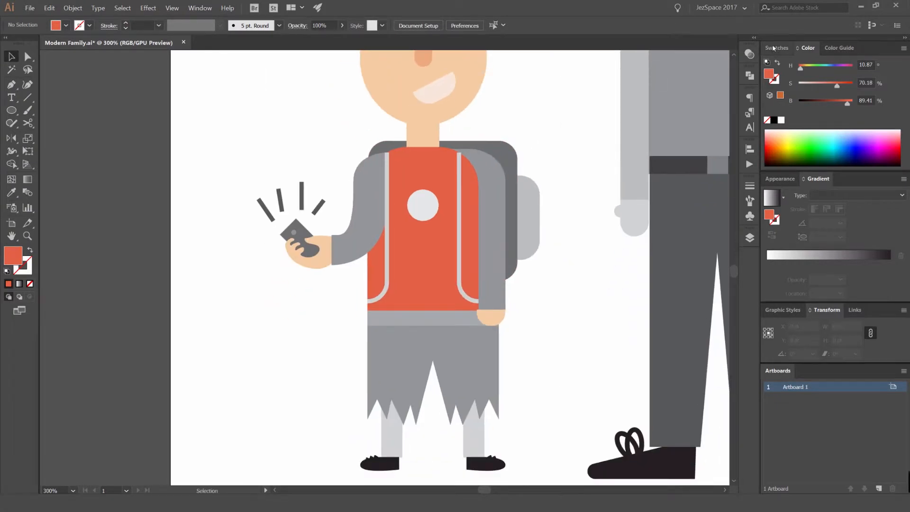
pyautogui.click(776, 48)
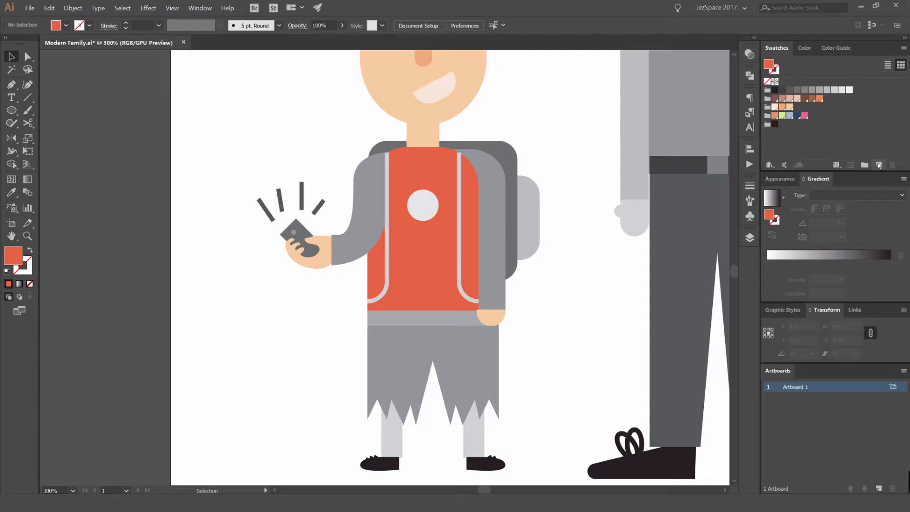
pyautogui.click(880, 165)
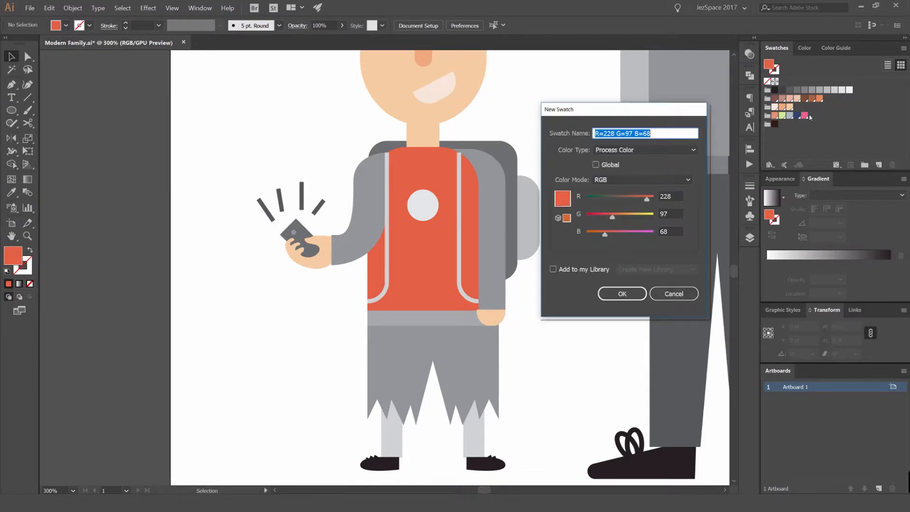
pyautogui.click(596, 165)
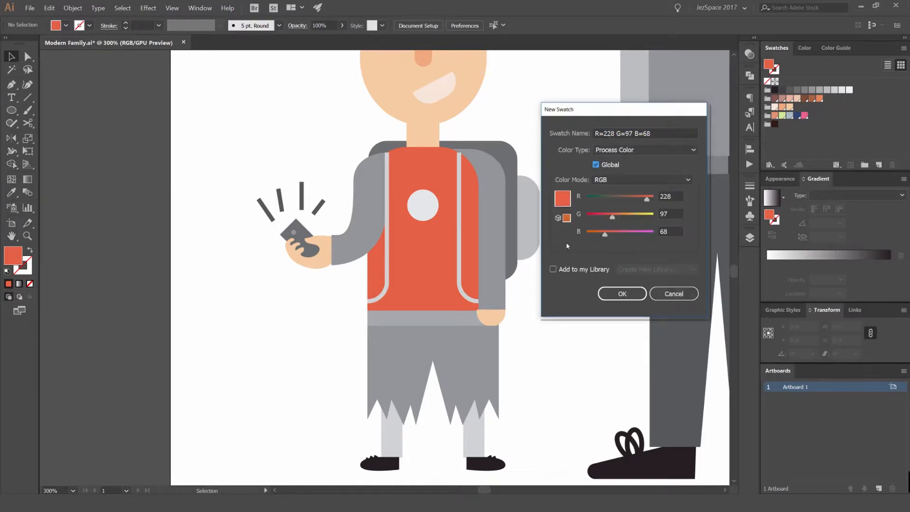
pyautogui.click(623, 293)
pyautogui.moveTo(783, 82); pyautogui.dragTo(790, 127)
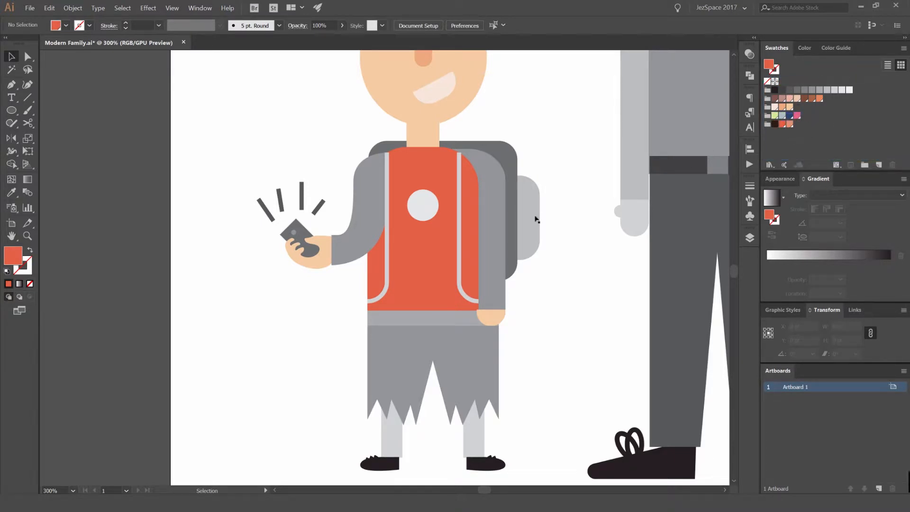
# - Recolor both of the boy's sleeves with the orange-red sampled from the shirt body
pyautogui.click(371, 177)
pyautogui.press('i')
pyautogui.click(437, 160)
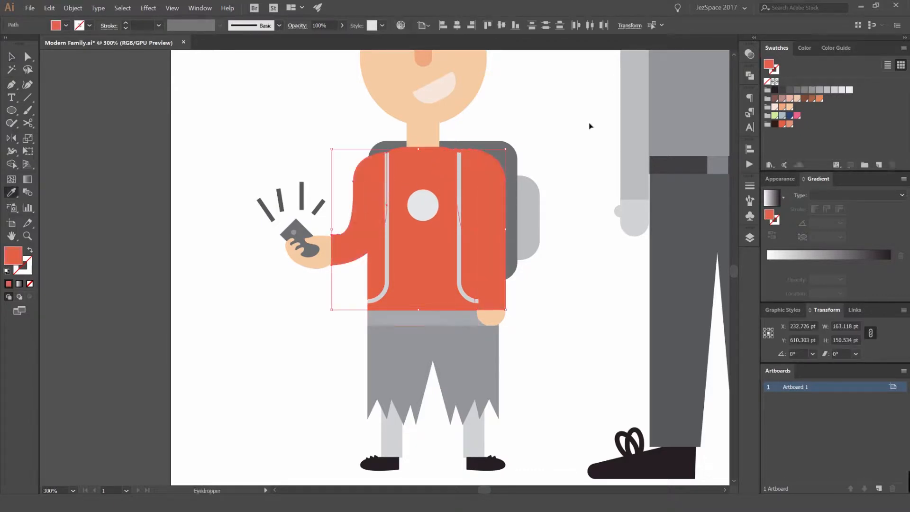
pyautogui.press('v')
pyautogui.click(559, 156)
# - Apply the global orange-red swatch to both sleeves and set its tint to 80 %
pyautogui.click(488, 163)
pyautogui.click(783, 125)
pyautogui.click(805, 48)
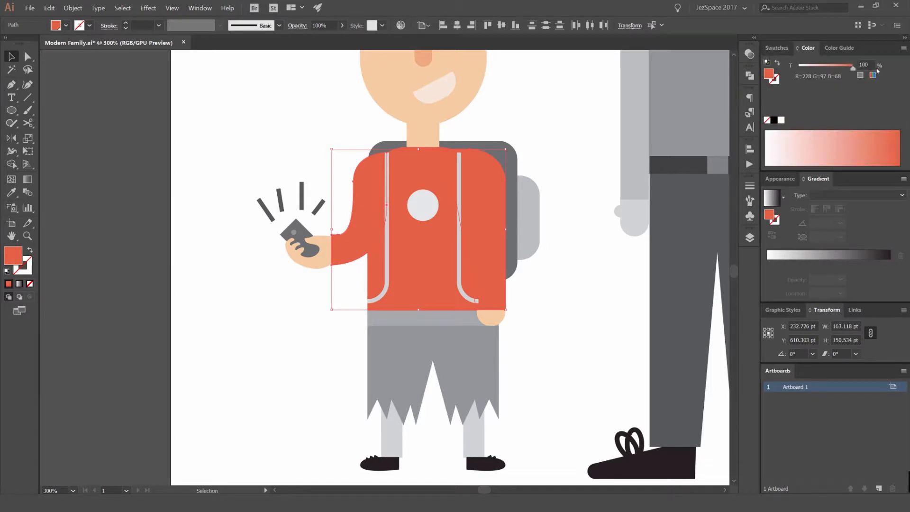
pyautogui.click(861, 63)
pyautogui.hotkey('shift', 'Down')
pyautogui.hotkey('shift', 'Down')
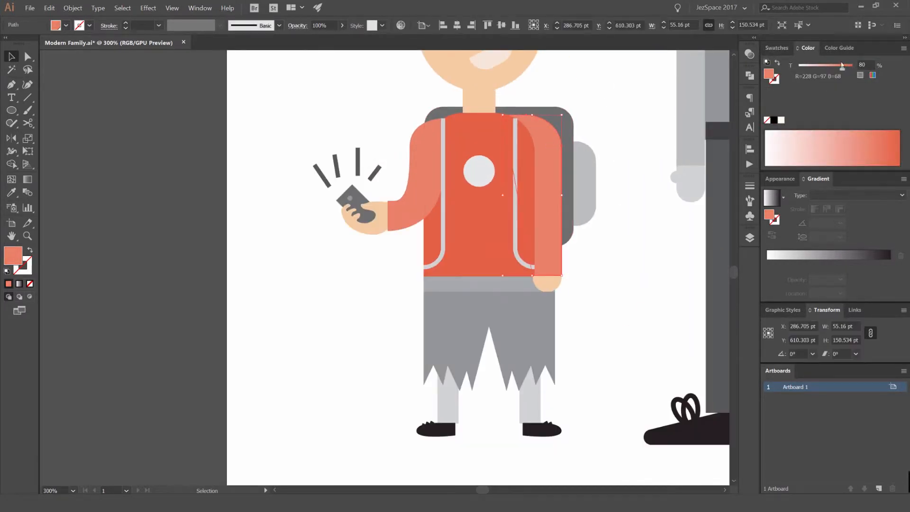
# - Convert the hanging sleeve's tinted fill to RGB color values
pyautogui.click(862, 65)
pyautogui.click(905, 49)
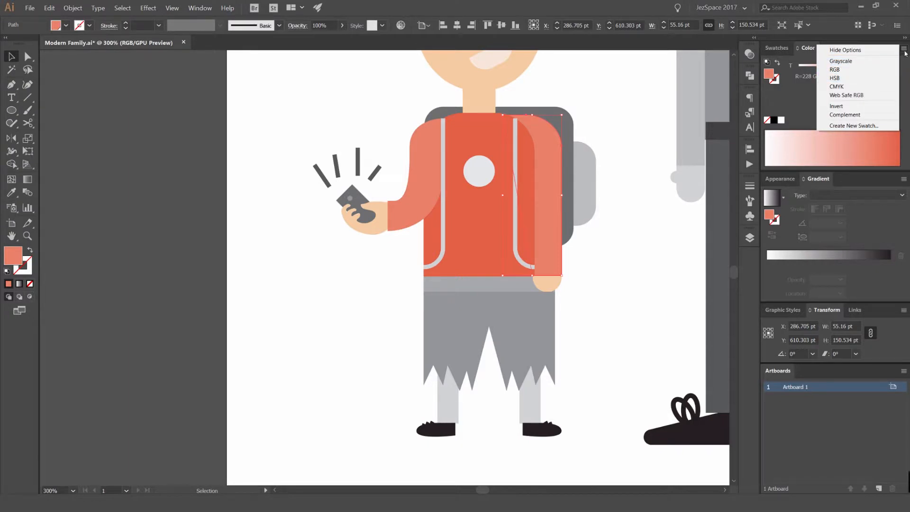
pyautogui.click(851, 70)
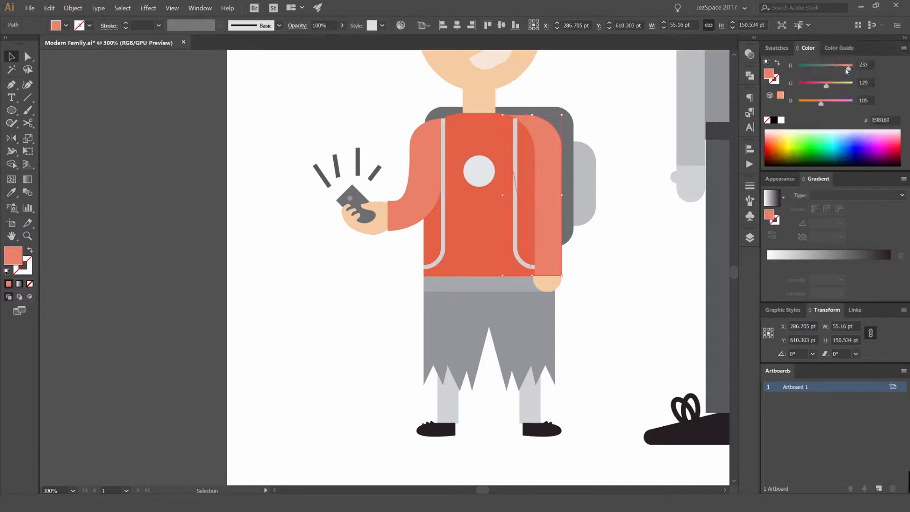
pyautogui.click(905, 48)
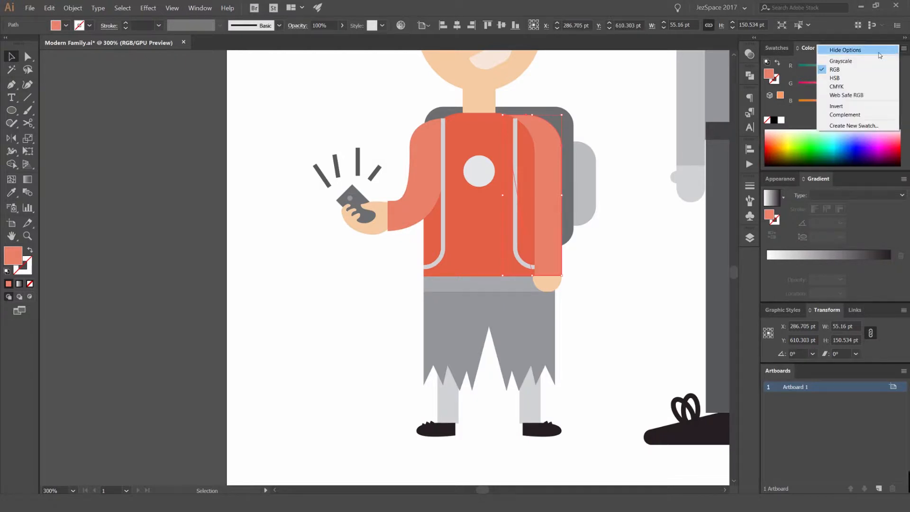
pyautogui.click(804, 49)
pyautogui.click(804, 50)
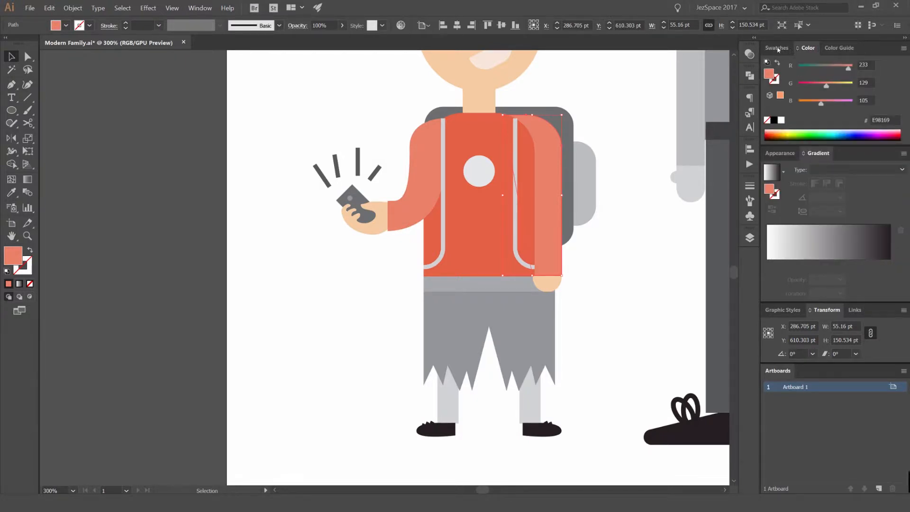
# - Fill the hanging sleeve with the salmon swatch and compare its color settings with the phone arm's tinted sleeve
pyautogui.click(776, 48)
pyautogui.click(790, 124)
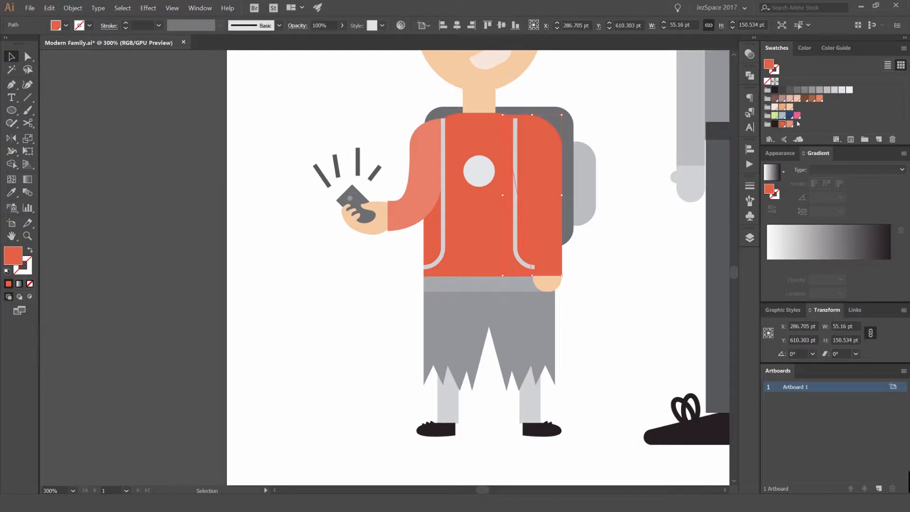
pyautogui.click(791, 124)
pyautogui.click(808, 48)
pyautogui.click(423, 144)
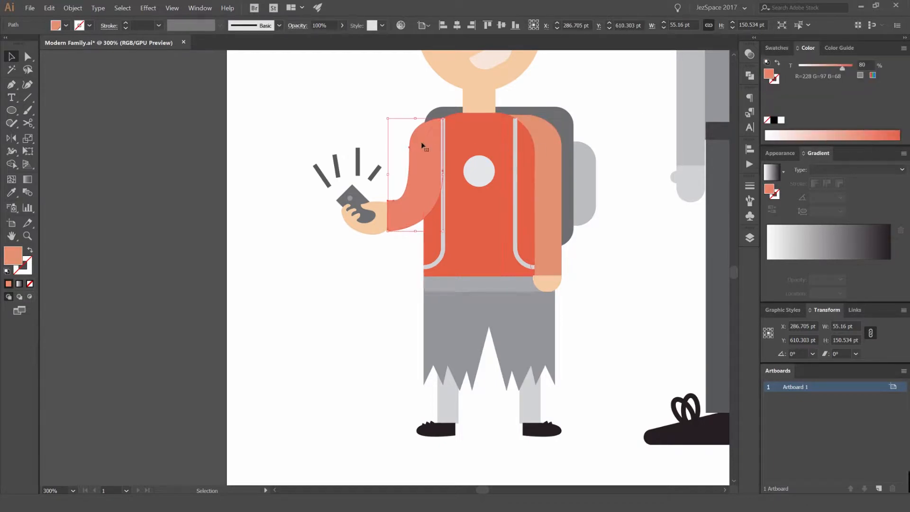
pyautogui.click(525, 155)
pyautogui.click(557, 150)
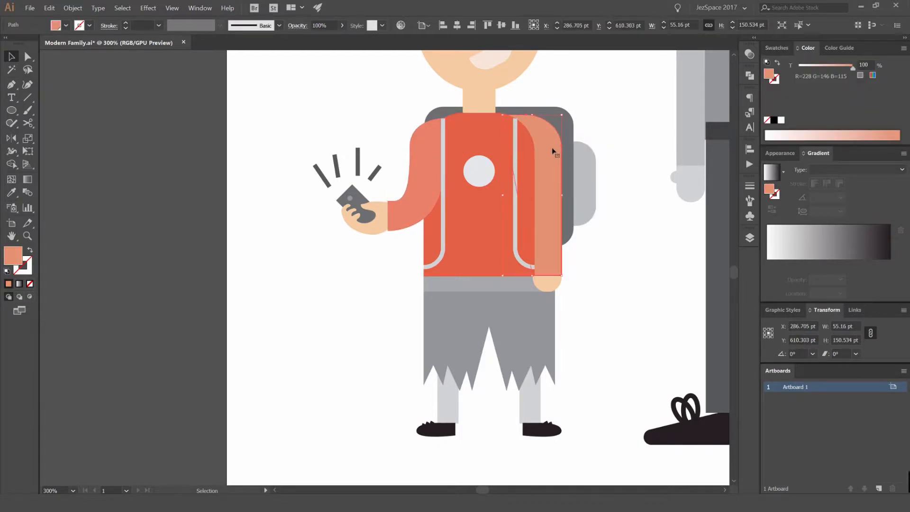
# - Recolor the phone arm's sleeve with the salmon sampled from the hanging sleeve
pyautogui.click(431, 142)
pyautogui.press('i')
pyautogui.click(540, 154)
pyautogui.press('v')
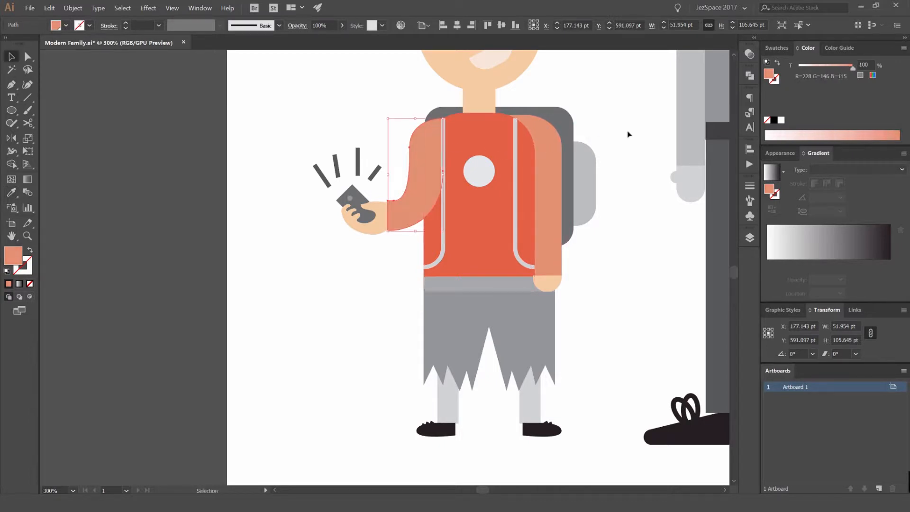
pyautogui.click(630, 134)
# - Extend the upper ends of both backpack straps straight up above the shoulders by about 14 pt
pyautogui.scroll(-1, 627, 129)
pyautogui.click(776, 48)
pyautogui.moveTo(605, 98); pyautogui.dragTo(540, 113)
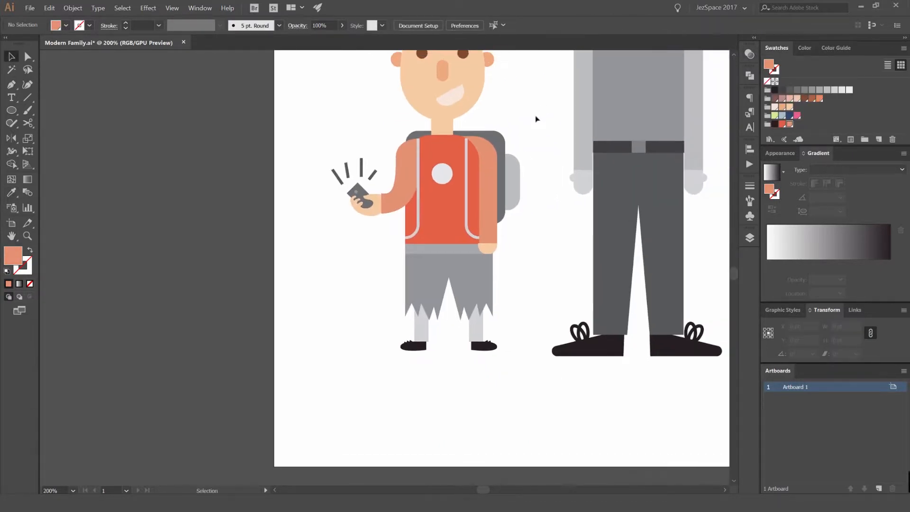
pyautogui.scroll(2, 467, 148)
pyautogui.click(466, 147)
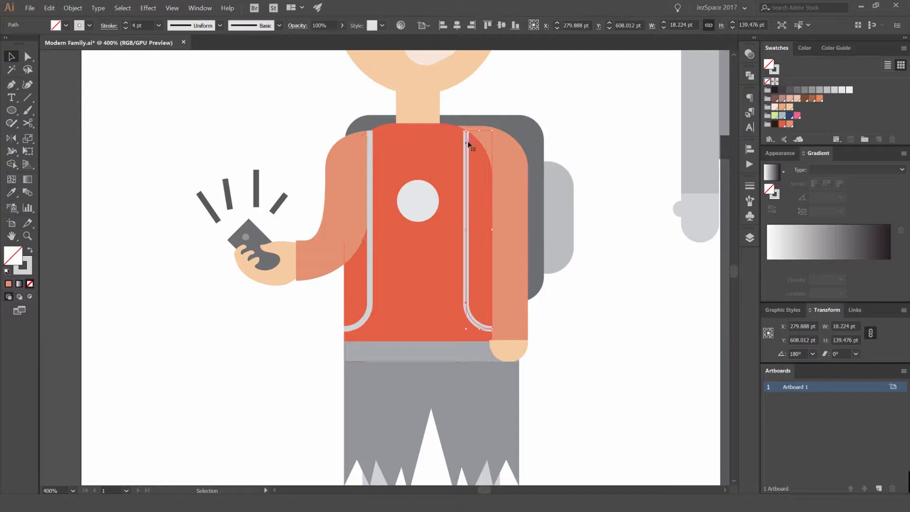
pyautogui.scroll(2, 467, 143)
pyautogui.click(279, 150)
pyautogui.keyDown('shift'); pyautogui.click(468, 147); pyautogui.keyUp('shift')
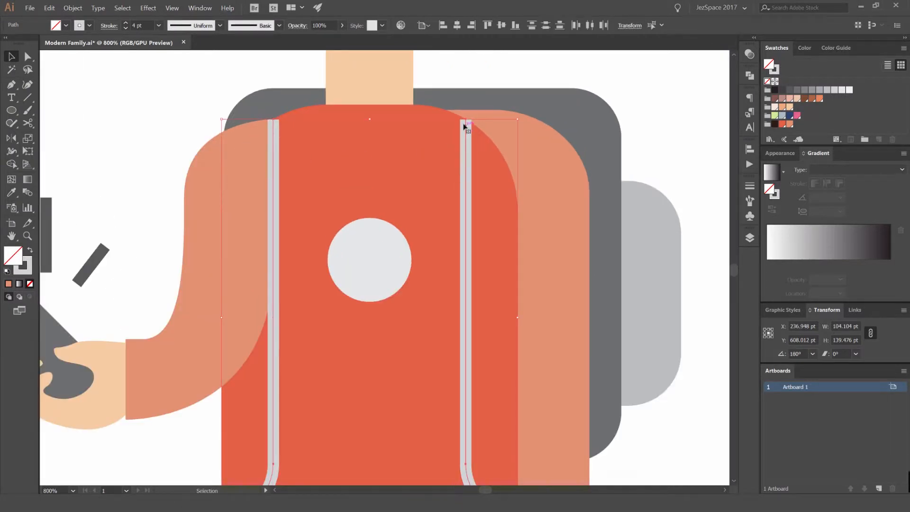
pyautogui.press('a')
pyautogui.moveTo(274, 123); pyautogui.dragTo(278, 81)
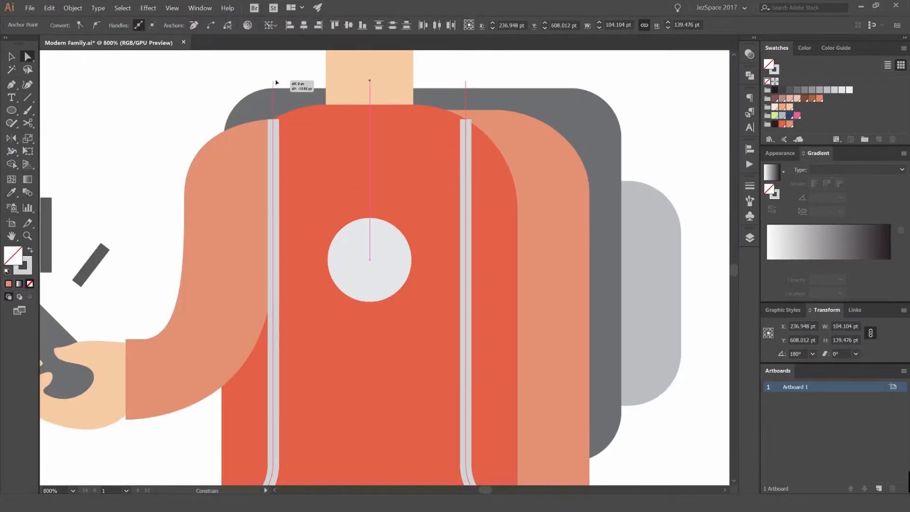
# - Pull the lower ends of both strap lines horizontally outward past the shirt's side edges
pyautogui.scroll(-3, 308, 114)
pyautogui.moveTo(390, 272); pyautogui.dragTo(410, 272)
pyautogui.moveTo(283, 271); pyautogui.dragTo(270, 272)
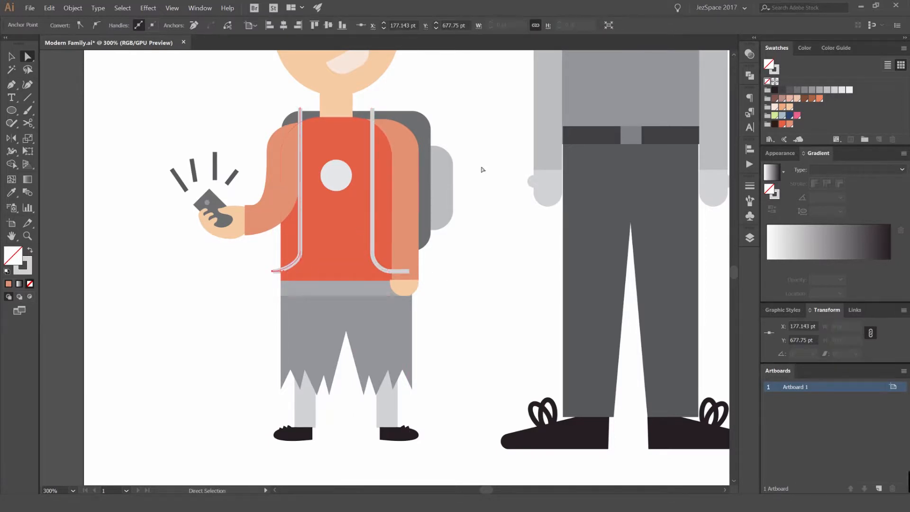
pyautogui.scroll(3, 260, 266)
pyautogui.scroll(5, 306, 293)
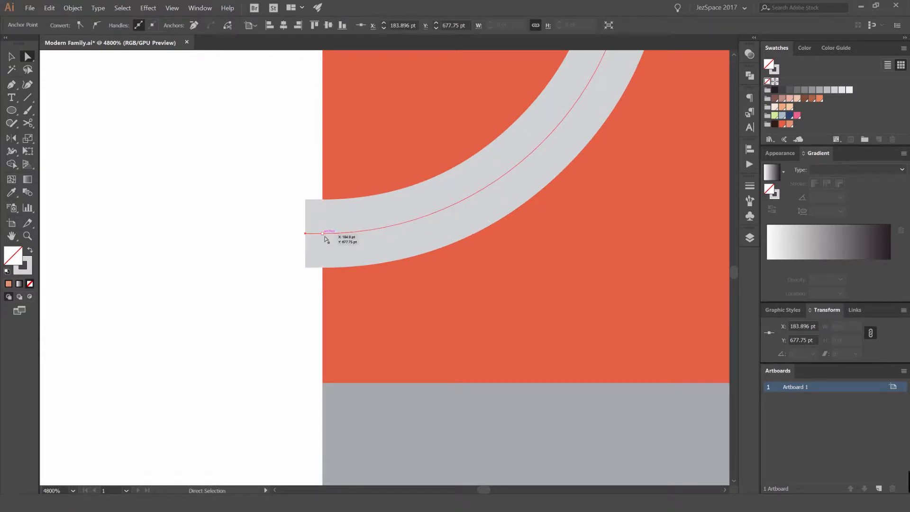
pyautogui.scroll(-8, 326, 237)
# - Expand both 4 pt strap lines into filled shapes with the Fill and Stroke options enabled
pyautogui.press('v')
pyautogui.click(473, 122)
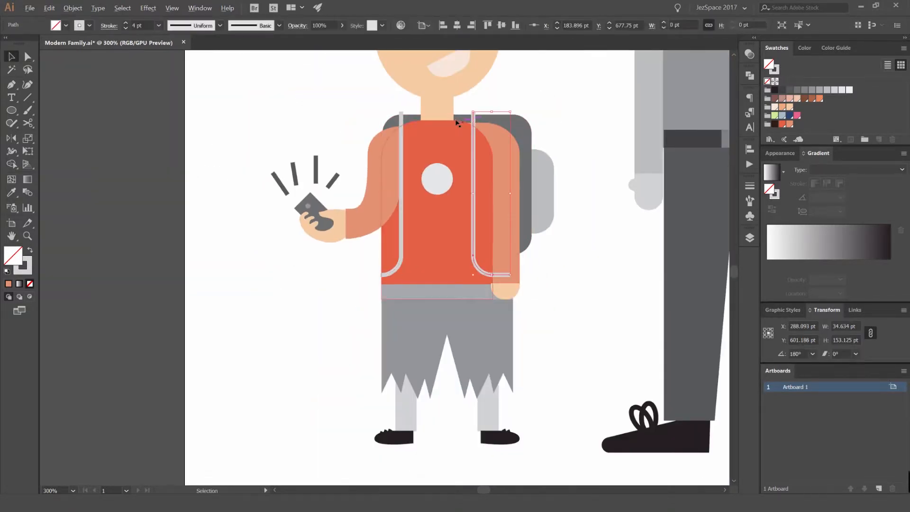
pyautogui.scroll(2, 457, 122)
pyautogui.keyDown('shift'); pyautogui.click(345, 112); pyautogui.keyUp('shift')
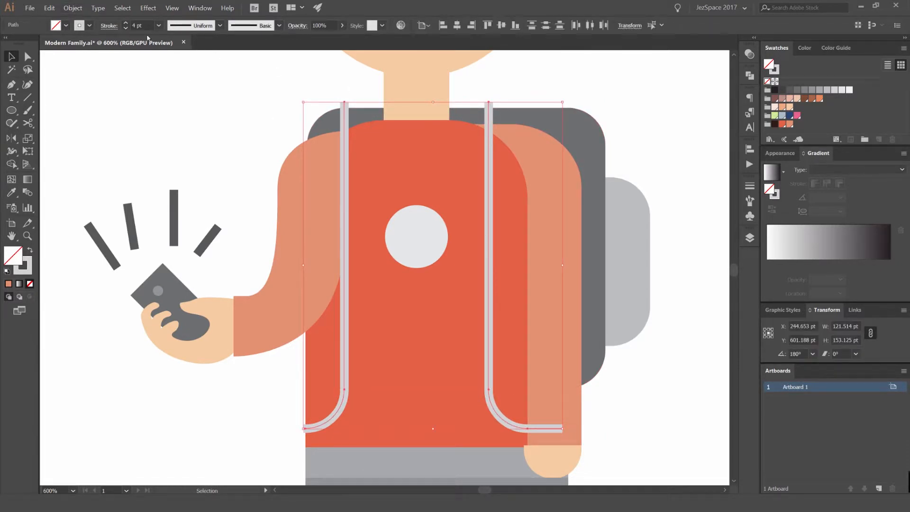
pyautogui.click(73, 8)
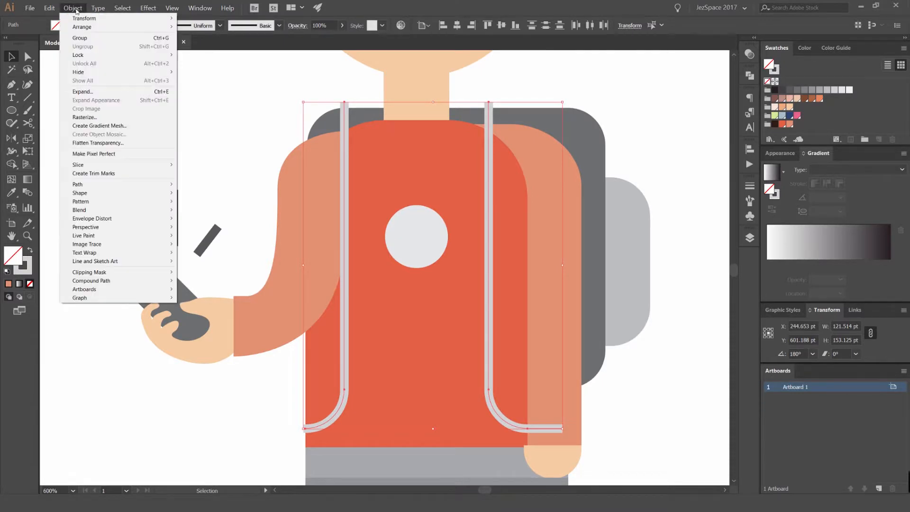
pyautogui.click(94, 92)
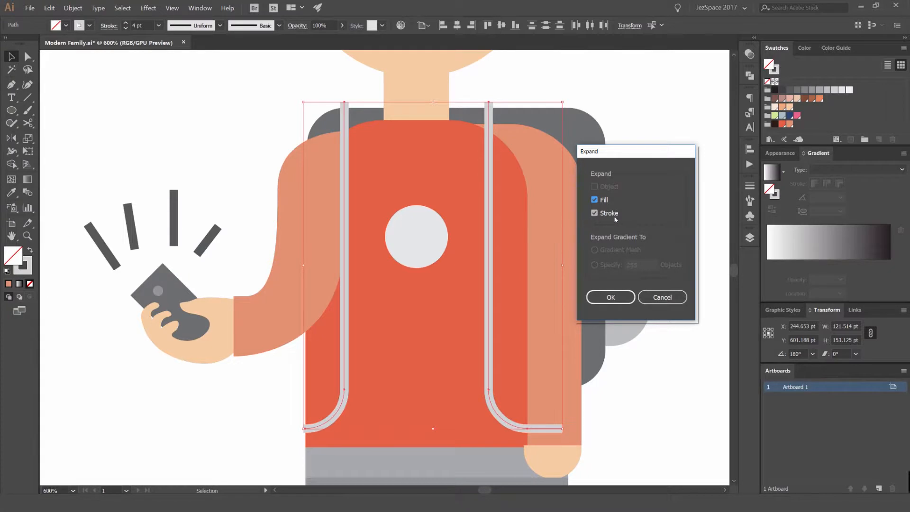
pyautogui.click(611, 297)
# - Try the orange-red swatch as the fill of the phone-side strap, and undo the fill
pyautogui.click(341, 91)
pyautogui.scroll(2, 347, 100)
pyautogui.scroll(1, 345, 105)
pyautogui.click(320, 116)
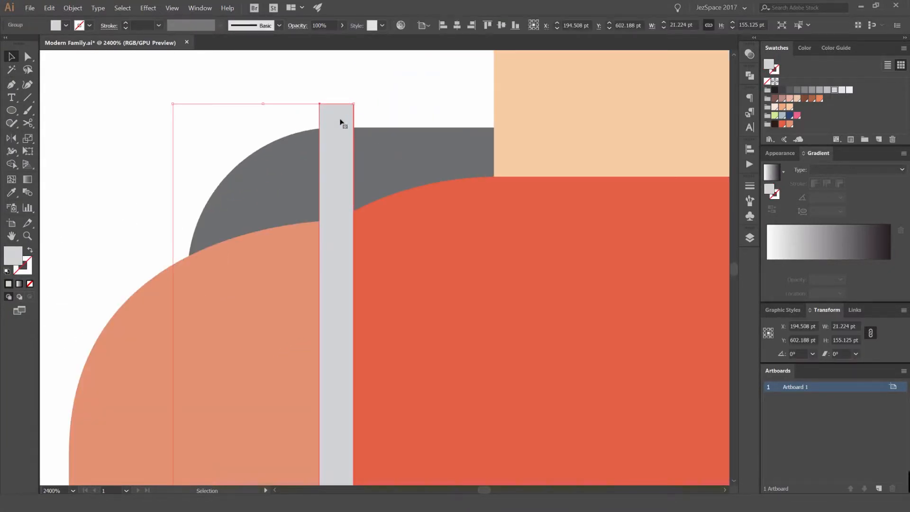
pyautogui.click(776, 115)
pyautogui.click(783, 124)
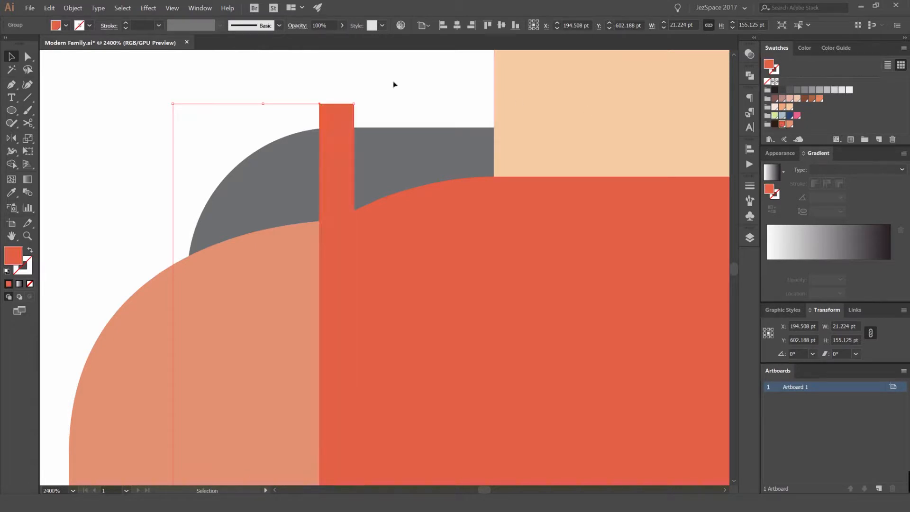
pyautogui.click(394, 85)
pyautogui.scroll(-3, 379, 108)
pyautogui.hotkey('ctrl', 'z')
pyautogui.press('z')
pyautogui.hotkey('ctrl', 'z')
pyautogui.press('a')
pyautogui.moveTo(371, 108)
pyautogui.mouseDown()
pyautogui.moveTo(419, 116)
pyautogui.moveTo(275, 98)
pyautogui.mouseUp()
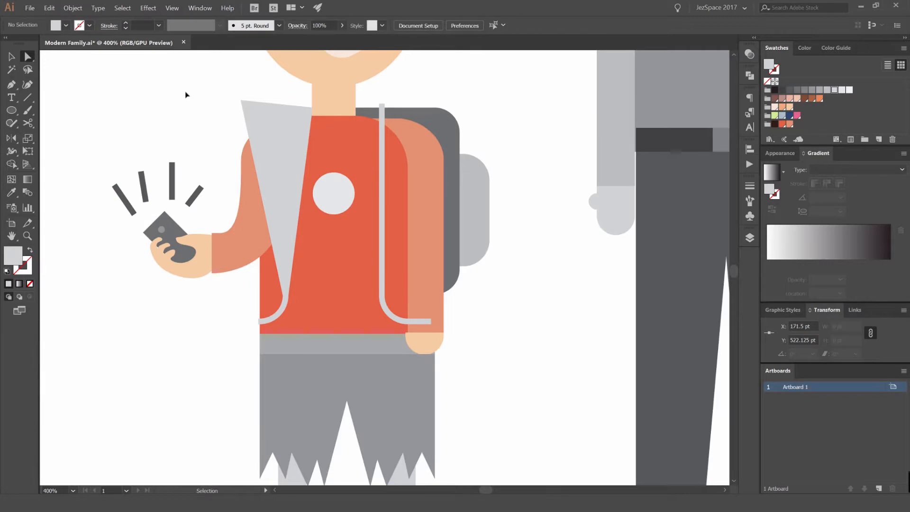
pyautogui.hotkey('ctrl', 'z')
pyautogui.hotkey('ctrl', 'z')
pyautogui.click(382, 114)
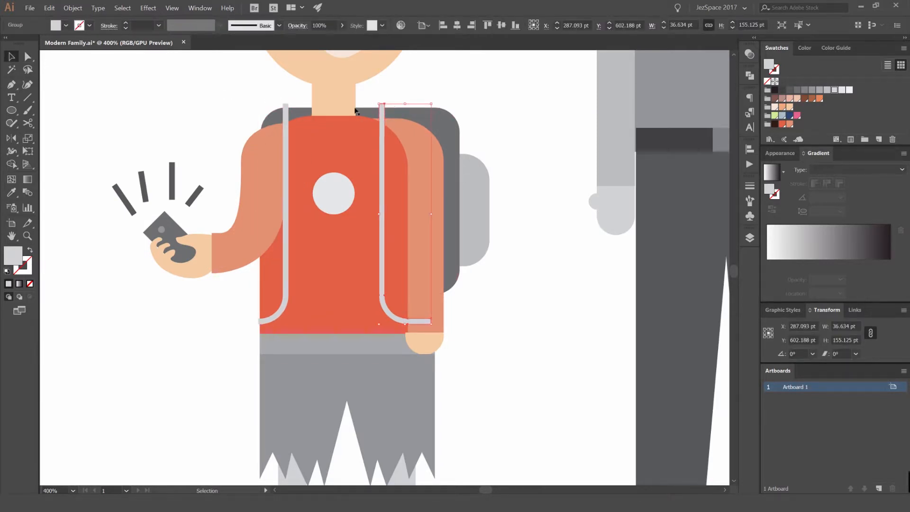
# - Duplicate the shirt body in place and fill the copy with the blue-gray swatch
pyautogui.click(338, 136)
pyautogui.scroll(1, 334, 136)
pyautogui.moveTo(338, 137); pyautogui.dragTo(385, 142)
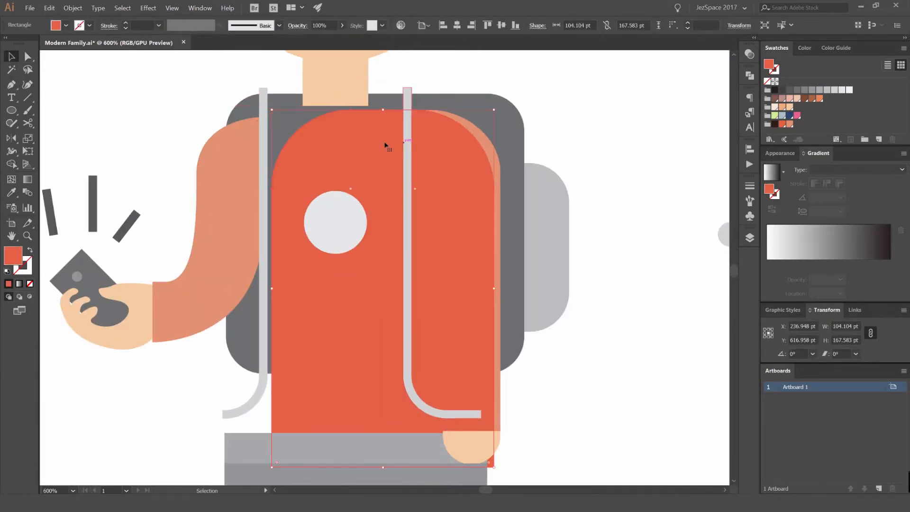
pyautogui.hotkey('ctrl', 'z')
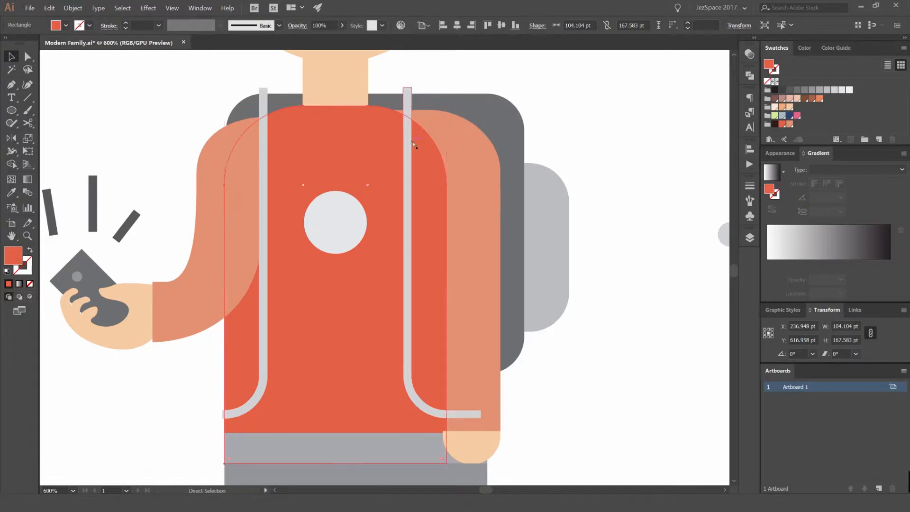
pyautogui.press('v')
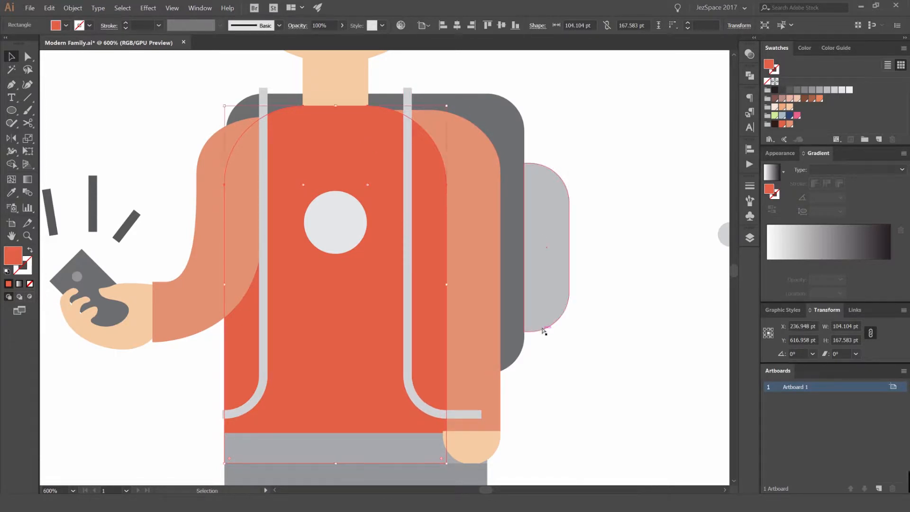
pyautogui.press('ctrl')
pyautogui.click(790, 124)
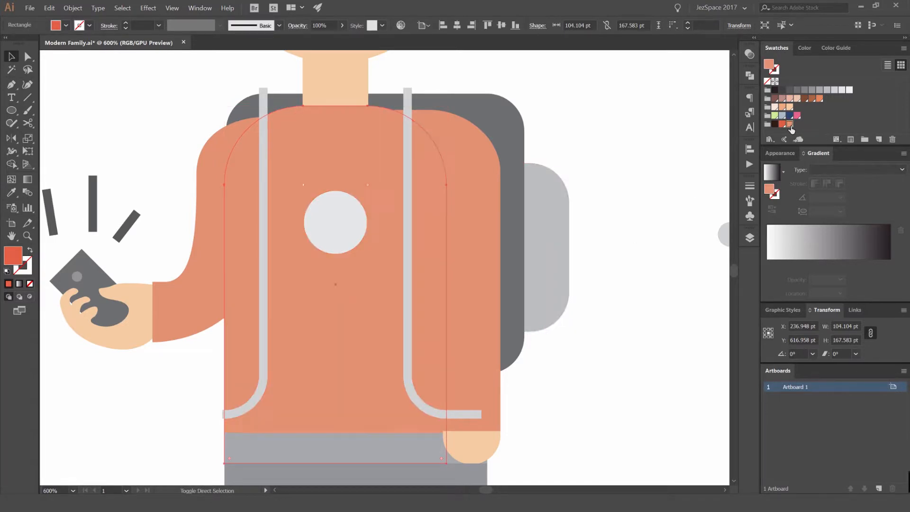
pyautogui.click(820, 99)
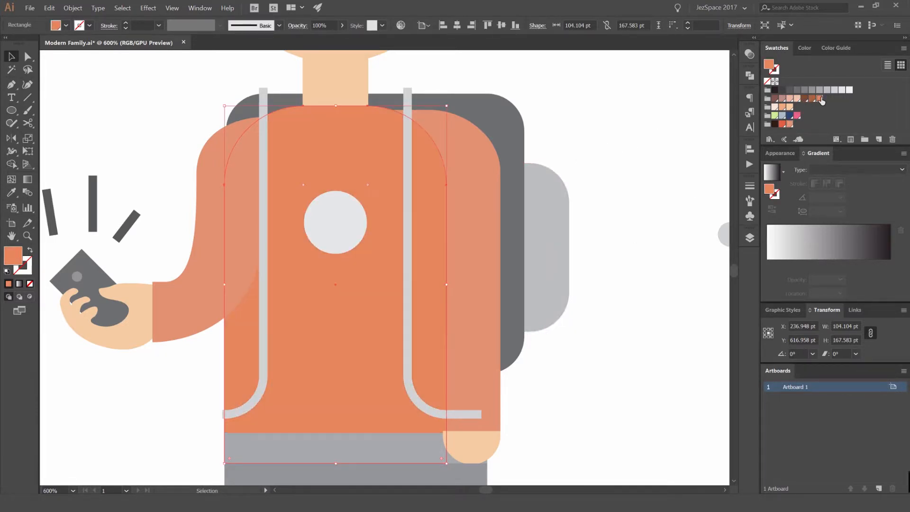
pyautogui.click(783, 115)
# - Bring the blue-gray shirt copy to the front, above the straps and the waistband
pyautogui.moveTo(348, 122); pyautogui.dragTo(421, 129)
pyautogui.hotkey('ctrl', 'z')
pyautogui.hotkey('ctrl', 'shift', ']')
pyautogui.press('v')
pyautogui.scroll(-2, 421, 117)
pyautogui.scroll(2, 420, 117)
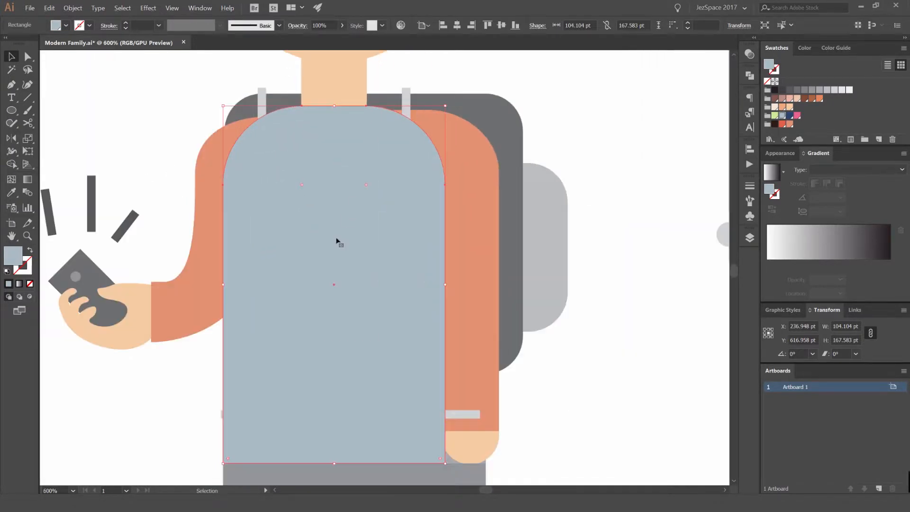
# - Select the blue-gray copy with both straps and cut off the straps' upper ends outside it using Shape Builder
pyautogui.keyDown('shift'); pyautogui.click(406, 101); pyautogui.keyUp('shift')
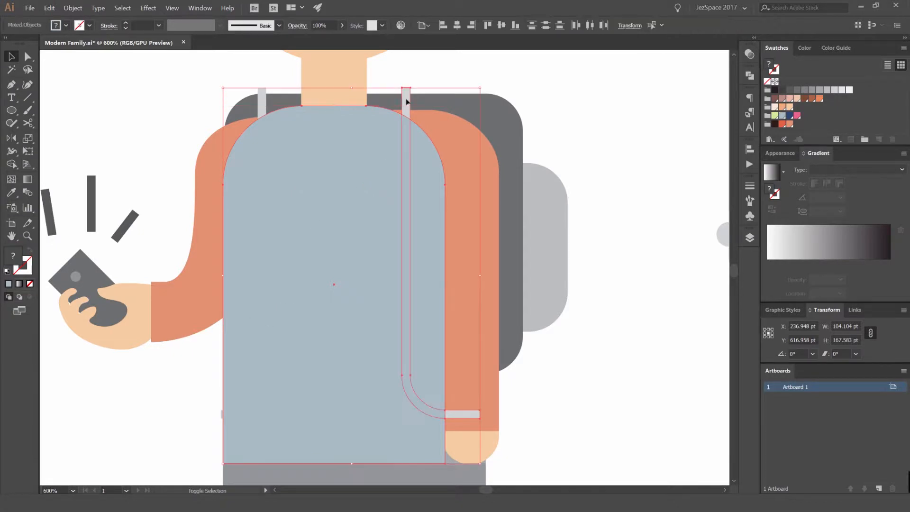
pyautogui.keyDown('shift'); pyautogui.click(260, 101); pyautogui.keyUp('shift')
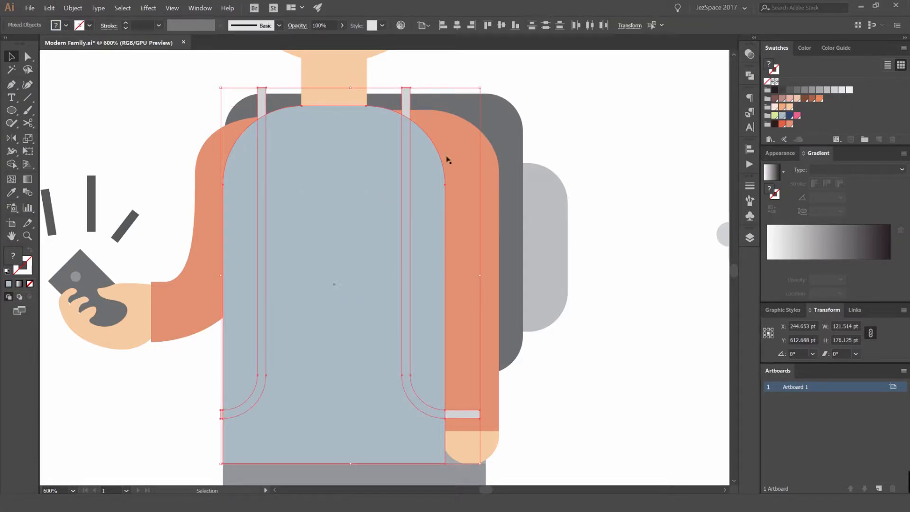
pyautogui.scroll(2, 404, 94)
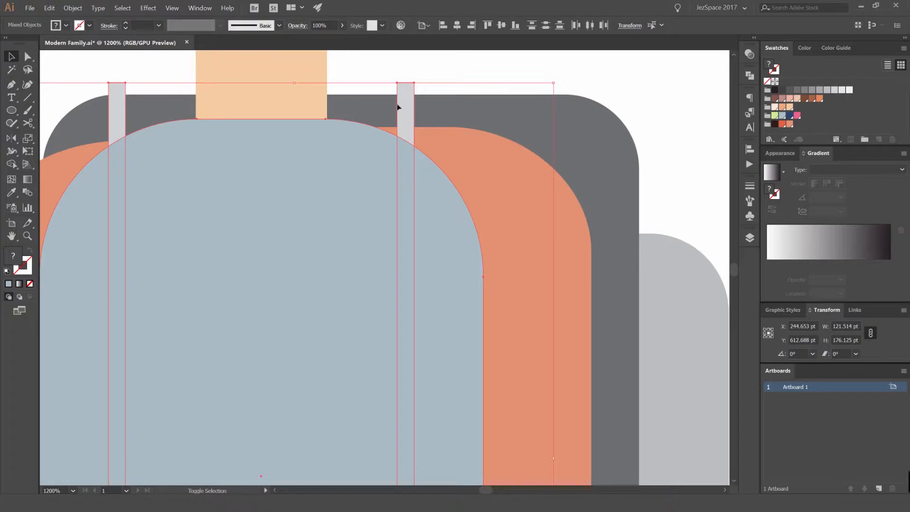
pyautogui.hotkey('shift', 'm')
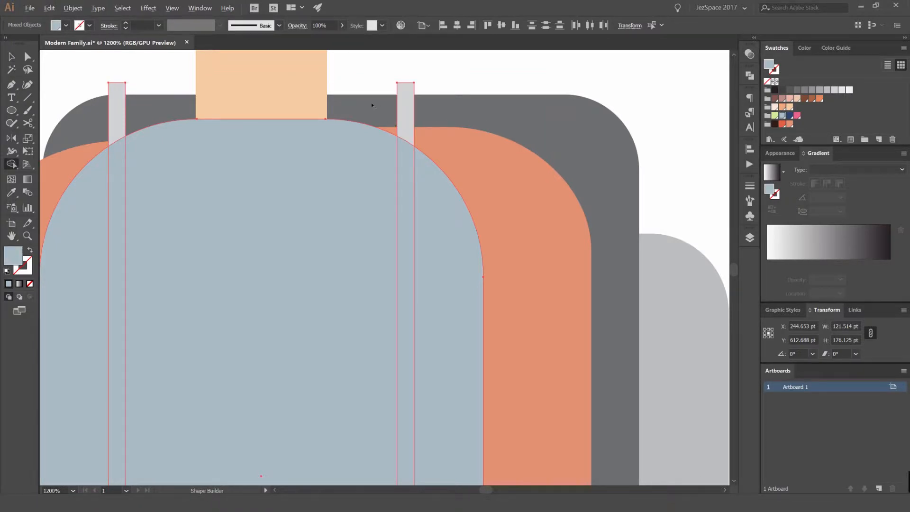
pyautogui.moveTo(368, 107); pyautogui.dragTo(450, 112)
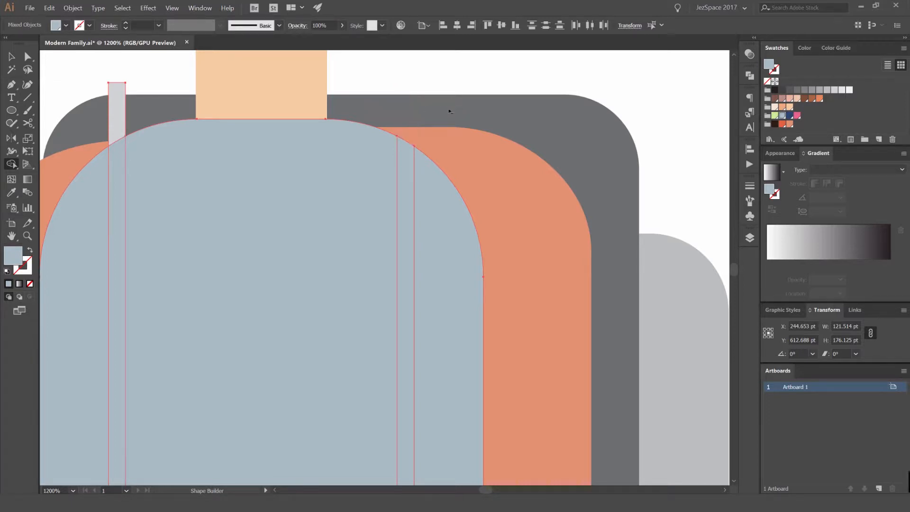
pyautogui.keyDown('alt'); pyautogui.click(117, 113); pyautogui.keyUp('alt')
# - Remove the straps' lower ends that stick out past both sides of the shirt copy using Shape Builder
pyautogui.moveTo(521, 441); pyautogui.dragTo(492, 174)
pyautogui.keyDown('alt'); pyautogui.click(478, 435); pyautogui.keyUp('alt')
pyautogui.moveTo(109, 437); pyautogui.dragTo(457, 308)
pyautogui.scroll(2, 338, 305)
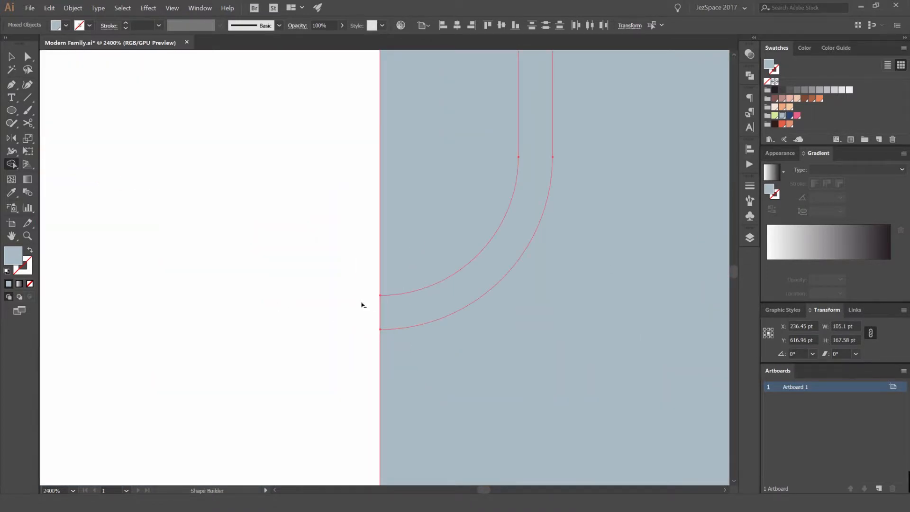
# - Move the blue-gray shirt copy off the shirt and remove it, leaving the trimmed straps
pyautogui.scroll(-8, 361, 304)
pyautogui.press('v')
pyautogui.click(425, 204)
pyautogui.moveTo(364, 235); pyautogui.dragTo(397, 232)
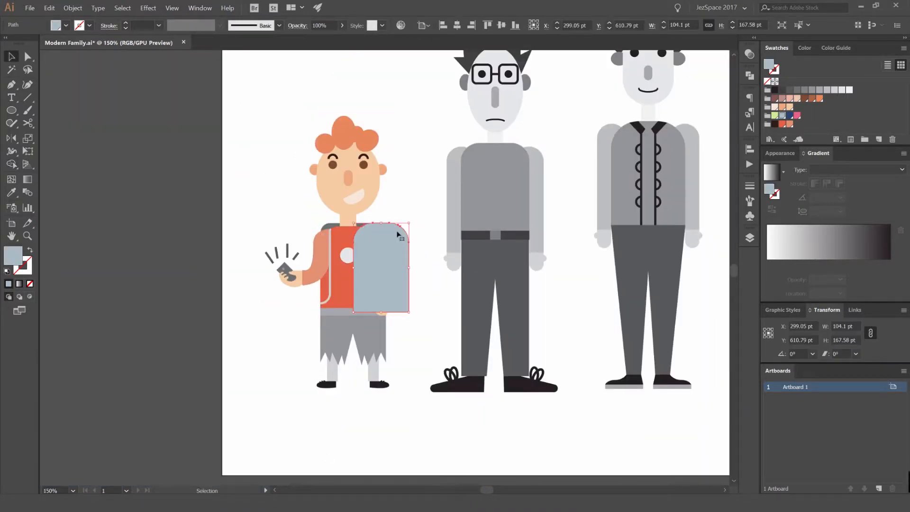
pyautogui.hotkey('ctrl', 'shift', '[')
pyautogui.scroll(2, 332, 236)
# - Recolor both trimmed straps with the salmon sampled from the hanging sleeve
pyautogui.click(365, 239)
pyautogui.keyDown('shift'); pyautogui.click(332, 247); pyautogui.keyUp('shift')
pyautogui.scroll(1, 399, 264)
pyautogui.moveTo(399, 264); pyautogui.dragTo(415, 195)
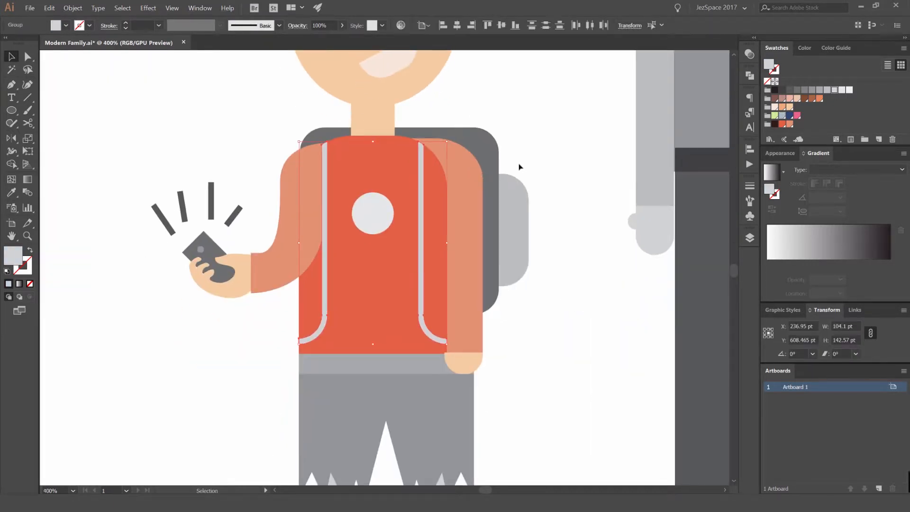
pyautogui.press('i')
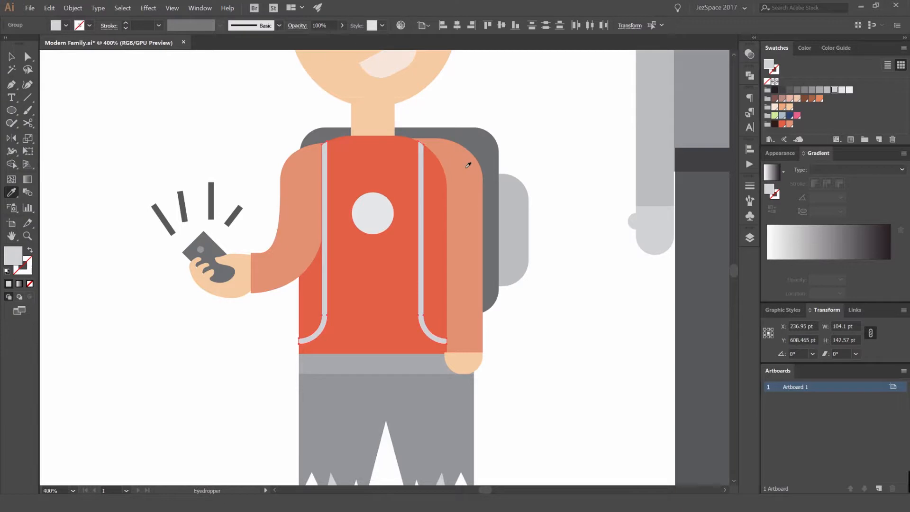
pyautogui.click(468, 165)
pyautogui.press('v')
pyautogui.click(539, 167)
pyautogui.click(422, 182)
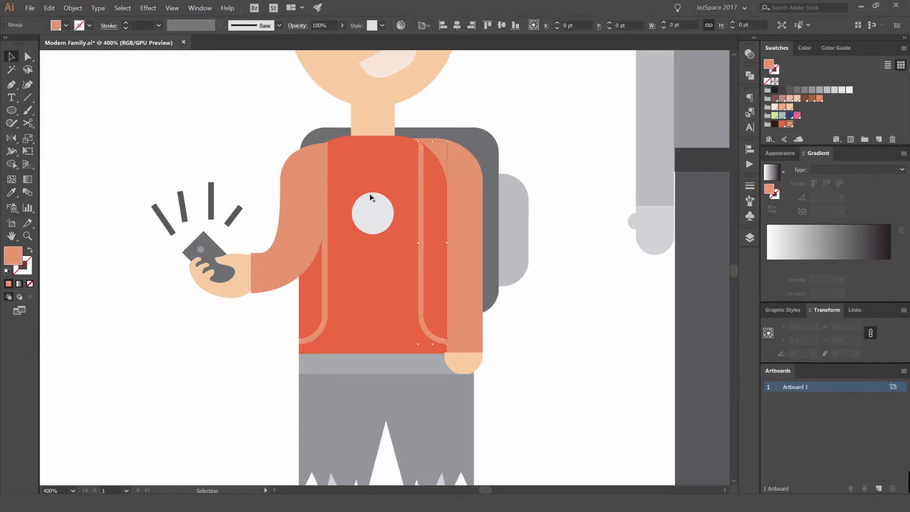
# - Fill the backpack's main body with the light green swatch
pyautogui.click(491, 157)
pyautogui.click(775, 115)
pyautogui.click(432, 203)
pyautogui.click(496, 152)
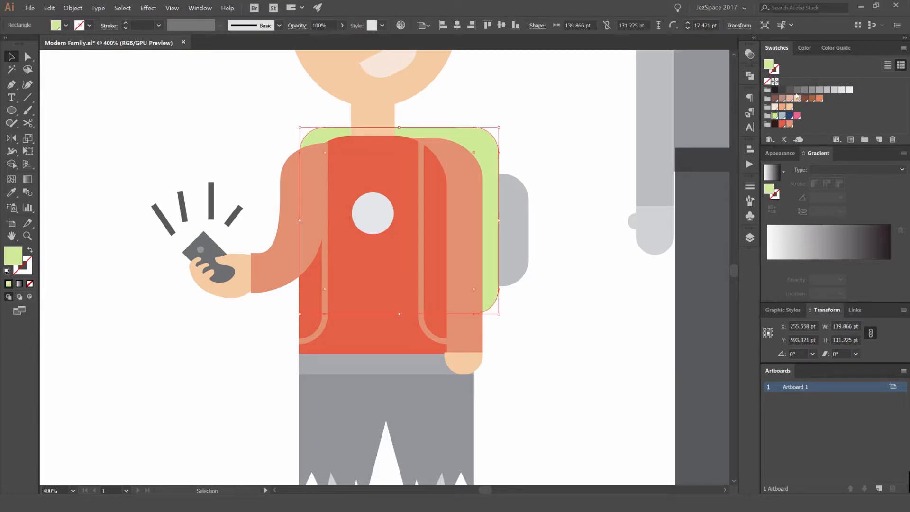
# - Change the backpack body to a dark olive green shade from the Color Guide
pyautogui.click(840, 47)
pyautogui.click(838, 104)
pyautogui.click(820, 97)
pyautogui.click(836, 105)
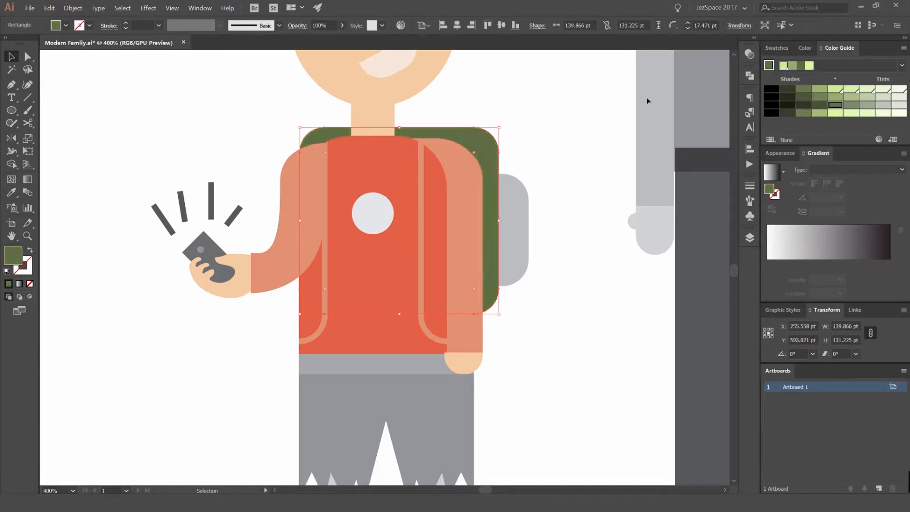
pyautogui.click(557, 114)
pyautogui.scroll(-3, 549, 115)
pyautogui.scroll(2, 528, 149)
# - Recolor both backpack straps with the dark olive green sampled from the backpack body
pyautogui.click(473, 179)
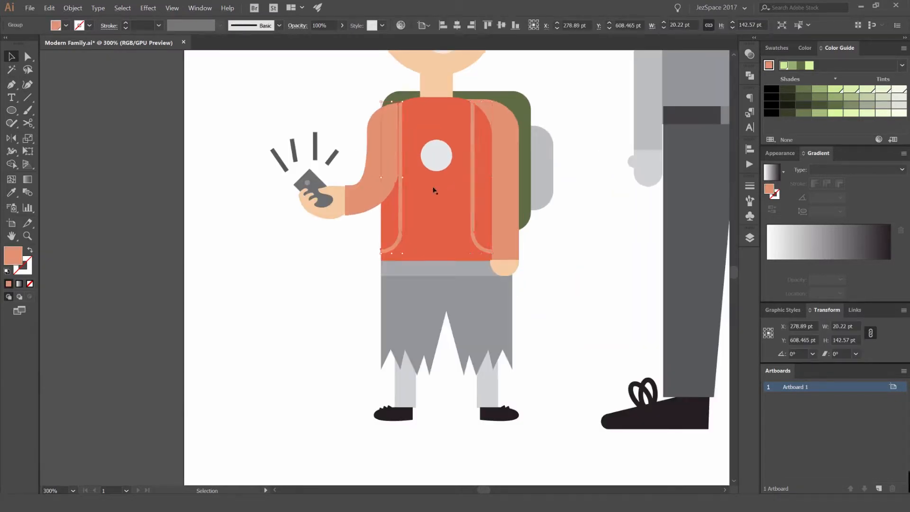
pyautogui.scroll(1, 477, 118)
pyautogui.click(480, 118)
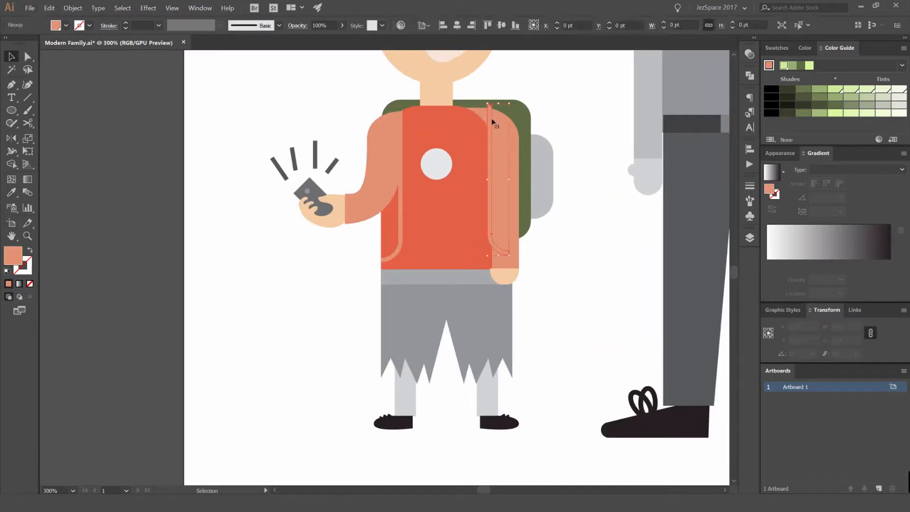
pyautogui.keyDown('shift'); pyautogui.click(402, 208); pyautogui.keyUp('shift')
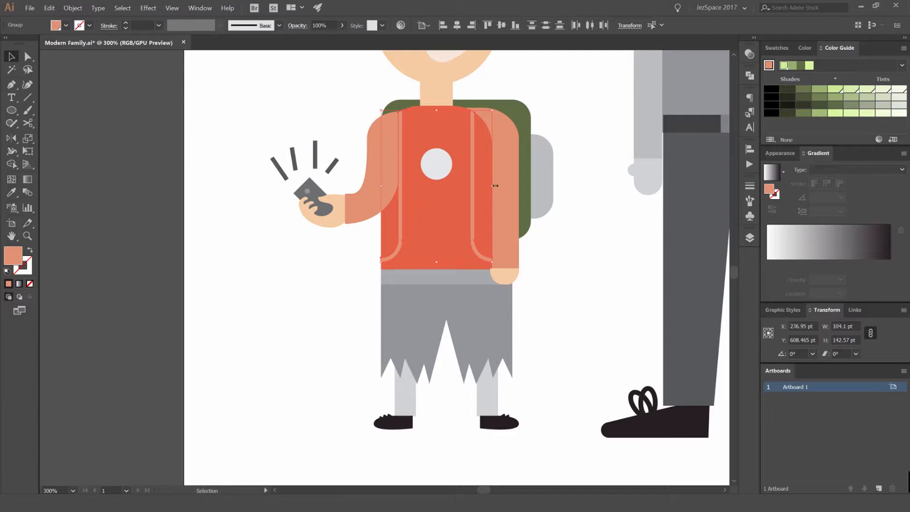
pyautogui.click(524, 113)
pyautogui.press('v')
pyautogui.click(585, 115)
pyautogui.scroll(-4, 586, 116)
pyautogui.moveTo(607, 97); pyautogui.dragTo(567, 117)
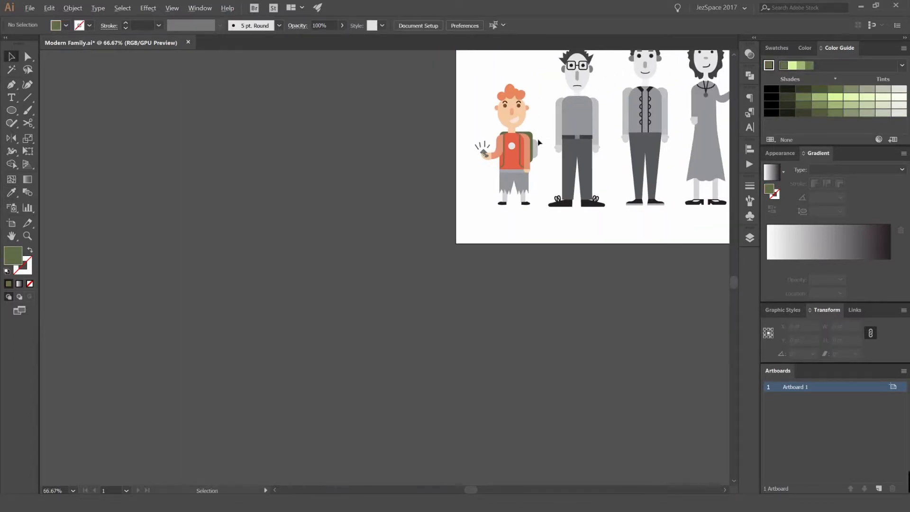
# - Try to bring the raised sleeve in front of the adjacent backpack strap
pyautogui.scroll(5, 505, 163)
pyautogui.scroll(5, 349, 101)
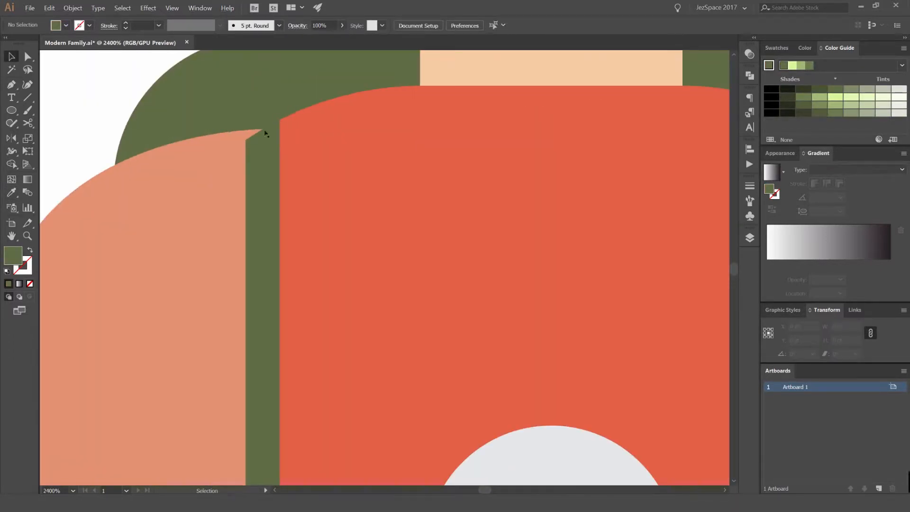
pyautogui.moveTo(702, 137); pyautogui.dragTo(354, 165)
pyautogui.scroll(2, 512, 166)
pyautogui.moveTo(462, 189); pyautogui.dragTo(501, 185)
pyautogui.press('a')
pyautogui.hotkey('ctrl', 'z')
pyautogui.scroll(-6, 437, 153)
pyautogui.click(339, 172)
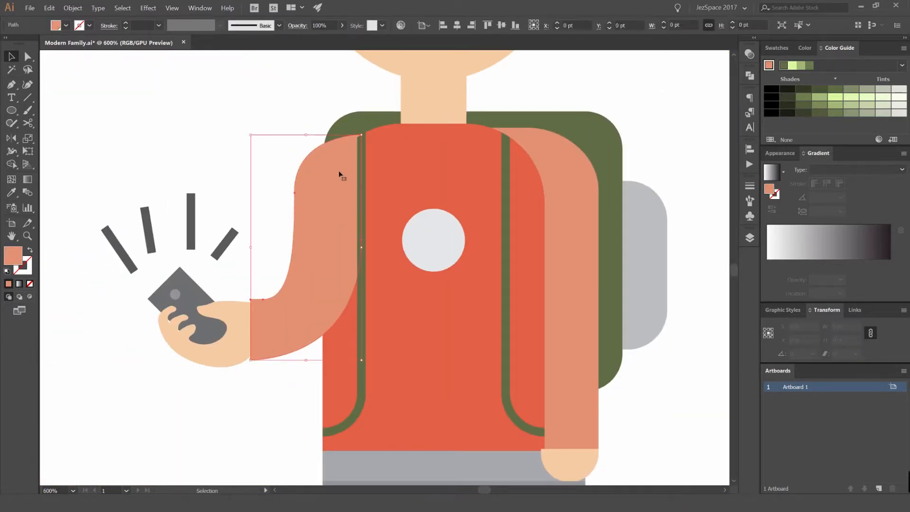
pyautogui.click(278, 134)
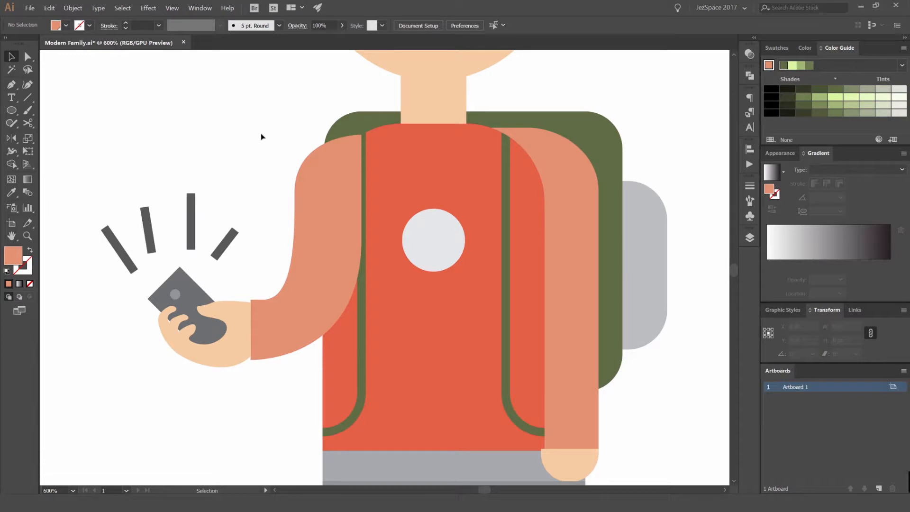
pyautogui.hotkey('ctrl', 'z')
pyautogui.scroll(-2, 254, 137)
pyautogui.hotkey('ctrl', 'z')
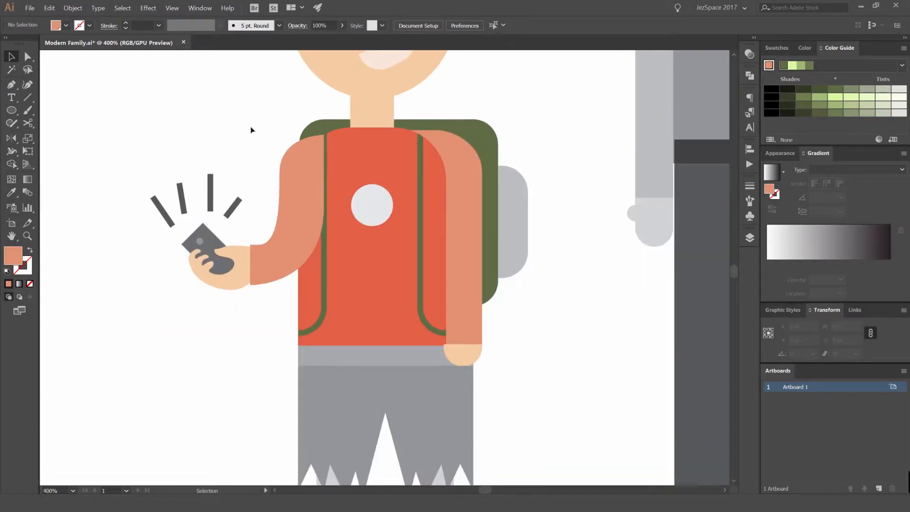
pyautogui.scroll(-3, 248, 132)
pyautogui.hotkey('ctrl', 'z')
# - Nudge the raised sleeve outward from the shirt to X 171.977 pt and send it to the back
pyautogui.scroll(8, 284, 142)
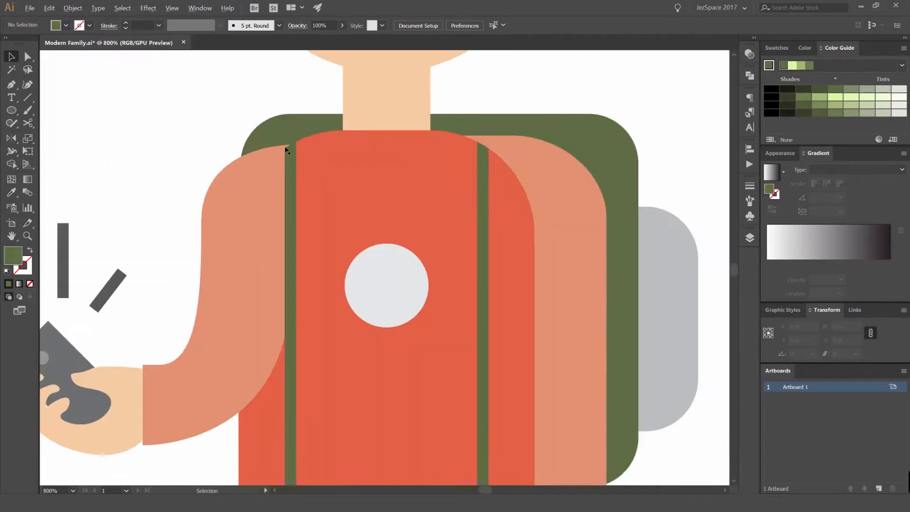
pyautogui.click(295, 151)
pyautogui.click(225, 158)
pyautogui.scroll(-4, 225, 159)
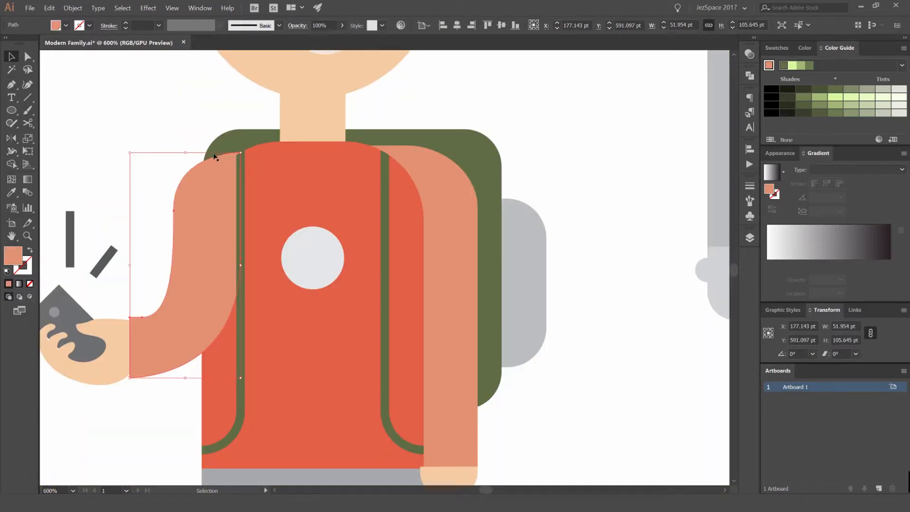
pyautogui.press('Left')
pyautogui.press('Left')
pyautogui.press('Left')
pyautogui.press('Left')
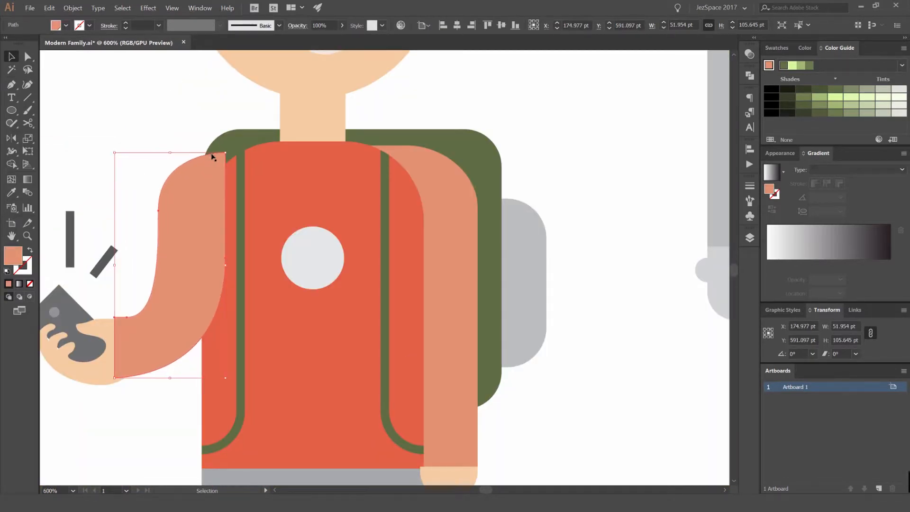
pyautogui.press('Right')
pyautogui.hotkey('ctrl', 'shift', '[')
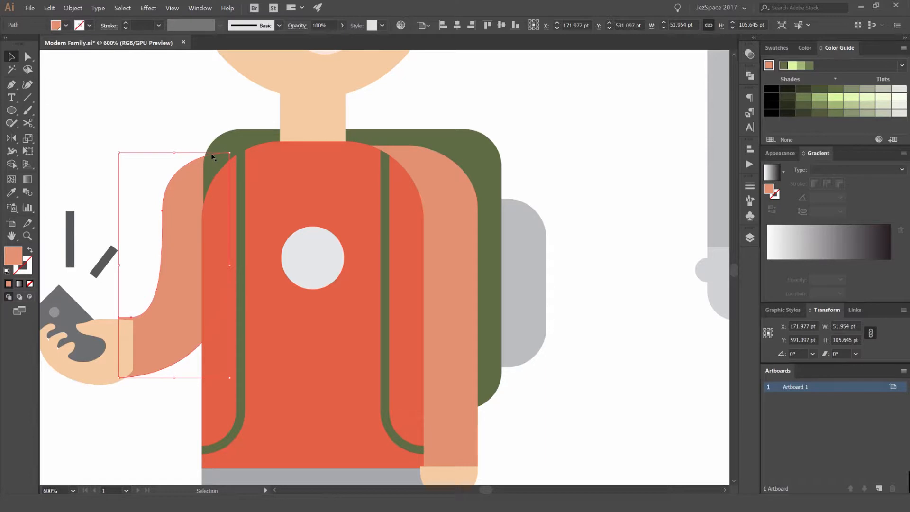
# - Send the phone-holding hand to the back behind the sleeve, and the phone to the back behind the hand
pyautogui.moveTo(107, 180); pyautogui.dragTo(277, 97)
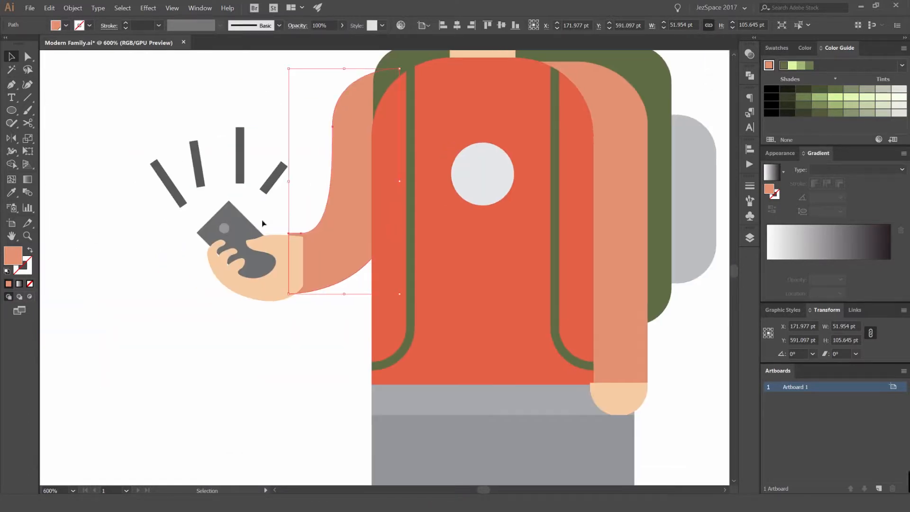
pyautogui.click(273, 246)
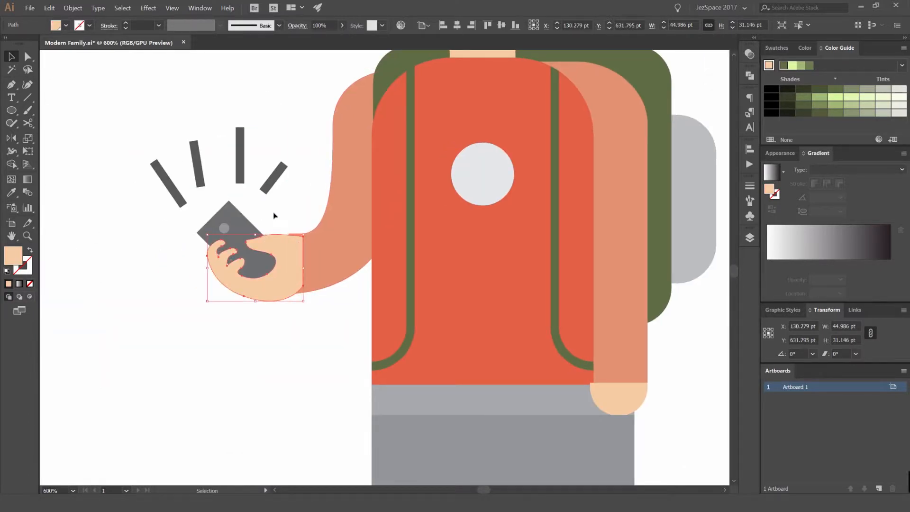
pyautogui.hotkey('ctrl', 'shift', '[')
pyautogui.click(245, 220)
pyautogui.hotkey('ctrl', 'shift', '[')
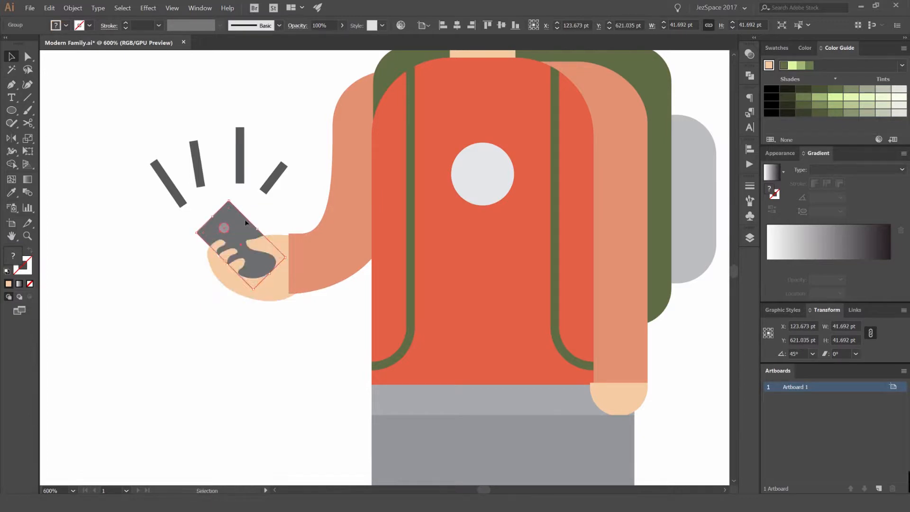
pyautogui.scroll(-4, 260, 224)
pyautogui.click(403, 251)
# - Examine how the hands and arms are drawn on the other family characters
pyautogui.scroll(-1, 403, 252)
pyautogui.moveTo(383, 247); pyautogui.dragTo(454, 219)
pyautogui.scroll(5, 390, 207)
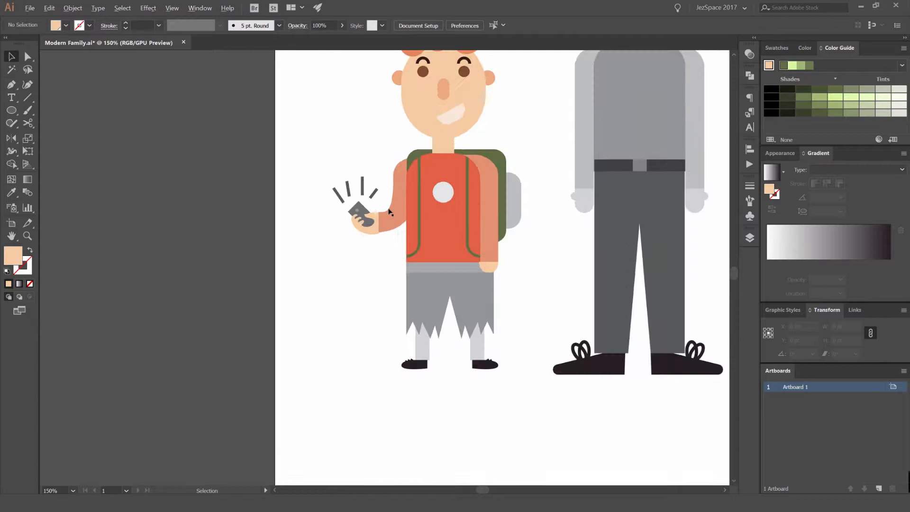
pyautogui.scroll(-4, 337, 229)
pyautogui.moveTo(391, 210); pyautogui.dragTo(212, 226)
pyautogui.scroll(2, 408, 228)
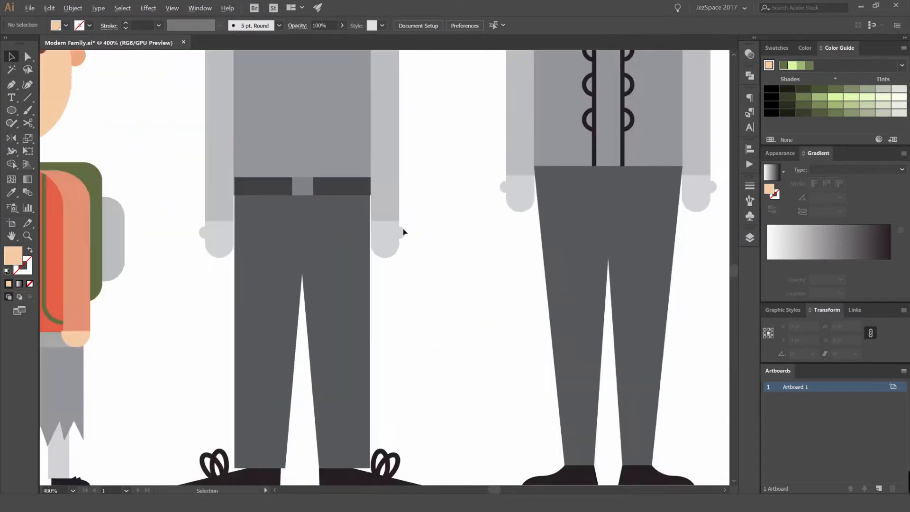
pyautogui.scroll(-4, 427, 237)
pyautogui.scroll(2, 455, 242)
pyautogui.scroll(2, 482, 245)
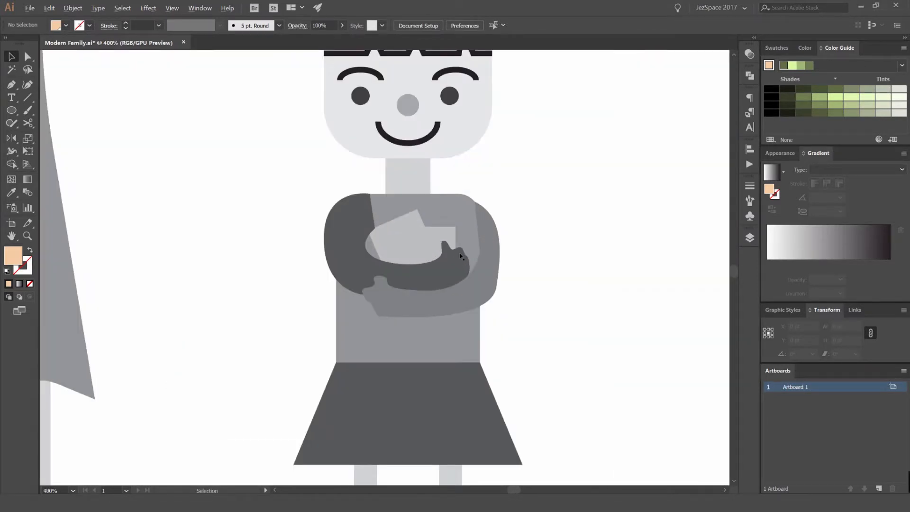
pyautogui.scroll(-3, 344, 240)
pyautogui.scroll(3, 180, 248)
pyautogui.scroll(-2, 180, 249)
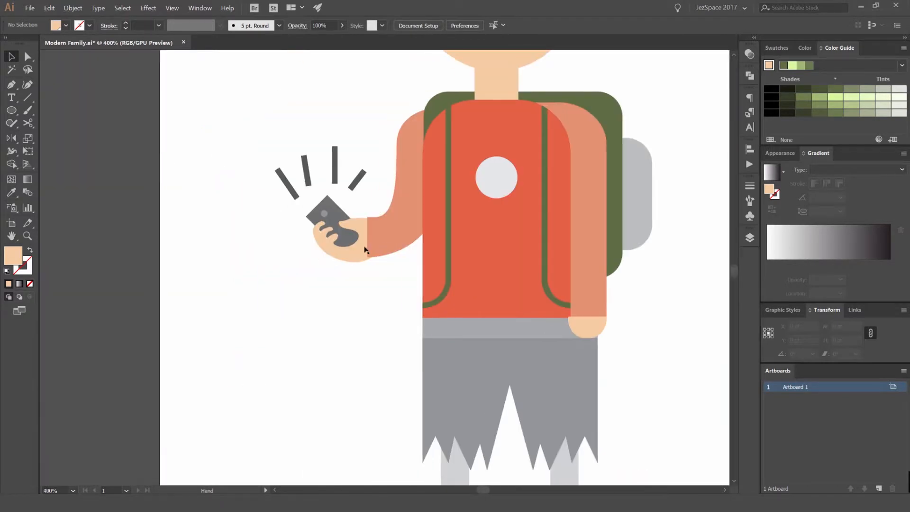
# - Delete the boy's existing hand shape that holds the phone
pyautogui.scroll(5, 351, 252)
pyautogui.click(367, 210)
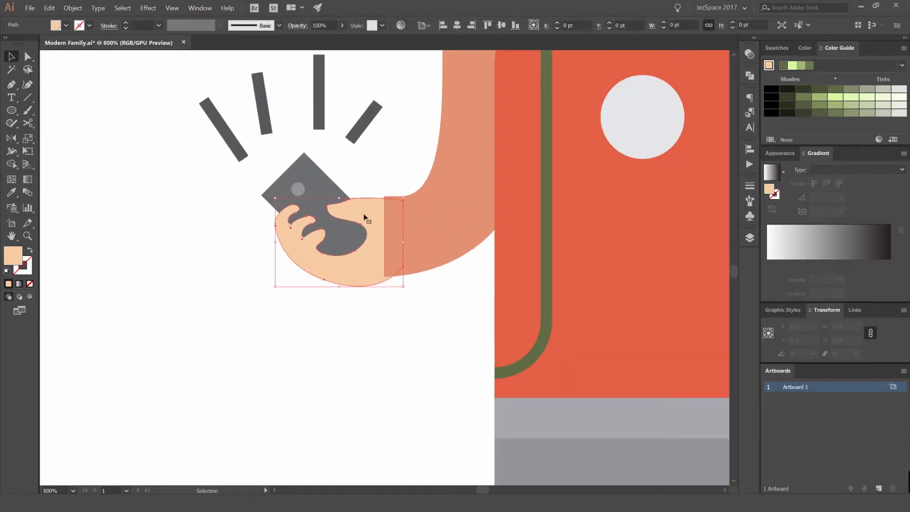
pyautogui.press('Delete')
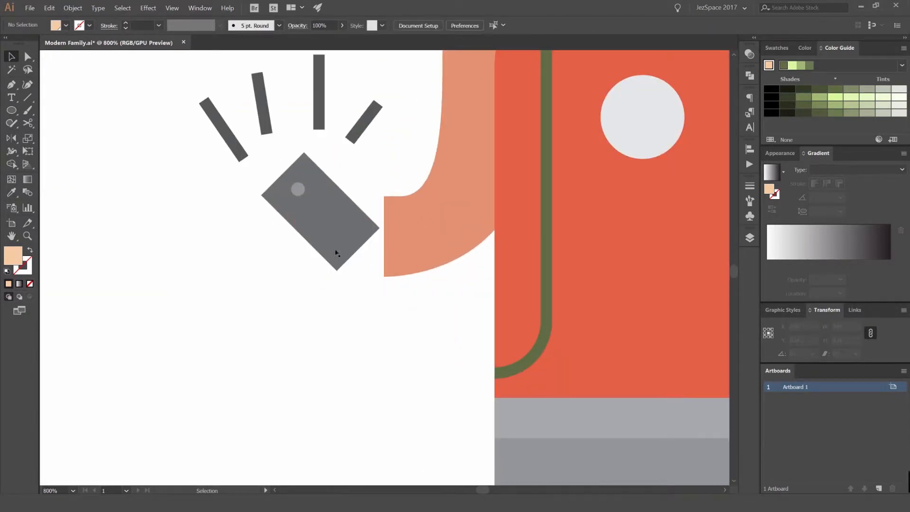
# - Build three side-by-side fingers from a 9 × 24 pt rectangle with its top corners rounded to 4.5 pt
pyautogui.moveTo(261, 332); pyautogui.dragTo(251, 331)
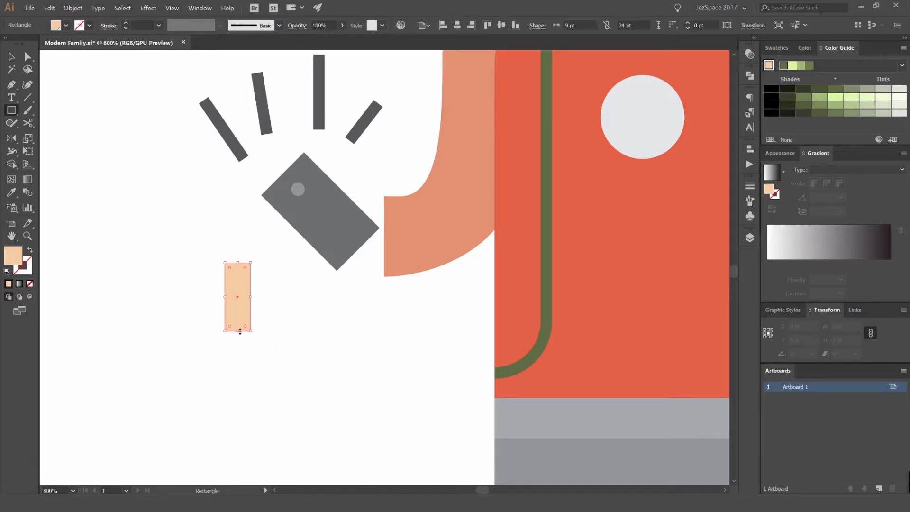
pyautogui.hotkey('ctrl', '=')
pyautogui.press('a')
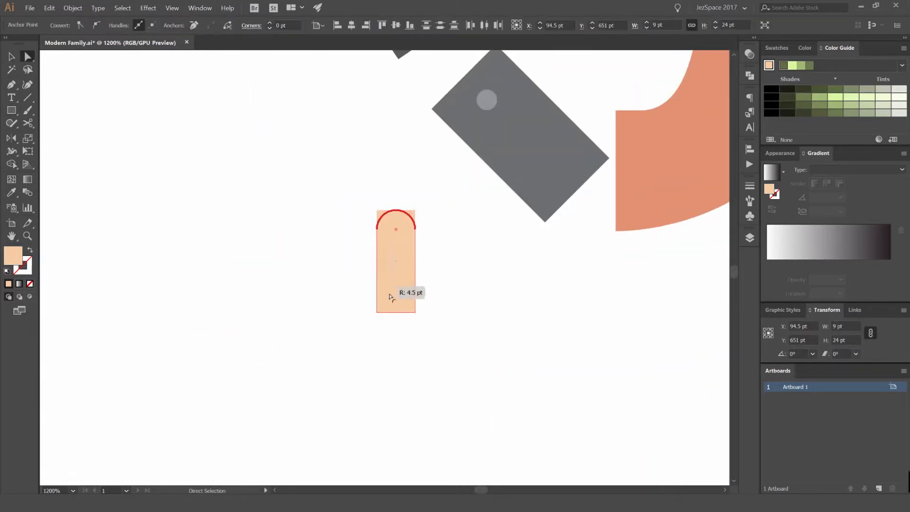
pyautogui.press('v')
pyautogui.moveTo(410, 256); pyautogui.dragTo(311, 255)
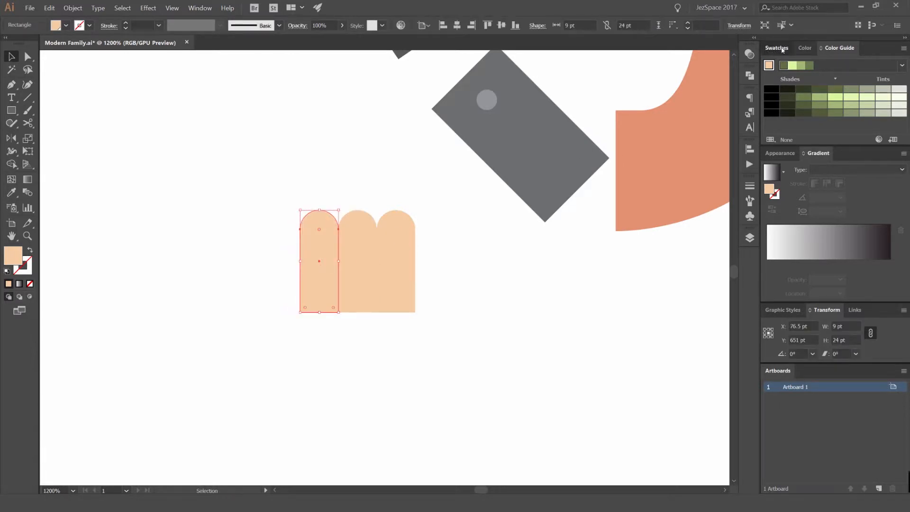
# - Fill all three fingers with the darker peach skin swatch
pyautogui.click(782, 49)
pyautogui.click(815, 99)
pyautogui.moveTo(504, 191); pyautogui.dragTo(396, 220)
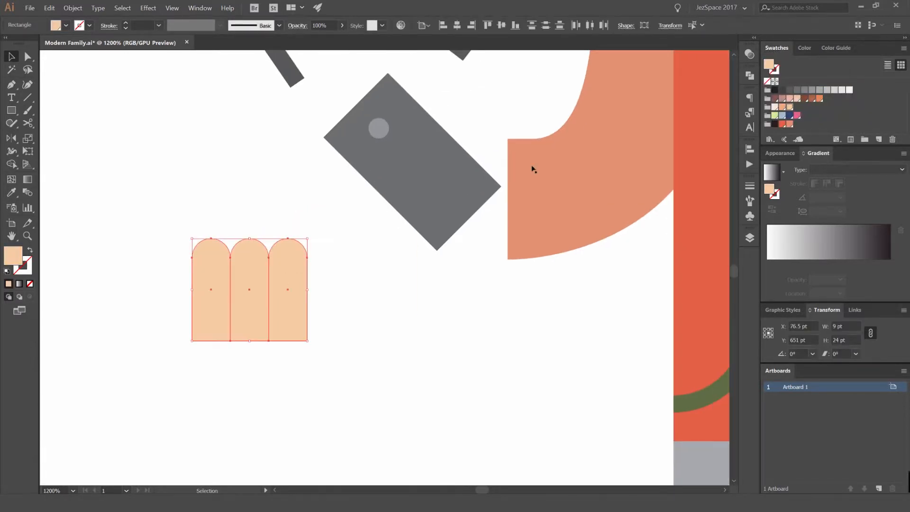
pyautogui.click(784, 107)
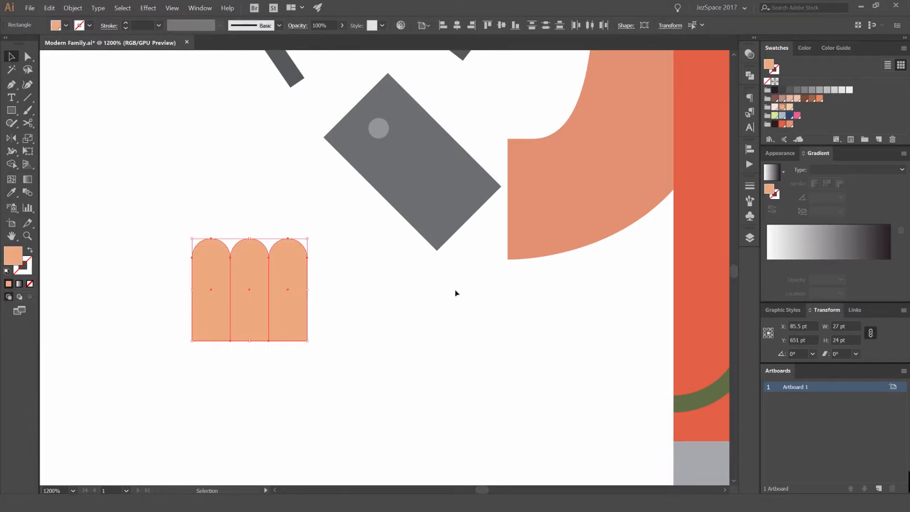
# - Scale down and rotate the three fingers, tucking them behind the phone's lower-left edge
pyautogui.scroll(-1, 367, 254)
pyautogui.moveTo(332, 244); pyautogui.dragTo(273, 227)
pyautogui.moveTo(316, 260); pyautogui.dragTo(403, 234)
pyautogui.moveTo(424, 198); pyautogui.dragTo(395, 182)
pyautogui.scroll(1, 389, 192)
pyautogui.moveTo(373, 255); pyautogui.dragTo(335, 281)
pyautogui.click(442, 293)
# - Draw an 11 × 27 pt rectangle below the phone for the thumb and round its top end
pyautogui.scroll(-1, 335, 284)
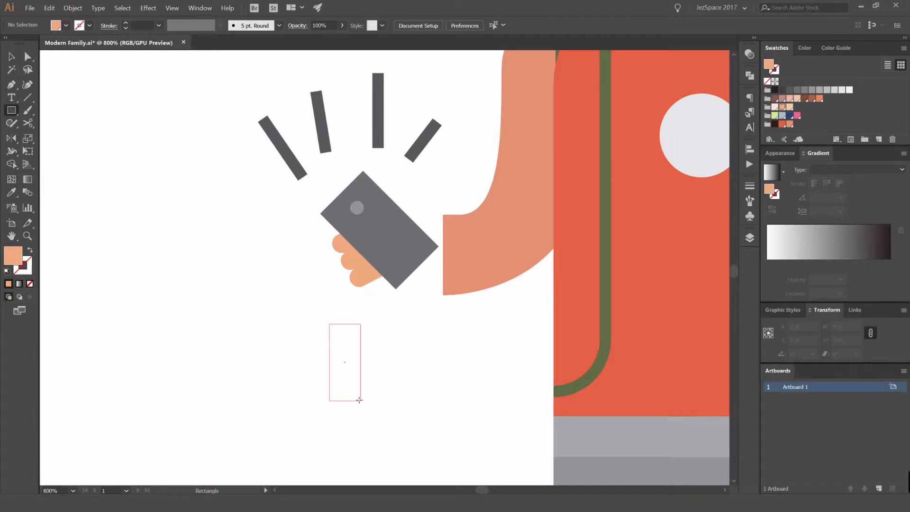
pyautogui.moveTo(360, 401); pyautogui.dragTo(360, 400)
pyautogui.press('a')
pyautogui.moveTo(377, 322); pyautogui.dragTo(315, 335)
pyautogui.scroll(2, 345, 335)
pyautogui.moveTo(370, 321); pyautogui.dragTo(444, 296)
pyautogui.press('v')
# - Try rotating the rounded thumb to 54.1° and placing it across the phone beside the sleeve cuff
pyautogui.click(381, 401)
pyautogui.scroll(-2, 381, 401)
pyautogui.moveTo(456, 242); pyautogui.dragTo(415, 246)
pyautogui.scroll(2, 436, 255)
pyautogui.moveTo(454, 311); pyautogui.dragTo(410, 253)
pyautogui.moveTo(485, 280); pyautogui.dragTo(462, 278)
pyautogui.press('a')
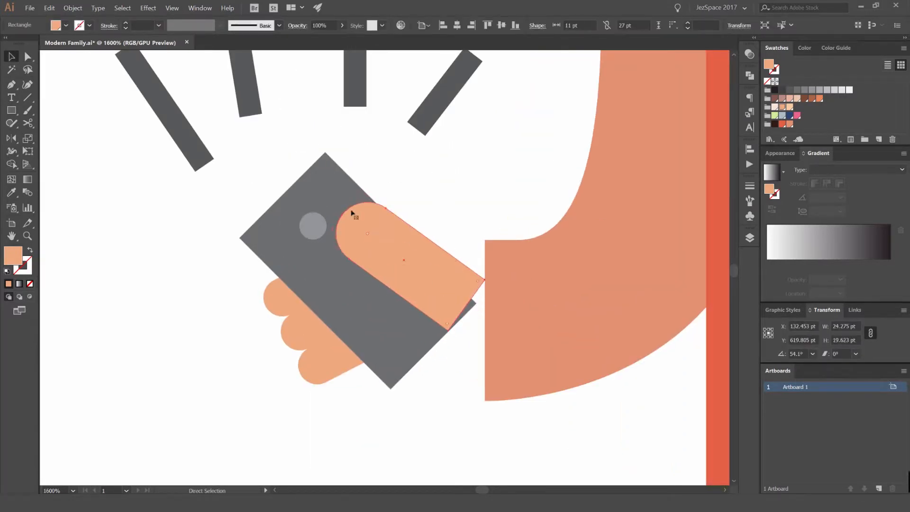
pyautogui.moveTo(361, 190); pyautogui.dragTo(379, 226)
pyautogui.hotkey('ctrl', 'z')
pyautogui.hotkey('ctrl', 'z')
pyautogui.hotkey('ctrl', 'z')
pyautogui.hotkey('ctrl', 'z')
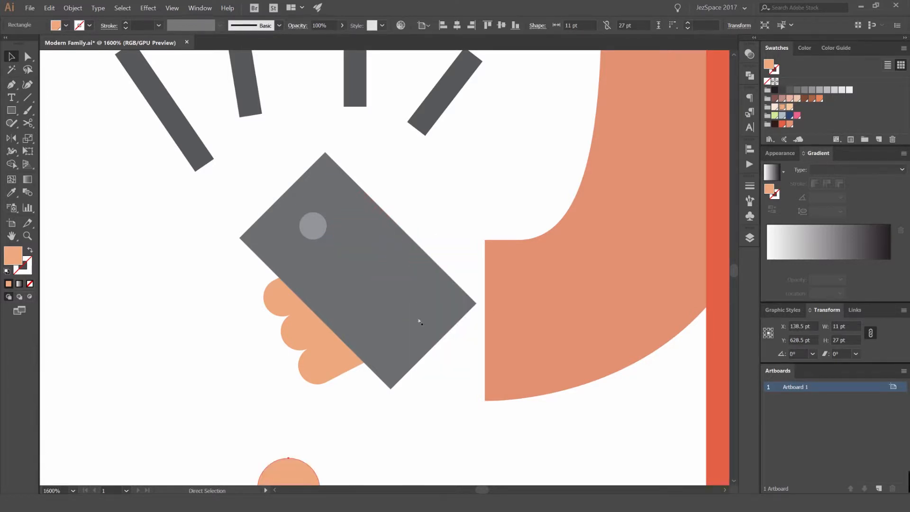
# - Scale the thumb rectangle down to 6.926 × 17 pt and move it onto the phone's right corner
pyautogui.moveTo(344, 280); pyautogui.dragTo(322, 296)
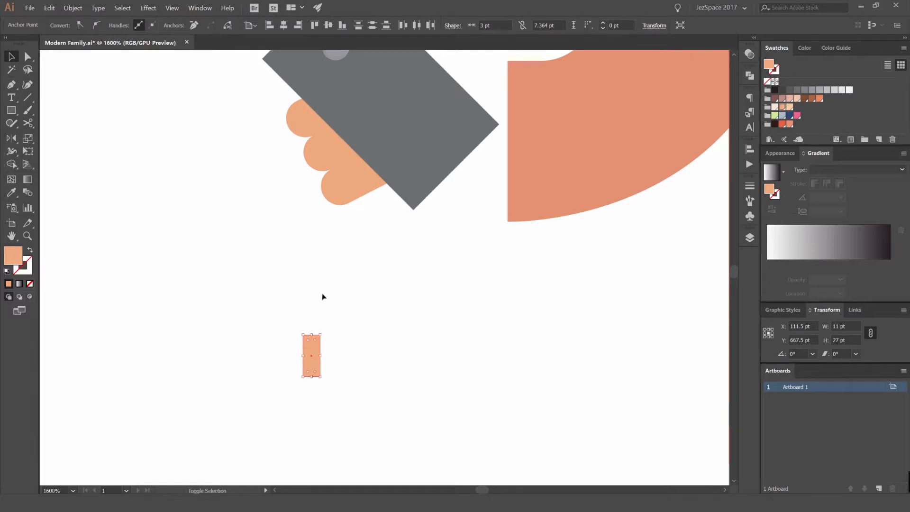
pyautogui.moveTo(322, 334); pyautogui.dragTo(333, 307)
pyautogui.moveTo(335, 356); pyautogui.dragTo(434, 138)
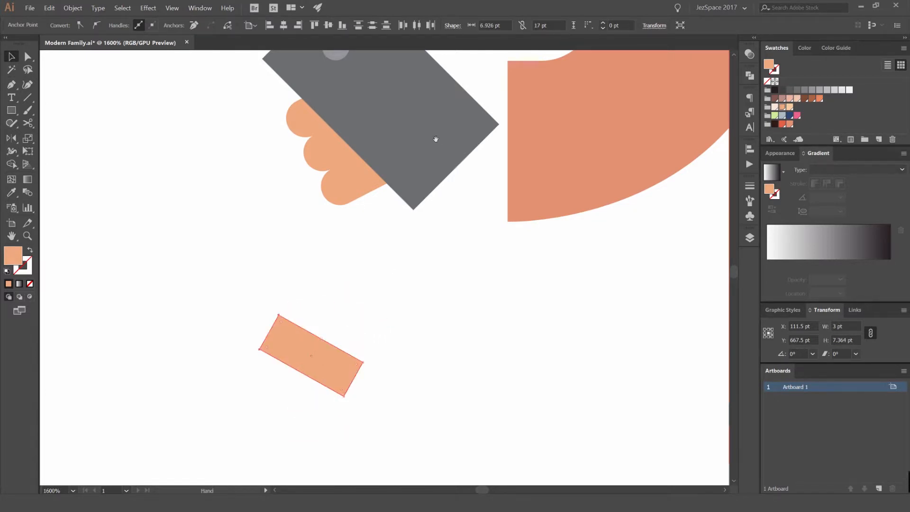
pyautogui.hotkey('ctrl', 'z')
pyautogui.scroll(-1, 392, 362)
pyautogui.moveTo(339, 353); pyautogui.dragTo(447, 172)
pyautogui.scroll(1, 462, 137)
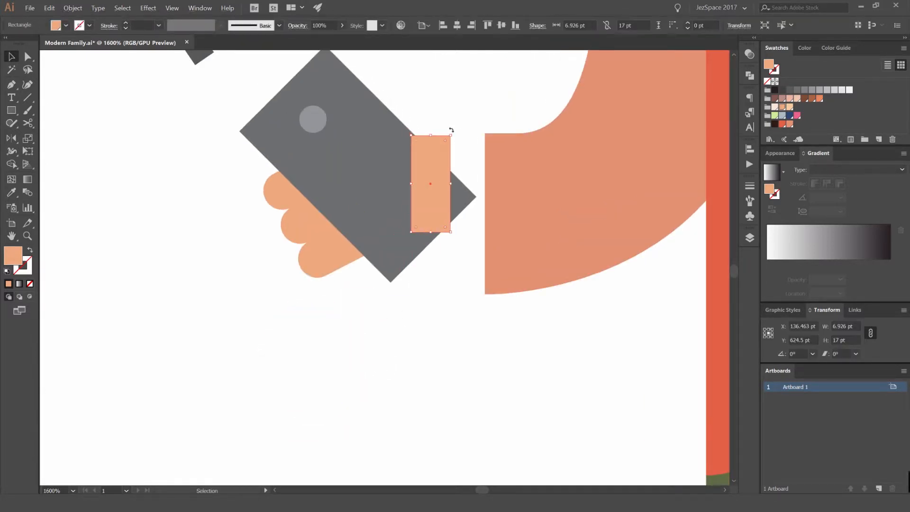
# - Round the top end of the small thumb rectangle and rotate it to 60° across the phone
pyautogui.press('a')
pyautogui.moveTo(450, 136); pyautogui.dragTo(448, 206)
pyautogui.hotkey('ctrl', 'z')
pyautogui.click(450, 137)
pyautogui.moveTo(446, 141); pyautogui.dragTo(430, 192)
pyautogui.press('v')
pyautogui.moveTo(444, 129); pyautogui.dragTo(437, 150)
pyautogui.click(453, 128)
# - Draw a rectangle about 23 pt wide below the phone for the palm and fully round its top end
pyautogui.press('m')
pyautogui.moveTo(332, 355); pyautogui.dragTo(462, 469)
pyautogui.press('a')
pyautogui.moveTo(479, 366); pyautogui.dragTo(352, 488)
# - Place the palm between the phone and the sleeve cuff, rotated to 82.03° and sized 23 × 21.624 pt
pyautogui.press('v')
pyautogui.moveTo(443, 433); pyautogui.dragTo(477, 217)
pyautogui.moveTo(501, 139); pyautogui.dragTo(388, 128)
pyautogui.moveTo(451, 202); pyautogui.dragTo(482, 241)
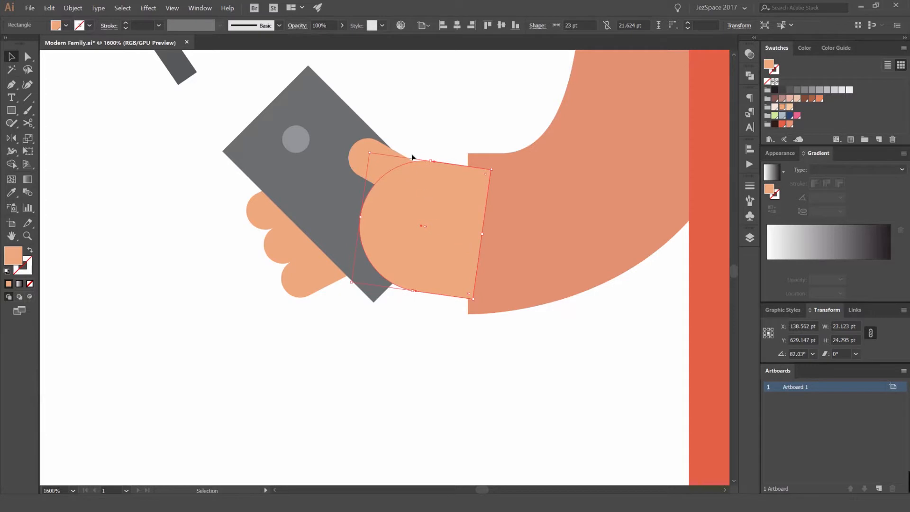
# - Shift the thumb farther out from the palm, up along the phone's edge
pyautogui.click(405, 130)
pyautogui.moveTo(376, 151); pyautogui.dragTo(366, 140)
pyautogui.click(319, 236)
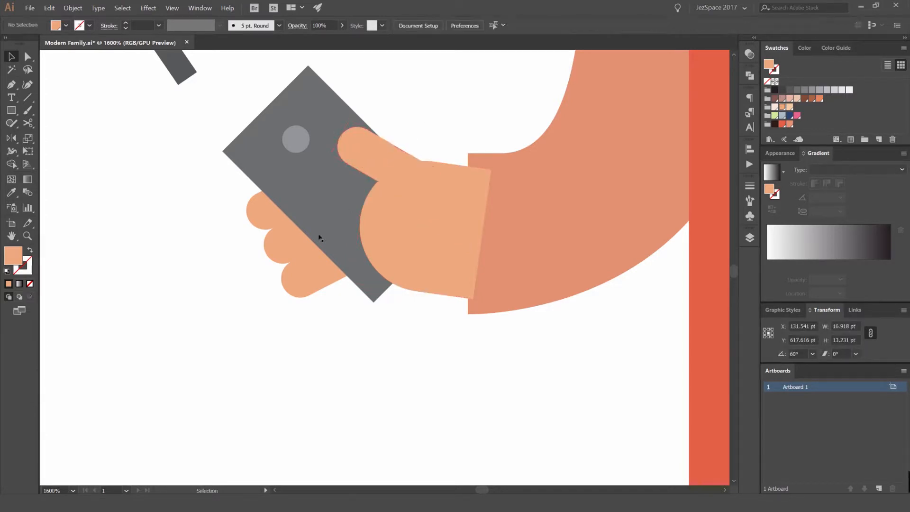
# - Recolor the thumb and palm with the lighter peach skin swatch
pyautogui.click(432, 173)
pyautogui.keyDown('shift'); pyautogui.click(397, 157); pyautogui.keyUp('shift')
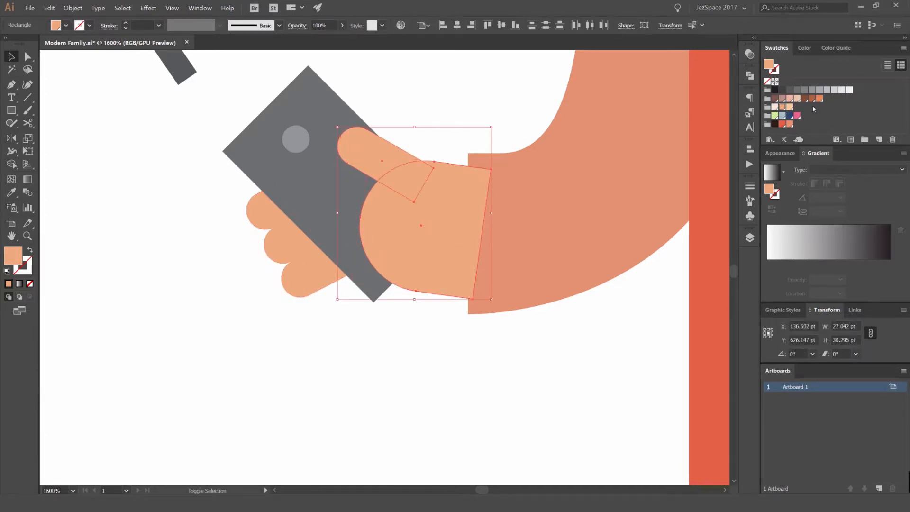
pyautogui.click(787, 111)
pyautogui.click(499, 86)
pyautogui.scroll(-4, 360, 135)
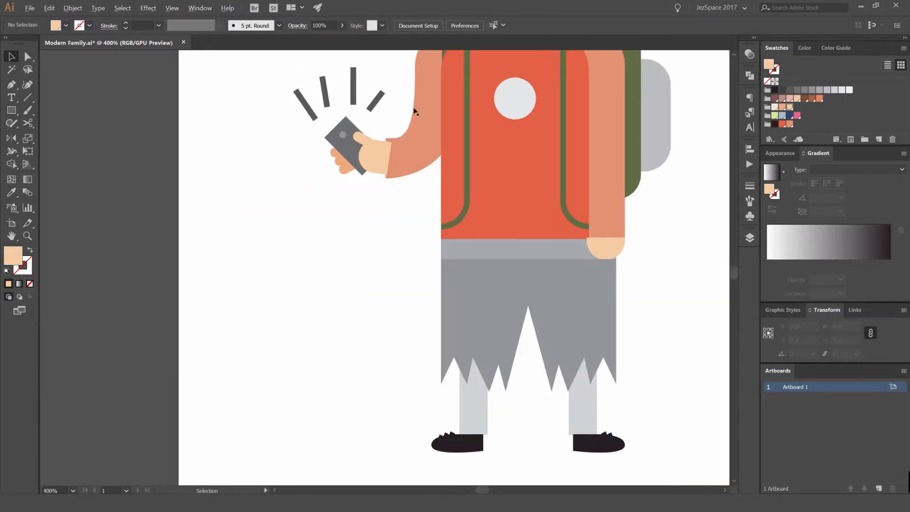
# - Rotate the three fingers to 92.81° and tuck them closer behind the phone's lower edge
pyautogui.scroll(3, 340, 147)
pyautogui.moveTo(386, 179); pyautogui.dragTo(392, 157)
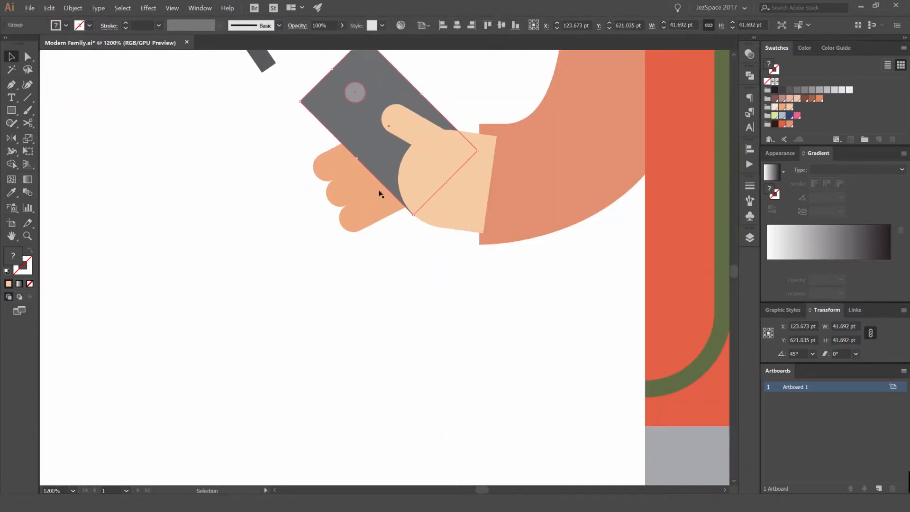
pyautogui.click(376, 195)
pyautogui.moveTo(380, 125); pyautogui.dragTo(407, 126)
pyautogui.moveTo(377, 188); pyautogui.dragTo(398, 171)
pyautogui.click(488, 85)
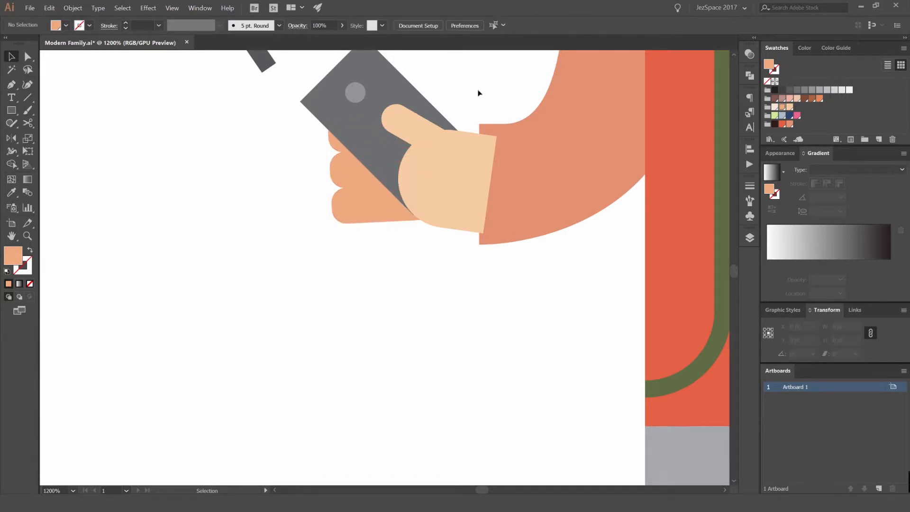
# - Rotate the thumb to 22.58° so it stands upright between the palm and the phone's upper edge
pyautogui.scroll(-6, 476, 93)
pyautogui.moveTo(481, 82); pyautogui.dragTo(428, 139)
pyautogui.scroll(7, 431, 154)
pyautogui.click(447, 157)
pyautogui.moveTo(508, 183); pyautogui.dragTo(545, 155)
pyautogui.click(517, 132)
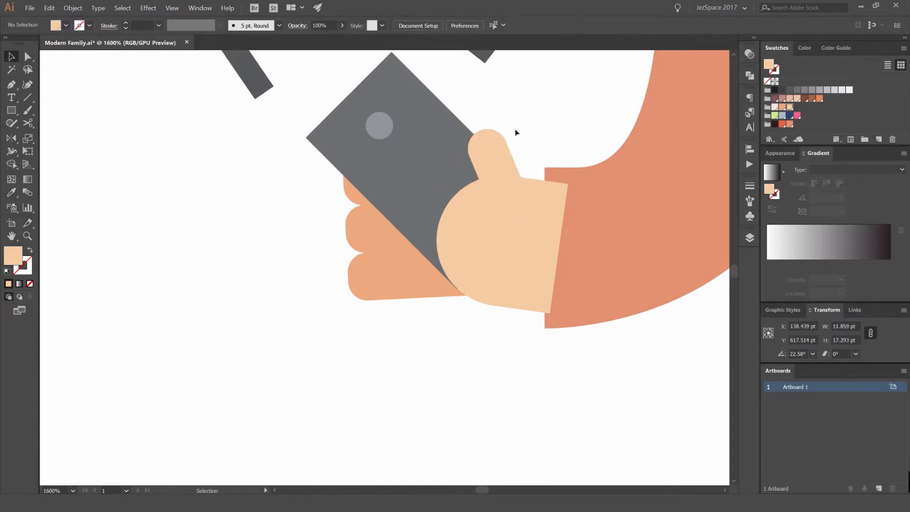
# - Scale the three fingers down to 6.753 × 18.007 pt each behind the phone, undoing the extra move
pyautogui.click(389, 255)
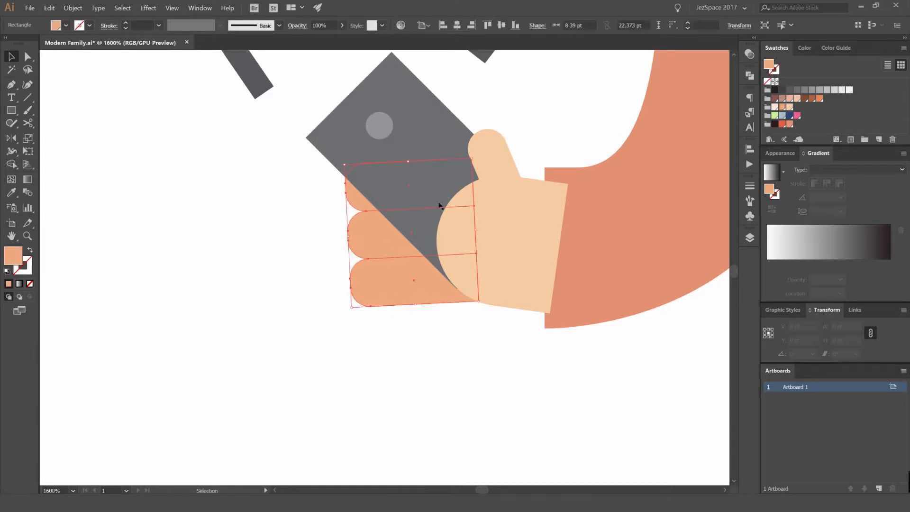
pyautogui.moveTo(474, 157); pyautogui.dragTo(462, 172)
pyautogui.click(526, 136)
pyautogui.moveTo(400, 252); pyautogui.dragTo(405, 274)
pyautogui.click(560, 112)
pyautogui.hotkey('ctrl', 'z')
pyautogui.click(520, 141)
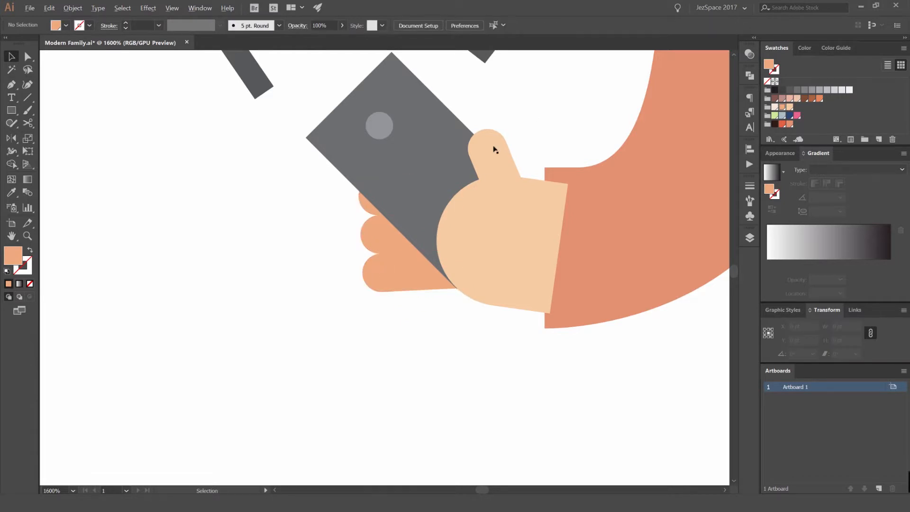
# - Bring the three fingers to the front and rotate them to 314.46° so they wrap across the phone
pyautogui.scroll(-3, 494, 148)
pyautogui.scroll(5, 475, 151)
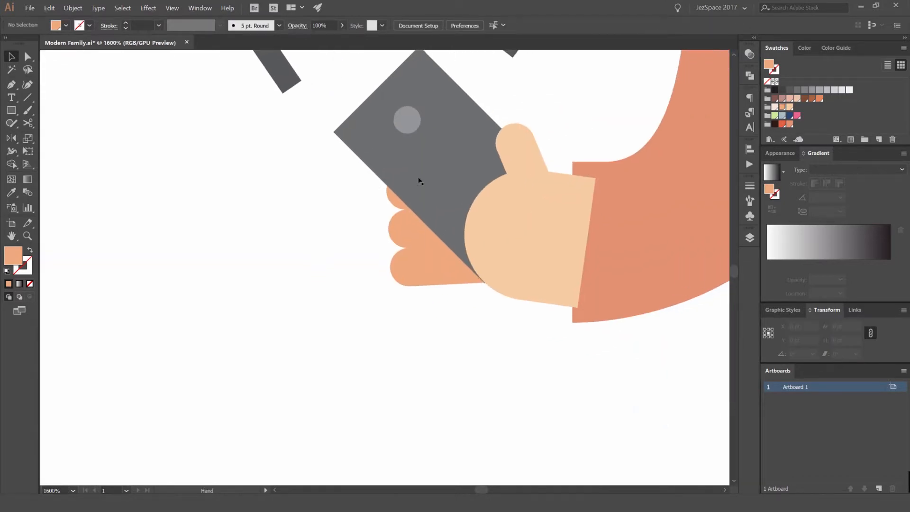
pyautogui.click(406, 243)
pyautogui.hotkey('ctrl', 'shift', ']')
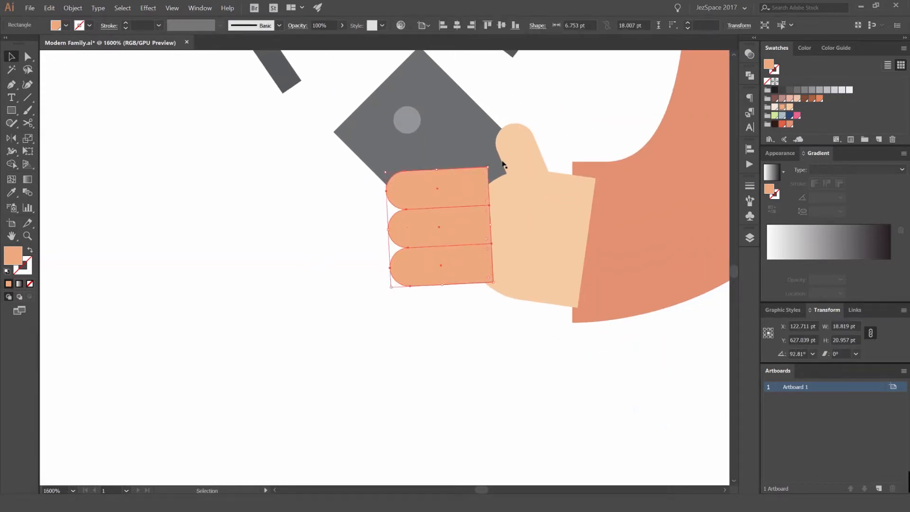
pyautogui.moveTo(488, 194); pyautogui.dragTo(457, 204)
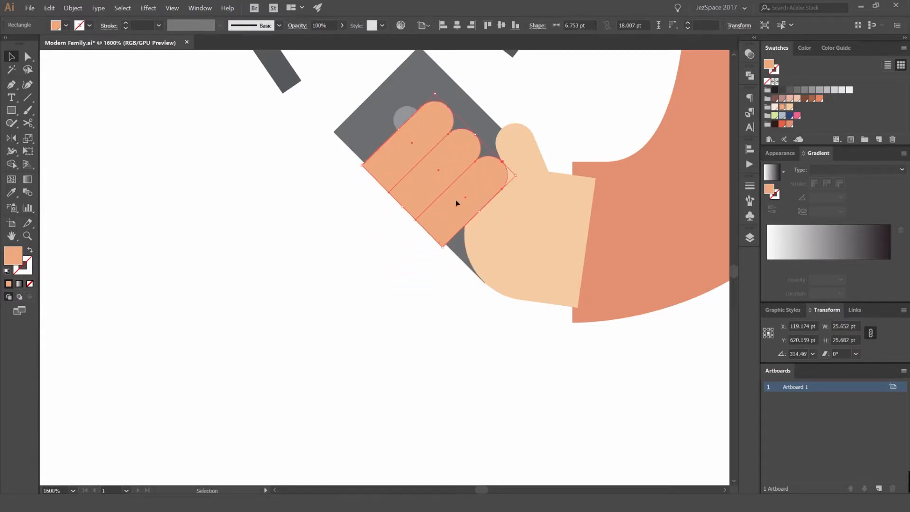
pyautogui.hotkey('ctrl', 'shift', 'a')
# - Scale the three fingers down to 6.162 × 16.431 pt each along the phone's lower edge
pyautogui.scroll(3, 436, 152)
pyautogui.click(443, 145)
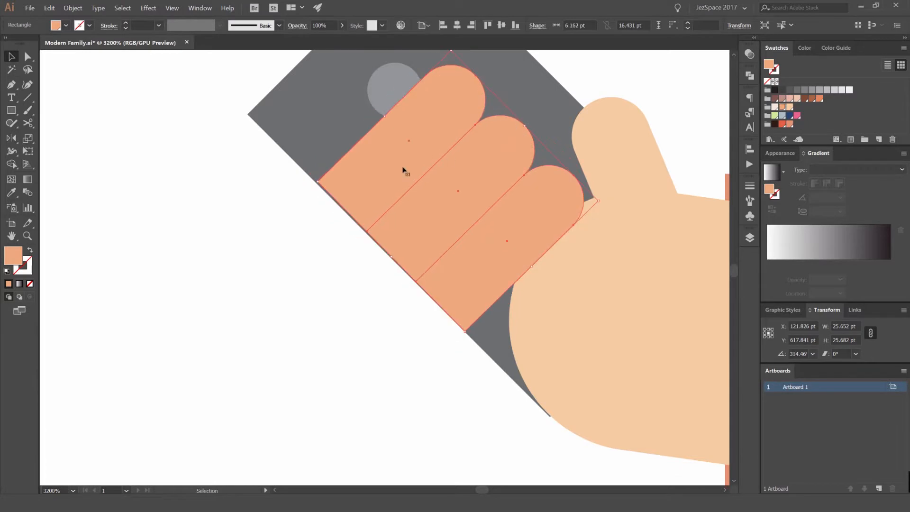
pyautogui.scroll(2, 406, 168)
pyautogui.scroll(-3, 467, 209)
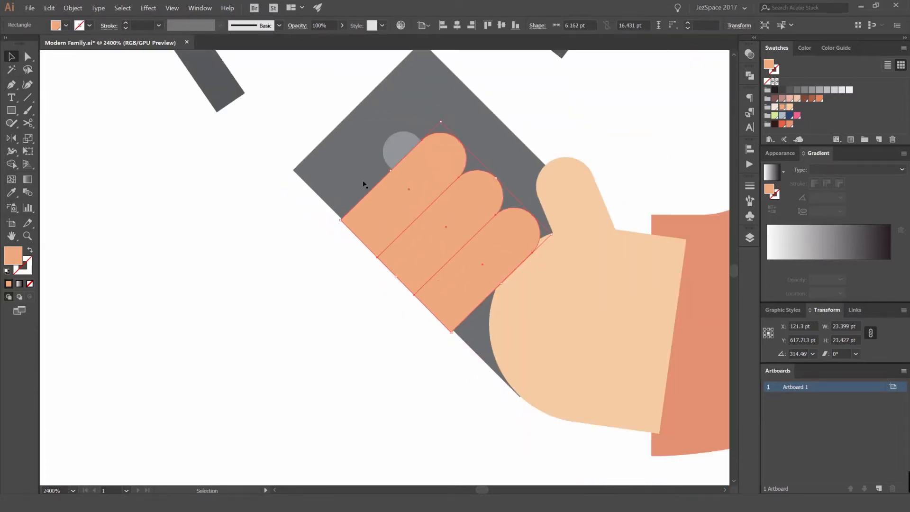
# - Trim the sliver of the fingers overhanging the phone's edge with the Shape Builder
pyautogui.click(401, 212)
pyautogui.scroll(3, 392, 240)
pyautogui.hotkey('shift', 'm')
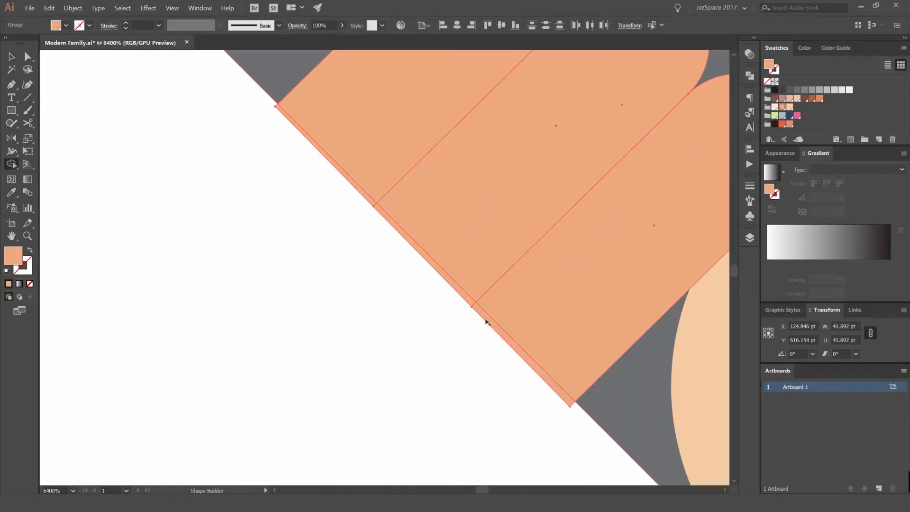
pyautogui.keyDown('alt'); pyautogui.click(371, 204); pyautogui.keyUp('alt')
pyautogui.press('v')
pyautogui.click(363, 251)
pyautogui.scroll(-6, 343, 271)
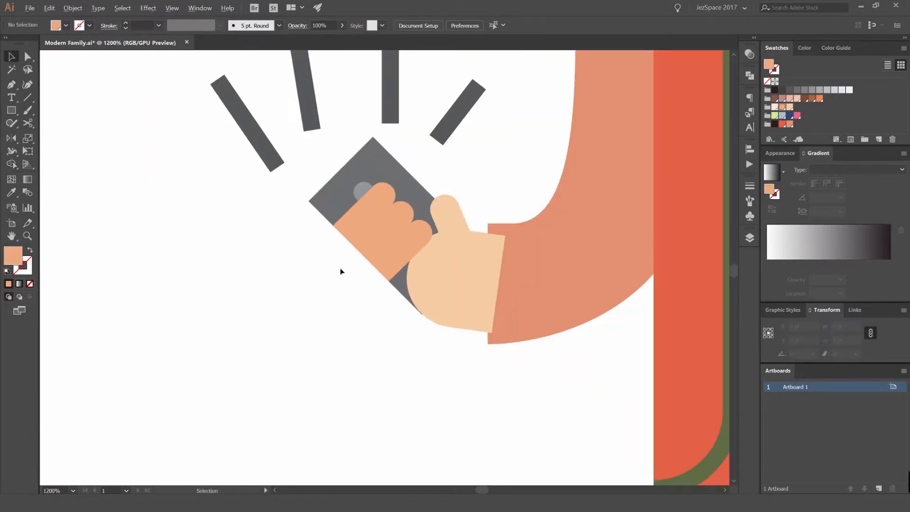
# - Try to scale the finger group down toward the phone's lower edge
pyautogui.scroll(3, 348, 241)
pyautogui.click(348, 241)
pyautogui.moveTo(506, 169); pyautogui.dragTo(465, 209)
pyautogui.hotkey('ctrl', 'z')
pyautogui.press('a')
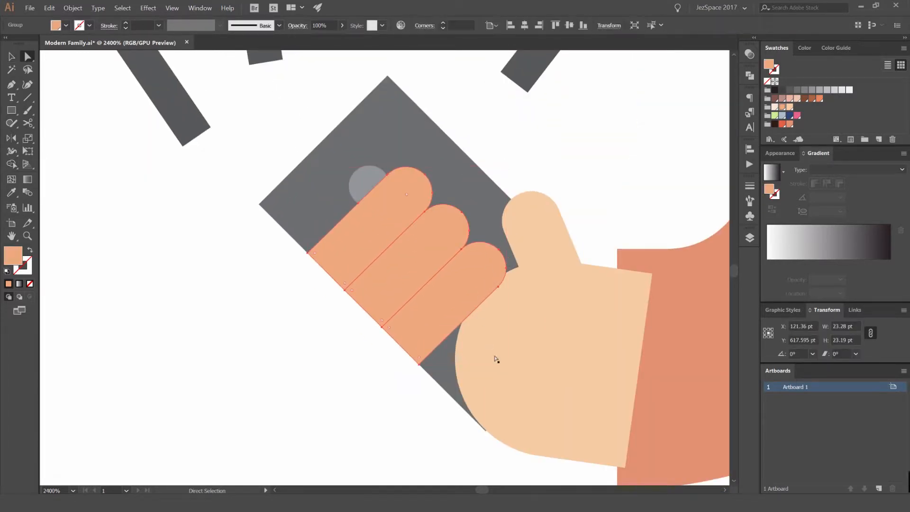
pyautogui.press('v')
# - Isolate the finger group and scale its three fingers down together to 16.28 × 16.217 pt
pyautogui.doubleClick(494, 264)
pyautogui.click(454, 209)
pyautogui.keyDown('shift'); pyautogui.click(415, 196); pyautogui.keyUp('shift')
pyautogui.keyDown('shift'); pyautogui.click(486, 249); pyautogui.keyUp('shift')
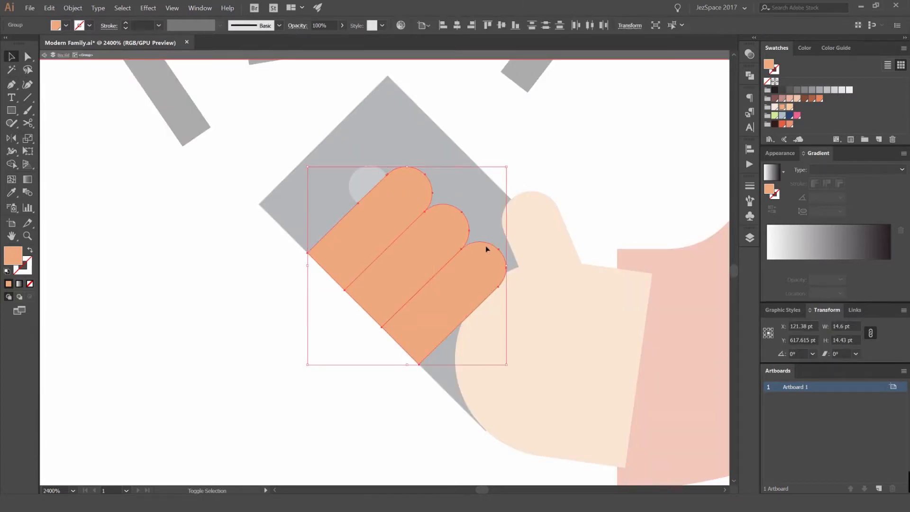
pyautogui.moveTo(506, 166); pyautogui.dragTo(449, 171)
pyautogui.press('Escape')
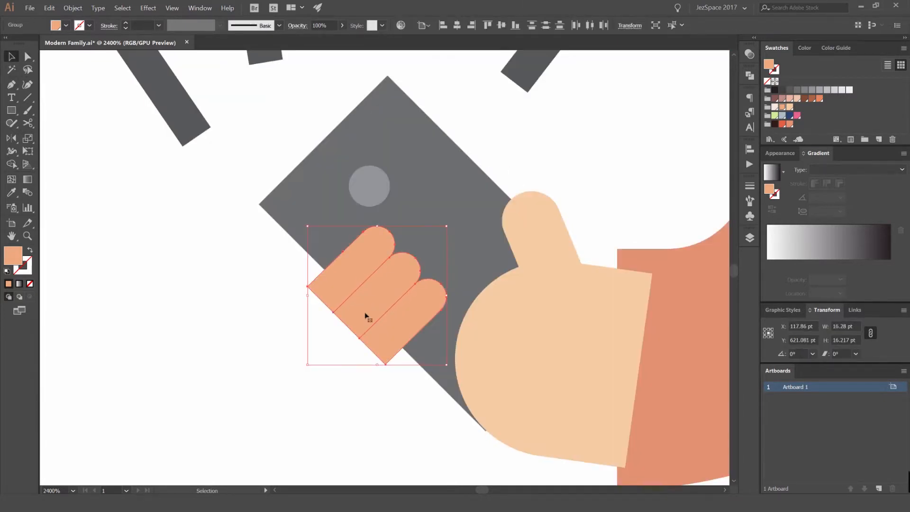
# - Move the smaller fingers onto the phone so their flat ends line up with its lower edge
pyautogui.scroll(2, 359, 355)
pyautogui.moveTo(401, 344); pyautogui.dragTo(423, 306)
pyautogui.scroll(5, 276, 166)
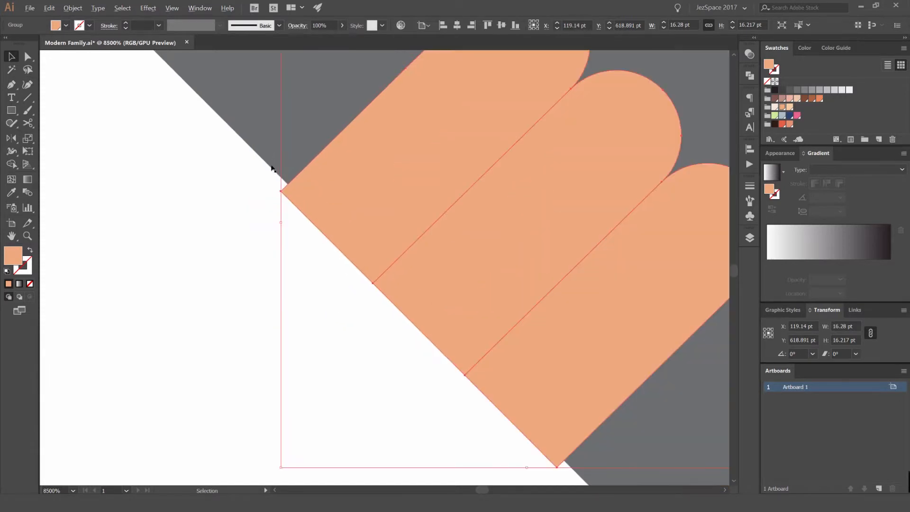
pyautogui.moveTo(334, 292); pyautogui.dragTo(286, 207)
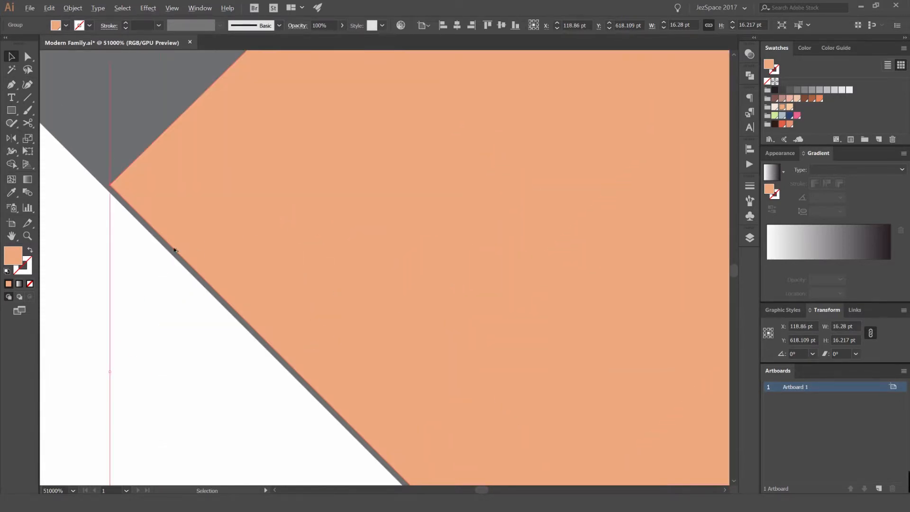
pyautogui.scroll(1, 174, 250)
pyautogui.moveTo(387, 161); pyautogui.dragTo(385, 166)
pyautogui.scroll(-7, 311, 260)
pyautogui.click(250, 266)
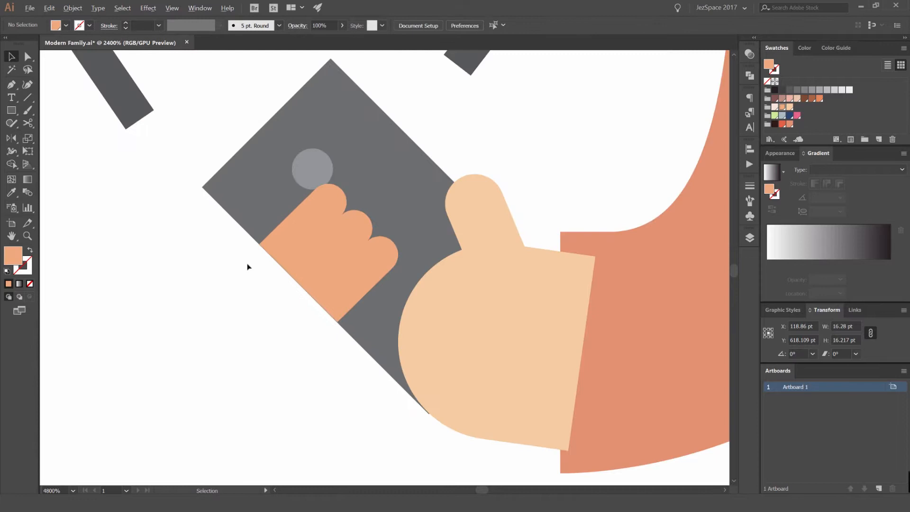
pyautogui.scroll(-3, 188, 251)
pyautogui.moveTo(151, 247); pyautogui.dragTo(282, 249)
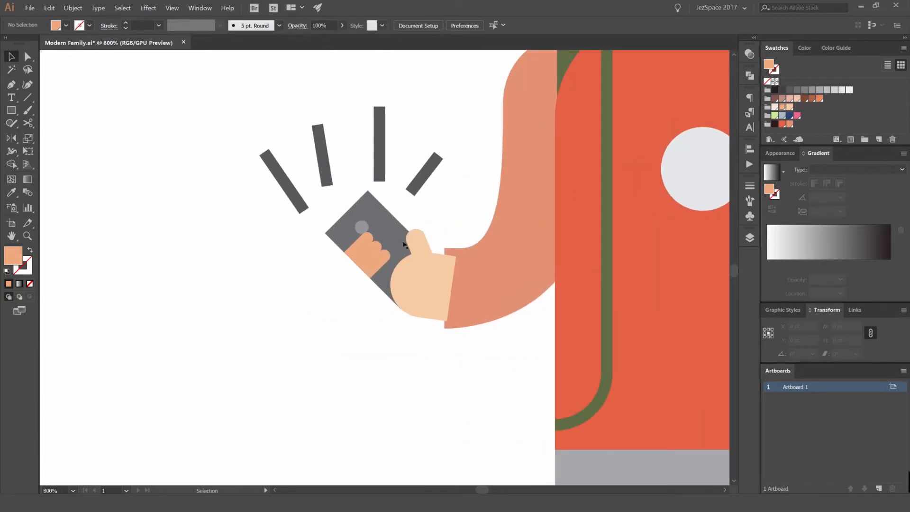
# - Undo the last scaling and repositioning of the finger group
pyautogui.scroll(3, 369, 259)
pyautogui.click(390, 255)
pyautogui.hotkey('ctrl', 'z')
pyautogui.press('Down')
pyautogui.press('Down')
pyautogui.press('Down')
pyautogui.press('Left')
pyautogui.moveTo(424, 204); pyautogui.dragTo(506, 155)
pyautogui.press('Escape')
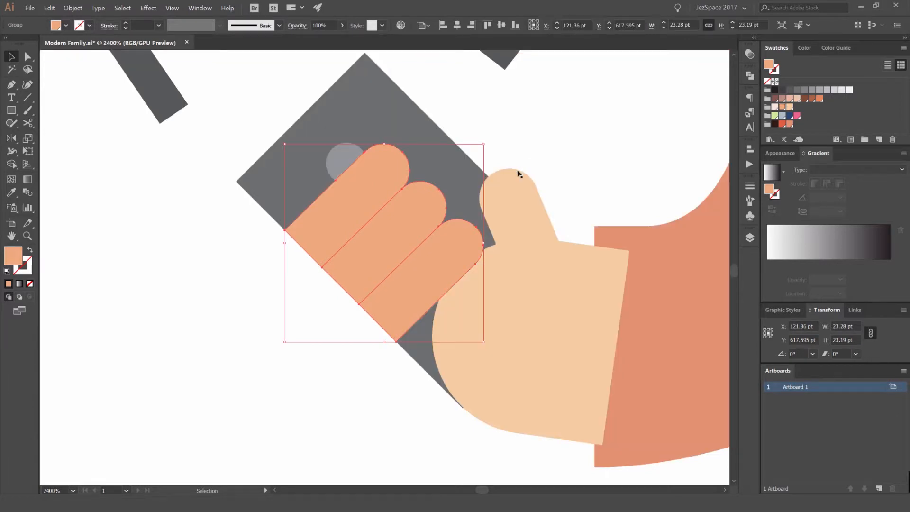
# - Arrange the palm in front of the fingers and move the phone with the fingers in toward the palm
pyautogui.scroll(-4, 525, 173)
pyautogui.keyDown('ctrl'); pyautogui.click(527, 204); pyautogui.keyUp('ctrl')
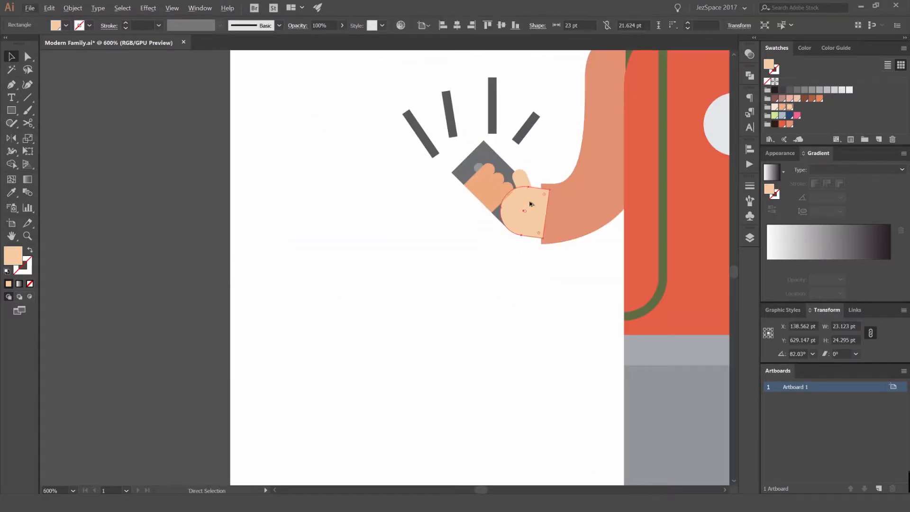
pyautogui.click(552, 152)
pyautogui.scroll(-2, 445, 187)
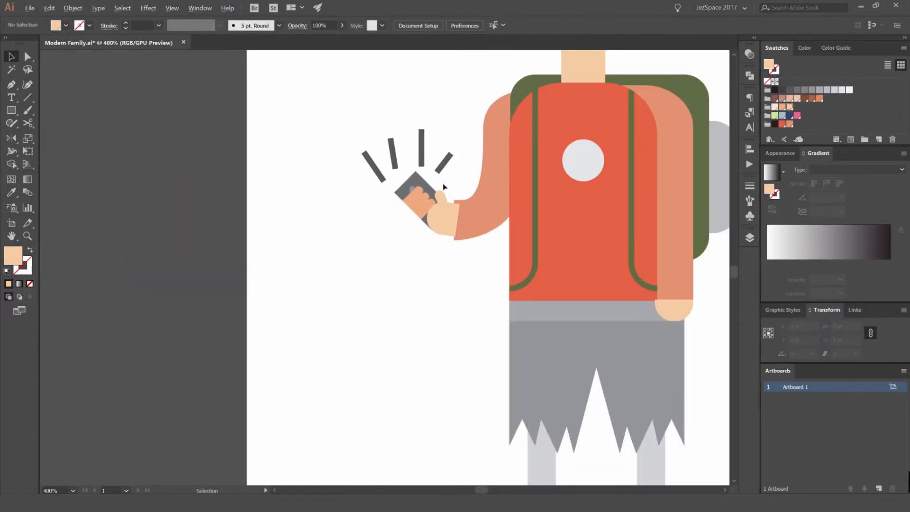
pyautogui.scroll(3, 440, 191)
pyautogui.moveTo(470, 248); pyautogui.dragTo(471, 248)
pyautogui.scroll(-3, 527, 166)
pyautogui.scroll(2, 521, 167)
pyautogui.moveTo(477, 155); pyautogui.dragTo(493, 157)
pyautogui.scroll(2, 492, 183)
pyautogui.click(451, 204)
pyautogui.click(572, 134)
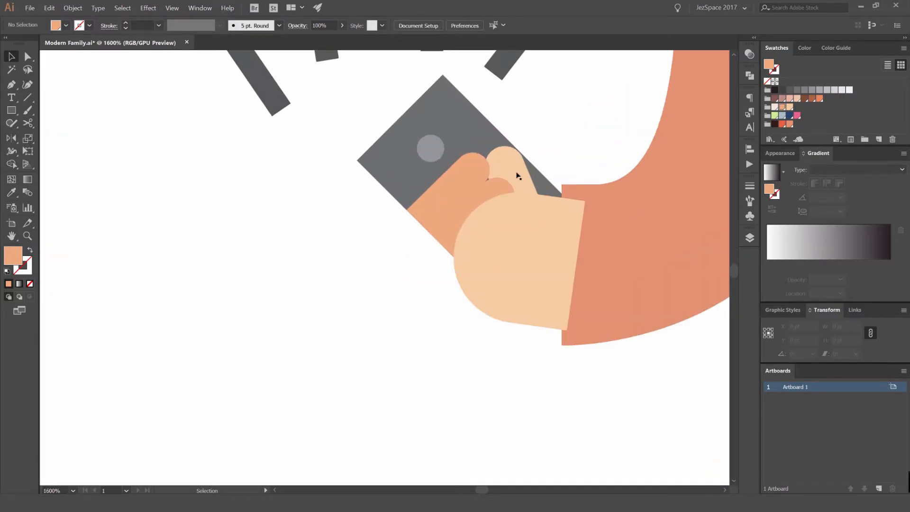
# - Move the thumb outward from the fingers so it rests against the phone's upper edge beside the sleeve
pyautogui.moveTo(518, 176); pyautogui.dragTo(547, 158)
pyautogui.moveTo(597, 101); pyautogui.dragTo(523, 149)
pyautogui.click(575, 129)
pyautogui.scroll(-5, 576, 129)
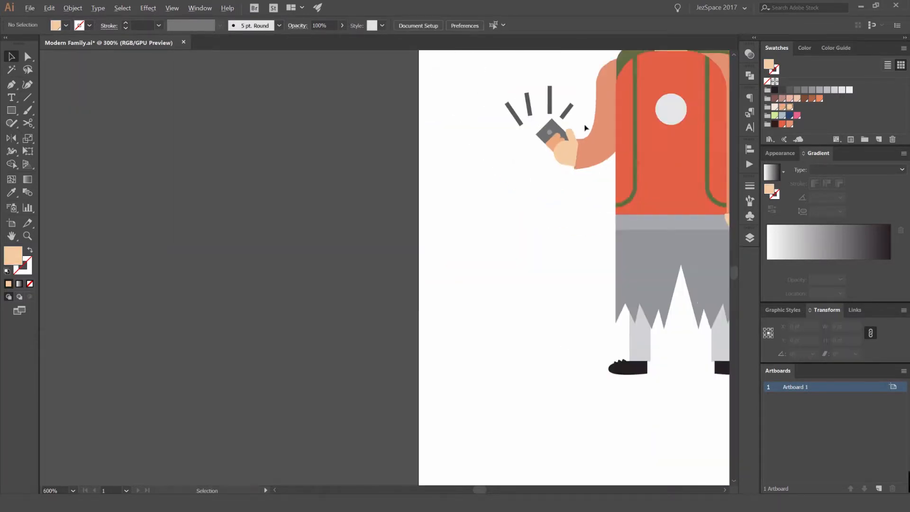
pyautogui.scroll(-2, 585, 128)
pyautogui.moveTo(585, 128); pyautogui.dragTo(509, 172)
# - Delete the darker finger group from the phone-holding hand
pyautogui.scroll(5, 486, 195)
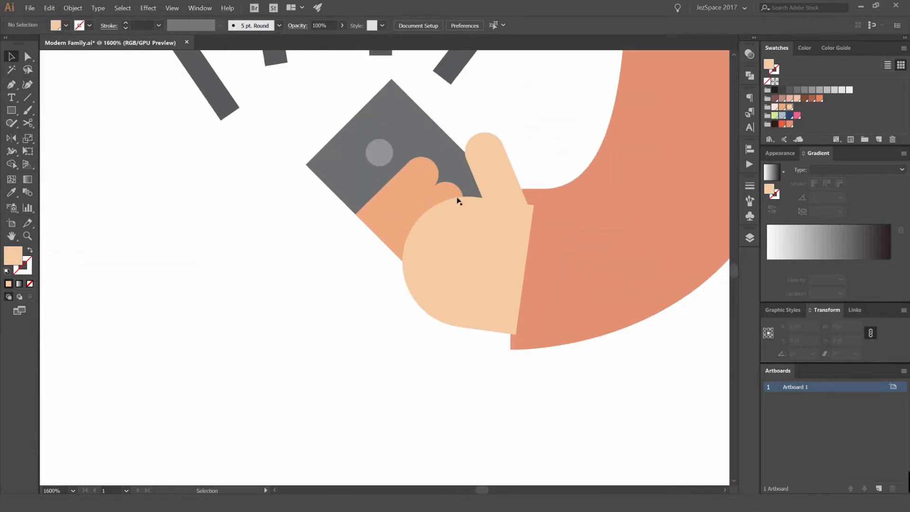
pyautogui.click(412, 188)
pyautogui.press('Delete')
pyautogui.scroll(-5, 411, 187)
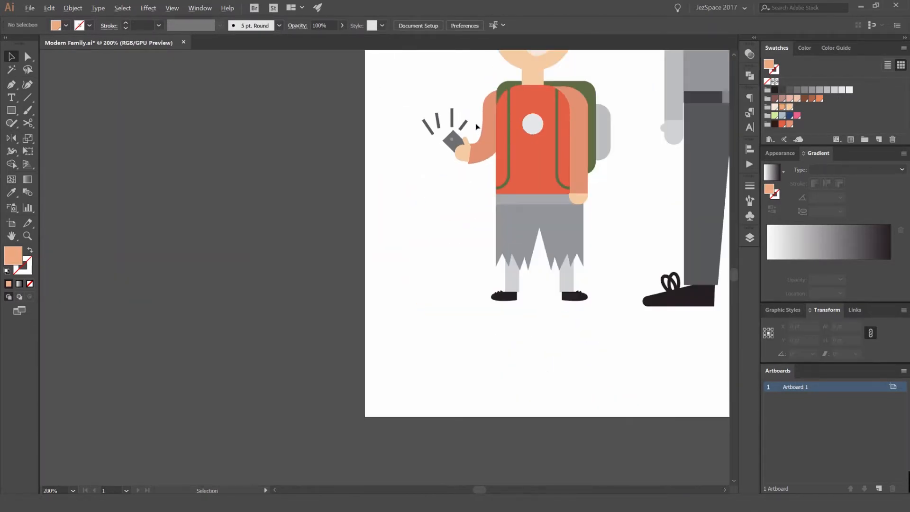
pyautogui.moveTo(477, 127); pyautogui.dragTo(424, 160)
pyautogui.scroll(-1, 421, 160)
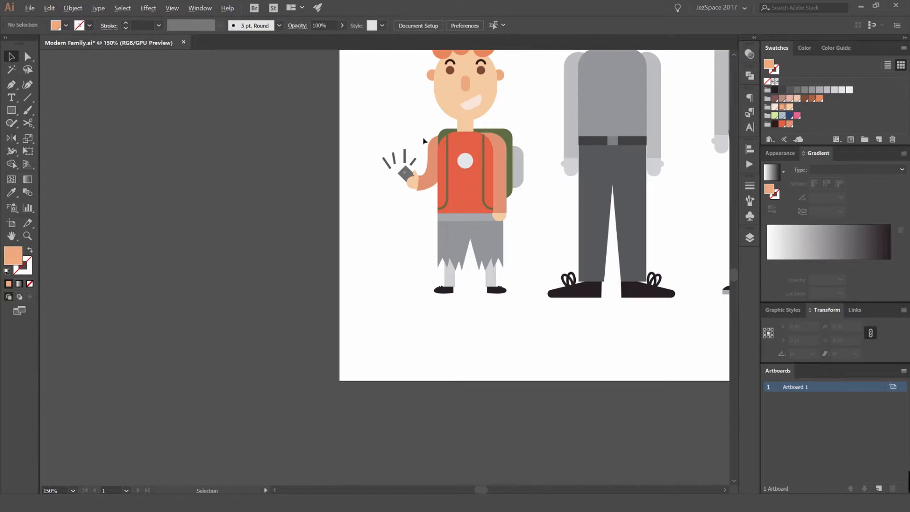
pyautogui.scroll(6, 403, 183)
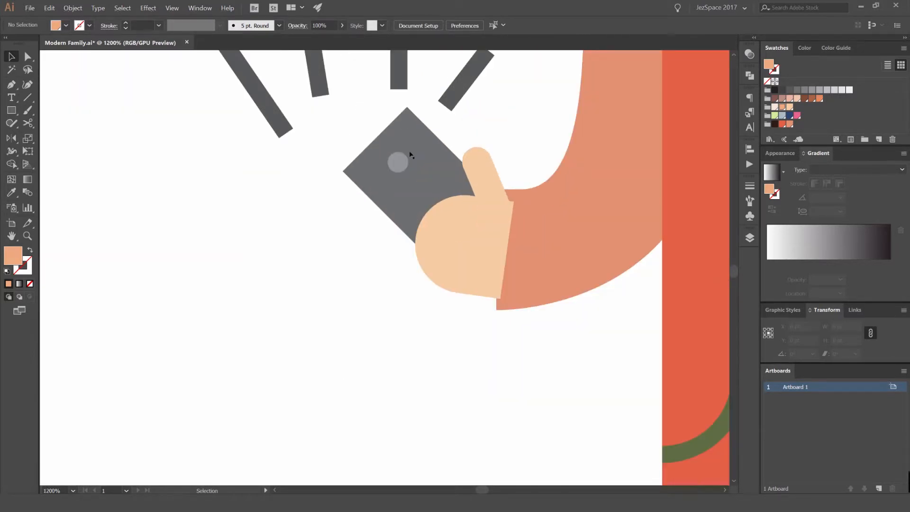
# - Shift the phone slightly out of the palm to X 127.845 pt, Y 615.155 pt
pyautogui.click(418, 147)
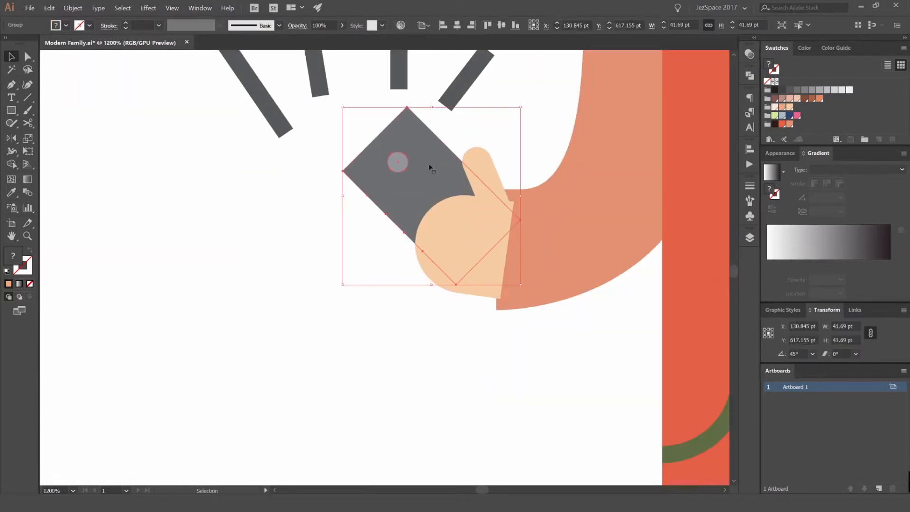
pyautogui.click(506, 124)
pyautogui.scroll(-5, 483, 157)
pyautogui.scroll(4, 483, 159)
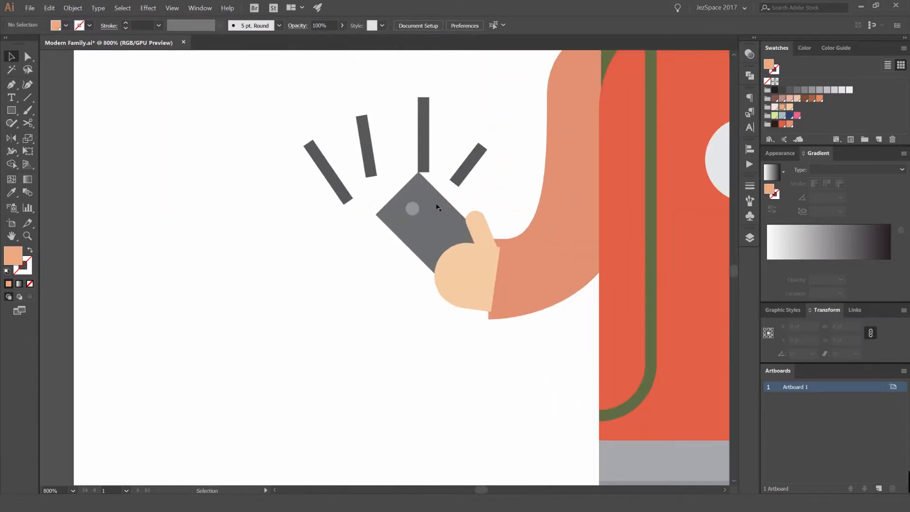
pyautogui.moveTo(438, 216); pyautogui.dragTo(440, 221)
# - Try to taper the vertical flash line above the phone with the Width tool
pyautogui.moveTo(496, 128); pyautogui.dragTo(425, 84)
pyautogui.hotkey('shift', 'w')
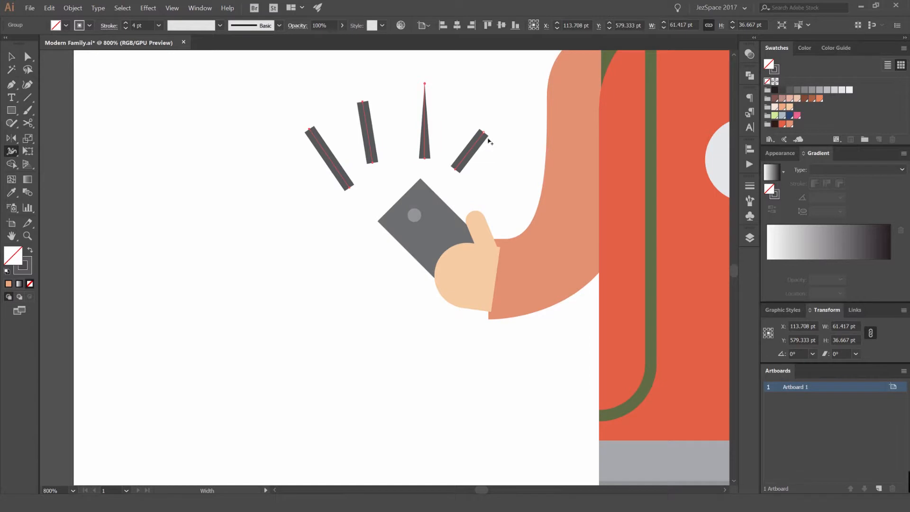
pyautogui.hotkey('ctrl', 'z')
# - Recolor the strokes of the four flash lines above the phone with the red-orange swatch
pyautogui.press('v')
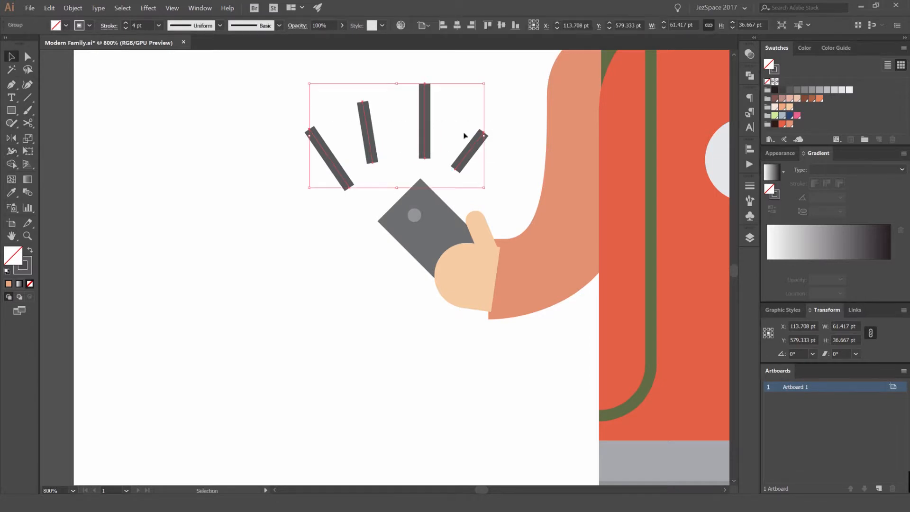
pyautogui.press('x')
pyautogui.click(781, 125)
# - Fill the phone body with the dark brown swatch
pyautogui.click(433, 198)
pyautogui.click(457, 202)
pyautogui.press('a')
pyautogui.click(441, 208)
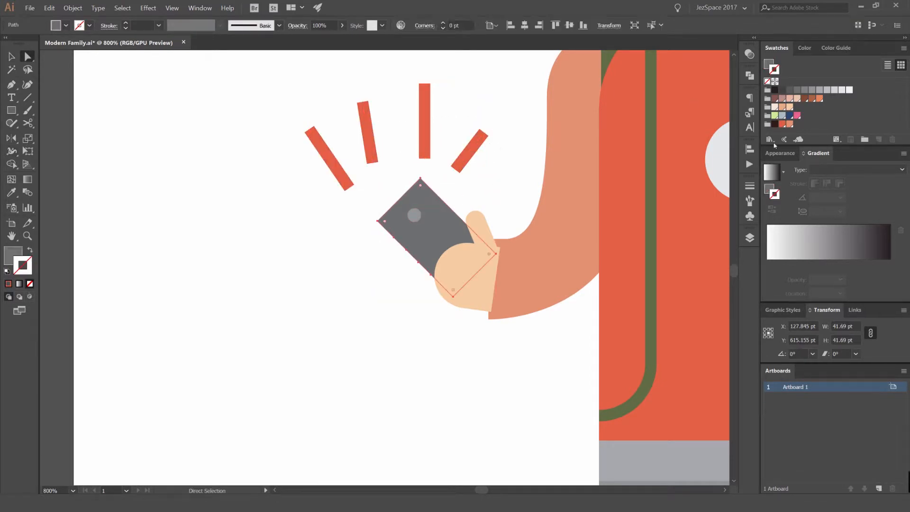
pyautogui.click(775, 124)
pyautogui.click(461, 200)
pyautogui.hotkey('ctrl', 'z')
pyautogui.hotkey('ctrl', 'z')
pyautogui.press('x')
pyautogui.click(775, 125)
pyautogui.click(461, 199)
# - Fill the camera circle on the phone with the pale cream swatch
pyautogui.click(415, 215)
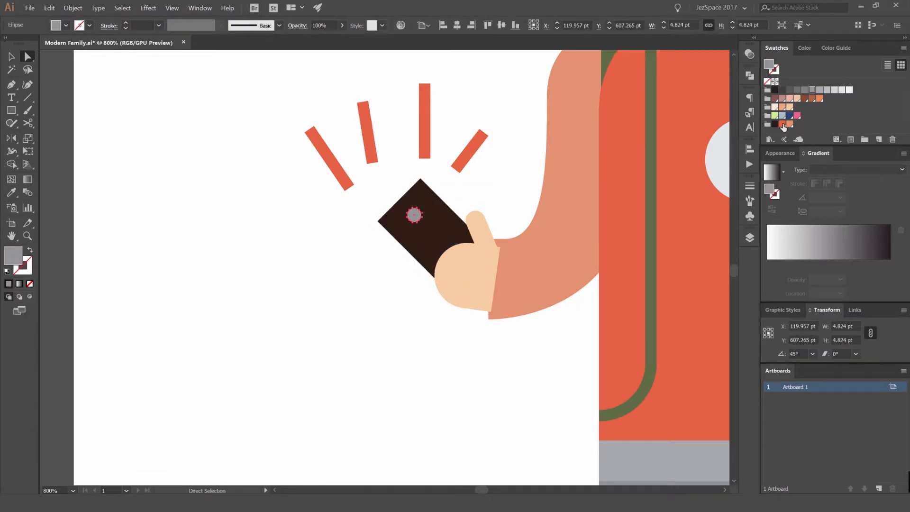
pyautogui.click(482, 197)
pyautogui.keyDown('alt'); pyautogui.scroll(-3, 480, 192); pyautogui.keyUp('alt')
pyautogui.hotkey('ctrl', 'z')
pyautogui.click(775, 107)
pyautogui.click(464, 171)
pyautogui.keyDown('alt'); pyautogui.scroll(3, 451, 182); pyautogui.keyUp('alt')
pyautogui.keyDown('alt'); pyautogui.scroll(-4, 489, 162); pyautogui.keyUp('alt')
pyautogui.keyDown('alt'); pyautogui.scroll(3, 493, 153); pyautogui.keyUp('alt')
# - Create an inset of the phone body with Offset Path at -2 pt and round joins, and fill it with the pale cream swatch
pyautogui.press('v')
pyautogui.click(407, 192)
pyautogui.keyDown('alt'); pyautogui.scroll(2, 481, 235); pyautogui.keyUp('alt')
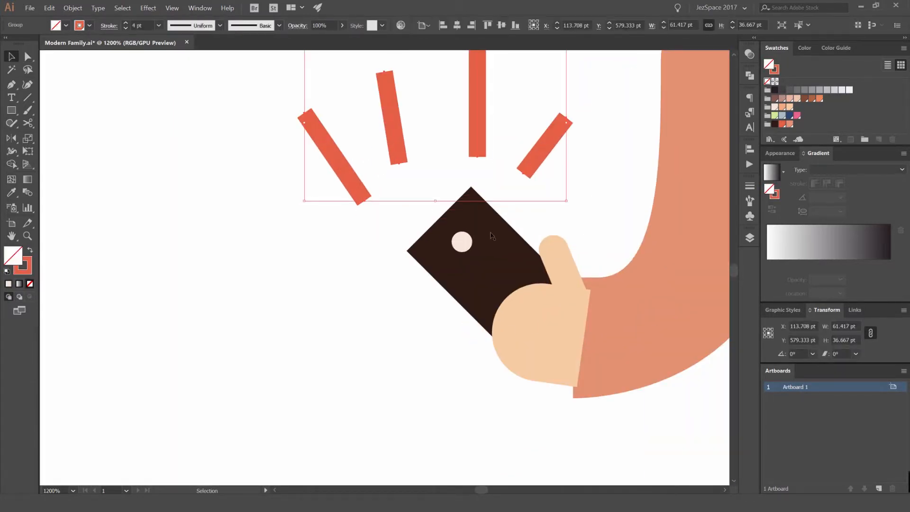
pyautogui.doubleClick(493, 236)
pyautogui.click(505, 254)
pyautogui.click(66, 8)
pyautogui.moveTo(94, 183)
pyautogui.click(204, 212)
pyautogui.click(618, 250)
pyautogui.scroll(-2, 671, 207)
pyautogui.scroll(1, 671, 207)
pyautogui.scroll(-11, 670, 191)
pyautogui.scroll(-1, 670, 190)
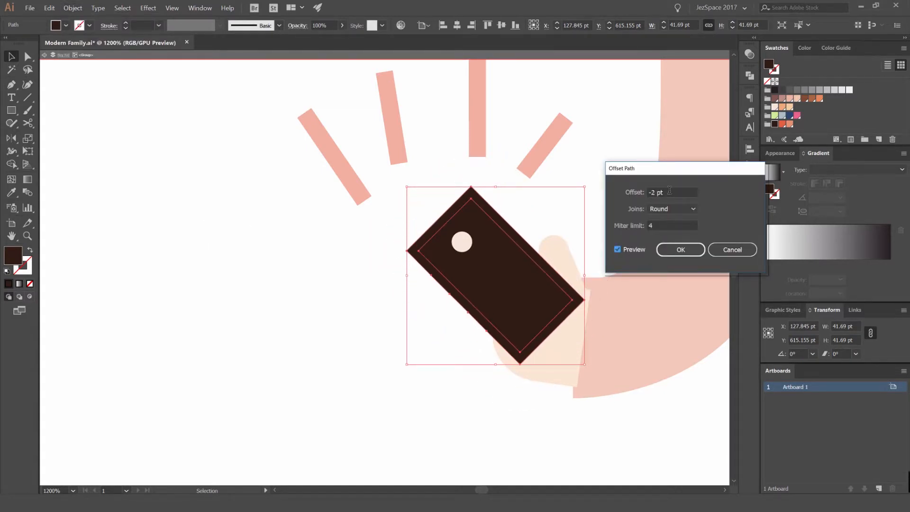
pyautogui.click(664, 247)
pyautogui.click(774, 107)
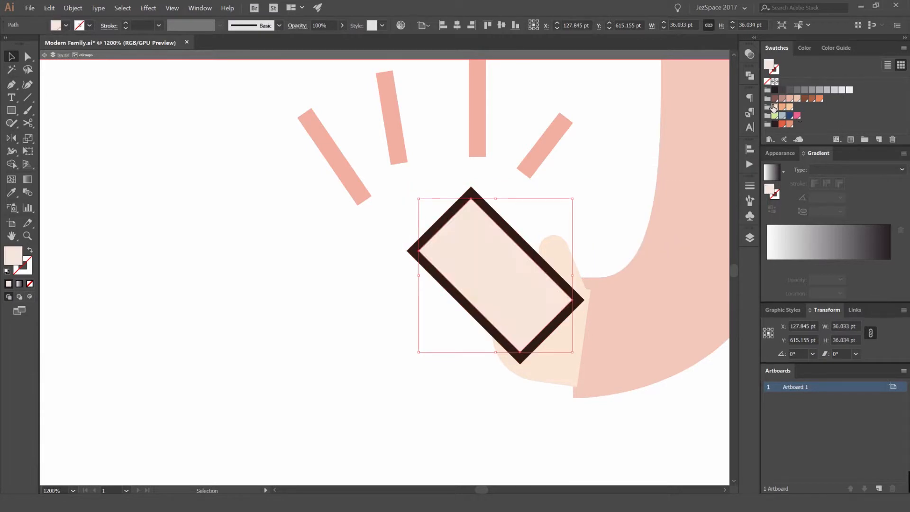
# - Shrink the camera circle to 2.087 pt, move it nearer the phone's upper end and fill it with dark brown
pyautogui.click(581, 216)
pyautogui.click(464, 242)
pyautogui.scroll(3, 462, 239)
pyautogui.moveTo(491, 222); pyautogui.dragTo(476, 238)
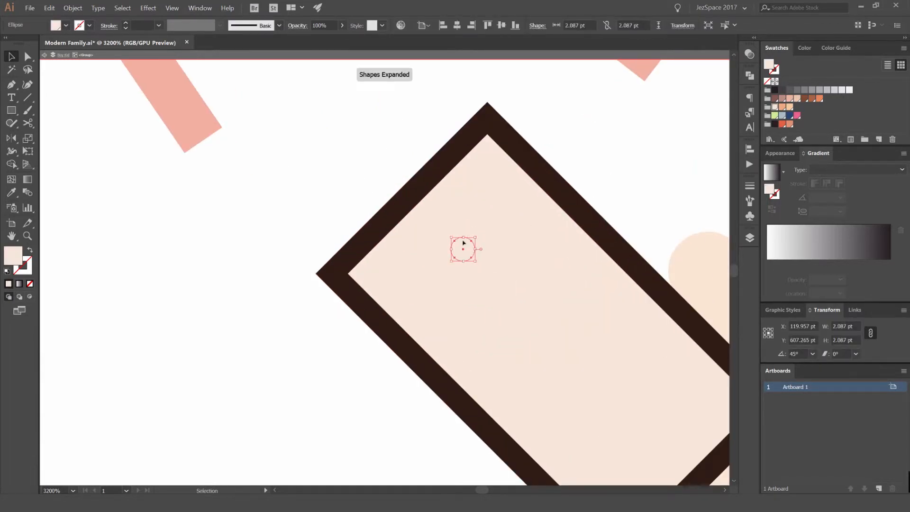
pyautogui.click(775, 124)
pyautogui.doubleClick(631, 179)
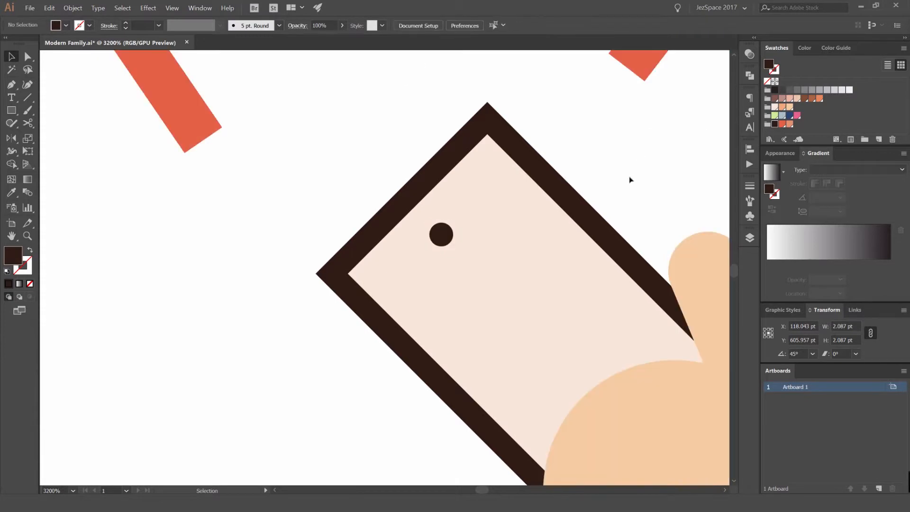
# - Recolor the inset phone screen to pale icy blue F0FFFF with RGB values 240, 255, 255
pyautogui.scroll(-7, 630, 178)
pyautogui.scroll(4, 630, 178)
pyautogui.click(597, 192)
pyautogui.doubleClick(604, 206)
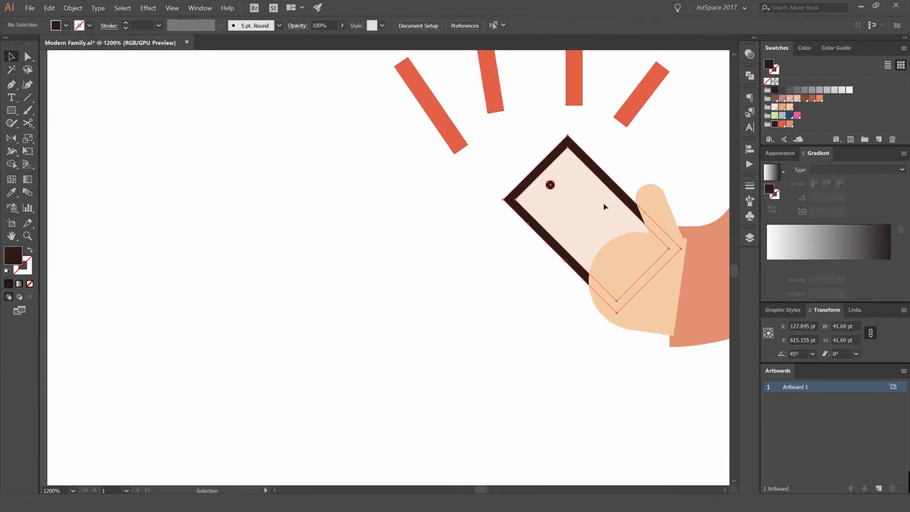
pyautogui.press('a')
pyautogui.scroll(1, 711, 135)
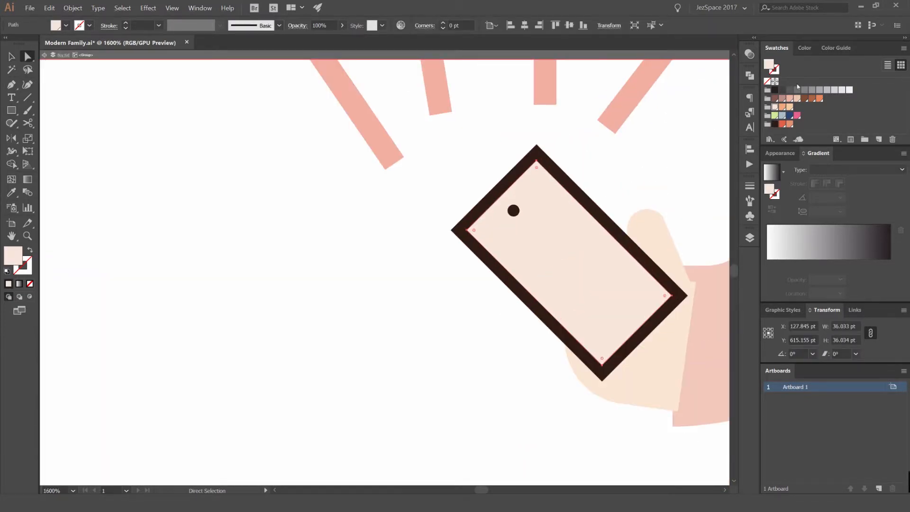
pyautogui.click(831, 48)
pyautogui.click(805, 48)
pyautogui.moveTo(853, 69)
pyautogui.mouseDown()
pyautogui.moveTo(828, 69)
pyautogui.moveTo(842, 71)
pyautogui.mouseUp()
pyautogui.click(904, 48)
pyautogui.click(842, 70)
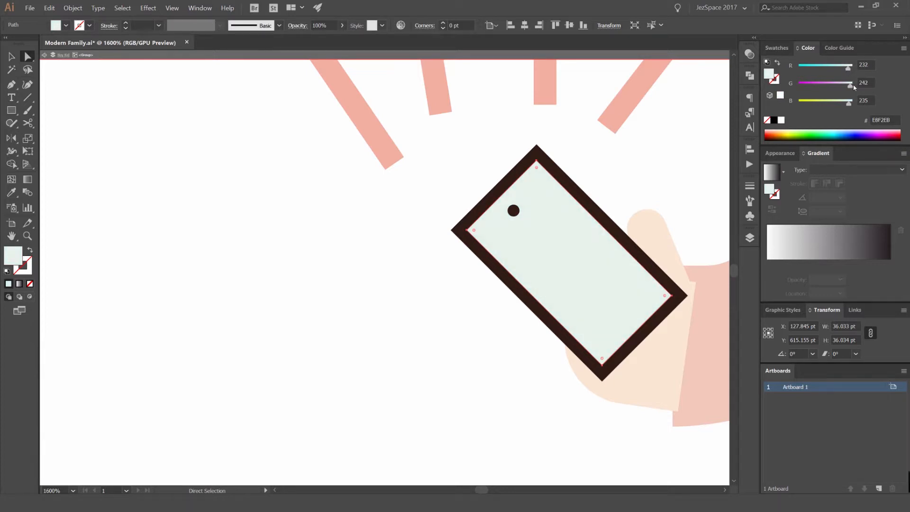
pyautogui.moveTo(845, 69); pyautogui.dragTo(859, 70)
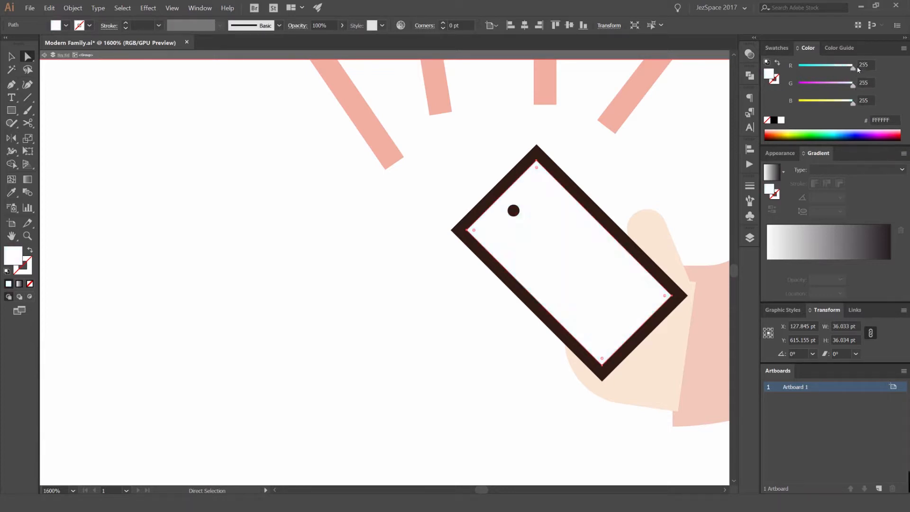
pyautogui.doubleClick(670, 154)
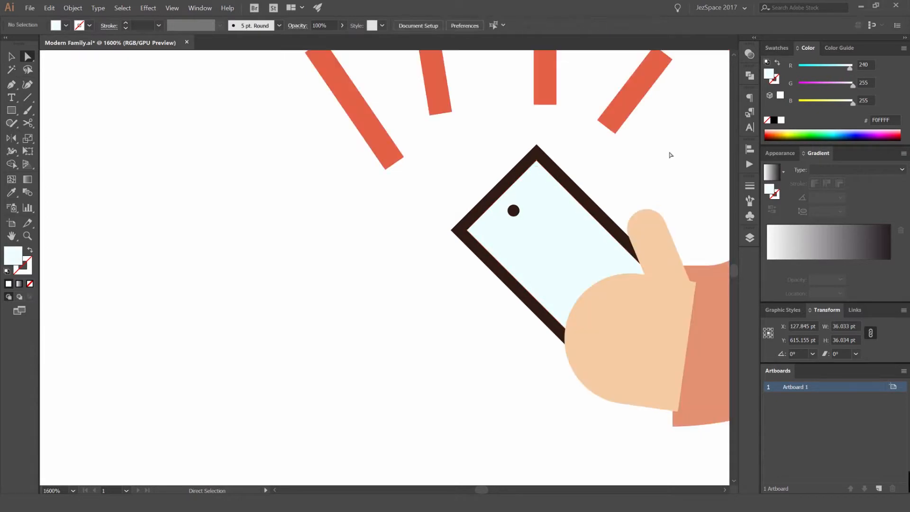
# - Move the group of four flash lines closer to the phone and rotate it counterclockwise so the lines fan out from the phone's upper end
pyautogui.scroll(-4, 669, 154)
pyautogui.moveTo(669, 155); pyautogui.dragTo(378, 204)
pyautogui.scroll(-2, 377, 125)
pyautogui.scroll(-2, 378, 124)
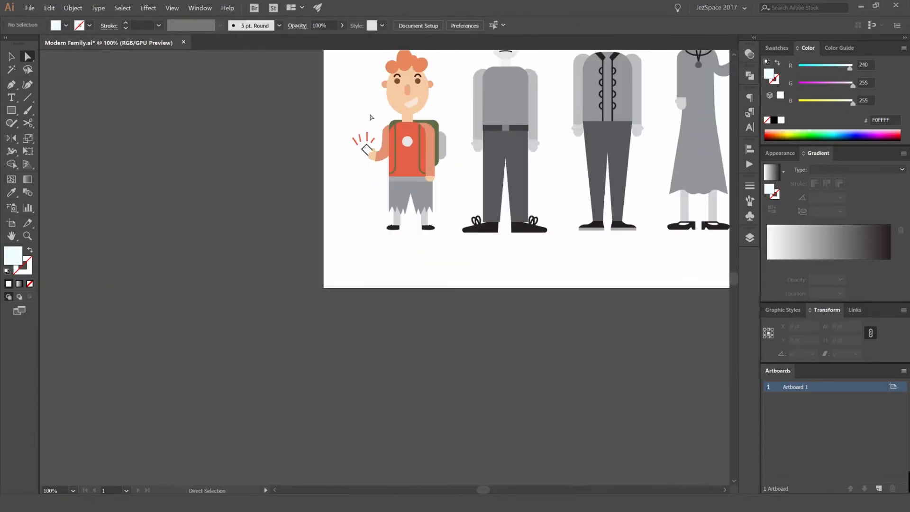
pyautogui.scroll(7, 362, 140)
pyautogui.press('v')
pyautogui.moveTo(446, 122); pyautogui.dragTo(353, 156)
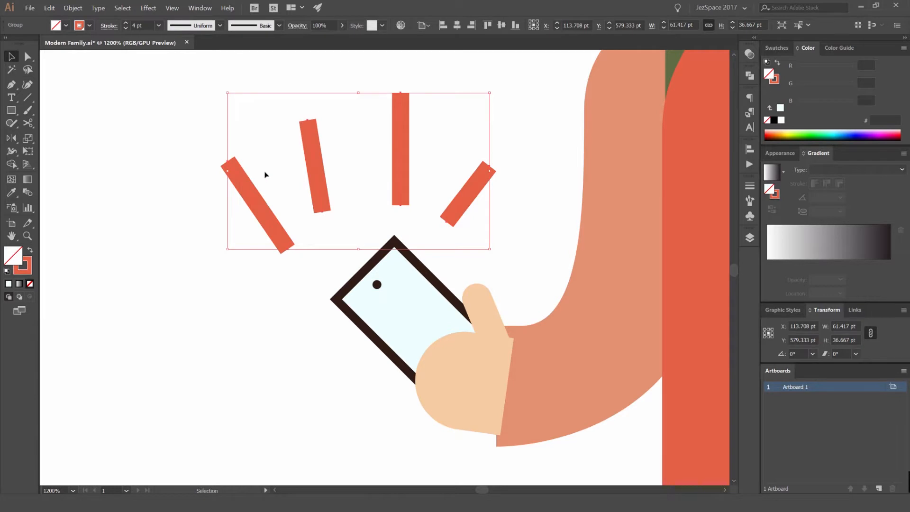
pyautogui.click(264, 175)
pyautogui.click(246, 192)
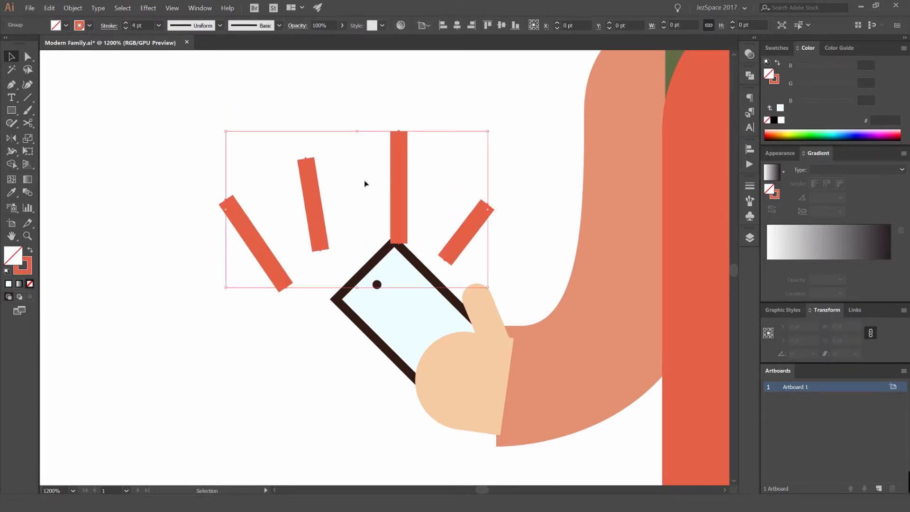
pyautogui.moveTo(493, 90); pyautogui.dragTo(465, 55)
pyautogui.moveTo(400, 153); pyautogui.dragTo(377, 152)
pyautogui.click(495, 153)
pyautogui.scroll(-8, 495, 153)
pyautogui.scroll(5, 496, 137)
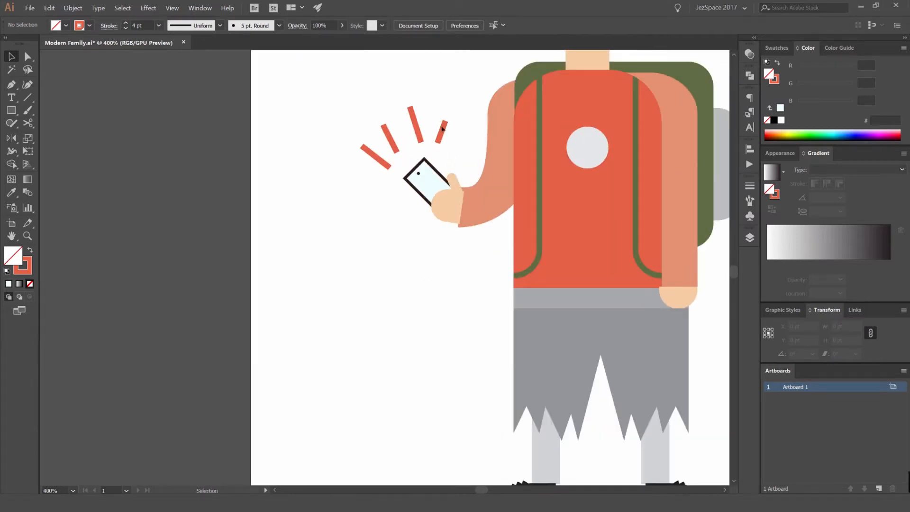
pyautogui.click(773, 52)
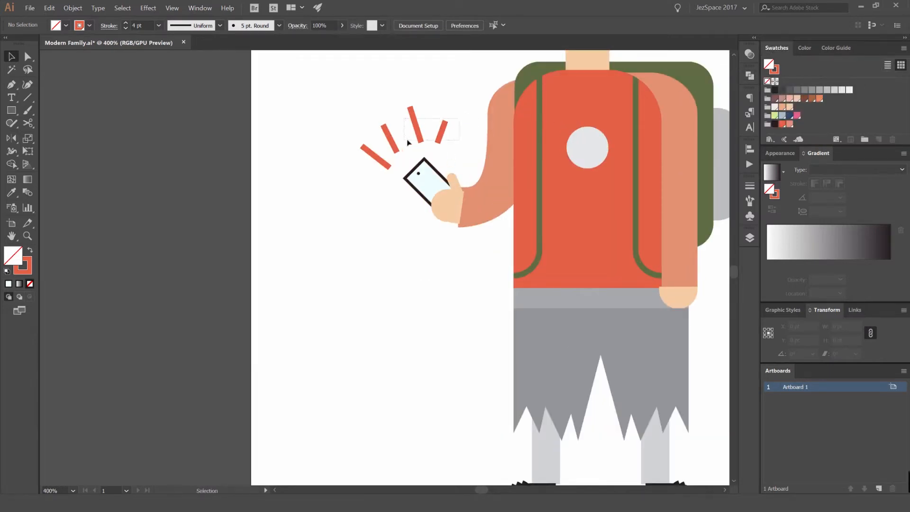
pyautogui.moveTo(407, 140); pyautogui.dragTo(404, 146)
pyautogui.click(459, 102)
# - Fill the boy's ragged shorts with the olive green sampled from the backpack
pyautogui.scroll(-3, 460, 101)
pyautogui.moveTo(460, 101); pyautogui.dragTo(418, 183)
pyautogui.scroll(-2, 436, 162)
pyautogui.scroll(3, 458, 229)
pyautogui.click(477, 185)
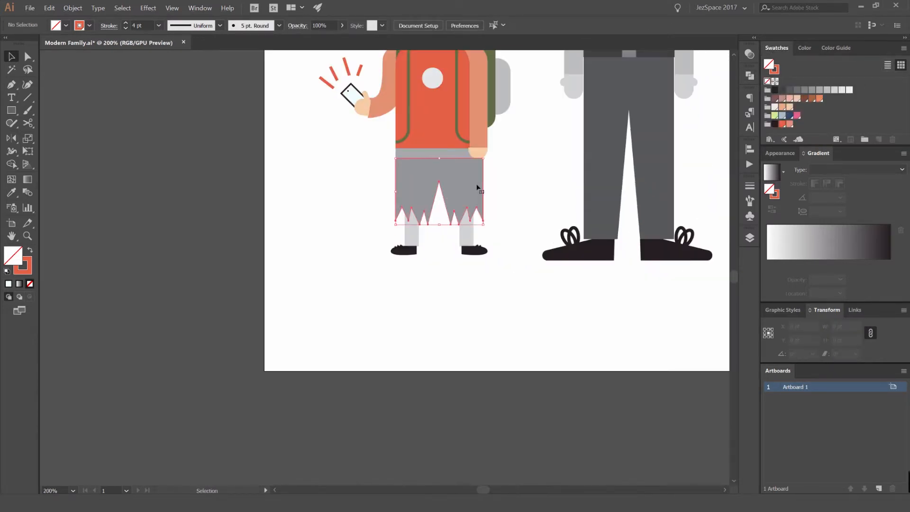
pyautogui.scroll(2, 478, 187)
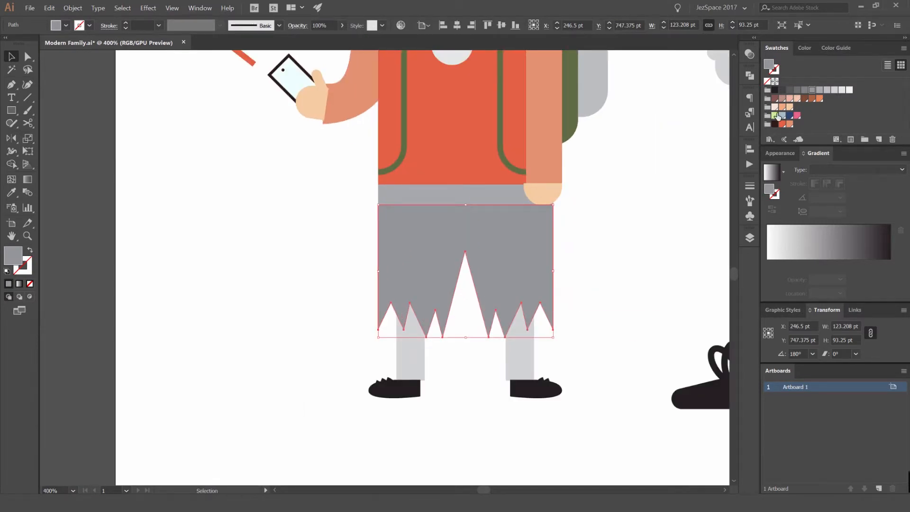
pyautogui.click(776, 116)
pyautogui.click(633, 158)
pyautogui.scroll(-2, 584, 195)
pyautogui.click(559, 228)
pyautogui.press('i')
pyautogui.click(577, 94)
pyautogui.press('v')
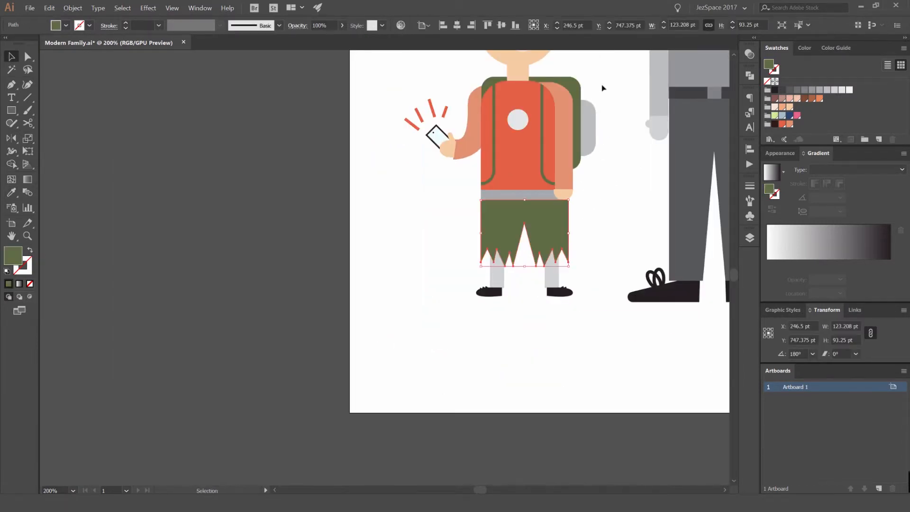
# - Fill the waistband above the shorts with the dark brown swatch
pyautogui.click(539, 195)
pyautogui.scroll(1, 540, 195)
pyautogui.press('i')
pyautogui.click(538, 175)
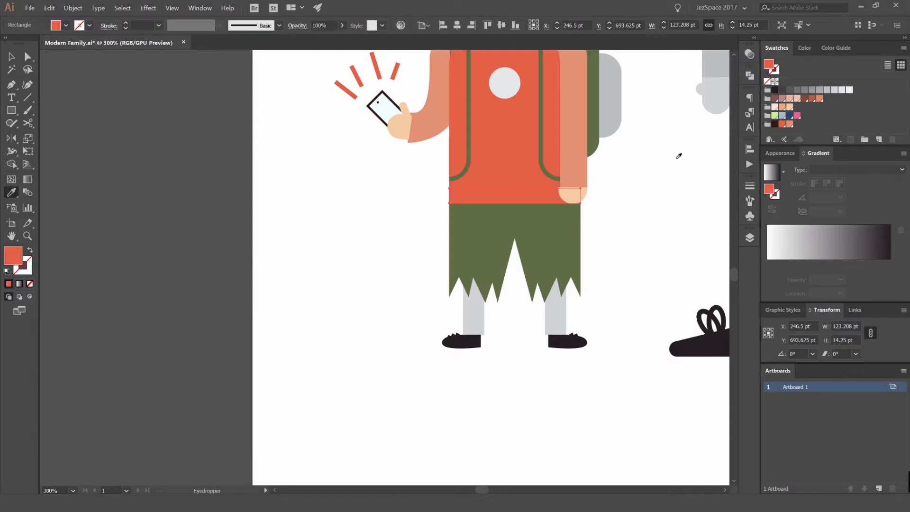
pyautogui.click(775, 125)
# - Fill both of the boy's legs with the light skin tone sampled from his lowered hand
pyautogui.press('v')
pyautogui.click(553, 315)
pyautogui.keyDown('shift'); pyautogui.click(474, 315); pyautogui.keyUp('shift')
pyautogui.press('i')
pyautogui.click(576, 190)
# - Narrow the lowered hand to 25.285 pt wide by aligning its inner edge anchors with the arm's edge, and adjust its bottom anchor
pyautogui.press('v')
pyautogui.scroll(4, 557, 193)
pyautogui.click(483, 221)
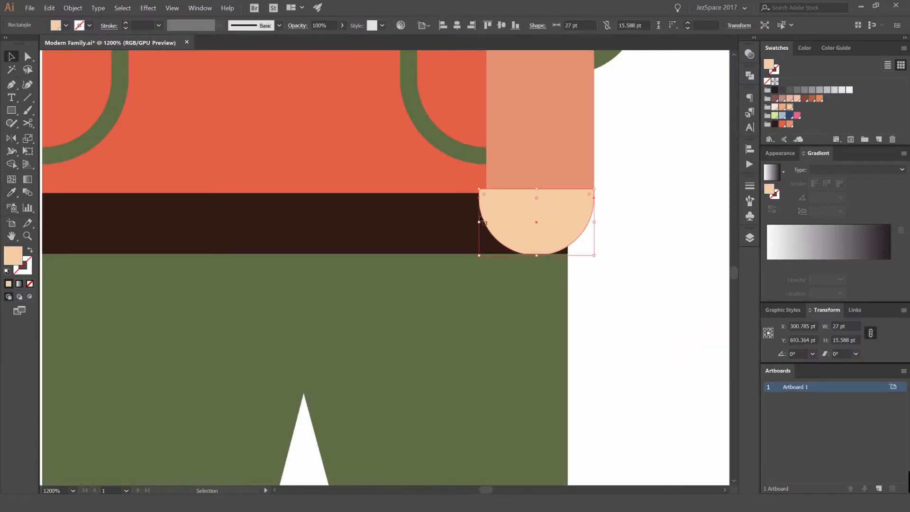
pyautogui.scroll(3, 483, 221)
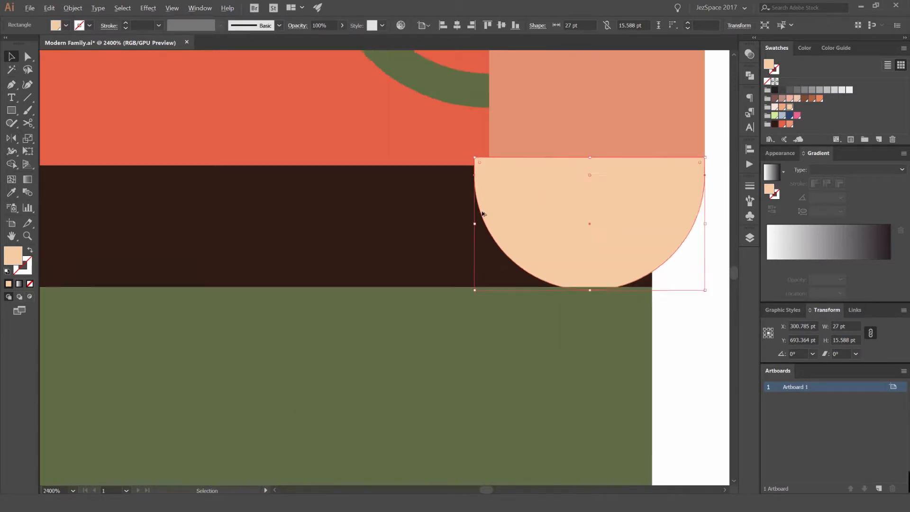
pyautogui.press('a')
pyautogui.click(473, 133)
pyautogui.moveTo(473, 157); pyautogui.dragTo(492, 158)
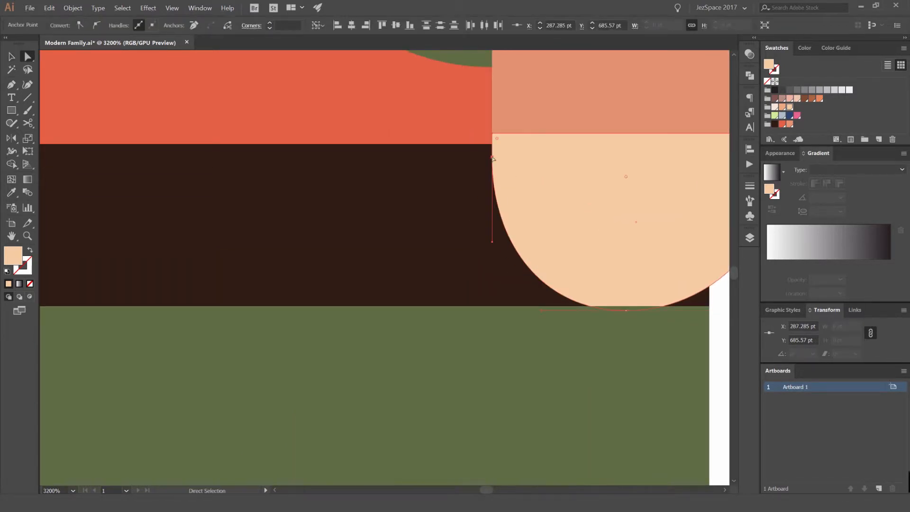
pyautogui.scroll(-7, 518, 206)
pyautogui.click(596, 207)
pyautogui.scroll(5, 535, 213)
pyautogui.click(532, 193)
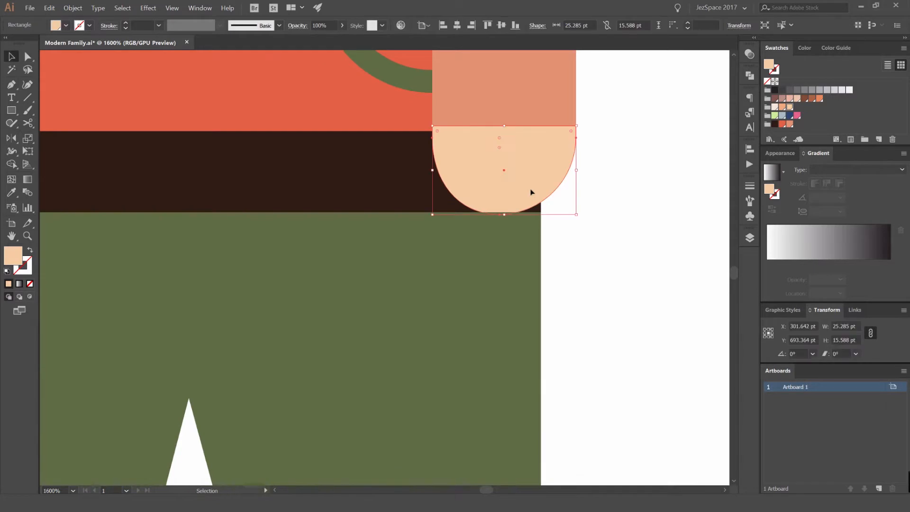
pyautogui.click(500, 215)
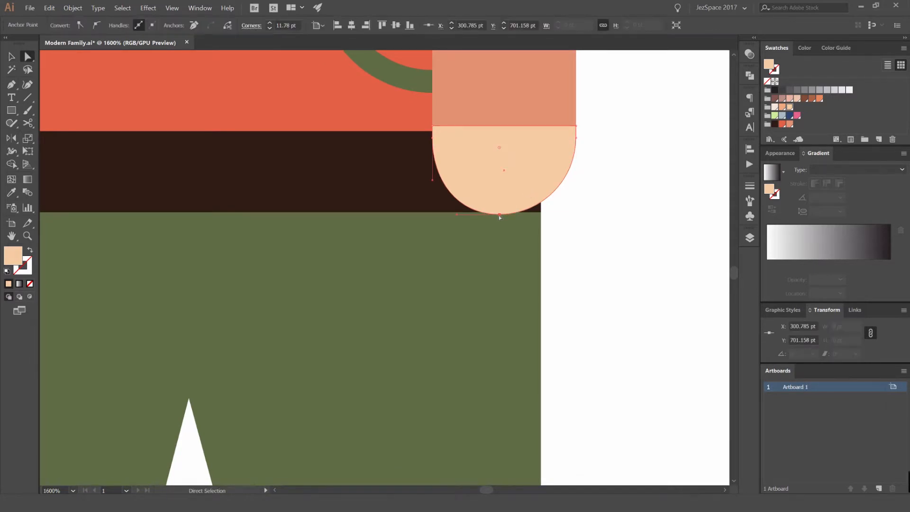
pyautogui.click(499, 214)
pyautogui.click(623, 202)
# - Fill both of the boy's shoes with the dark brown swatch
pyautogui.scroll(-5, 624, 201)
pyautogui.moveTo(551, 329); pyautogui.dragTo(432, 293)
pyautogui.press('v')
pyautogui.scroll(2, 386, 302)
pyautogui.click(389, 308)
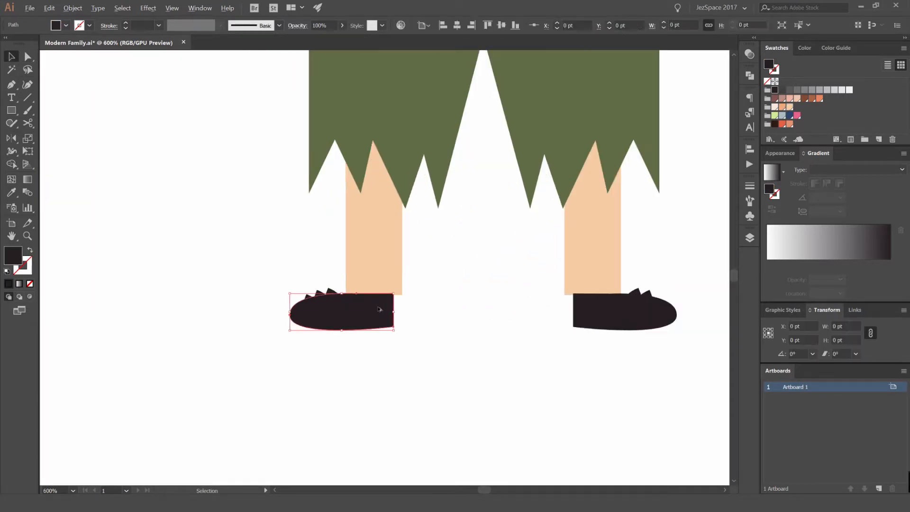
pyautogui.scroll(2, 382, 308)
pyautogui.click(683, 317)
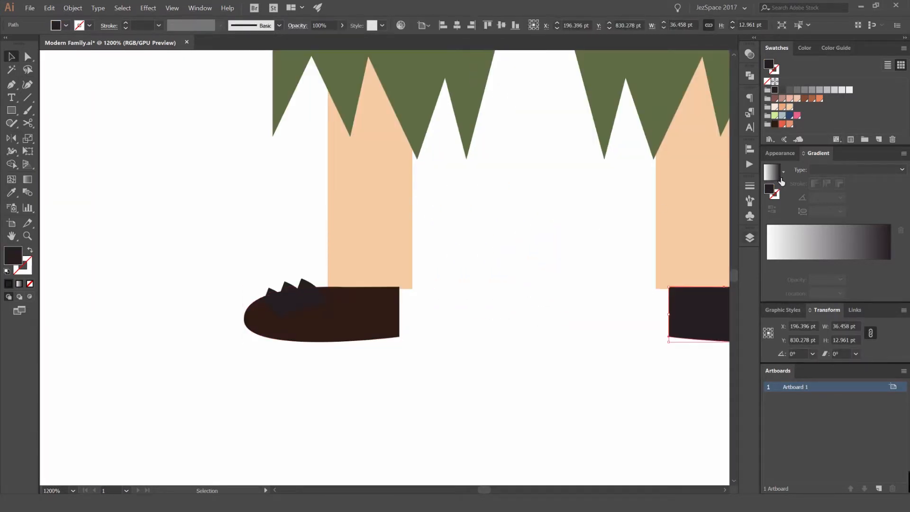
pyautogui.click(306, 291)
pyautogui.keyDown('shift'); pyautogui.click(295, 302); pyautogui.keyUp('shift')
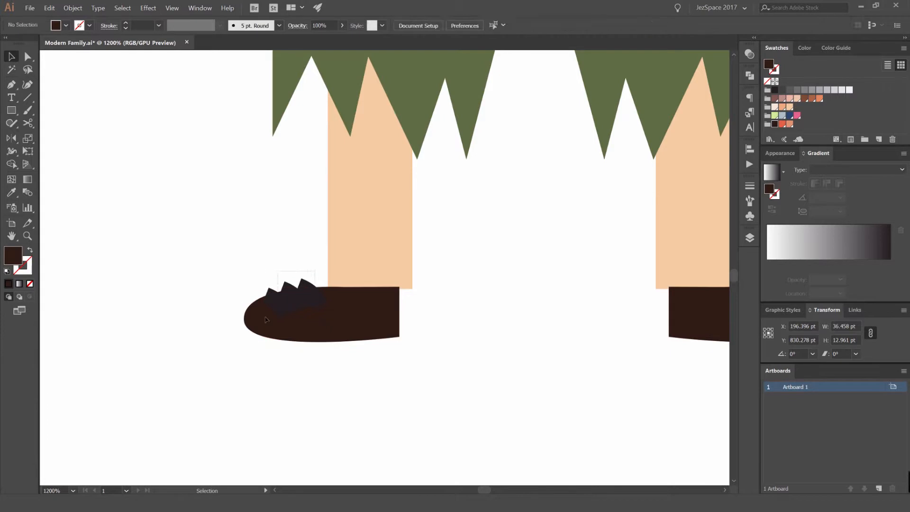
# - Delete the right shoe together with its lace pieces
pyautogui.click(733, 313)
pyautogui.moveTo(634, 298); pyautogui.dragTo(411, 352)
pyautogui.moveTo(624, 137); pyautogui.dragTo(536, 166)
pyautogui.press('Delete')
pyautogui.click(533, 138)
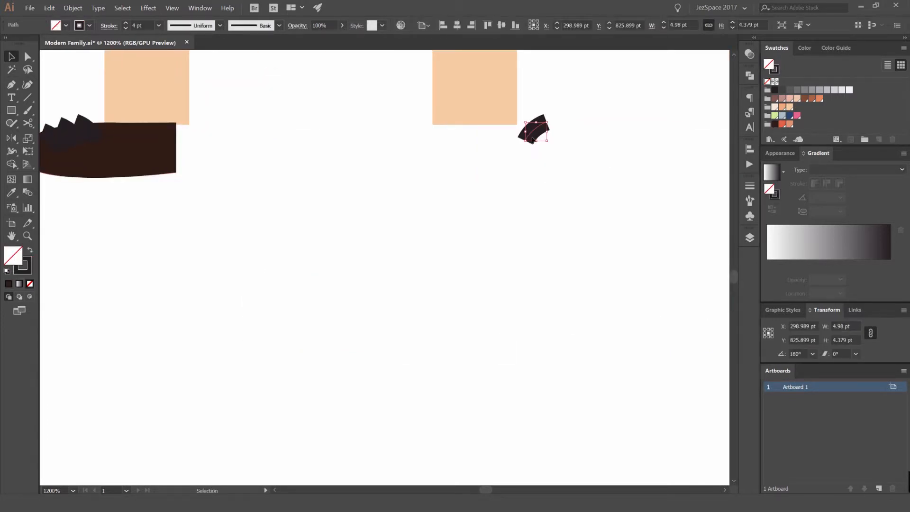
pyautogui.press('Delete')
# - Lock the remaining left shoe shape so that its laces can be selected separately
pyautogui.scroll(-4, 467, 214)
pyautogui.scroll(4, 354, 195)
pyautogui.scroll(3, 400, 201)
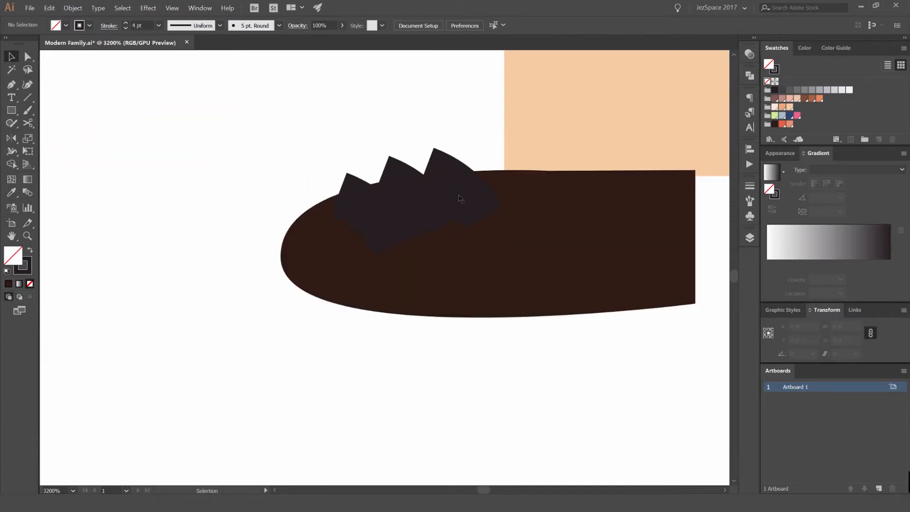
pyautogui.click(519, 214)
pyautogui.hotkey('ctrl', '2')
# - Thin the shoe's three lace strokes to 1 pt and nudge them up to Y 825.716 pt
pyautogui.moveTo(470, 151); pyautogui.dragTo(368, 218)
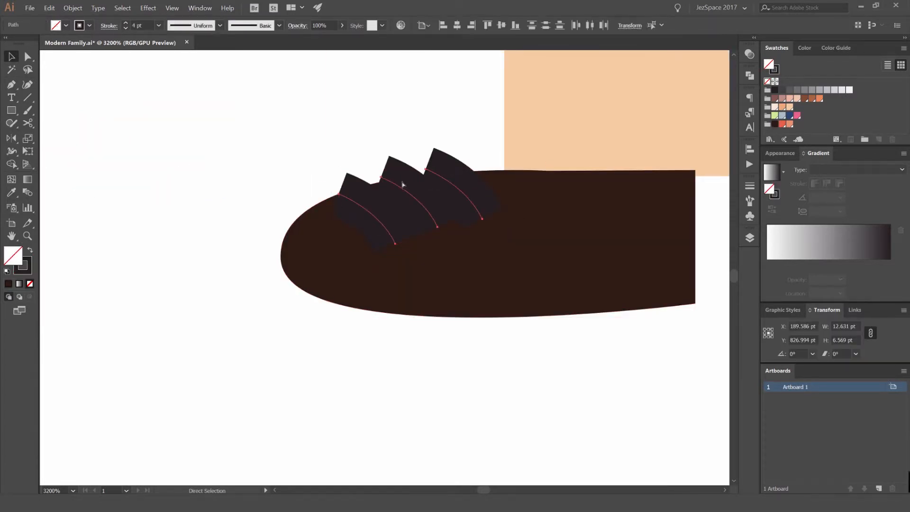
pyautogui.hotkey('ctrl', 'e')
pyautogui.press('Return')
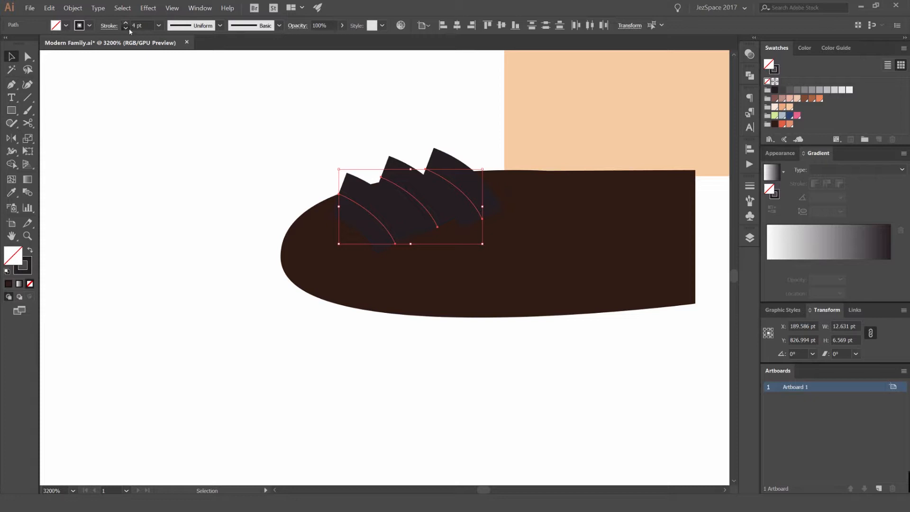
pyautogui.click(126, 28)
pyautogui.click(126, 28)
pyautogui.press('Up')
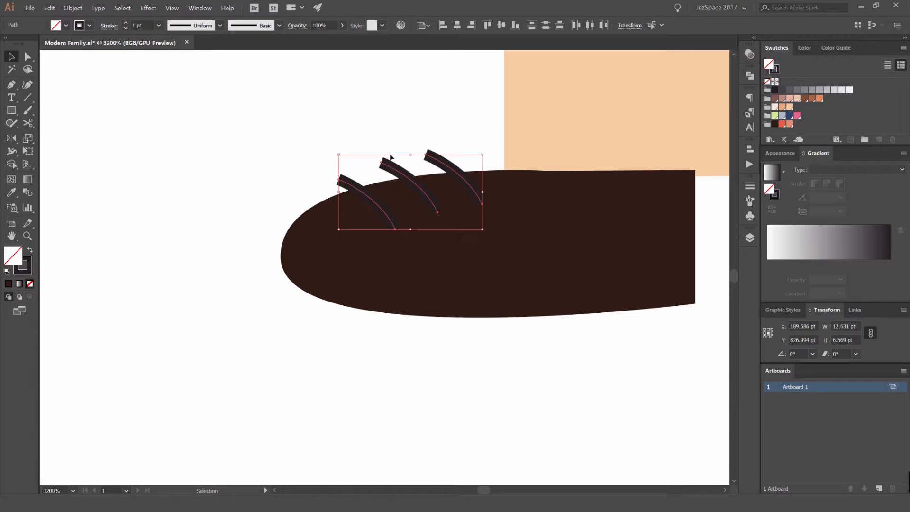
# - Expand the three lace strokes into filled shapes and trim off the ends that stick out above the shoe with Shape Builder
pyautogui.hotkey('ctrl', 'shift', 'e')
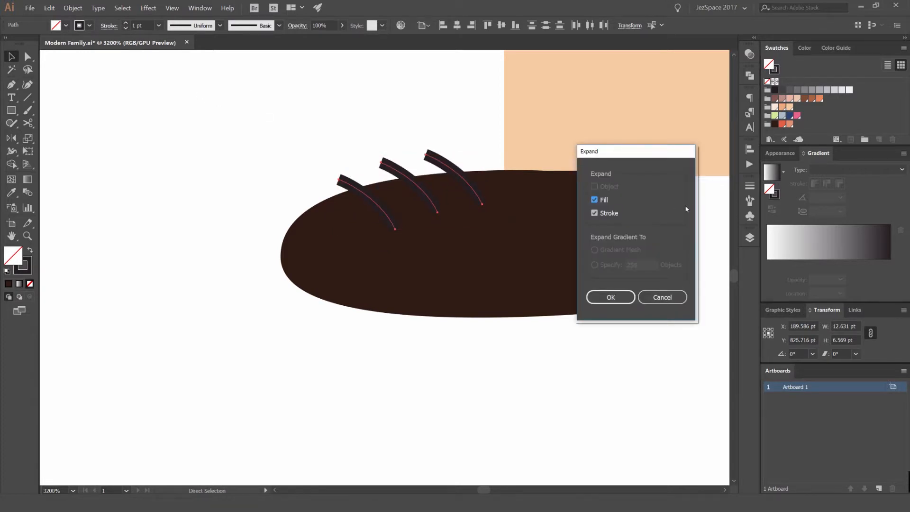
pyautogui.click(611, 298)
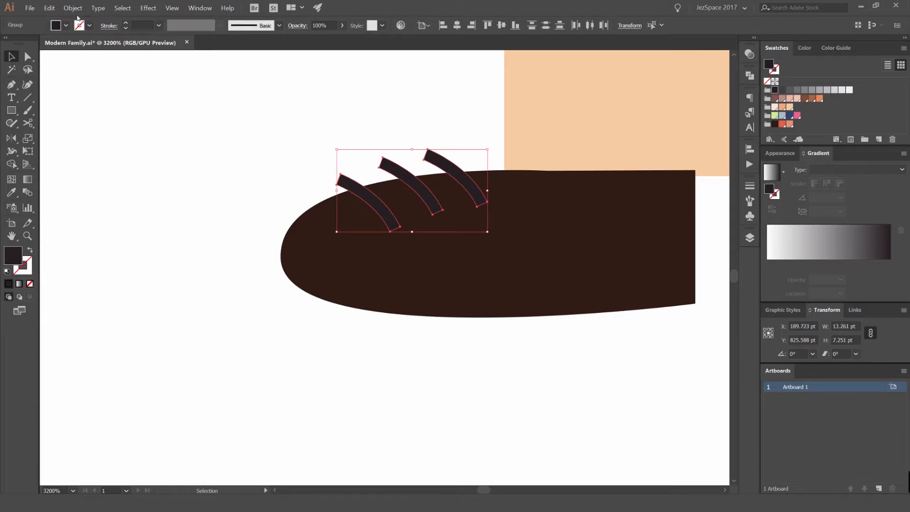
pyautogui.keyDown('shift'); pyautogui.click(354, 206); pyautogui.keyUp('shift')
pyautogui.hotkey('shift', 'm')
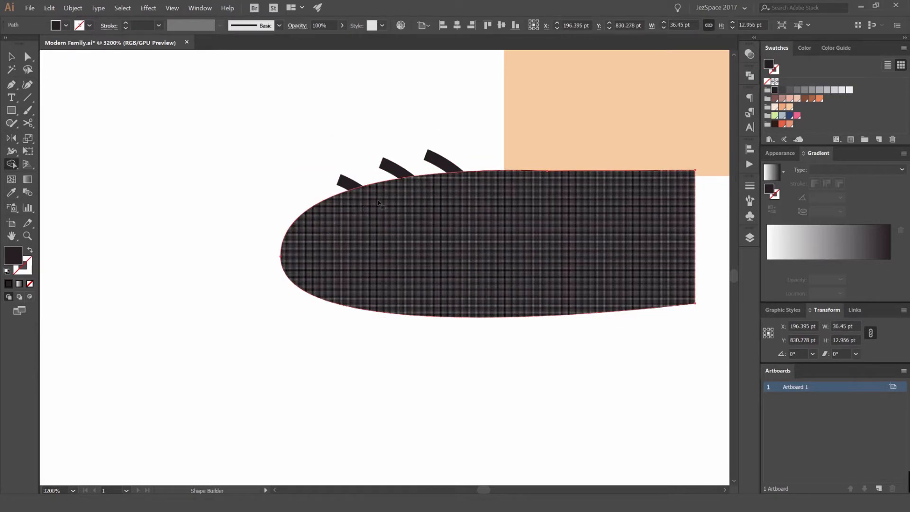
pyautogui.moveTo(456, 156); pyautogui.dragTo(335, 192)
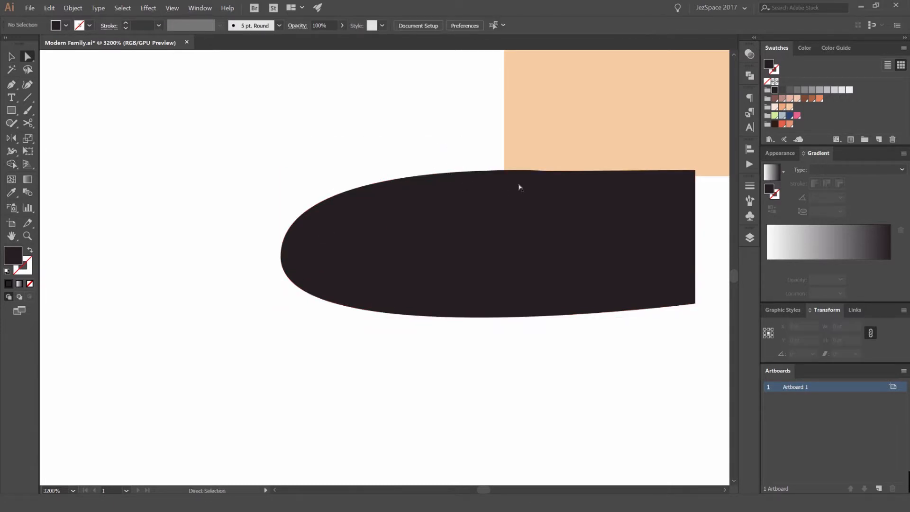
# - Fill the three lace pieces on the shoe with the red-orange swatch
pyautogui.press('a')
pyautogui.press('v')
pyautogui.click(470, 187)
pyautogui.keyDown('shift'); pyautogui.click(422, 195); pyautogui.keyUp('shift')
pyautogui.keyDown('shift'); pyautogui.click(377, 209); pyautogui.keyUp('shift')
pyautogui.click(775, 107)
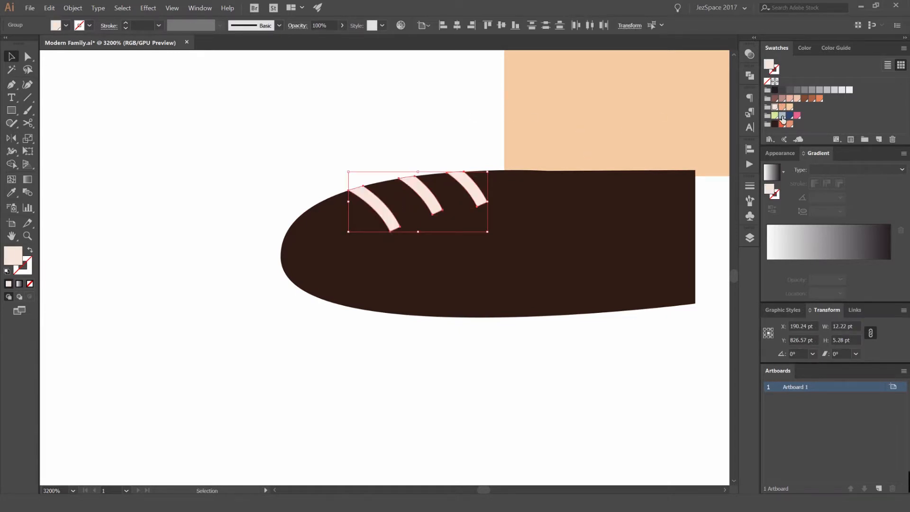
pyautogui.click(789, 116)
pyautogui.click(778, 124)
pyautogui.click(790, 124)
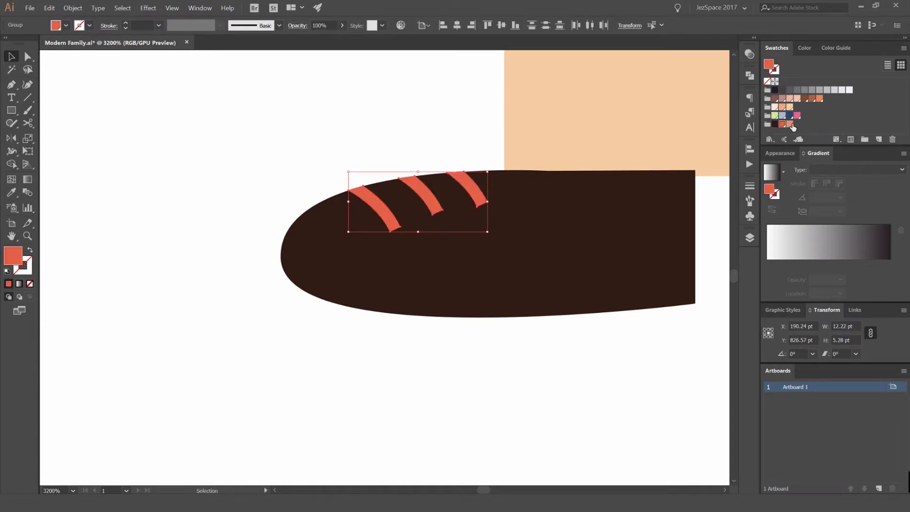
# - Try to reflect a copy of the ungrouped left shoe about the notch of the shorts
pyautogui.click(431, 137)
pyautogui.scroll(-6, 423, 136)
pyautogui.moveTo(441, 142)
pyautogui.mouseDown()
pyautogui.moveTo(419, 197)
pyautogui.moveTo(456, 210)
pyautogui.moveTo(423, 241)
pyautogui.moveTo(422, 291)
pyautogui.mouseUp()
pyautogui.scroll(4, 420, 199)
pyautogui.click(418, 200)
pyautogui.click(479, 171)
pyautogui.scroll(-1, 479, 180)
pyautogui.scroll(-3, 475, 197)
pyautogui.scroll(1, 421, 240)
pyautogui.click(408, 239)
pyautogui.press('o')
pyautogui.keyDown('alt'); pyautogui.click(440, 162); pyautogui.keyUp('alt')
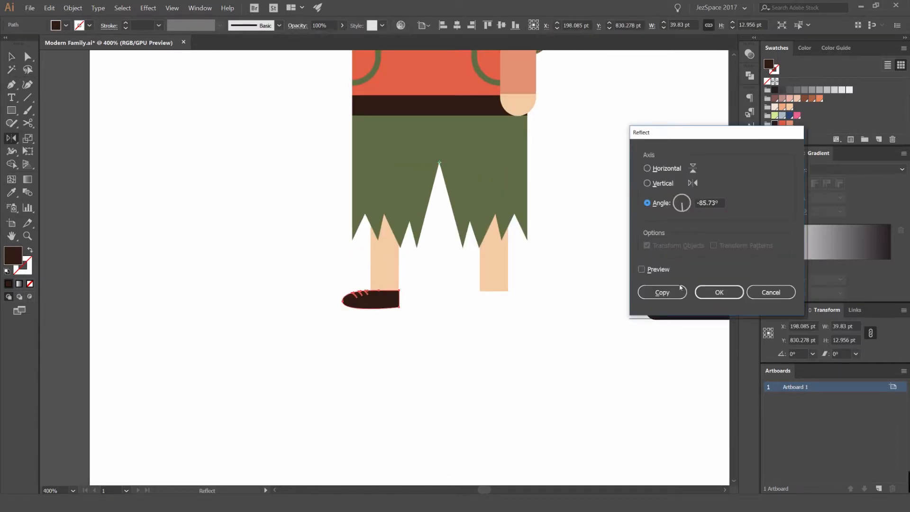
pyautogui.click(642, 270)
pyautogui.click(663, 292)
pyautogui.hotkey('ctrl', 'z')
# - Group the left shoe with its three laces
pyautogui.press('v')
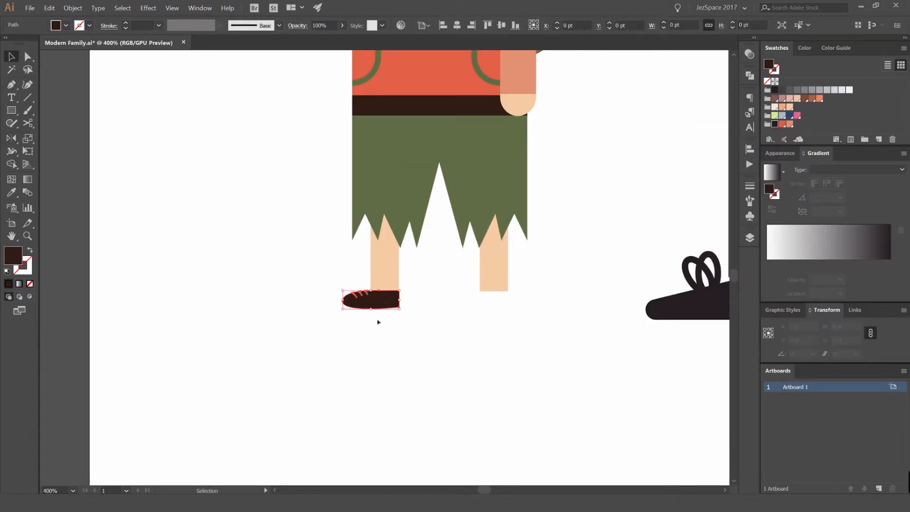
pyautogui.moveTo(377, 322); pyautogui.dragTo(378, 328)
pyautogui.hotkey('ctrl', 'z')
pyautogui.scroll(3, 357, 289)
pyautogui.moveTo(380, 287); pyautogui.dragTo(346, 334)
pyautogui.press('a')
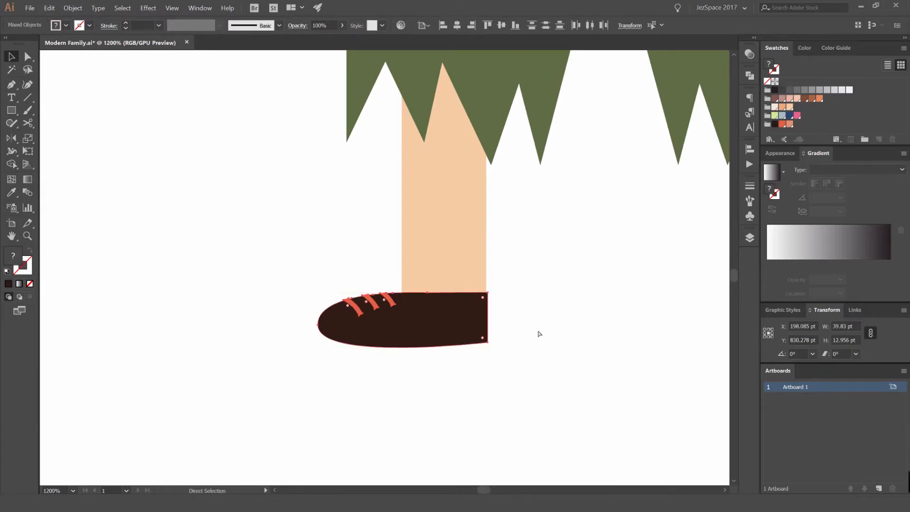
pyautogui.hotkey('ctrl', 'g')
pyautogui.click(539, 334)
pyautogui.moveTo(448, 325); pyautogui.dragTo(482, 360)
pyautogui.hotkey('ctrl', 'z')
pyautogui.scroll(-1, 556, 307)
pyautogui.moveTo(557, 307); pyautogui.dragTo(454, 316)
# - Reflect a copy of the grouped left shoe about the notch of the shorts at an angle of -85.73°
pyautogui.press('o')
pyautogui.moveTo(492, 66); pyautogui.dragTo(480, 96)
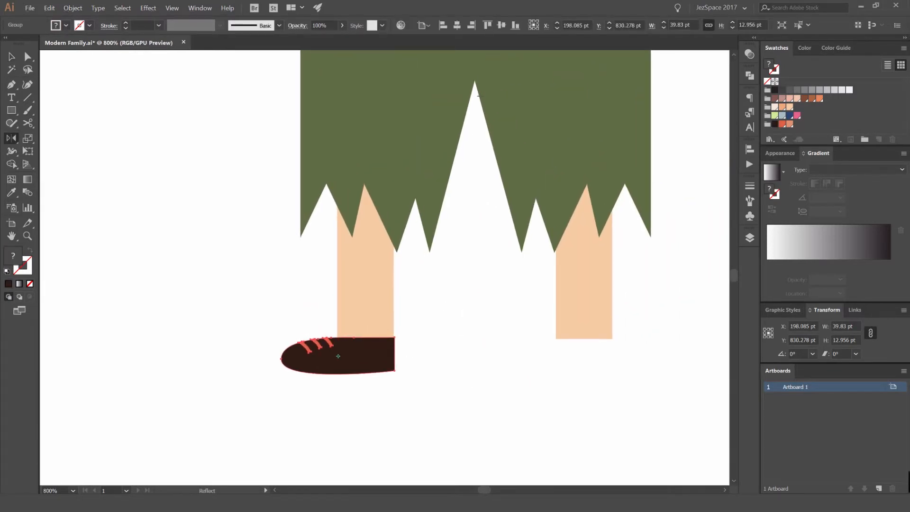
pyautogui.keyDown('alt'); pyautogui.click(474, 81); pyautogui.keyUp('alt')
pyautogui.click(663, 292)
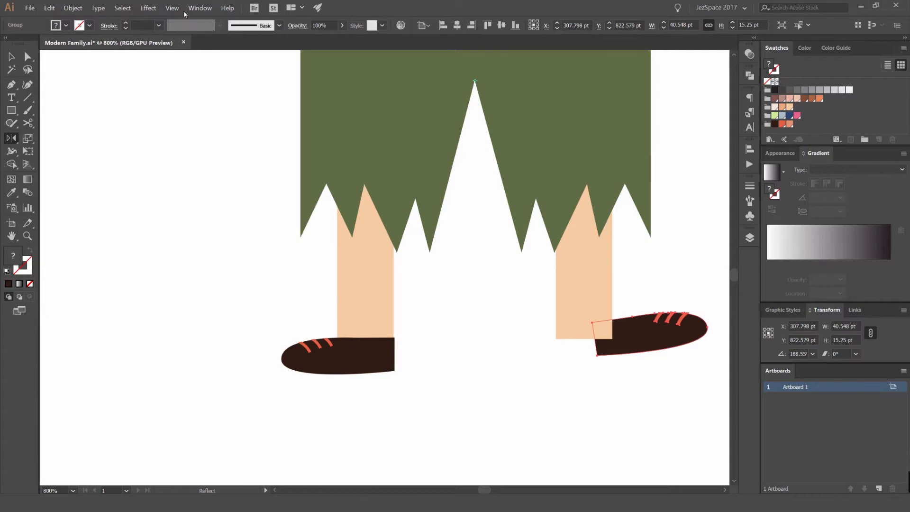
# - Turn off Snap to Grid
pyautogui.click(172, 8)
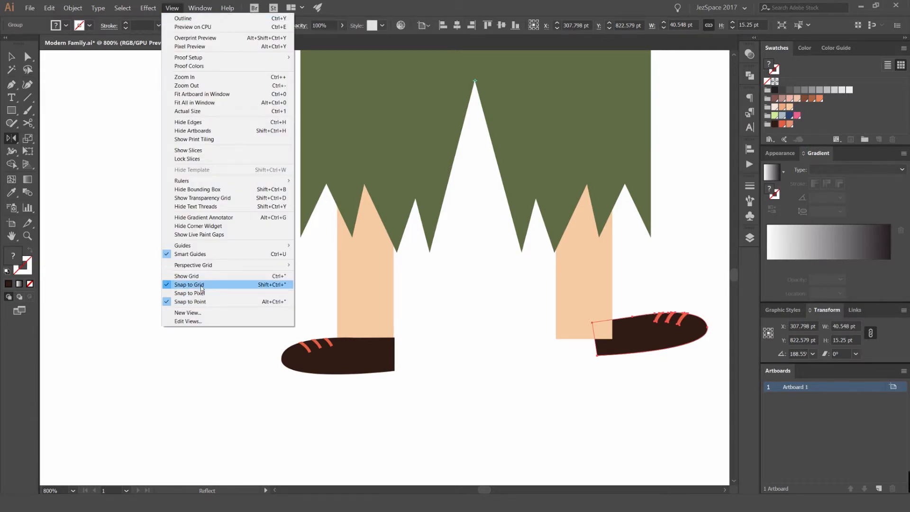
pyautogui.click(200, 285)
pyautogui.press('v')
pyautogui.click(193, 273)
# - Delete the tilted shoe copy at the boy's right leg
pyautogui.scroll(-4, 194, 273)
pyautogui.scroll(4, 301, 293)
pyautogui.moveTo(301, 294); pyautogui.dragTo(449, 274)
pyautogui.click(452, 262)
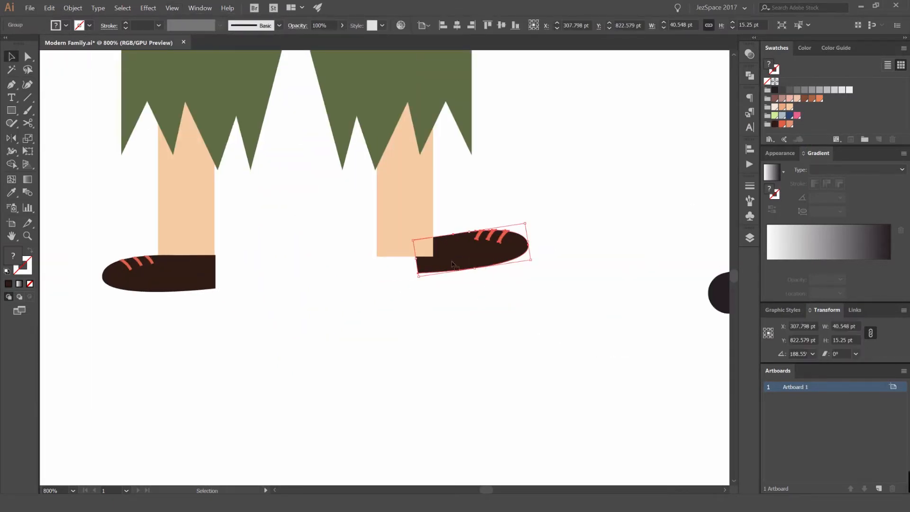
pyautogui.scroll(-4, 351, 267)
pyautogui.moveTo(338, 271); pyautogui.dragTo(433, 286)
pyautogui.press('Delete')
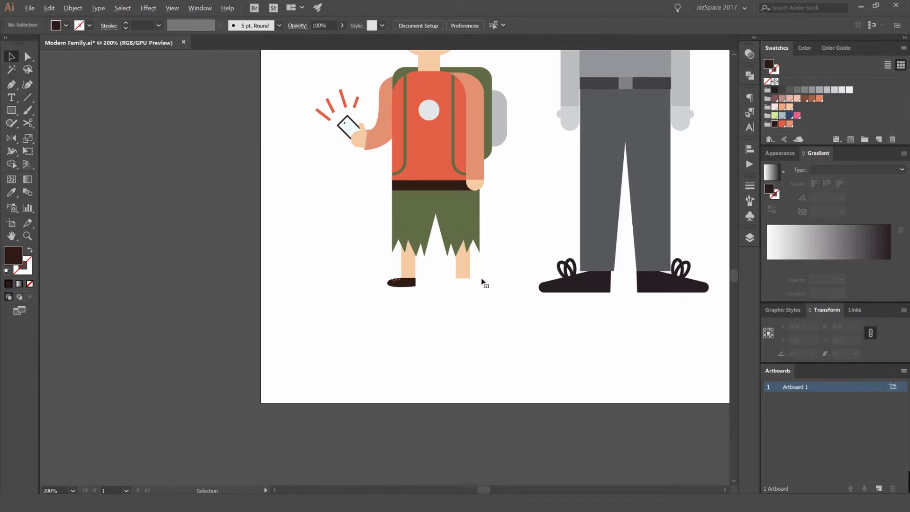
# - Preview reflecting the remaining shoe about the notch of the shorts and cancel the reflection
pyautogui.scroll(2, 445, 287)
pyautogui.click(371, 281)
pyautogui.moveTo(437, 190); pyautogui.dragTo(432, 261)
pyautogui.press('o')
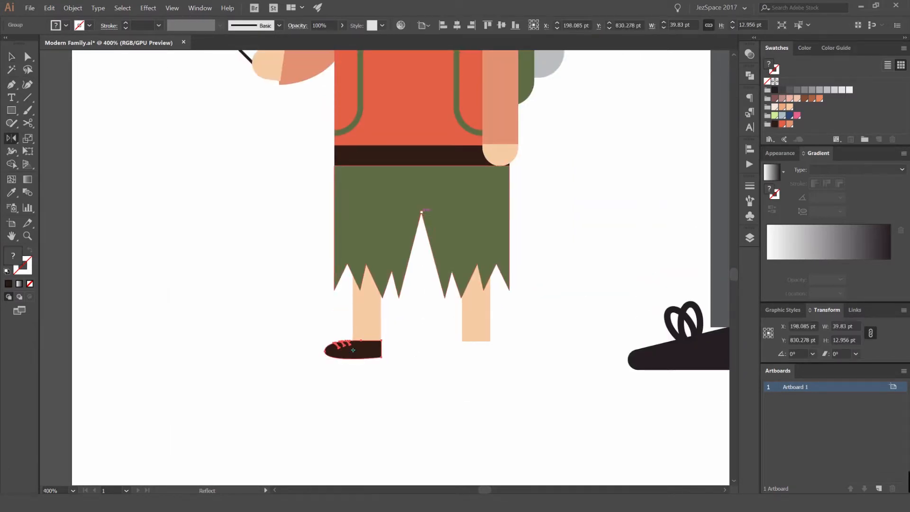
pyautogui.keyDown('alt'); pyautogui.click(424, 215); pyautogui.keyUp('alt')
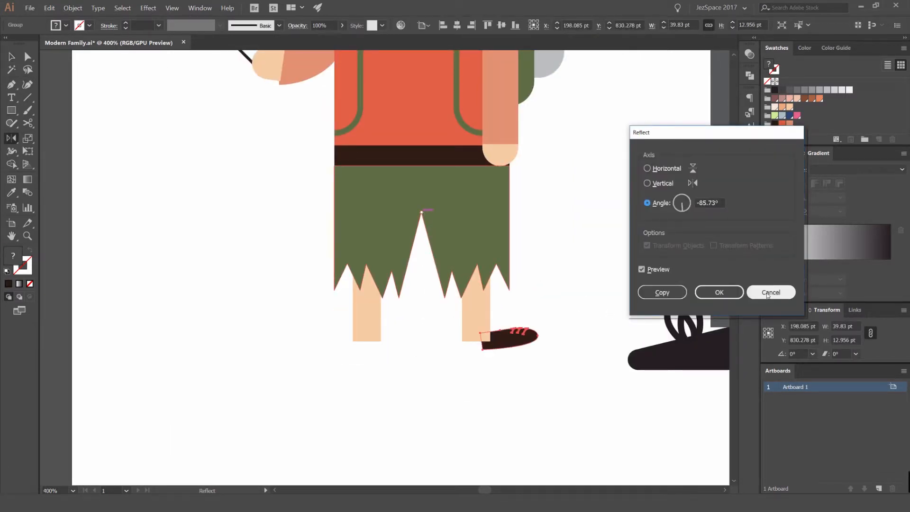
pyautogui.click(753, 293)
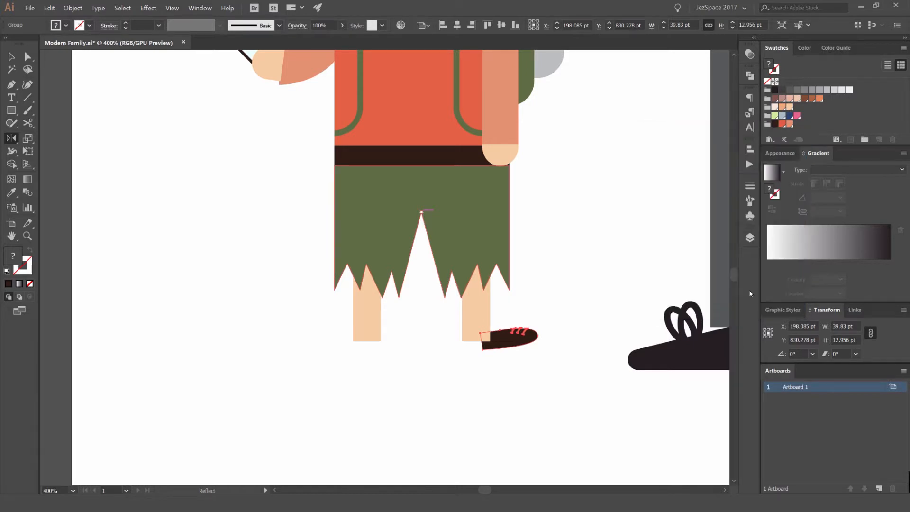
# - Try to reflect a copy of the left shoe about the centre of the round shirt badge
pyautogui.press('v')
pyautogui.click(406, 355)
pyautogui.moveTo(378, 356); pyautogui.dragTo(365, 381)
pyautogui.hotkey('ctrl', 'z')
pyautogui.scroll(3, 424, 237)
pyautogui.press('o')
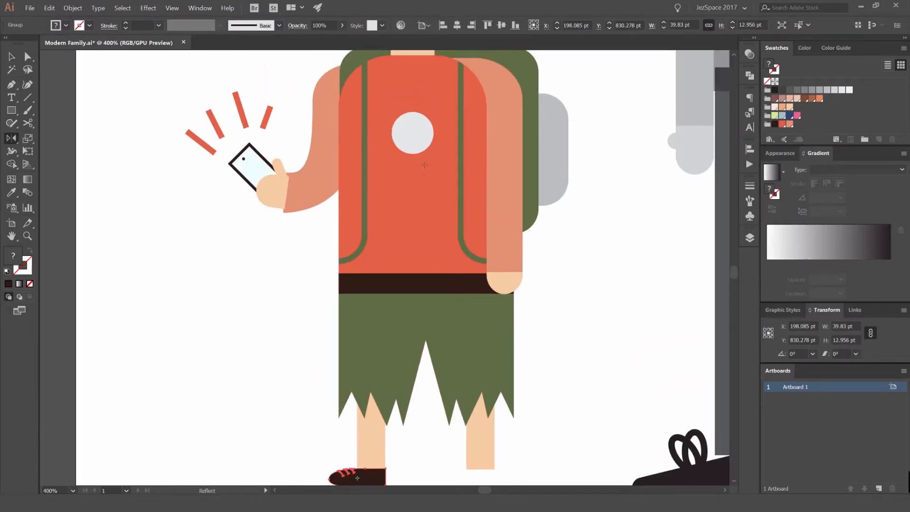
pyautogui.keyDown('alt'); pyautogui.click(412, 132); pyautogui.keyUp('alt')
pyautogui.click(663, 292)
pyautogui.scroll(-3, 474, 285)
pyautogui.press('v')
pyautogui.click(493, 338)
pyautogui.hotkey('ctrl', 'z')
pyautogui.hotkey('ctrl', 'z')
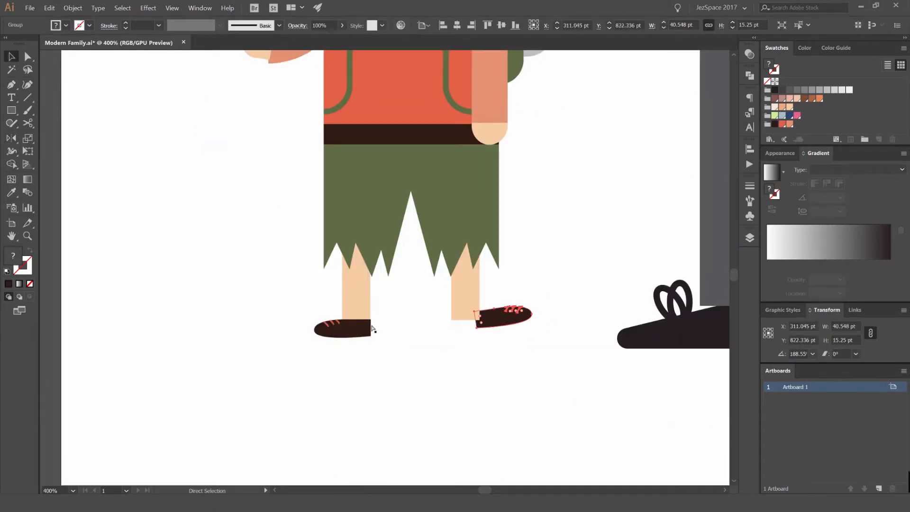
# - Reflect a copy of the left shoe across a vertical axis through the notch of the shorts onto the other leg
pyautogui.press('o')
pyautogui.keyDown('alt'); pyautogui.click(411, 192); pyautogui.keyUp('alt')
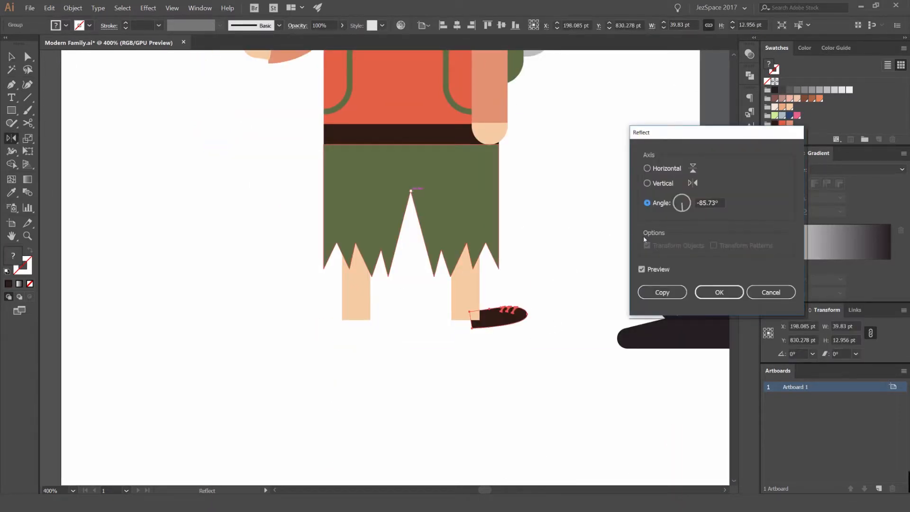
pyautogui.click(718, 203)
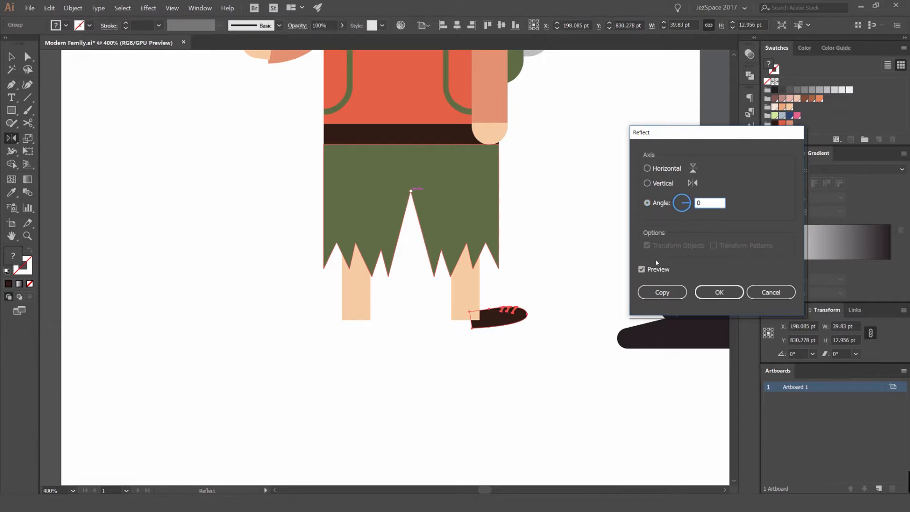
pyautogui.click(652, 269)
pyautogui.click(644, 271)
pyautogui.click(644, 271)
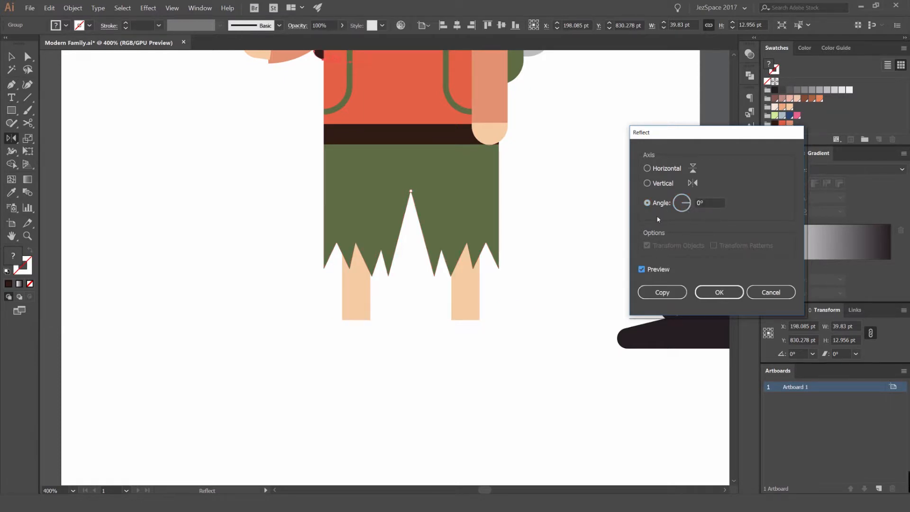
pyautogui.click(654, 184)
pyautogui.click(655, 297)
pyautogui.press('v')
pyautogui.click(557, 293)
pyautogui.scroll(-2, 556, 292)
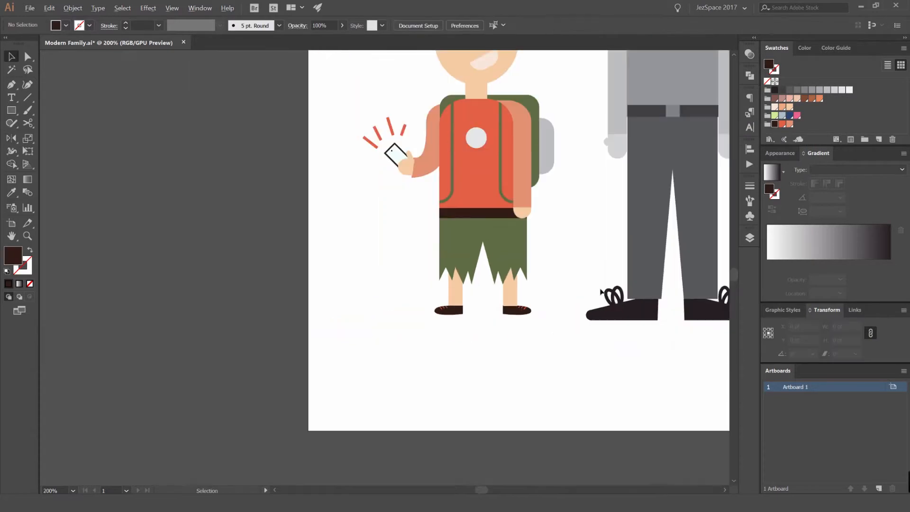
# - Fill the boy's neck with the darker orange skin swatch
pyautogui.scroll(-3, 480, 264)
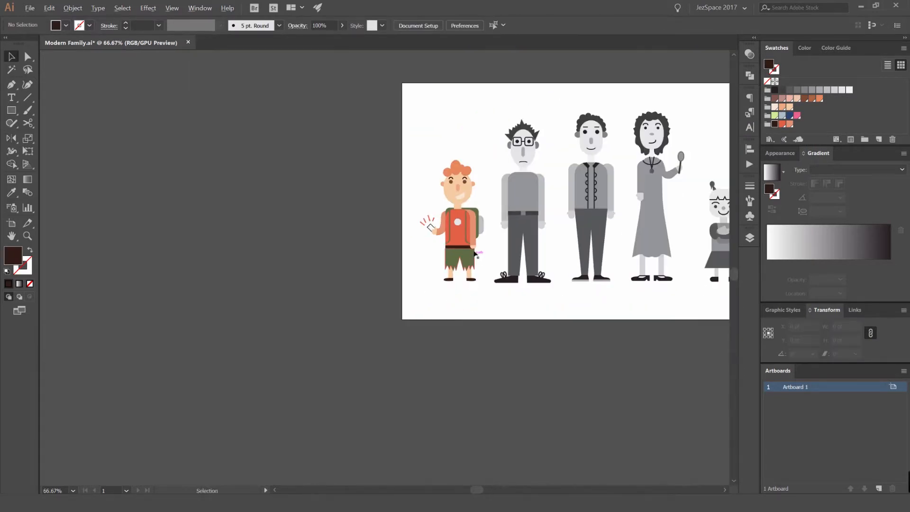
pyautogui.scroll(7, 461, 205)
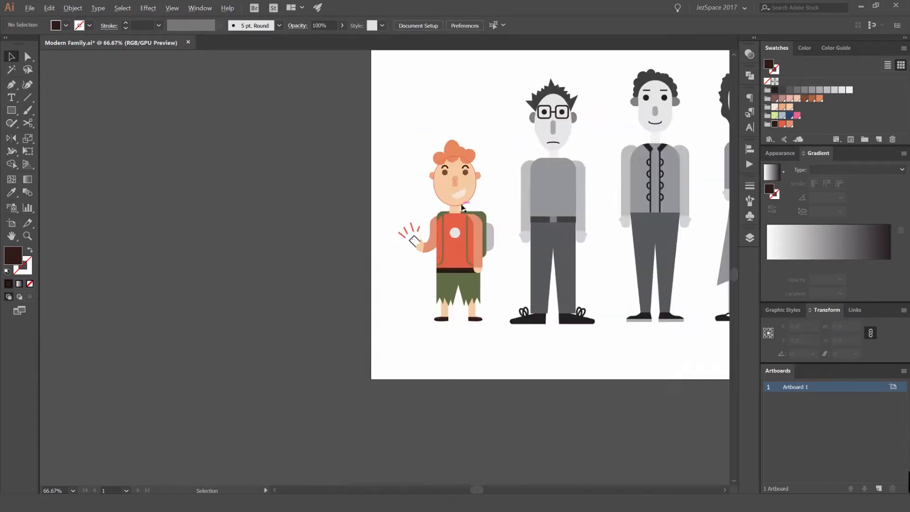
pyautogui.click(438, 214)
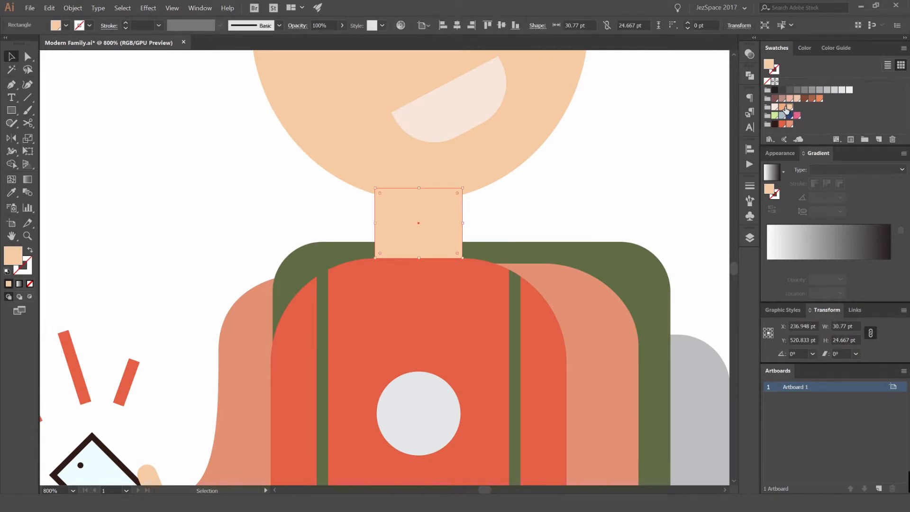
pyautogui.click(787, 109)
pyautogui.scroll(-5, 626, 167)
pyautogui.click(558, 177)
pyautogui.moveTo(560, 180); pyautogui.dragTo(504, 197)
pyautogui.moveTo(542, 248); pyautogui.dragTo(451, 224)
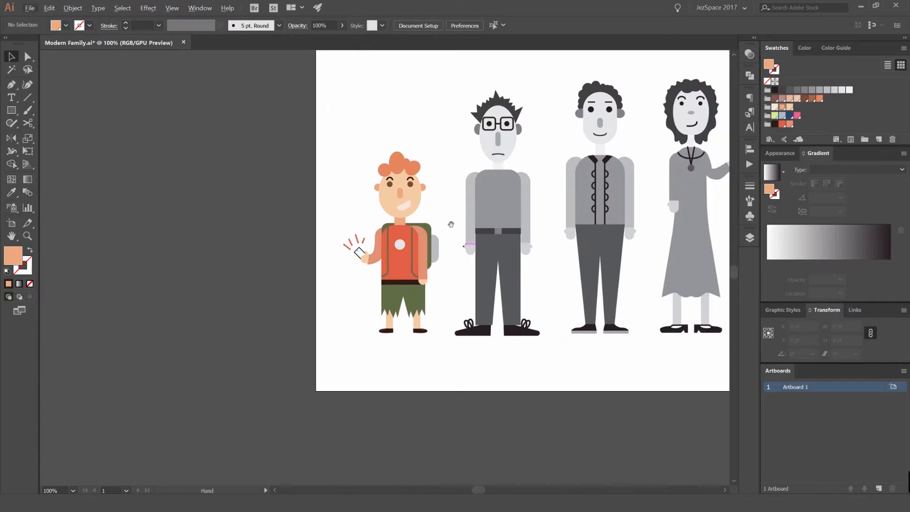
# - Change the phone screen's fill to a stronger light blue by setting red to 220, giving DCFFFF
pyautogui.scroll(6, 356, 259)
pyautogui.press('a')
pyautogui.click(402, 256)
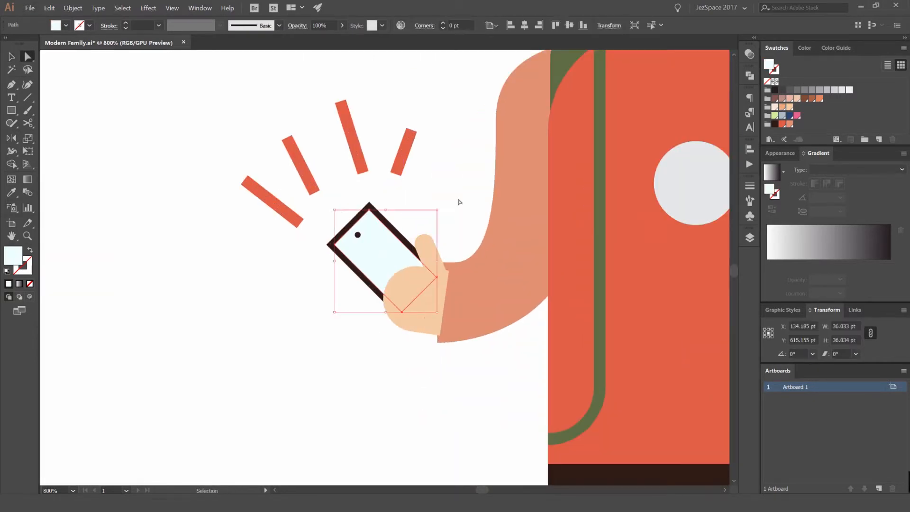
pyautogui.click(800, 100)
pyautogui.hotkey('ctrl', 'z')
pyautogui.click(824, 48)
pyautogui.click(806, 48)
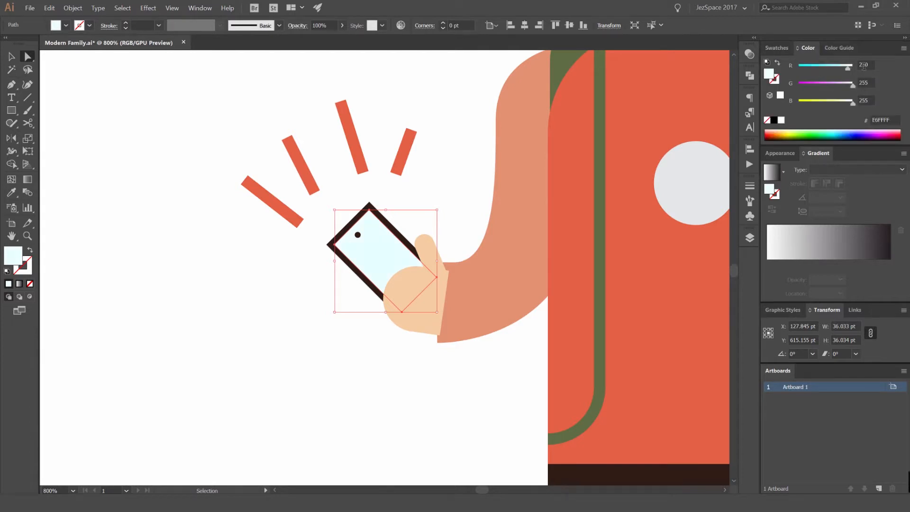
pyautogui.click(474, 85)
pyautogui.scroll(-6, 470, 88)
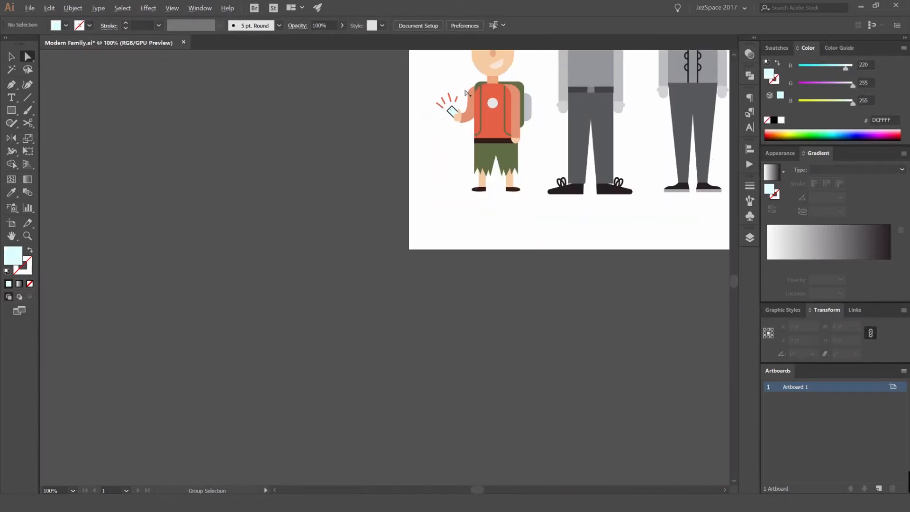
pyautogui.scroll(6, 403, 161)
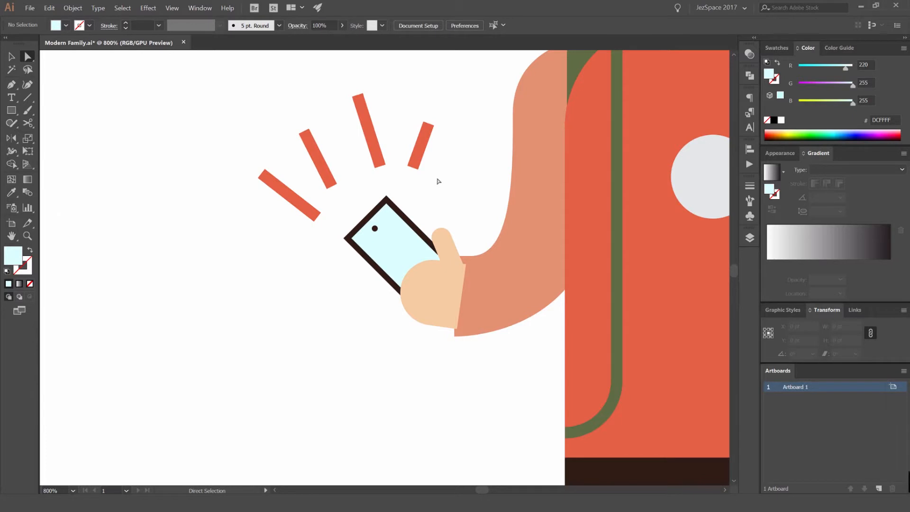
pyautogui.scroll(-4, 439, 181)
# - Check the character layers and bring the boy and the teen into view
pyautogui.click(345, 149)
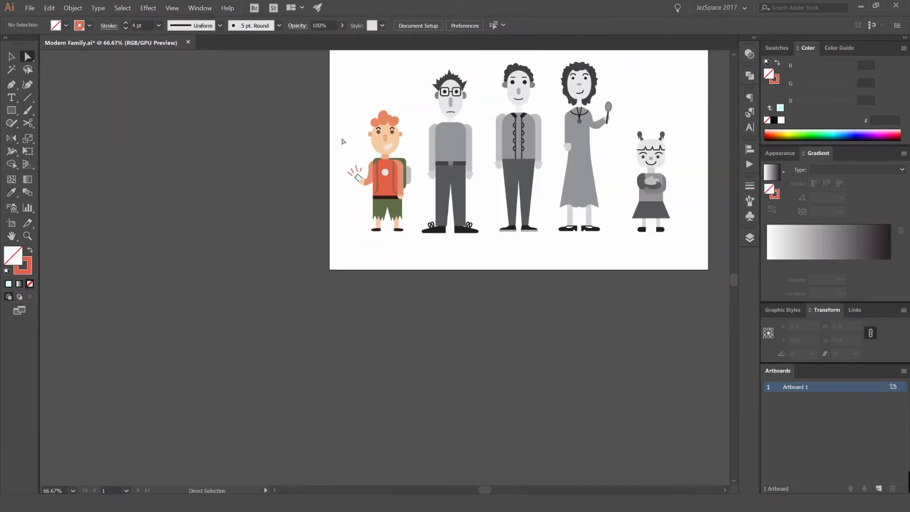
pyautogui.scroll(5, 370, 119)
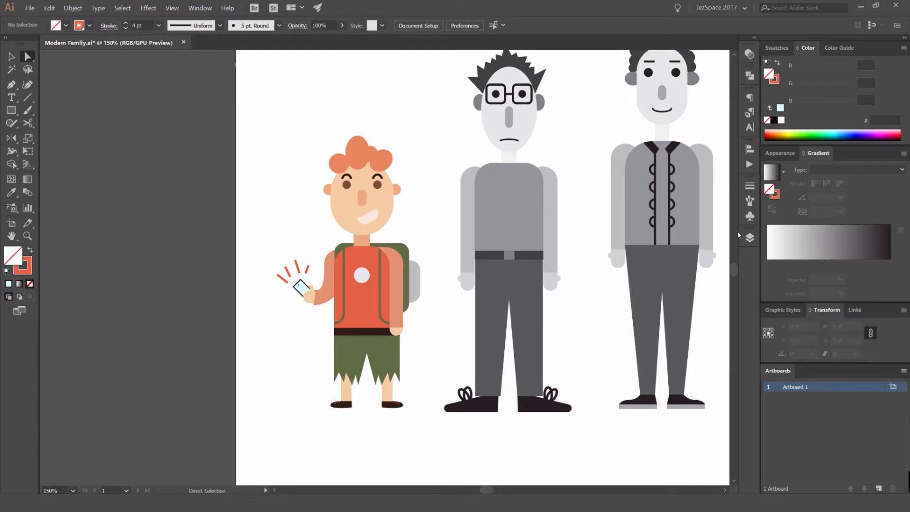
pyautogui.click(750, 238)
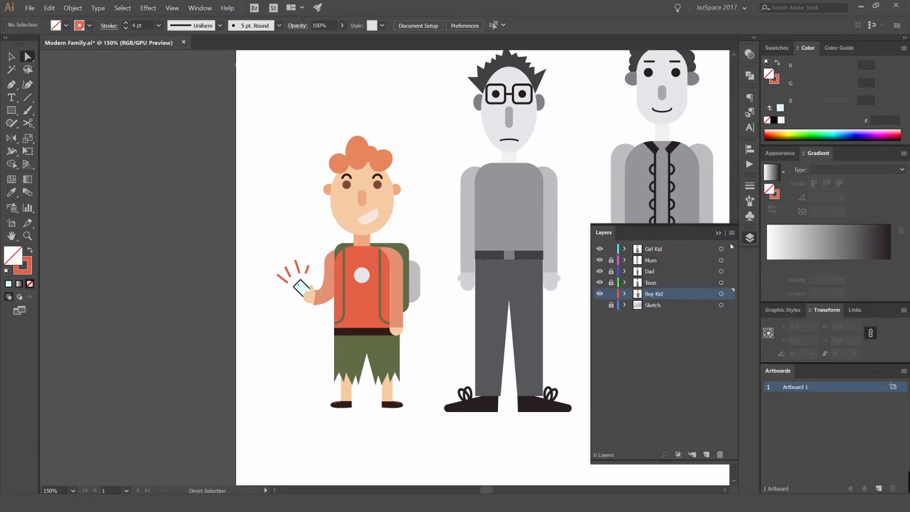
pyautogui.click(750, 238)
pyautogui.moveTo(526, 166); pyautogui.dragTo(460, 189)
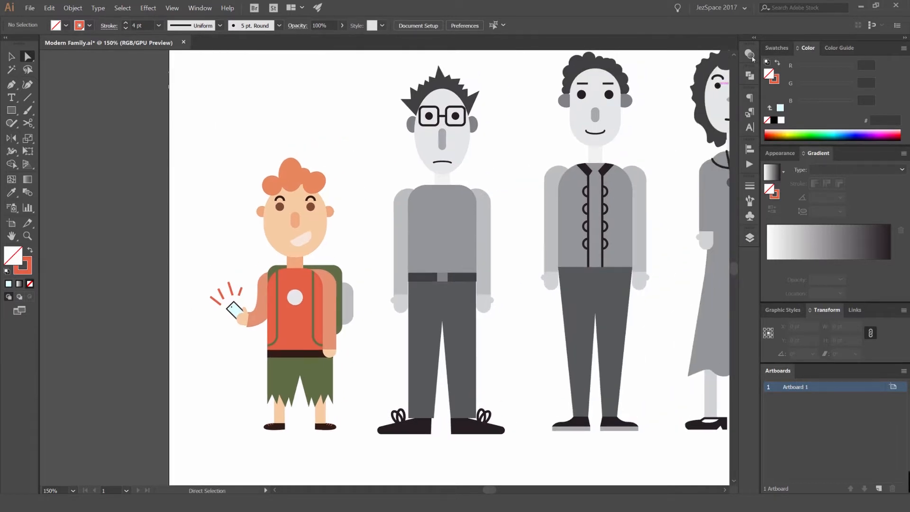
# - Build a Shades harmony from the dark blue swatch and save it to the swatches as a color group
pyautogui.click(777, 48)
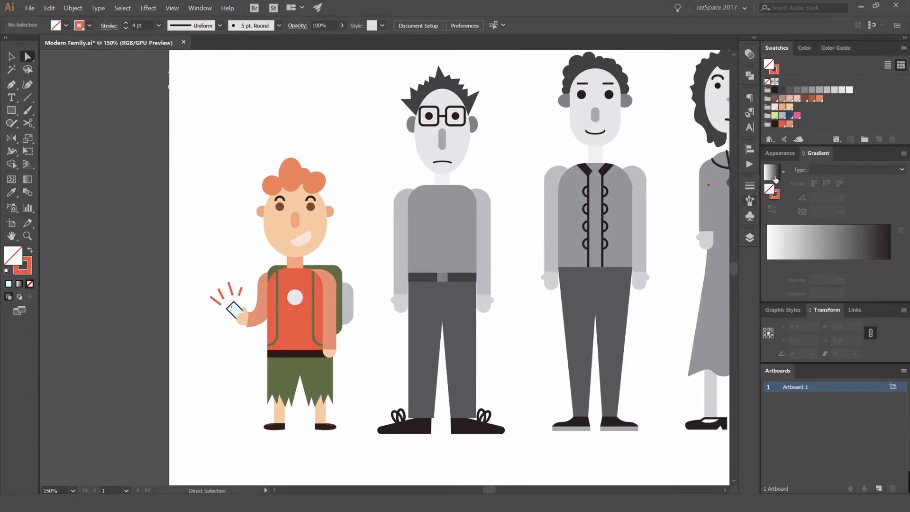
pyautogui.moveTo(822, 147); pyautogui.dragTo(791, 196)
pyautogui.click(790, 115)
pyautogui.click(837, 48)
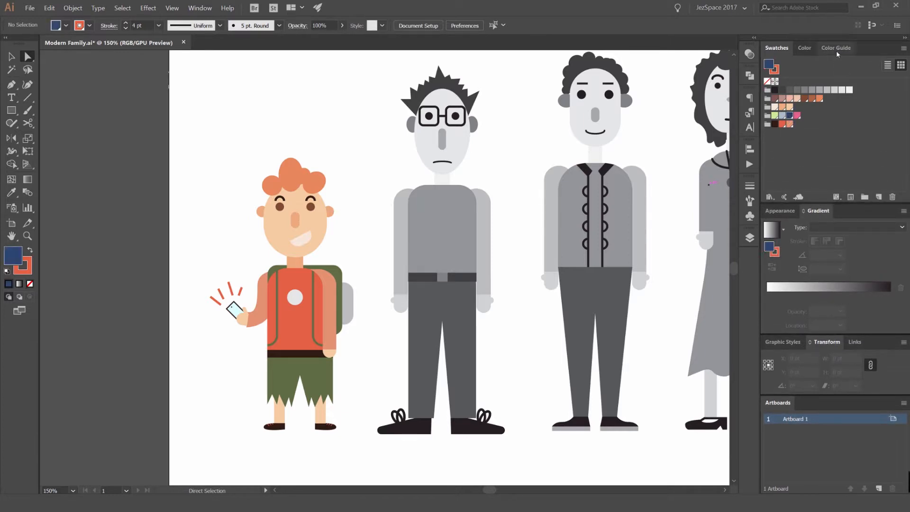
pyautogui.click(902, 66)
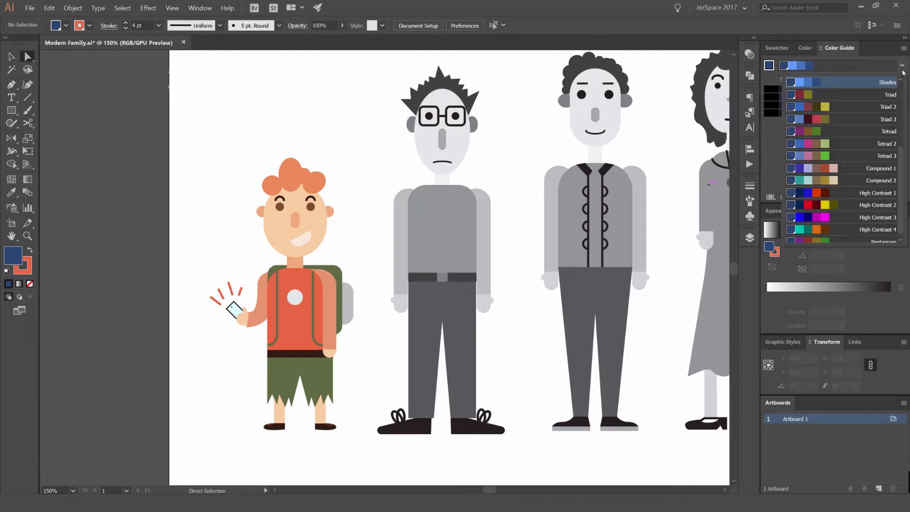
pyautogui.scroll(4, 839, 135)
pyautogui.click(828, 205)
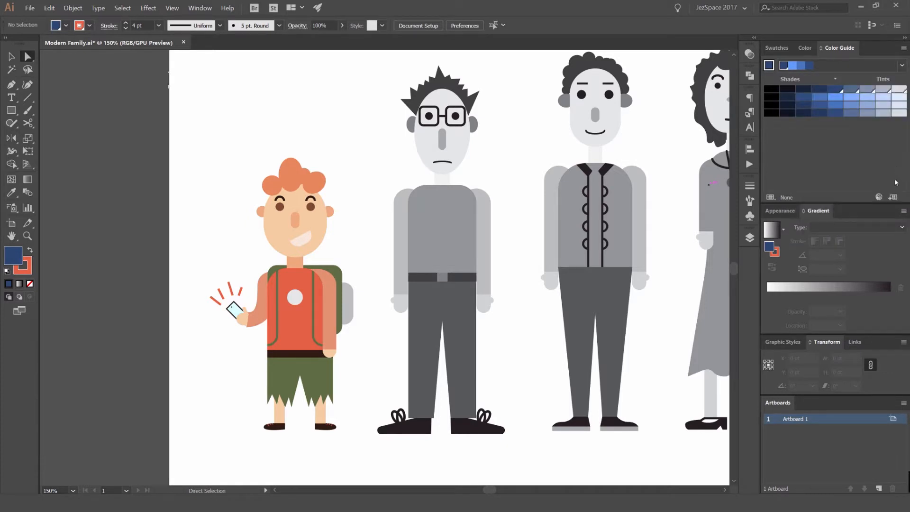
# - Change the dark blue's harmony rule to Analogous 2 and save those colors as another swatch group
pyautogui.click(902, 64)
pyautogui.scroll(4, 848, 161)
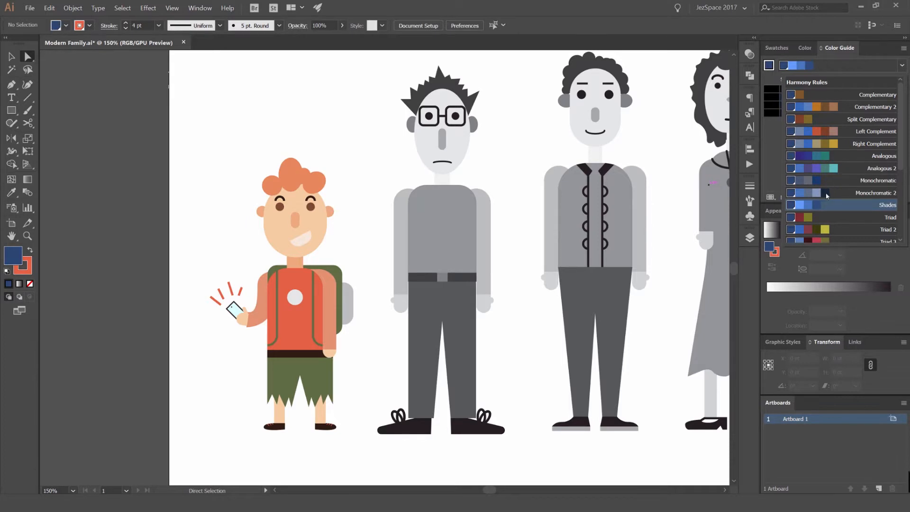
pyautogui.click(880, 169)
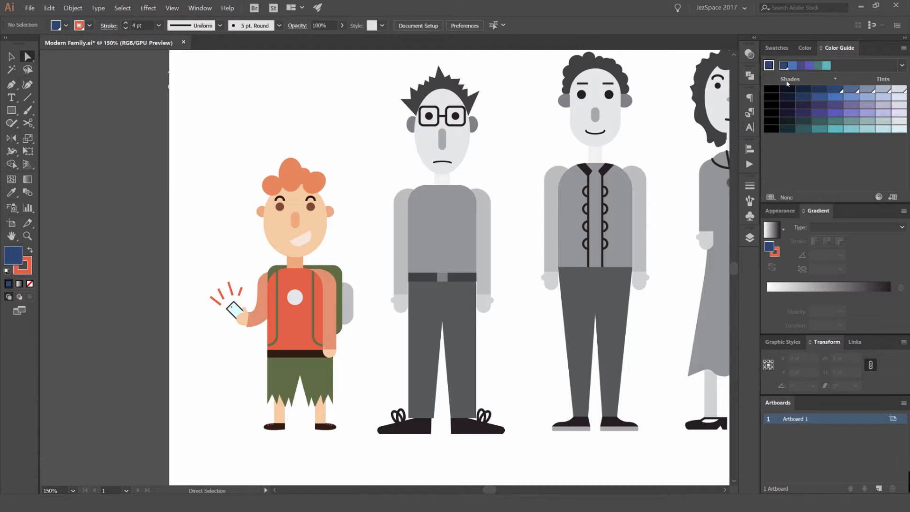
pyautogui.click(778, 49)
# - Fill the bespectacled teen's face with the light skin color sampled from the red-haired boy
pyautogui.press('v')
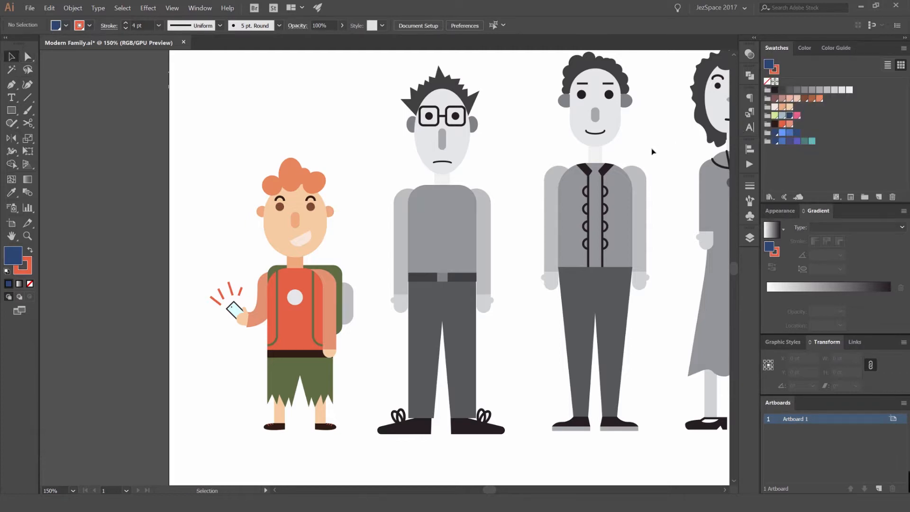
pyautogui.click(418, 229)
pyautogui.click(504, 115)
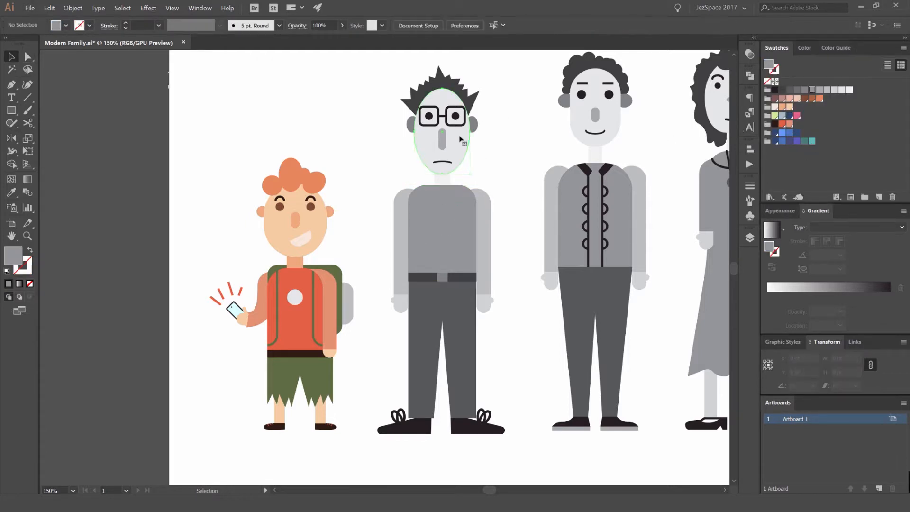
pyautogui.click(461, 142)
pyautogui.scroll(1, 400, 188)
pyautogui.moveTo(420, 225); pyautogui.dragTo(385, 251)
pyautogui.press('i')
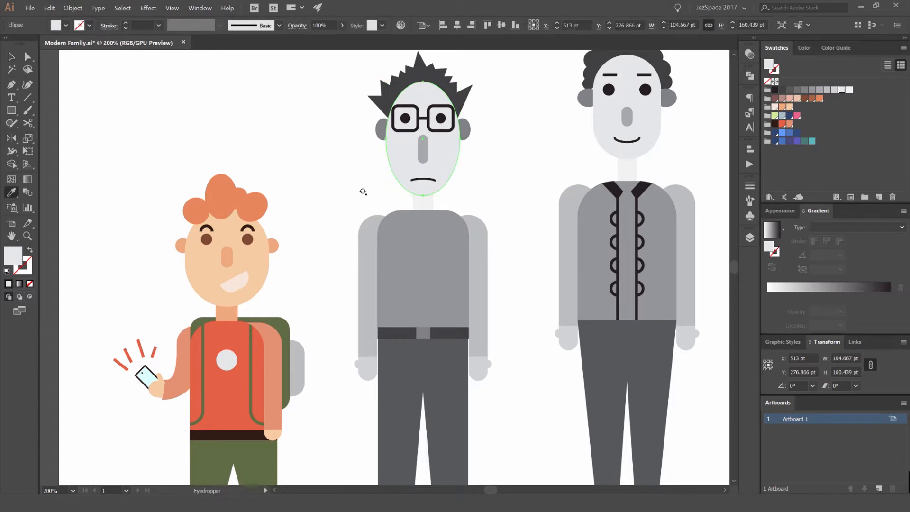
pyautogui.click(279, 242)
# - Fill both of the teen's ears with the darker orange skin color sampled from the boy's ear
pyautogui.press('v')
pyautogui.click(383, 130)
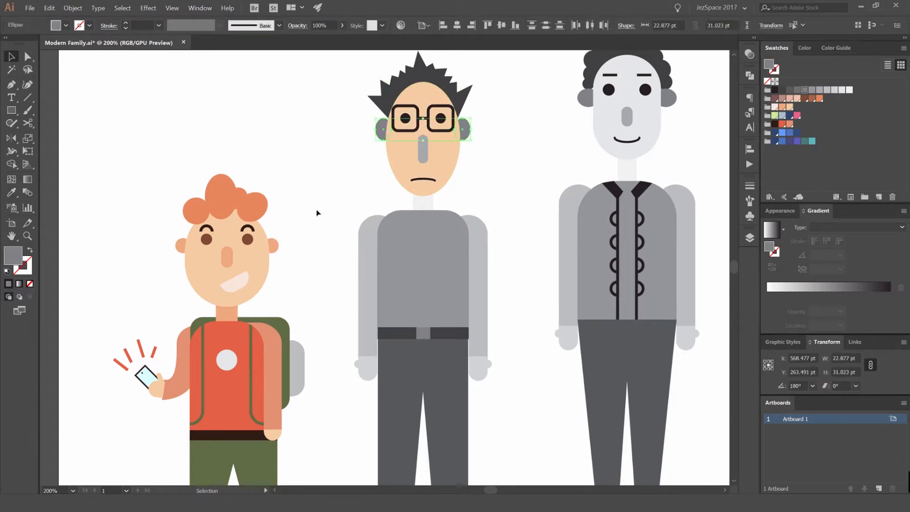
pyautogui.press('i')
pyautogui.click(275, 241)
# - Select the teen's neck rectangle for recoloring
pyautogui.press('v')
pyautogui.click(421, 202)
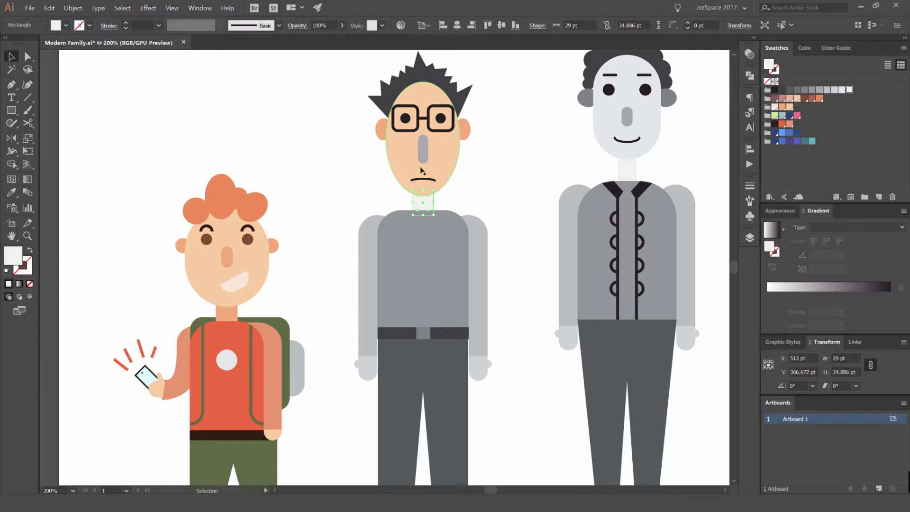
# - Match the teen's neck and nose fills to the darker skin tone of the boy's neck and nose
pyautogui.press('i')
pyautogui.click(233, 309)
pyautogui.press('v')
pyautogui.click(423, 149)
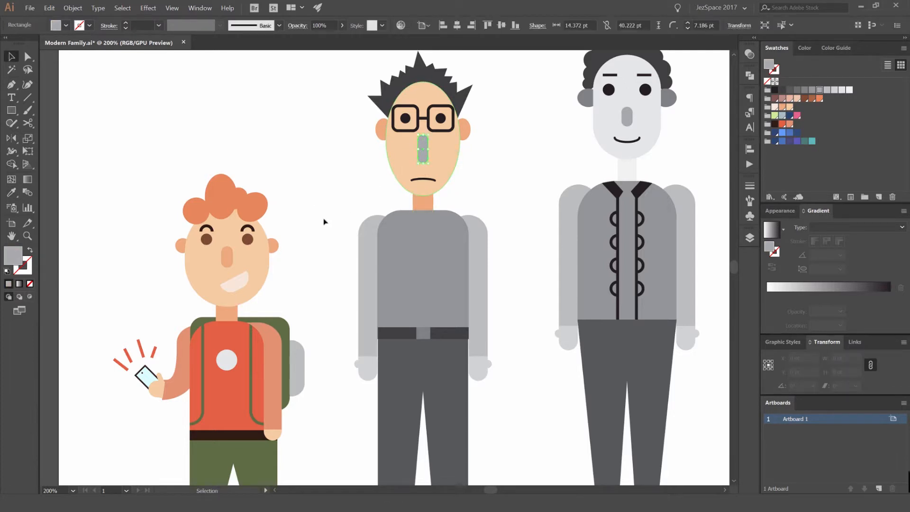
pyautogui.press('i')
pyautogui.click(230, 254)
pyautogui.press('v')
pyautogui.click(328, 184)
# - Fill both of the teen's pupils with the dark brown swatch
pyautogui.scroll(1, 421, 115)
pyautogui.click(449, 120)
pyautogui.keyDown('shift'); pyautogui.click(396, 121); pyautogui.keyUp('shift')
pyautogui.click(775, 124)
pyautogui.click(546, 145)
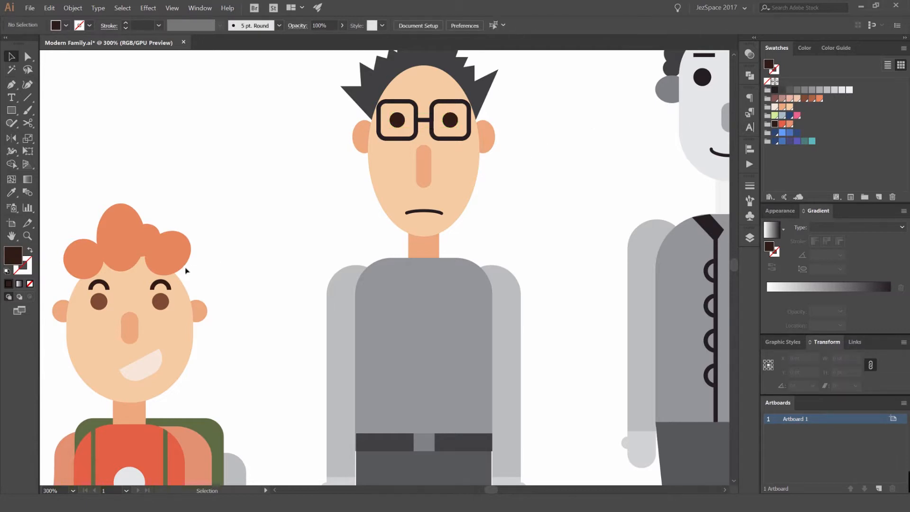
# - Unlock the Boy Kid layer and select the boy's two eyes
pyautogui.moveTo(243, 254); pyautogui.dragTo(397, 204)
pyautogui.click(750, 238)
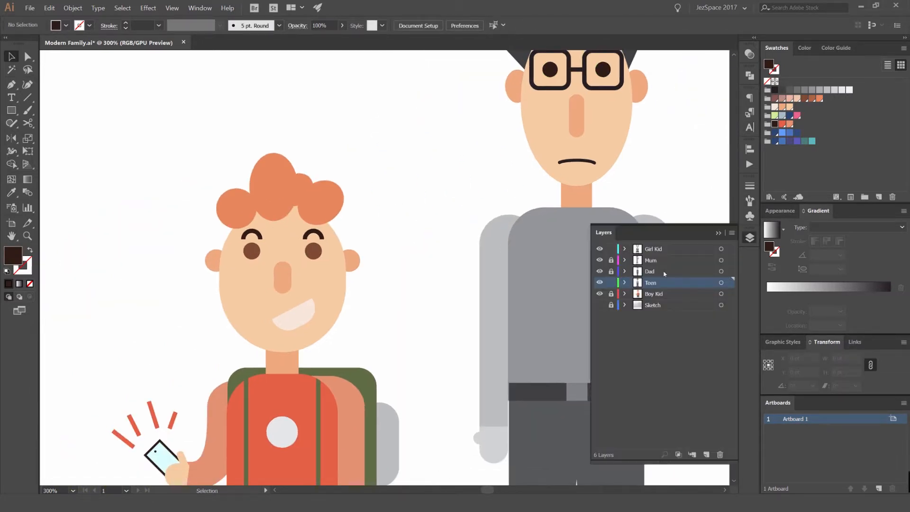
pyautogui.click(317, 255)
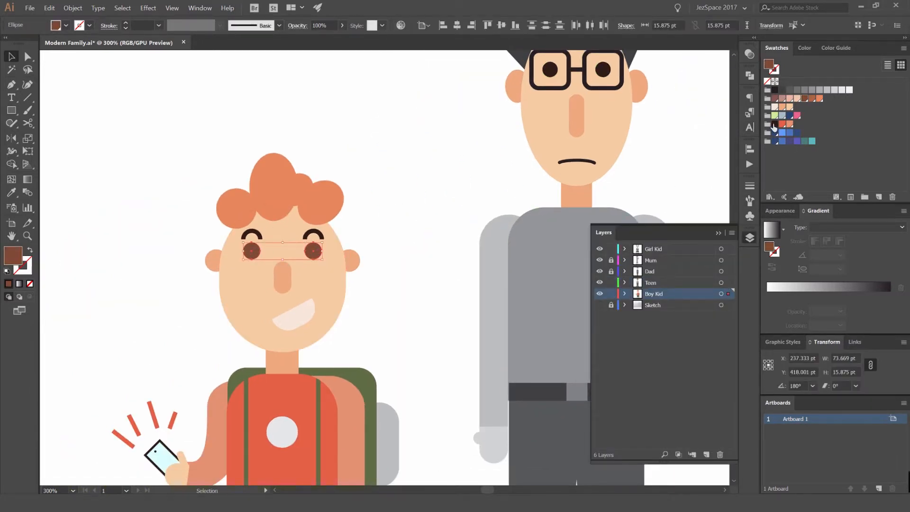
pyautogui.click(451, 146)
pyautogui.moveTo(451, 181); pyautogui.dragTo(345, 269)
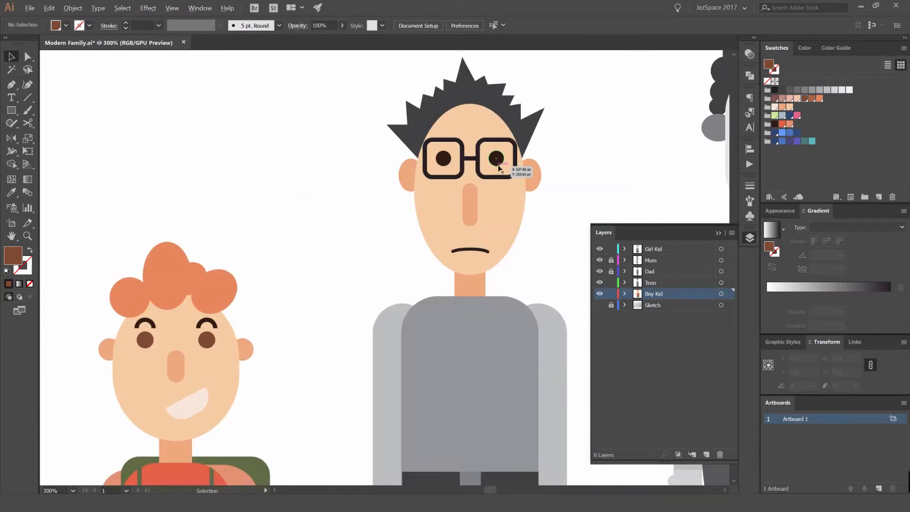
# - Change the stroke of the teen's glasses, both frames and the bridge, to the dark brown swatch
pyautogui.scroll(2, 499, 166)
pyautogui.click(497, 158)
pyautogui.click(517, 143)
pyautogui.click(525, 120)
pyautogui.keyDown('shift'); pyautogui.click(421, 119); pyautogui.keyUp('shift')
pyautogui.click(440, 152)
pyautogui.keyDown('shift'); pyautogui.click(419, 124); pyautogui.keyUp('shift')
pyautogui.click(424, 135)
pyautogui.keyDown('shift'); pyautogui.click(439, 151); pyautogui.keyUp('shift')
pyautogui.keyDown('shift'); pyautogui.click(456, 135); pyautogui.keyUp('shift')
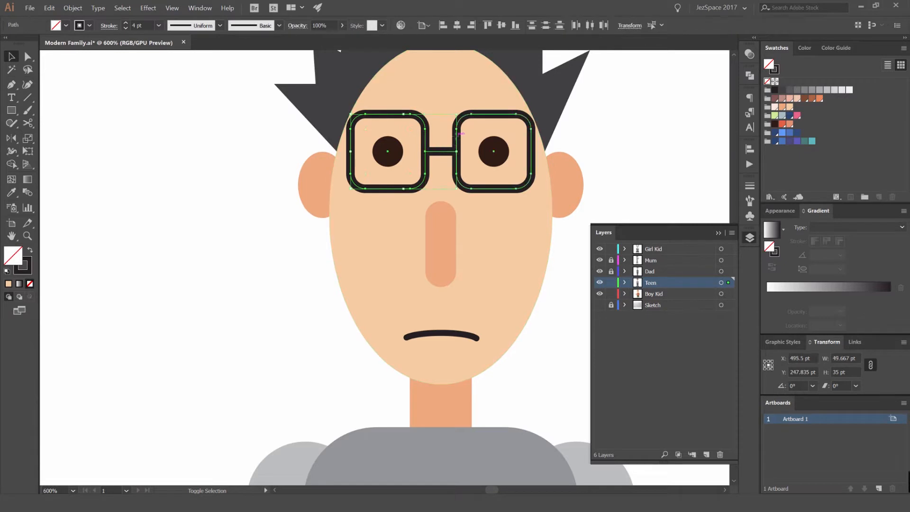
pyautogui.scroll(1, 454, 135)
pyautogui.press('x')
pyautogui.click(775, 125)
pyautogui.click(646, 149)
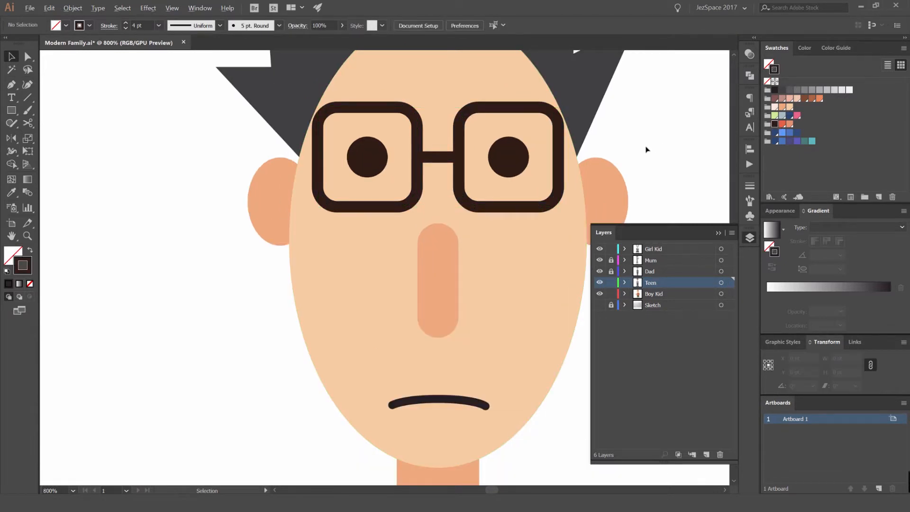
# - Remove the stroke from the teen's spiky hair and fill it with the brown swatch (R=126 G=75 B=52)
pyautogui.scroll(-3, 618, 193)
pyautogui.scroll(2, 577, 195)
pyautogui.click(750, 238)
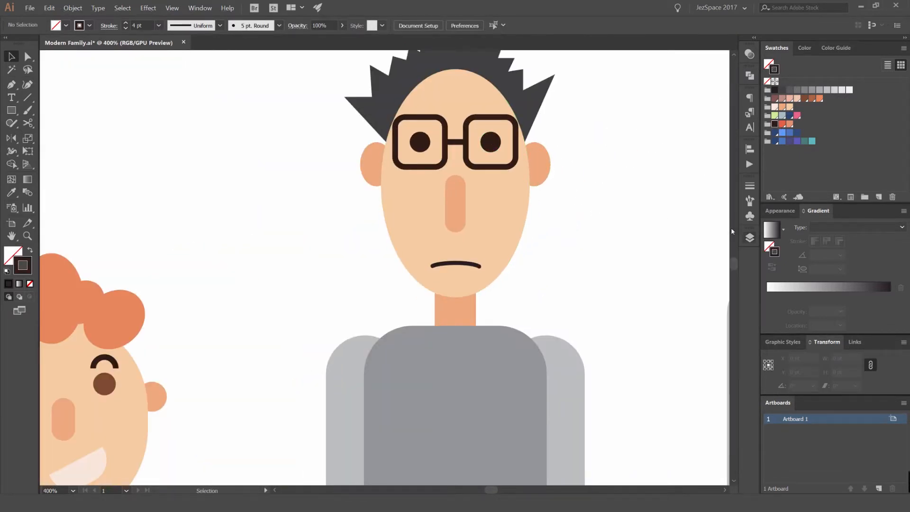
pyautogui.click(542, 94)
pyautogui.click(782, 124)
pyautogui.moveTo(679, 116); pyautogui.dragTo(692, 186)
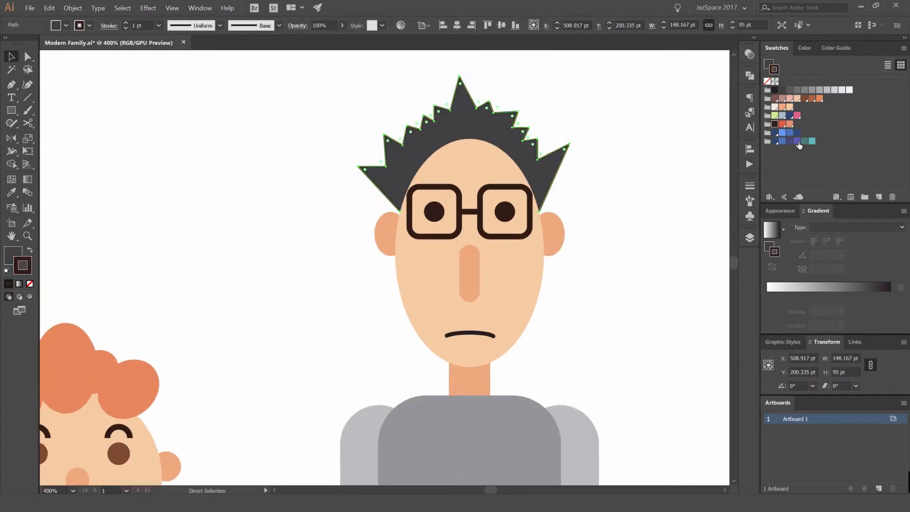
pyautogui.press('/')
pyautogui.press('x')
pyautogui.click(805, 98)
# - Try the muted reddish-brown swatch on the teen's hair and undo it
pyautogui.click(775, 99)
pyautogui.click(696, 107)
pyautogui.scroll(-5, 640, 123)
pyautogui.scroll(3, 611, 144)
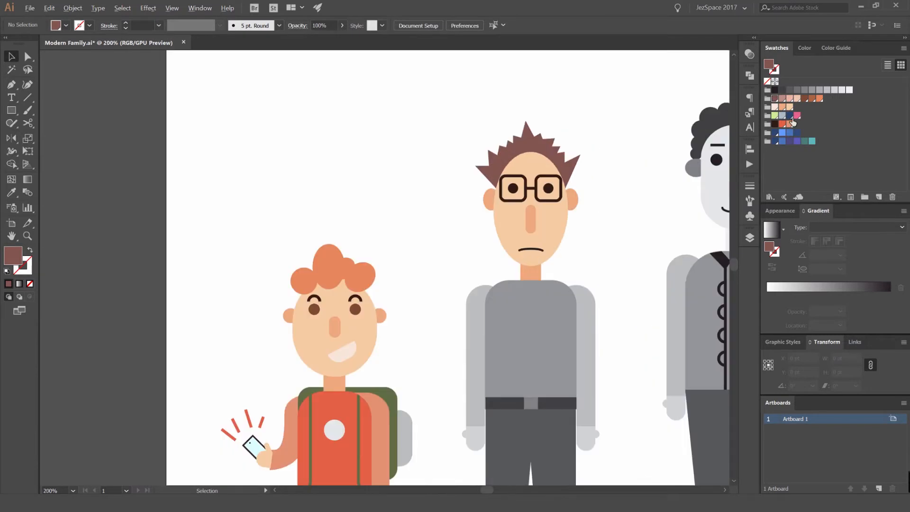
pyautogui.hotkey('ctrl', 'z')
pyautogui.hotkey('ctrl', 'z')
# - Darken the teen's hair to a deep brown shade from the Color Guide
pyautogui.click(805, 48)
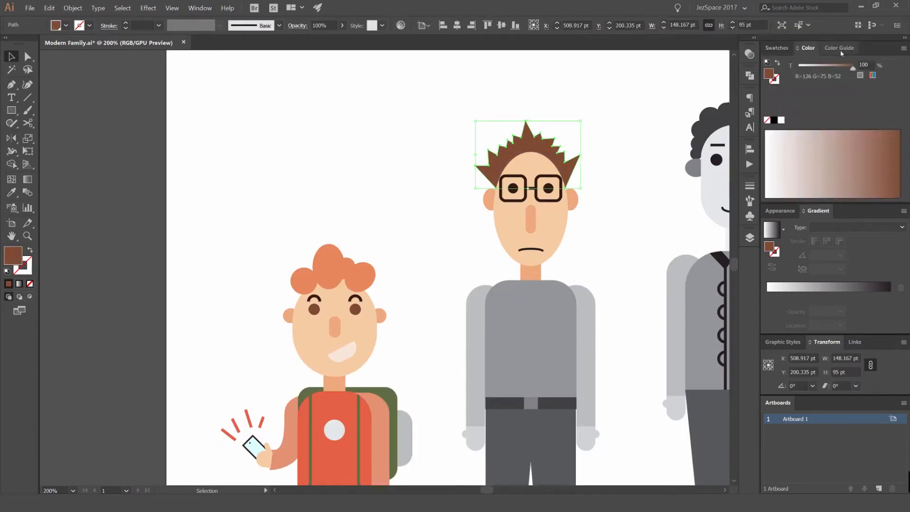
pyautogui.click(838, 48)
pyautogui.click(804, 89)
pyautogui.click(604, 108)
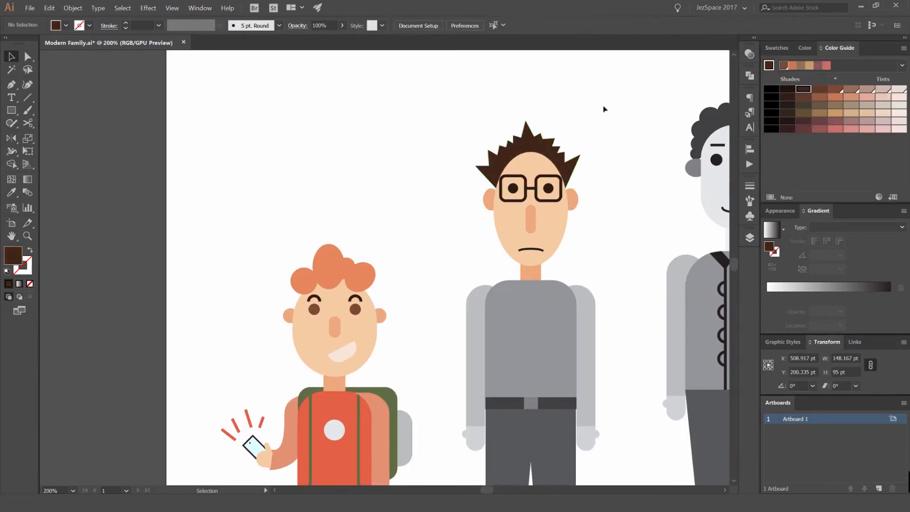
# - Set the stroke weight of the teen's mouth to 4 pt
pyautogui.scroll(-4, 604, 108)
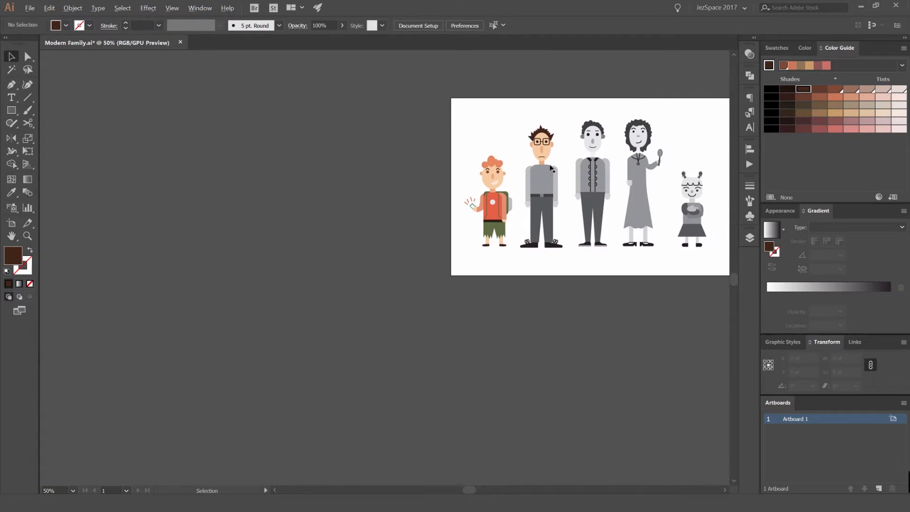
pyautogui.scroll(6, 551, 169)
pyautogui.click(515, 132)
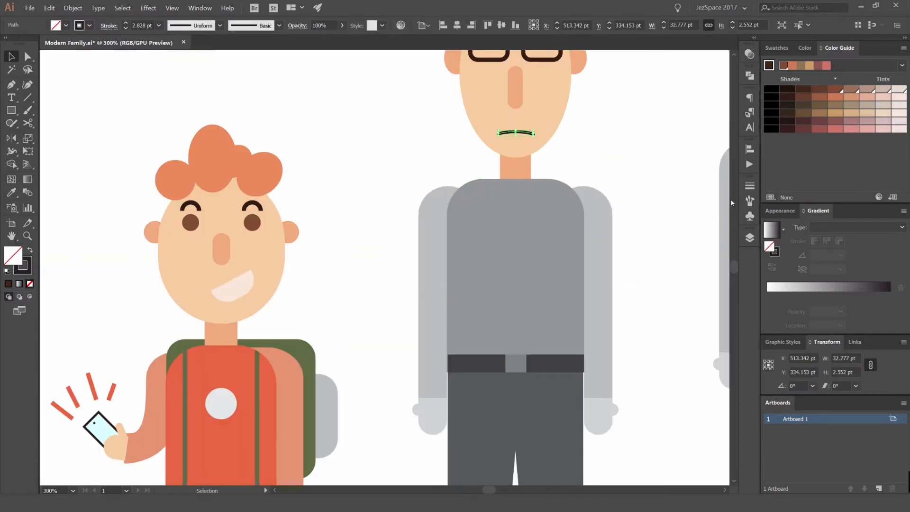
pyautogui.click(750, 185)
pyautogui.press('Up')
pyautogui.click(626, 84)
pyautogui.moveTo(626, 84); pyautogui.dragTo(558, 181)
pyautogui.click(775, 52)
# - Fill both of the teen's sleeves with the medium blue swatch
pyautogui.scroll(-4, 540, 178)
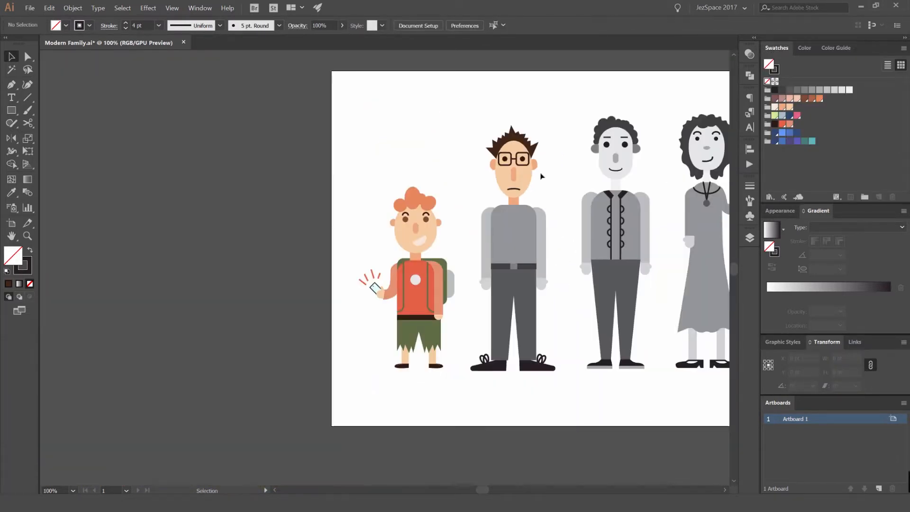
pyautogui.scroll(3, 541, 179)
pyautogui.click(542, 228)
pyautogui.keyDown('shift'); pyautogui.click(420, 247); pyautogui.keyUp('shift')
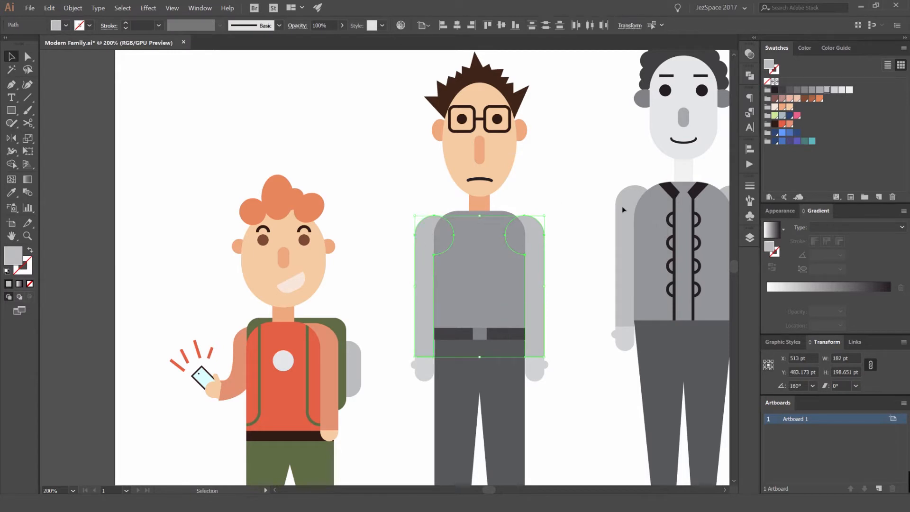
pyautogui.moveTo(624, 207); pyautogui.dragTo(593, 174)
pyautogui.click(775, 124)
pyautogui.click(785, 133)
pyautogui.click(782, 134)
pyautogui.click(789, 133)
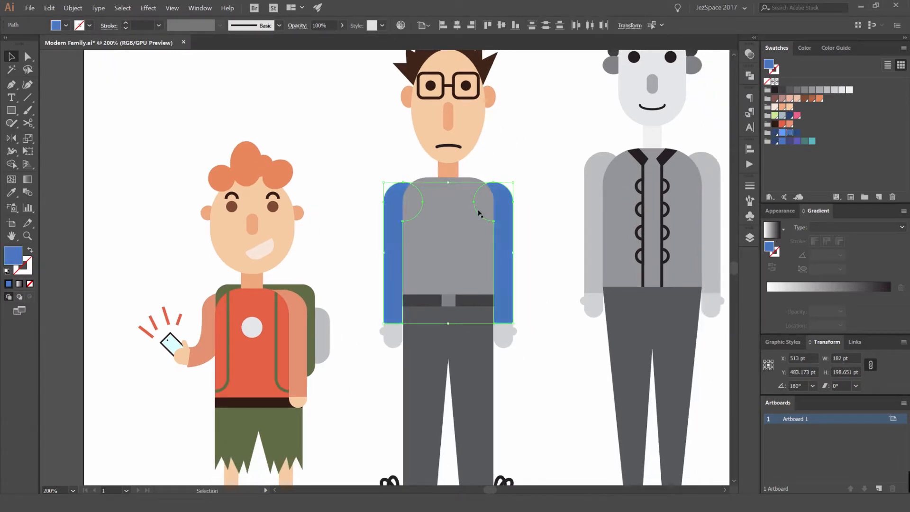
# - Fill the teen's torso with the dark blue swatch
pyautogui.click(479, 209)
pyautogui.click(775, 133)
pyautogui.click(533, 164)
pyautogui.moveTo(533, 164); pyautogui.dragTo(517, 86)
# - Compare blue, teal and purple swatches on the teen's trousers and settle on the dark blue swatch
pyautogui.click(463, 240)
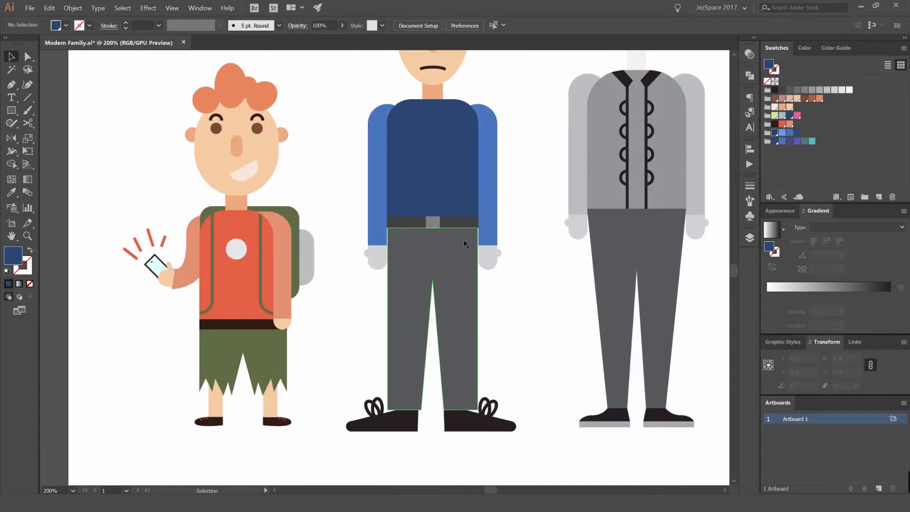
pyautogui.click(788, 133)
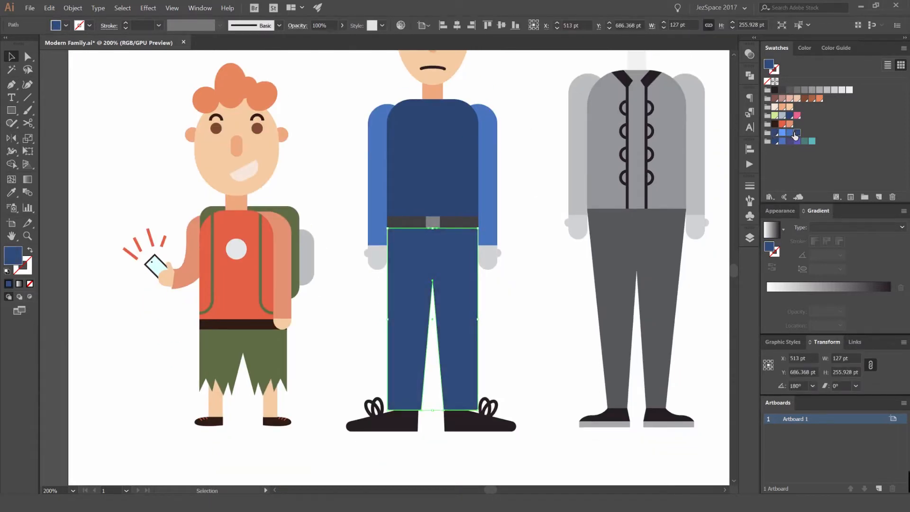
pyautogui.click(812, 142)
pyautogui.click(805, 141)
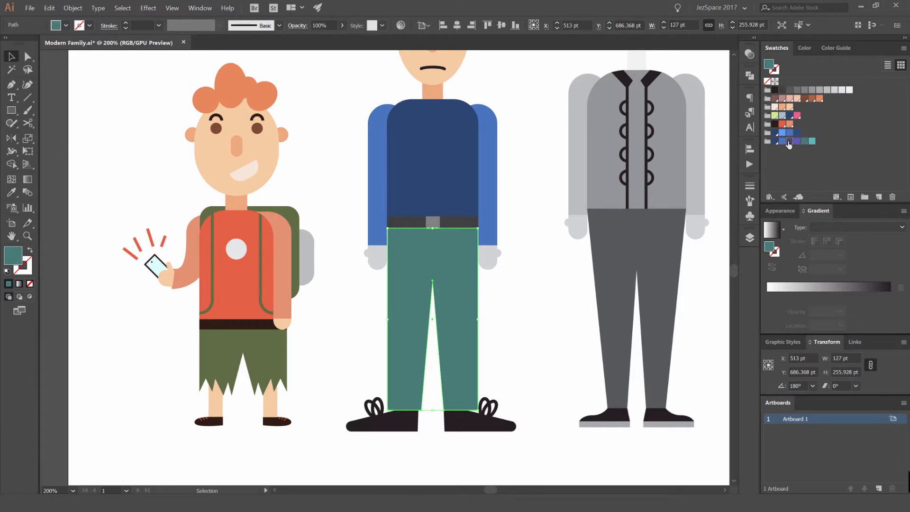
pyautogui.click(789, 141)
pyautogui.click(774, 141)
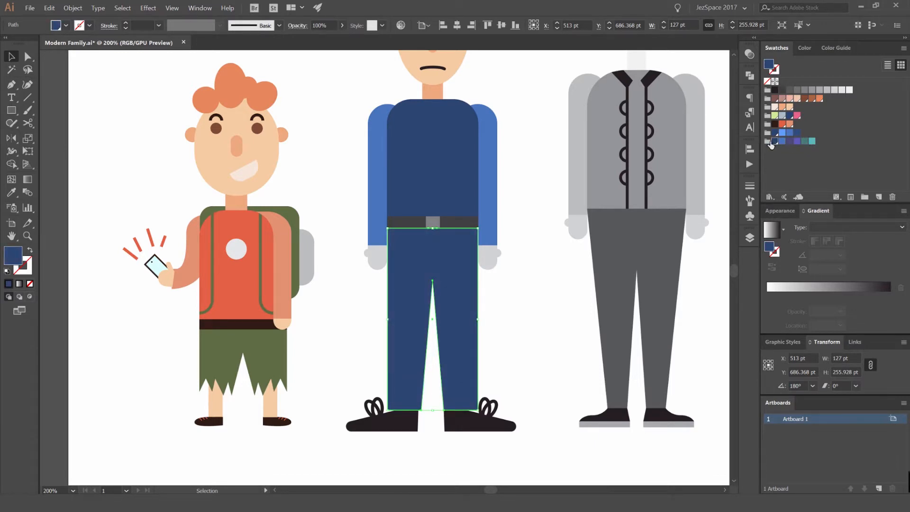
# - Darken the teen's trousers to a deep navy shade from the Color Guide
pyautogui.click(809, 48)
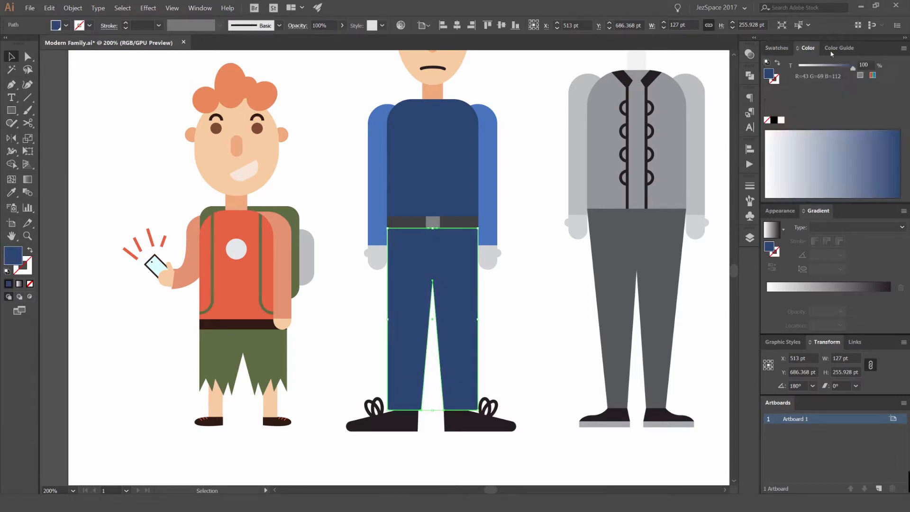
pyautogui.click(840, 48)
pyautogui.click(817, 92)
pyautogui.click(805, 92)
# - Give the teen's belt and buckle the trousers' navy fill and darken the belt to #101A2A
pyautogui.click(408, 226)
pyautogui.press('i')
pyautogui.click(441, 249)
pyautogui.scroll(3, 443, 232)
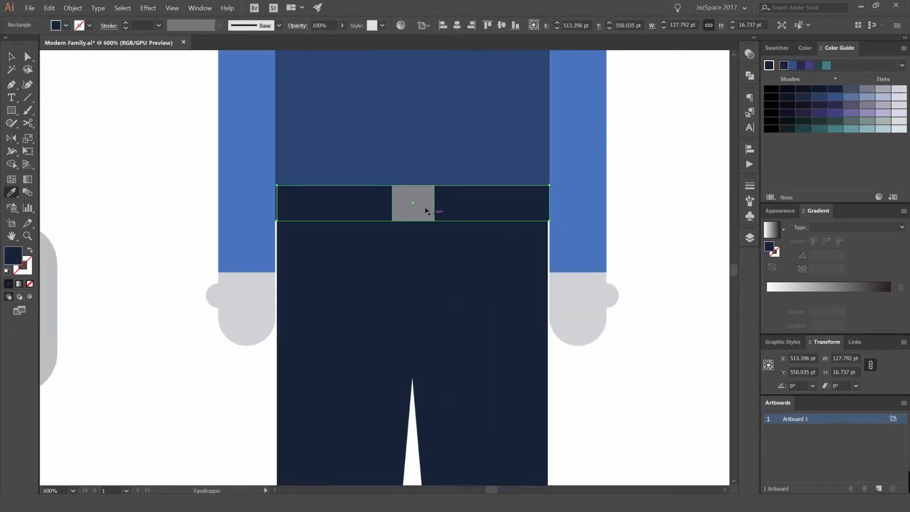
pyautogui.press('v')
pyautogui.click(425, 209)
pyautogui.hotkey('ctrl', 'z')
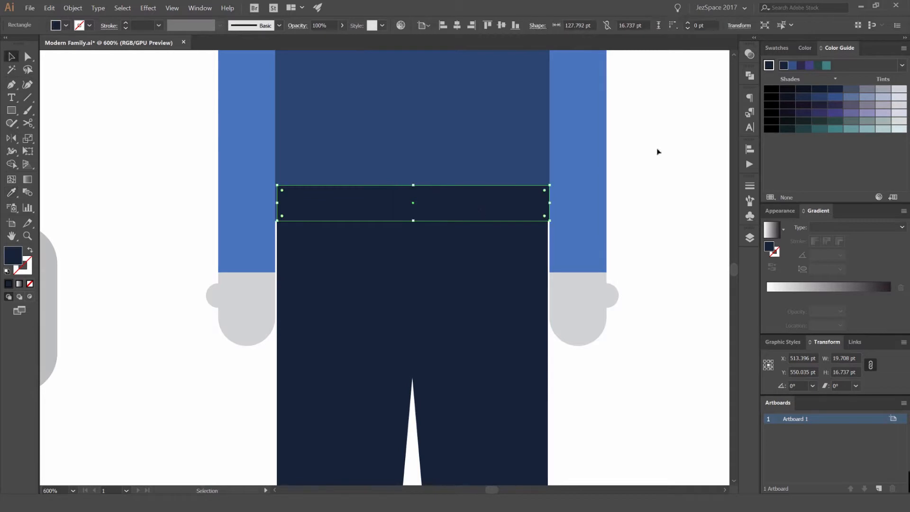
# - Try several blue swatches on the belt buckle and keep the medium blue that matches the sleeves
pyautogui.click(419, 204)
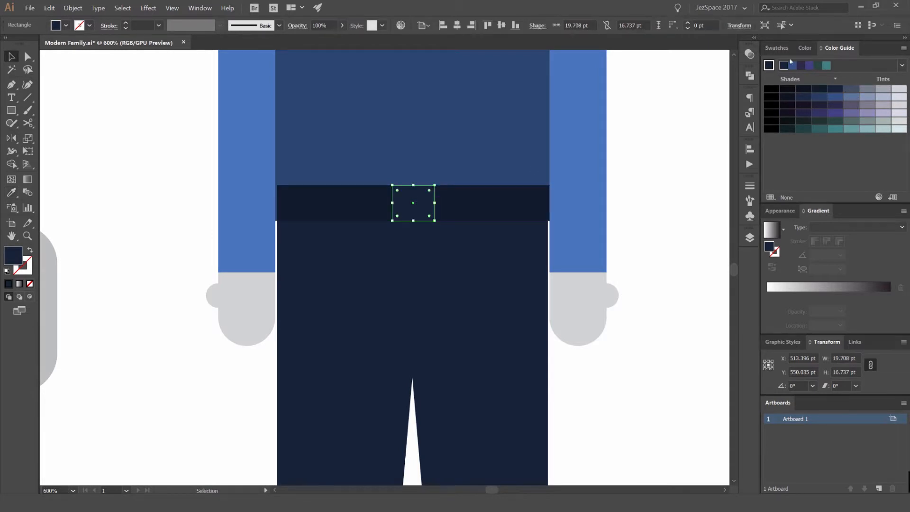
pyautogui.click(777, 48)
pyautogui.click(783, 133)
pyautogui.click(791, 133)
pyautogui.click(798, 133)
pyautogui.click(665, 143)
pyautogui.scroll(-3, 666, 142)
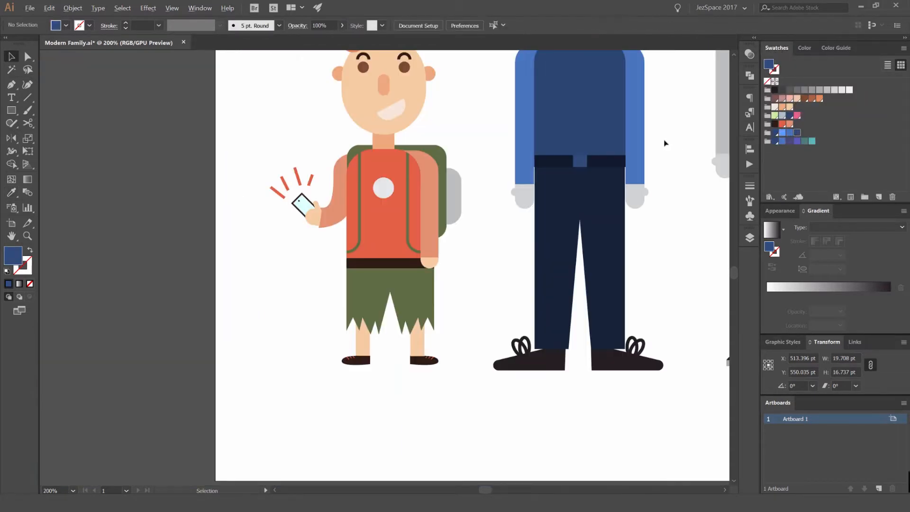
pyautogui.hotkey('ctrl', 'z')
pyautogui.click(704, 144)
# - Select the teen's belt and display its fill with HSB colour sliders
pyautogui.scroll(-3, 684, 147)
pyautogui.moveTo(684, 149); pyautogui.dragTo(555, 167)
pyautogui.scroll(3, 553, 169)
pyautogui.click(515, 173)
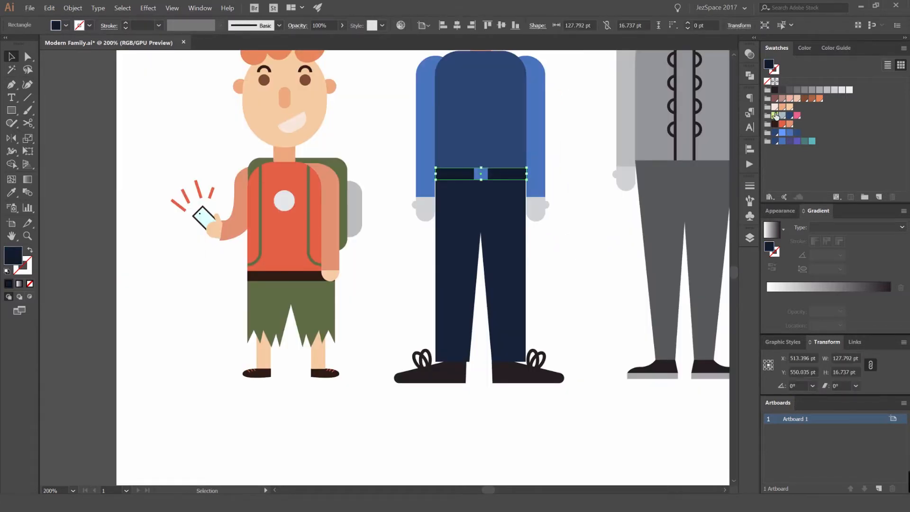
pyautogui.click(826, 53)
pyautogui.click(806, 49)
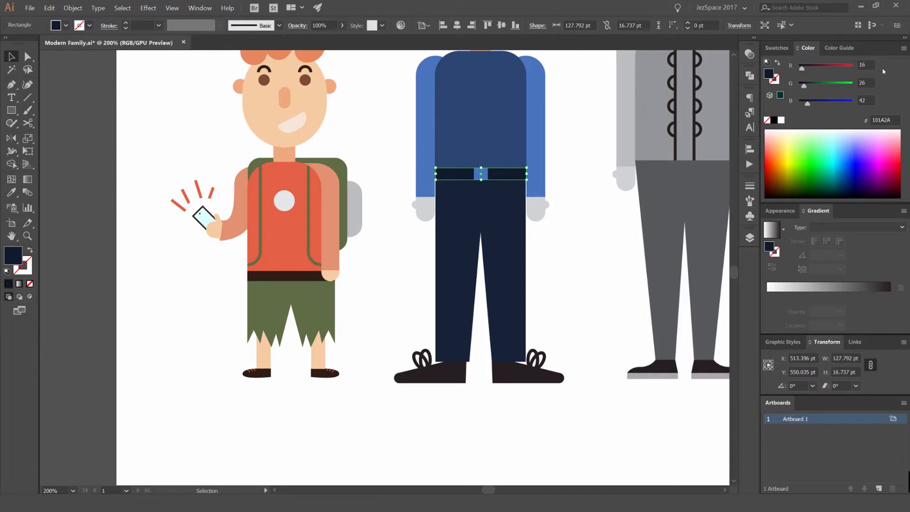
pyautogui.click(904, 48)
pyautogui.click(827, 86)
pyautogui.click(904, 48)
pyautogui.click(820, 77)
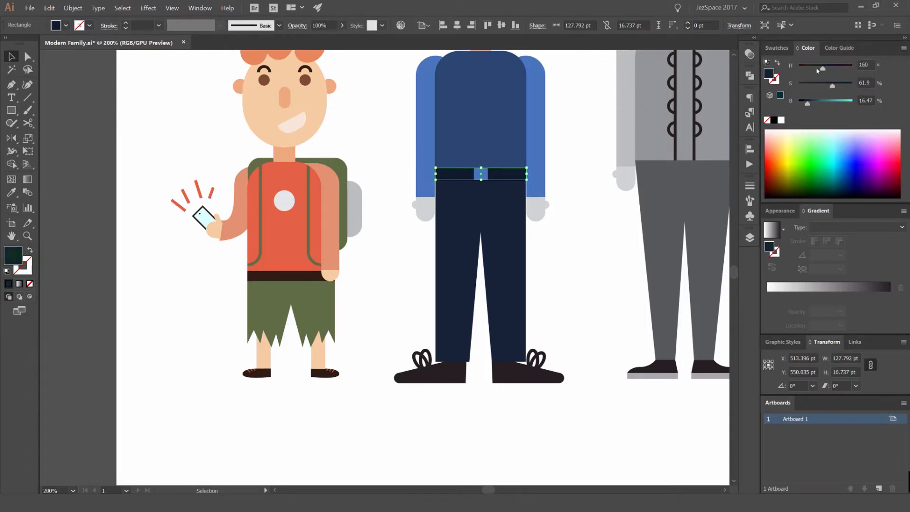
# - Change the belt's fill to a warm yellow with hue 44.88, saturation 57.21% and brightness 87.06%
pyautogui.moveTo(824, 100); pyautogui.dragTo(847, 101)
pyautogui.moveTo(803, 68); pyautogui.dragTo(830, 85)
pyautogui.scroll(1, 503, 147)
pyautogui.scroll(3, 494, 156)
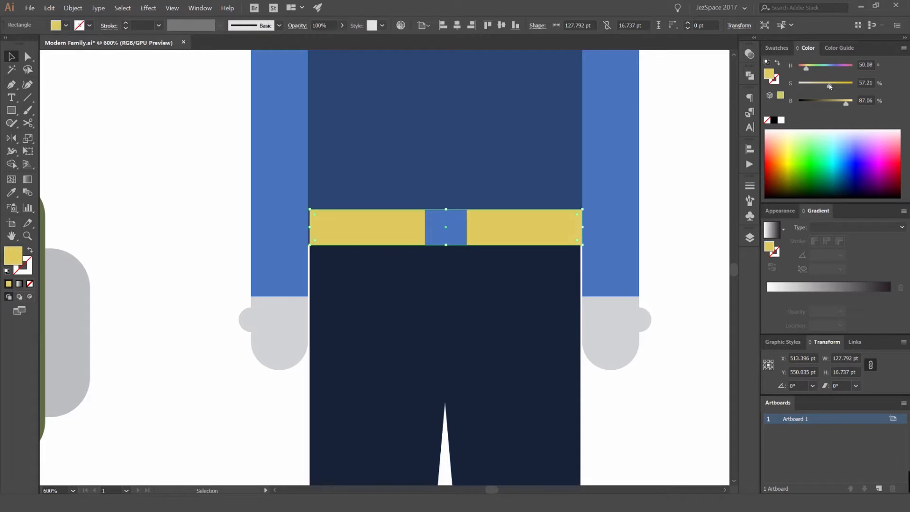
pyautogui.moveTo(805, 69); pyautogui.dragTo(806, 70)
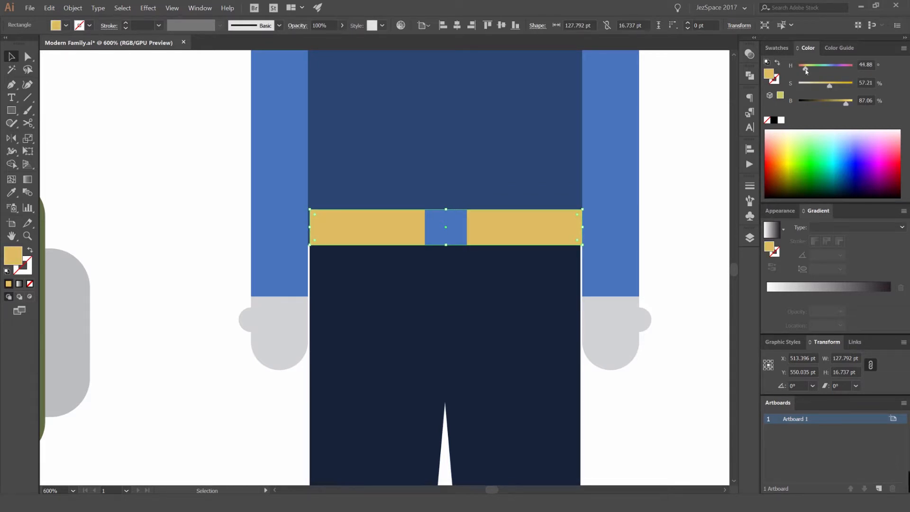
pyautogui.click(702, 113)
# - Fill the teen's belt buckle with the dark brown swatch
pyautogui.scroll(-4, 701, 113)
pyautogui.click(777, 48)
pyautogui.click(638, 141)
pyautogui.scroll(3, 677, 143)
pyautogui.click(775, 126)
pyautogui.scroll(-2, 648, 122)
pyautogui.click(649, 121)
# - Fill both of the teen's shoes with the dark brown swatch
pyautogui.scroll(-4, 671, 112)
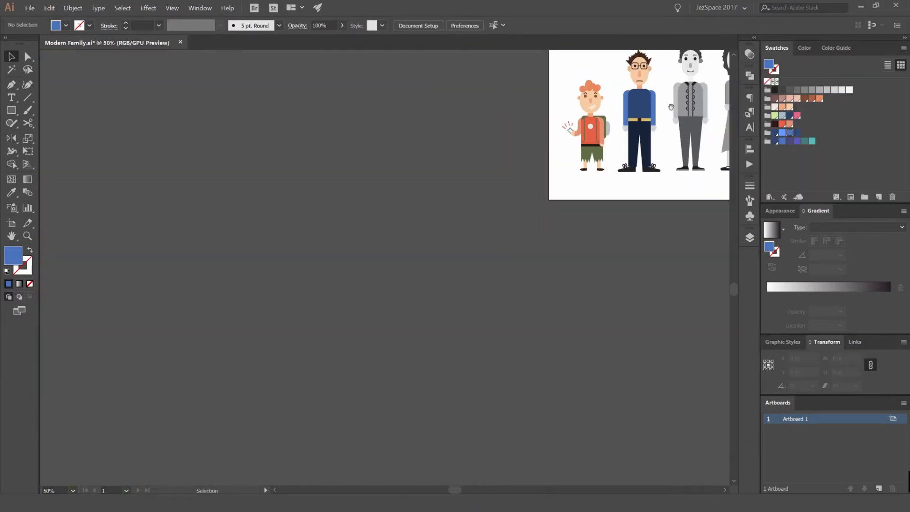
pyautogui.moveTo(671, 107); pyautogui.dragTo(591, 135)
pyautogui.scroll(4, 577, 131)
pyautogui.moveTo(593, 174); pyautogui.dragTo(553, 89)
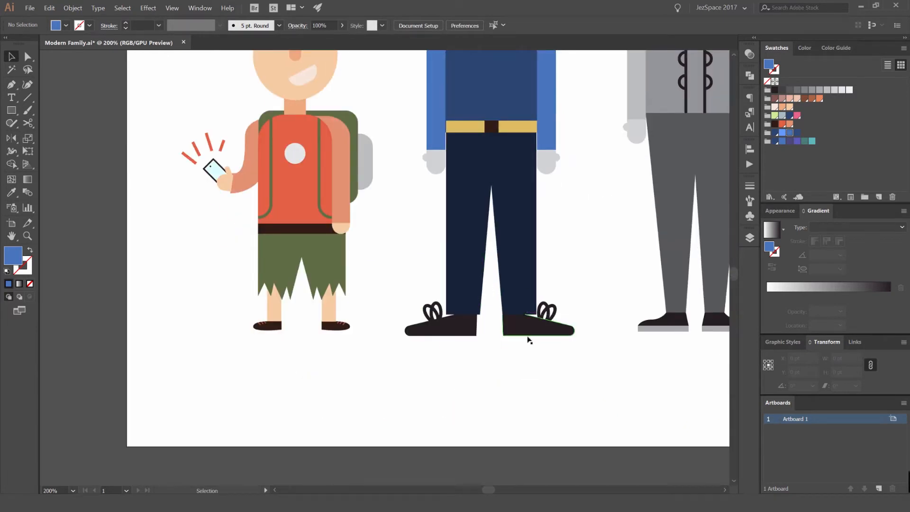
pyautogui.click(530, 340)
pyautogui.click(573, 308)
# - Expand the fill and stroke of the shoelace loops on both of the teen's shoes into filled shapes
pyautogui.scroll(3, 561, 310)
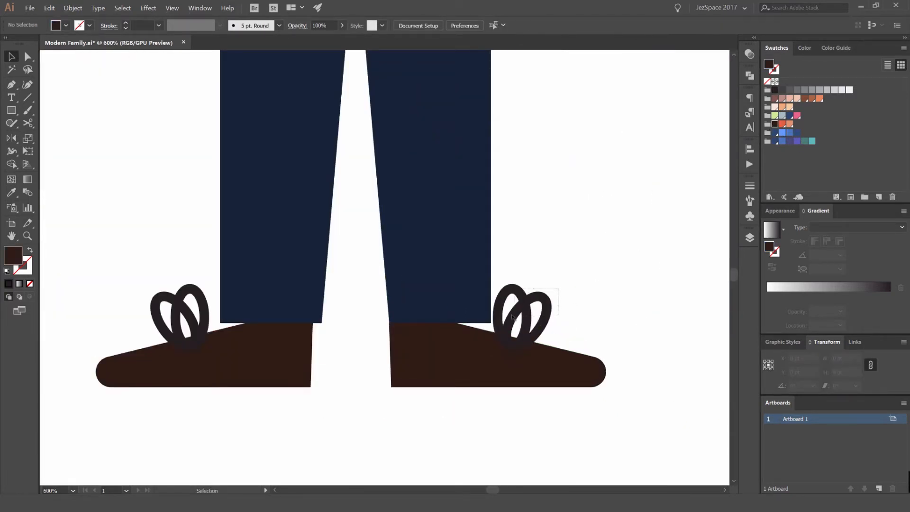
pyautogui.moveTo(558, 299); pyautogui.dragTo(519, 311)
pyautogui.moveTo(148, 297); pyautogui.dragTo(190, 313)
pyautogui.moveTo(243, 252); pyautogui.dragTo(264, 154)
pyautogui.click(73, 8)
pyautogui.click(151, 92)
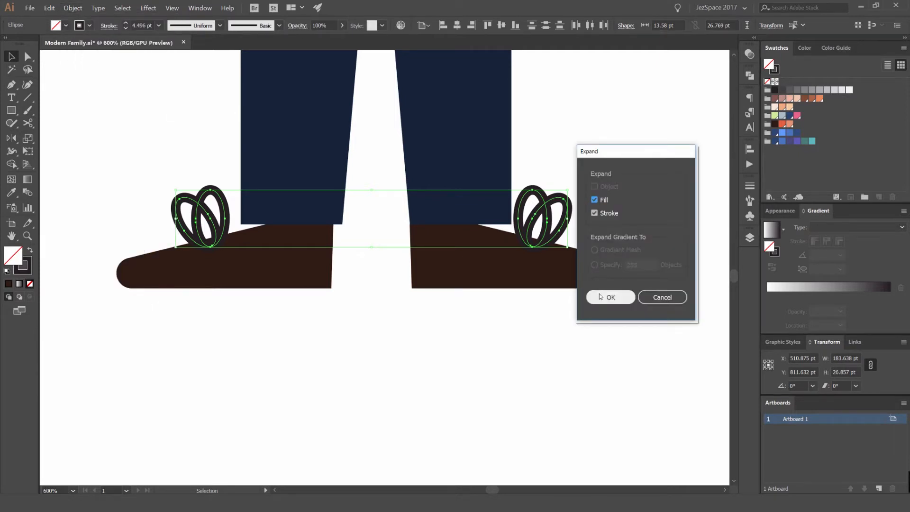
pyautogui.click(607, 297)
# - Recolour the expanded shoelace loops with the dark brown sampled from the teen's shoe
pyautogui.scroll(1, 569, 213)
pyautogui.press('i')
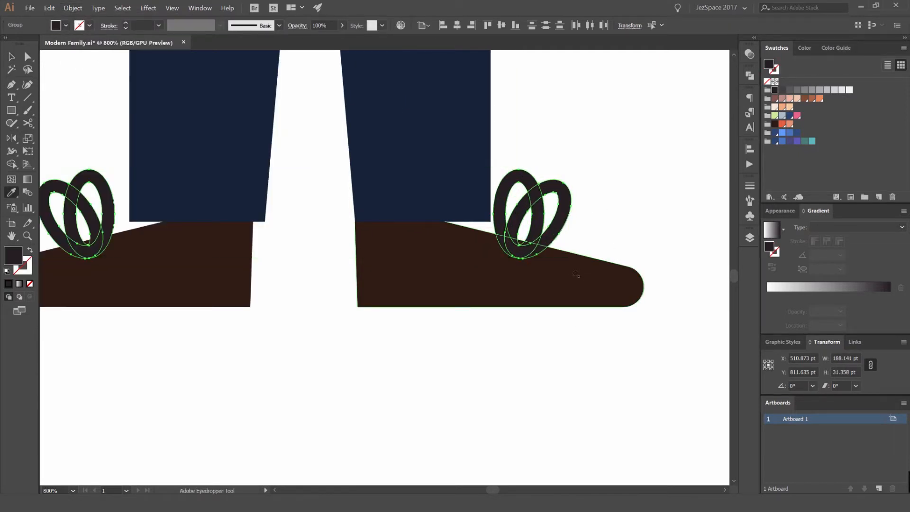
pyautogui.click(565, 271)
pyautogui.press('v')
pyautogui.click(605, 221)
pyautogui.scroll(-6, 569, 201)
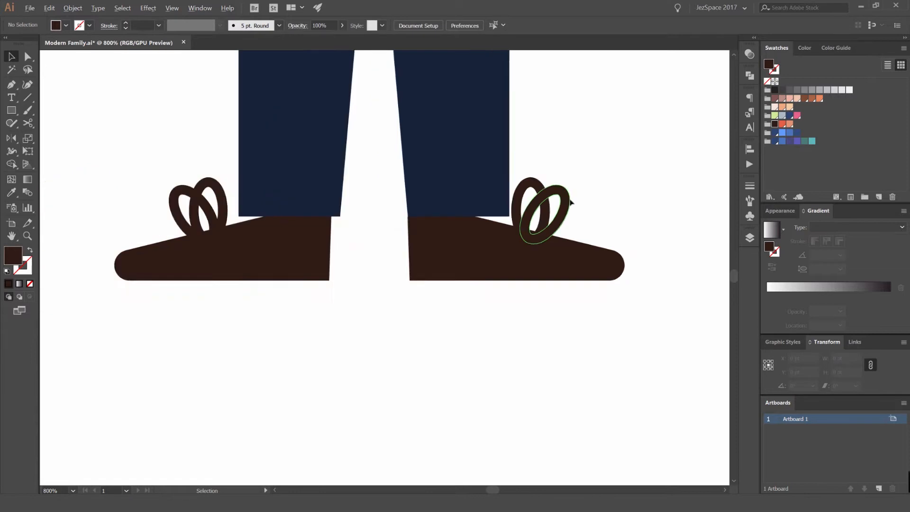
# - Try moving the outer shoelace loop of the teen's right-hand shoe away from its neighbouring loop
pyautogui.scroll(4, 578, 180)
pyautogui.click(565, 204)
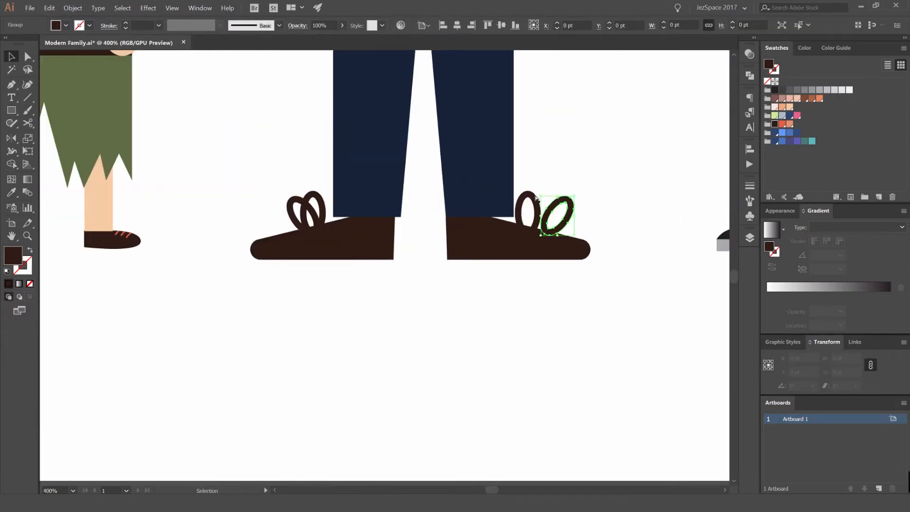
pyautogui.click(579, 180)
pyautogui.scroll(-5, 560, 229)
pyautogui.scroll(1, 564, 231)
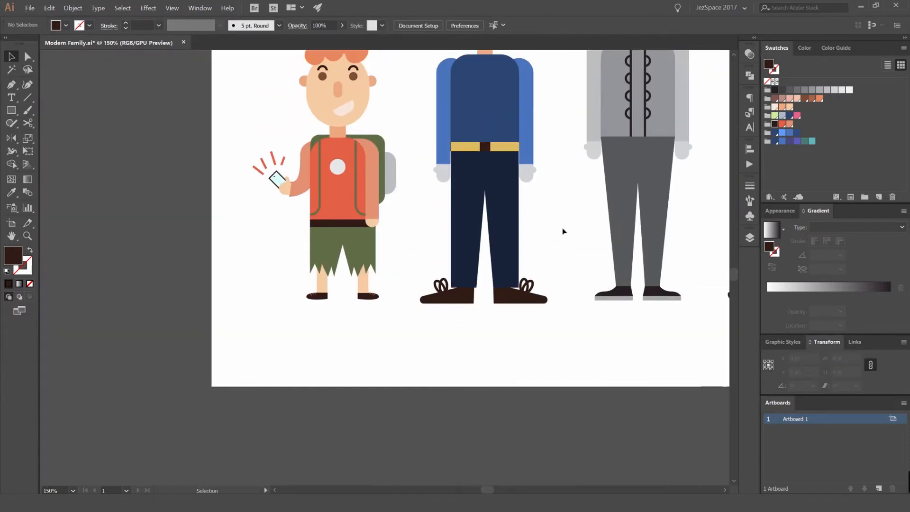
# - Narrow the hems of the teen's trousers by moving both outer bottom corners slightly inward
pyautogui.scroll(5, 520, 291)
pyautogui.press('a')
pyautogui.moveTo(516, 270); pyautogui.dragTo(470, 271)
pyautogui.scroll(-4, 564, 226)
pyautogui.scroll(3, 394, 223)
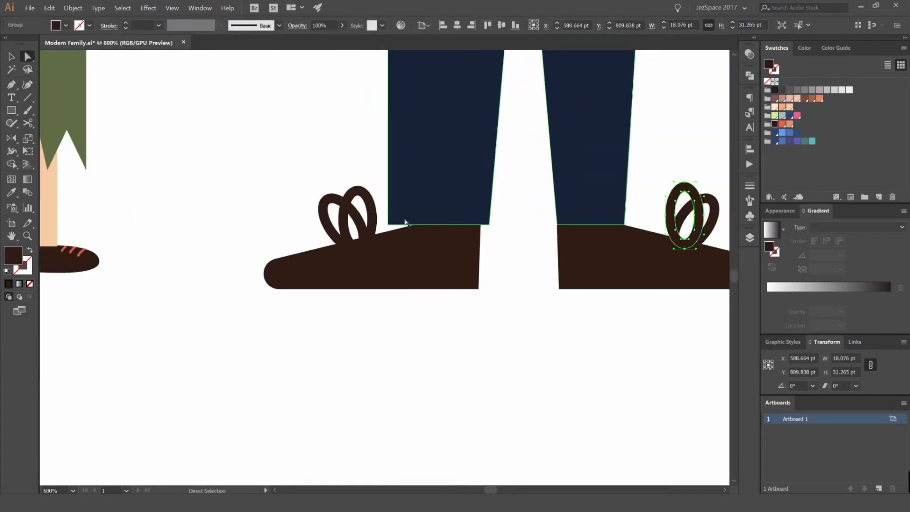
pyautogui.click(390, 226)
pyautogui.moveTo(389, 227); pyautogui.dragTo(415, 226)
pyautogui.click(346, 148)
# - Group each of the teen's hands with its thumb
pyautogui.scroll(-7, 345, 149)
pyautogui.moveTo(325, 138); pyautogui.dragTo(360, 180)
pyautogui.scroll(1, 360, 181)
pyautogui.scroll(1, 425, 181)
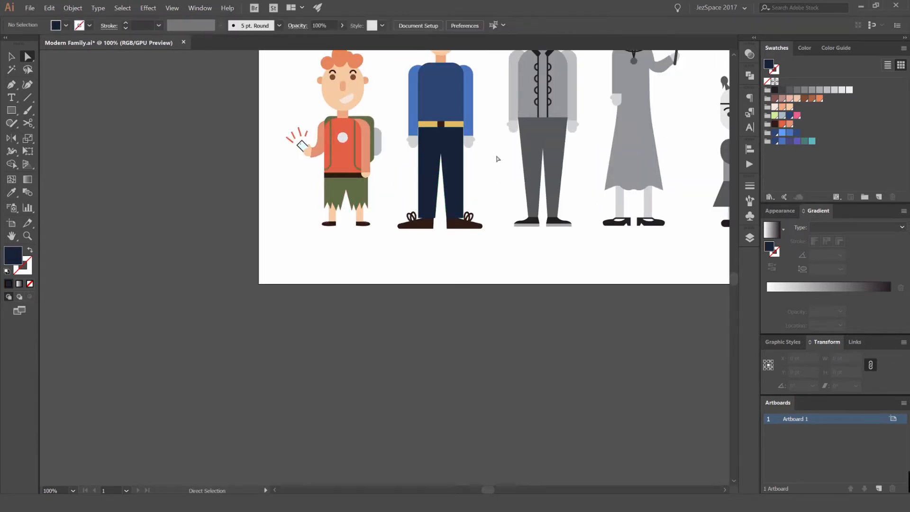
pyautogui.scroll(-2, 498, 157)
pyautogui.scroll(5, 499, 158)
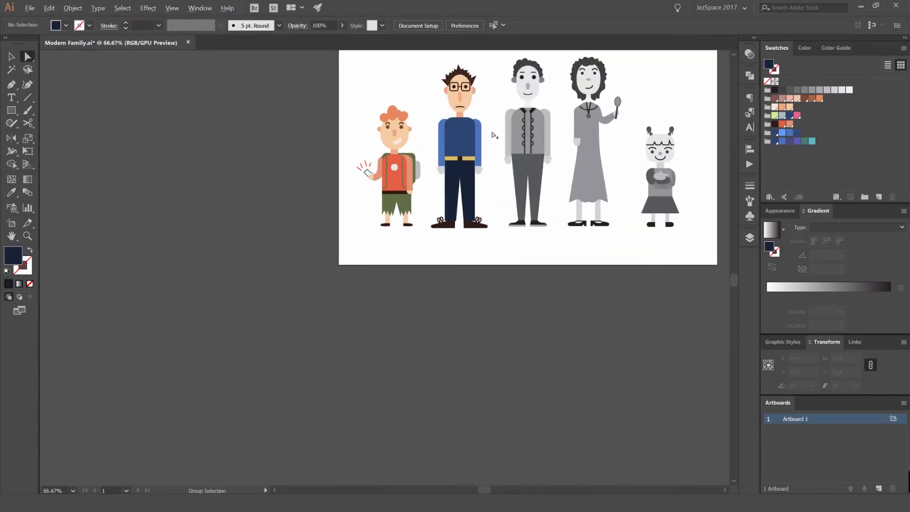
pyautogui.press('v')
pyautogui.click(461, 180)
pyautogui.keyDown('shift'); pyautogui.click(462, 188); pyautogui.keyUp('shift')
pyautogui.moveTo(463, 189); pyautogui.dragTo(520, 212)
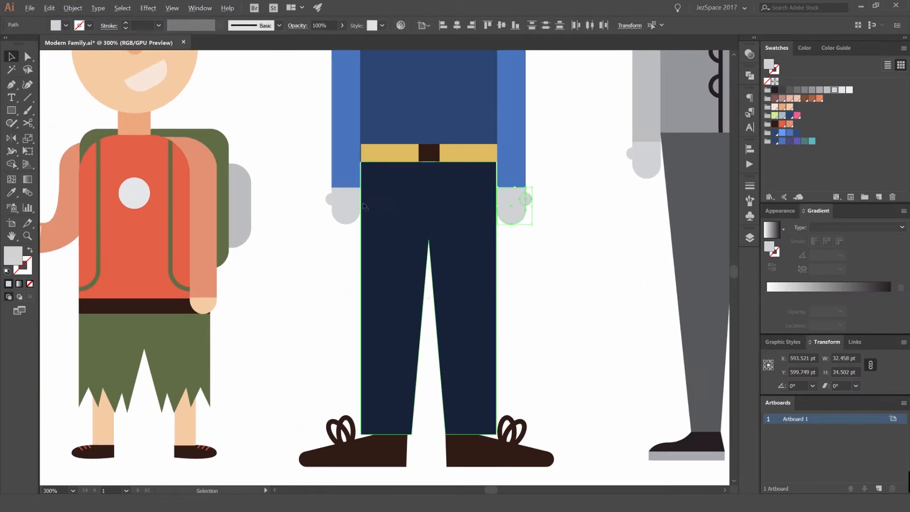
pyautogui.scroll(2, 355, 209)
pyautogui.click(340, 210)
pyautogui.moveTo(680, 187); pyautogui.dragTo(700, 189)
pyautogui.hotkey('ctrl', 'z')
pyautogui.keyDown('shift'); pyautogui.click(685, 196); pyautogui.keyUp('shift')
pyautogui.hotkey('ctrl', 'g')
pyautogui.moveTo(284, 191); pyautogui.dragTo(328, 208)
pyautogui.hotkey('ctrl', 'g')
# - Fill both of the teen's grouped hands with the light peach skin swatch
pyautogui.click(661, 200)
pyautogui.keyDown('shift'); pyautogui.click(353, 202); pyautogui.keyUp('shift')
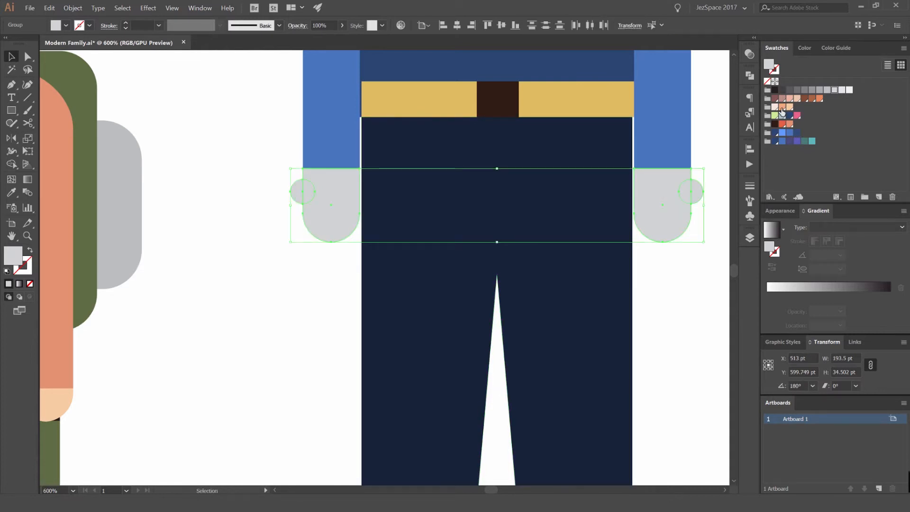
pyautogui.click(782, 107)
pyautogui.hotkey('ctrl', '-')
pyautogui.click(337, 321)
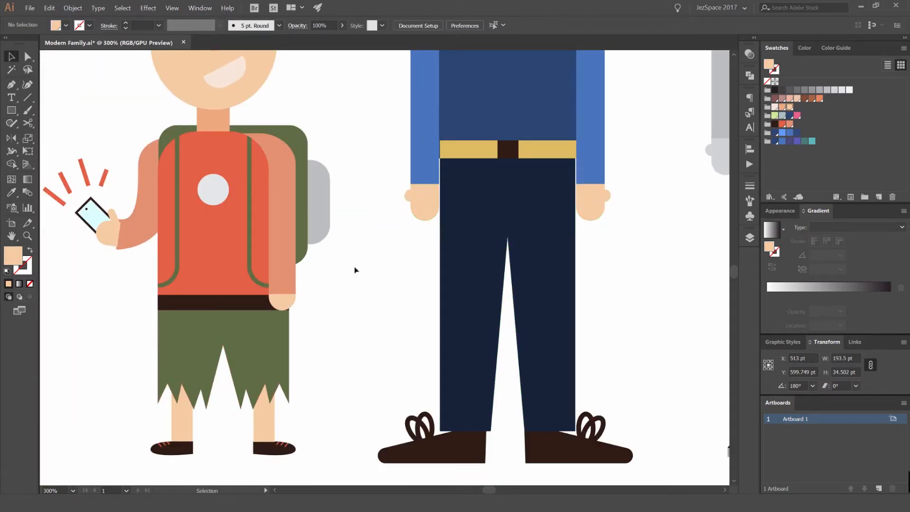
# - Lock the finished Teen layer
pyautogui.hotkey('ctrl', '-')
pyautogui.hotkey('ctrl', '-')
pyautogui.hotkey('ctrl', '-')
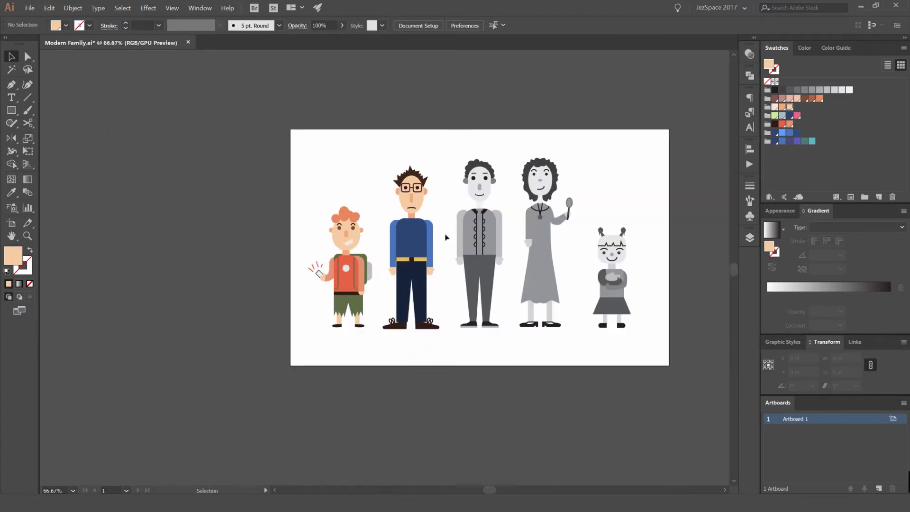
pyautogui.hotkey('ctrl', '-')
pyautogui.hotkey('ctrl', '+')
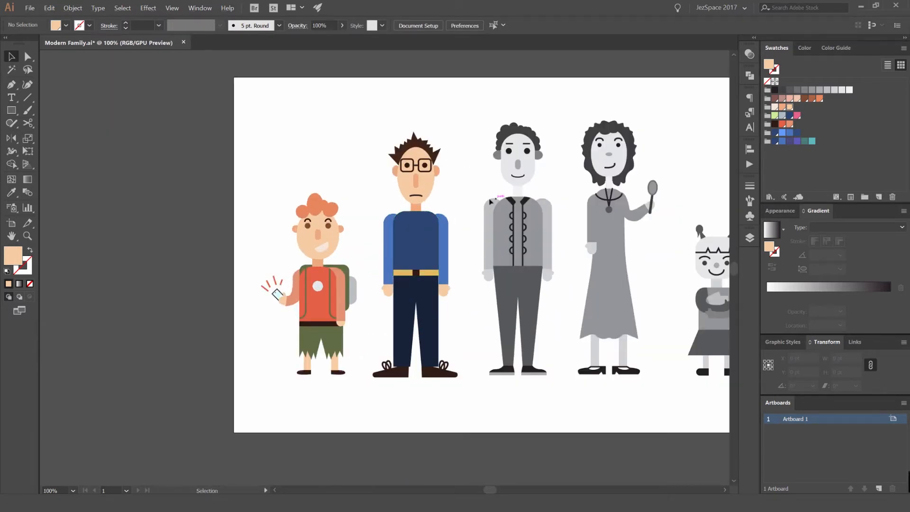
pyautogui.hotkey('ctrl', '+')
pyautogui.hotkey('ctrl', '+')
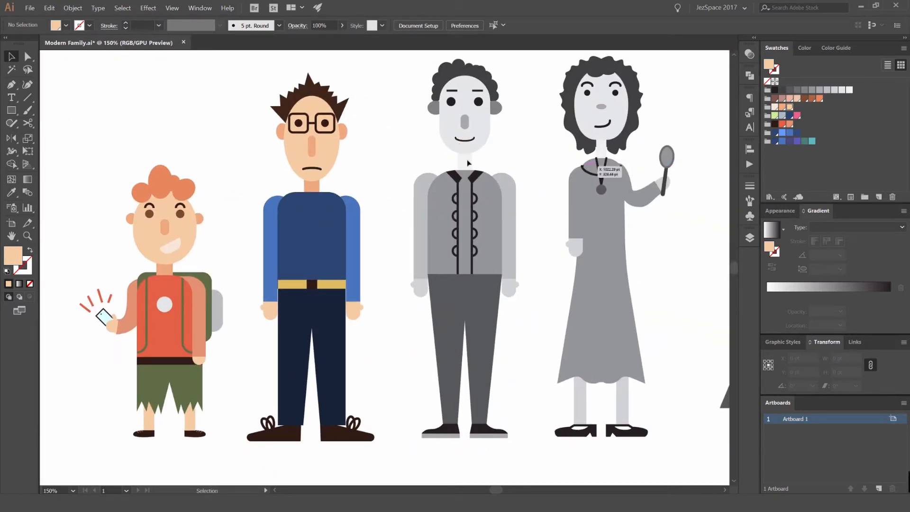
pyautogui.click(750, 238)
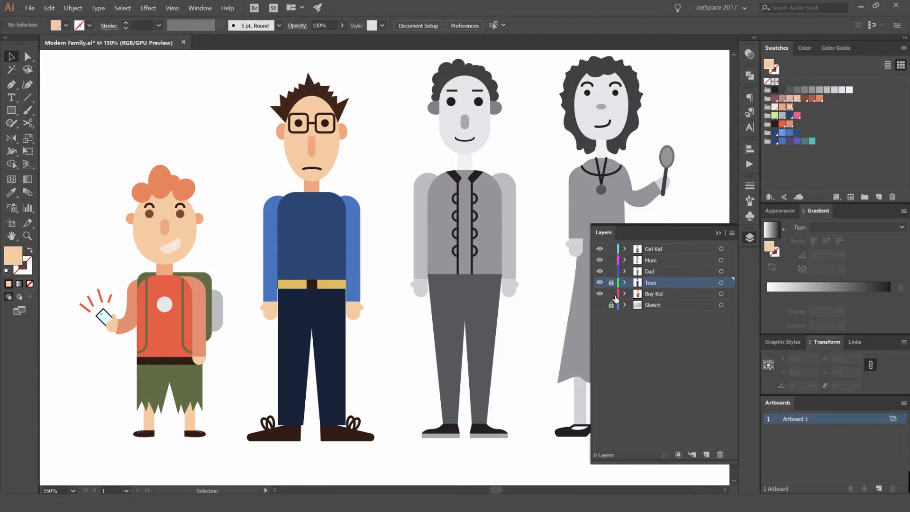
pyautogui.click(750, 241)
pyautogui.click(490, 323)
pyautogui.moveTo(489, 288); pyautogui.dragTo(475, 221)
pyautogui.press('i')
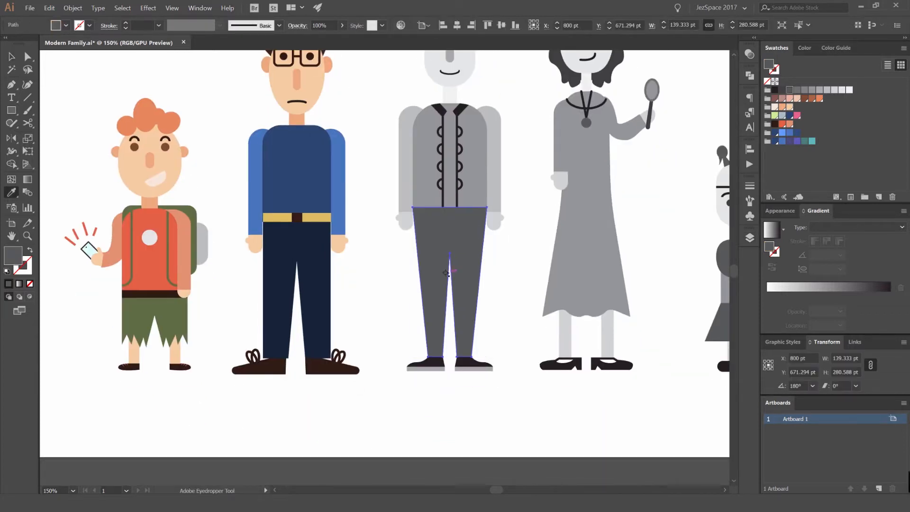
pyautogui.press('v')
# - Try the light green, pink, grey-blue and teal swatches on both of the dad's sleeves
pyautogui.moveTo(502, 136); pyautogui.dragTo(488, 201)
pyautogui.click(482, 199)
pyautogui.keyDown('shift'); pyautogui.click(396, 185); pyautogui.keyUp('shift')
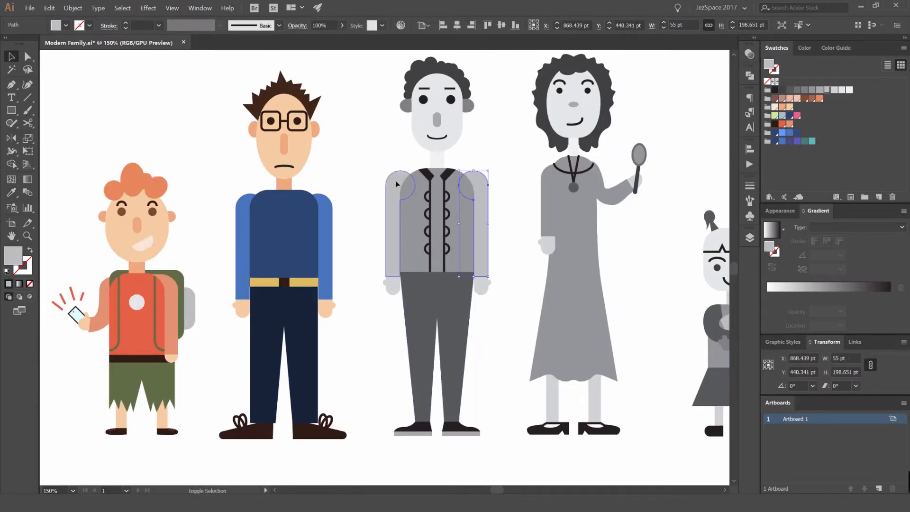
pyautogui.click(776, 116)
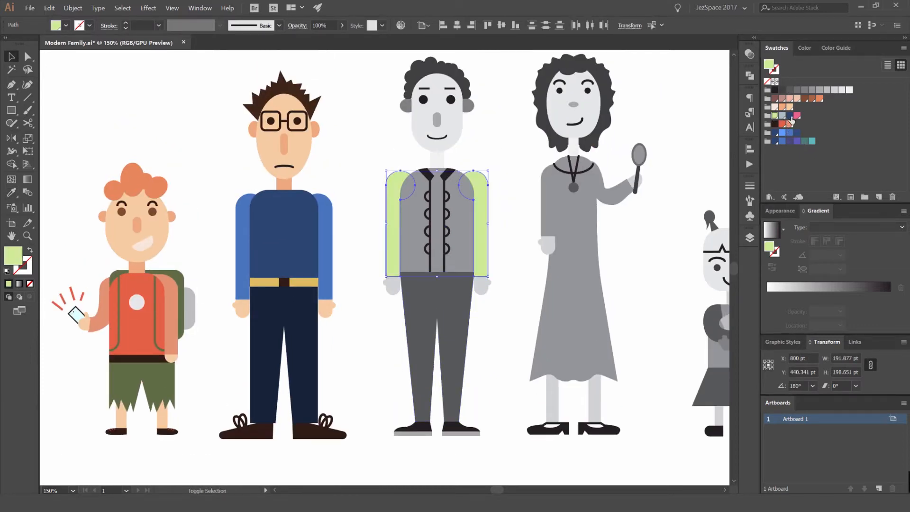
pyautogui.click(797, 115)
pyautogui.click(783, 115)
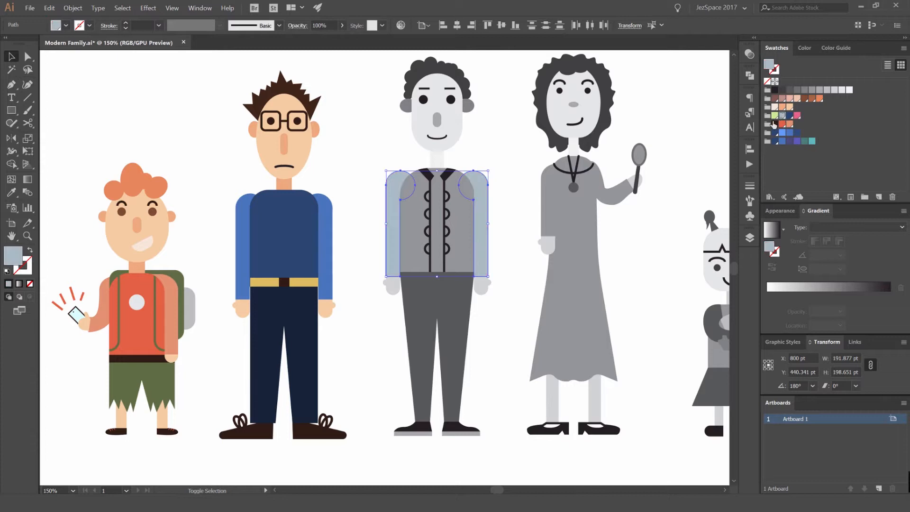
pyautogui.click(812, 141)
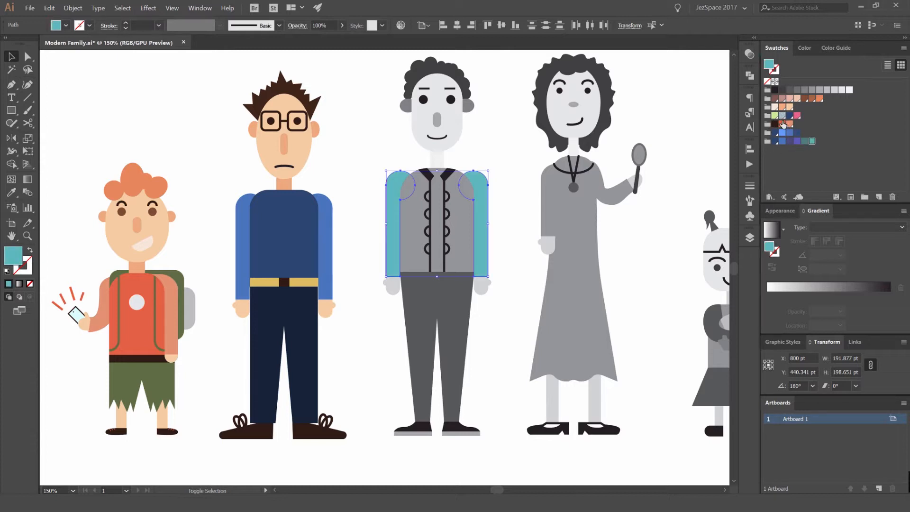
# - Fill both of the dad's sleeves with the muted reddish-brown swatch
pyautogui.click(783, 115)
pyautogui.click(783, 98)
pyautogui.doubleClick(780, 100)
pyautogui.click(696, 274)
pyautogui.click(775, 98)
pyautogui.scroll(2, 484, 184)
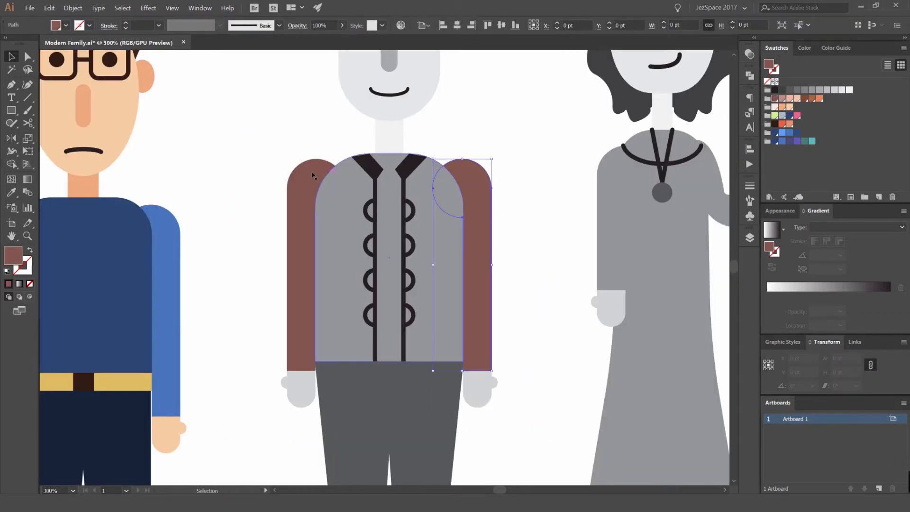
# - Apply the Left Complement harmony rule to the sleeve colour and fill both of the dad's sleeves with its deep red shade
pyautogui.click(805, 47)
pyautogui.click(825, 48)
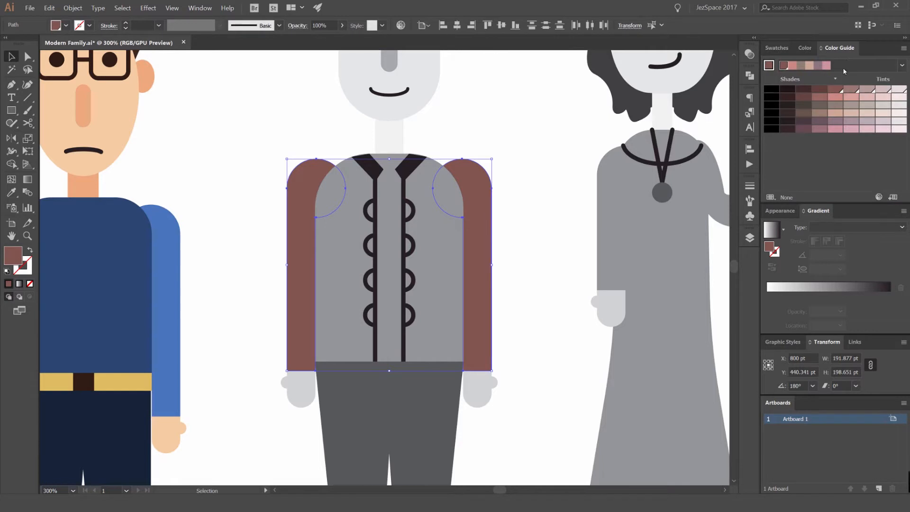
pyautogui.click(902, 65)
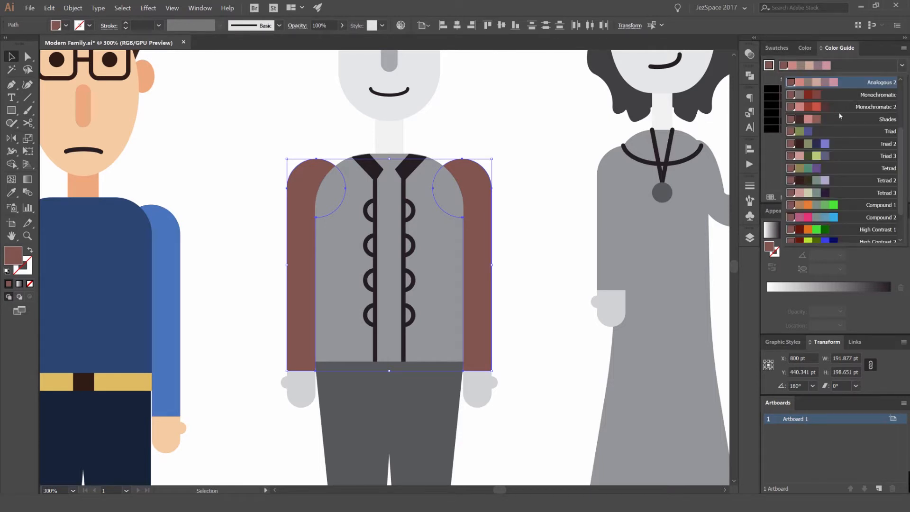
pyautogui.scroll(3, 841, 116)
pyautogui.click(805, 132)
pyautogui.click(833, 98)
pyautogui.click(819, 98)
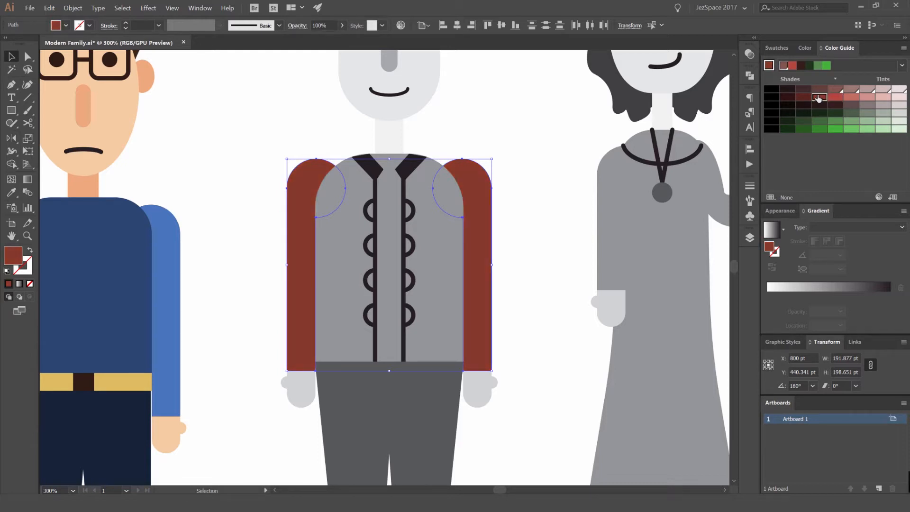
pyautogui.click(574, 124)
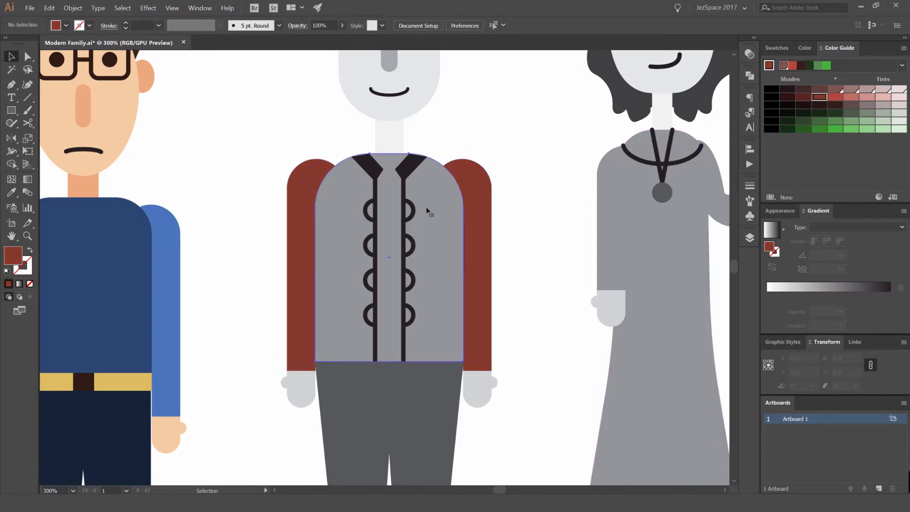
# - Try dark and light red Color Guide shades on the torso of the dad's shirt
pyautogui.click(427, 211)
pyautogui.click(802, 99)
pyautogui.click(850, 97)
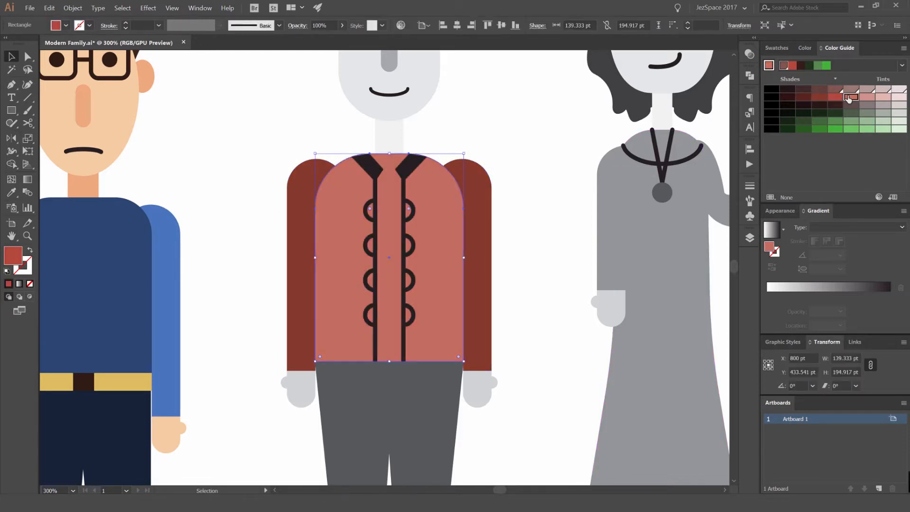
# - Fill the torso of the dad's shirt with the muted reddish-brown swatch
pyautogui.click(775, 48)
pyautogui.click(775, 99)
pyautogui.click(782, 99)
pyautogui.click(542, 125)
pyautogui.click(435, 201)
pyautogui.click(776, 99)
# - Generate a Shades harmony from the torso's reddish brown and save it as a colour group in the swatches
pyautogui.click(838, 48)
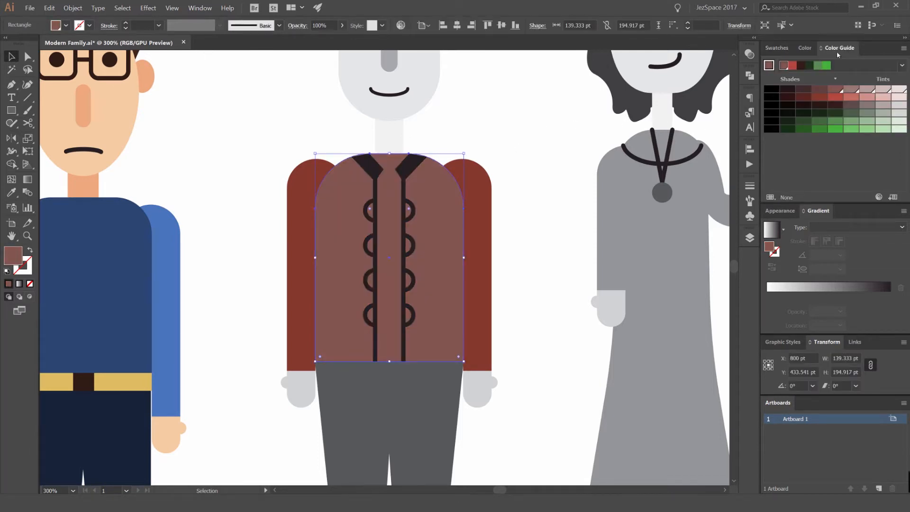
pyautogui.click(902, 66)
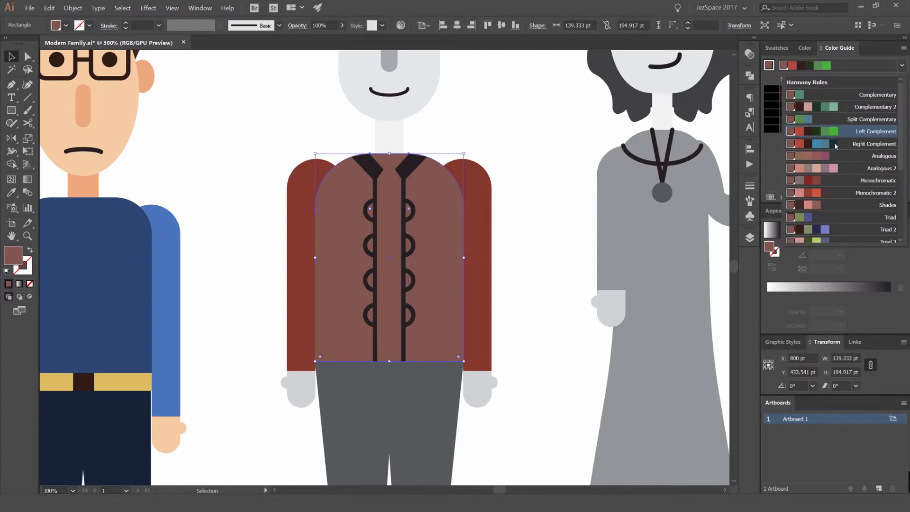
pyautogui.click(826, 203)
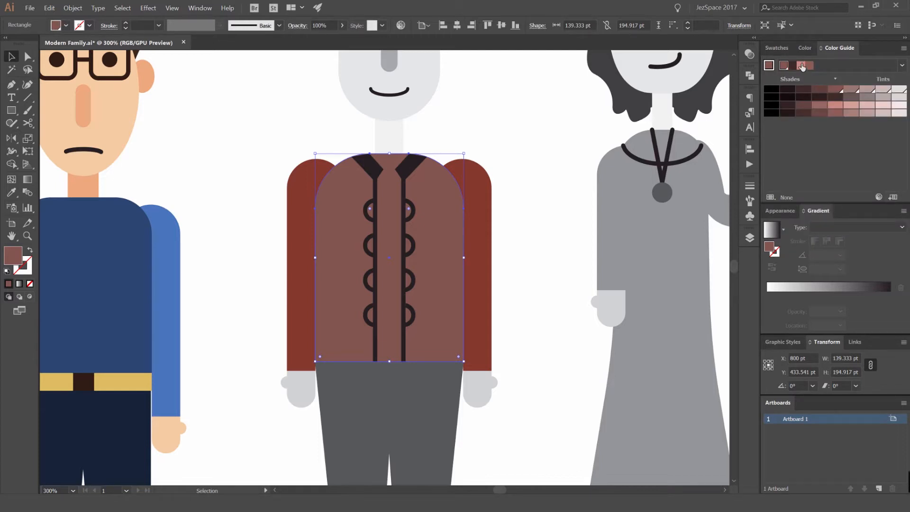
pyautogui.click(777, 48)
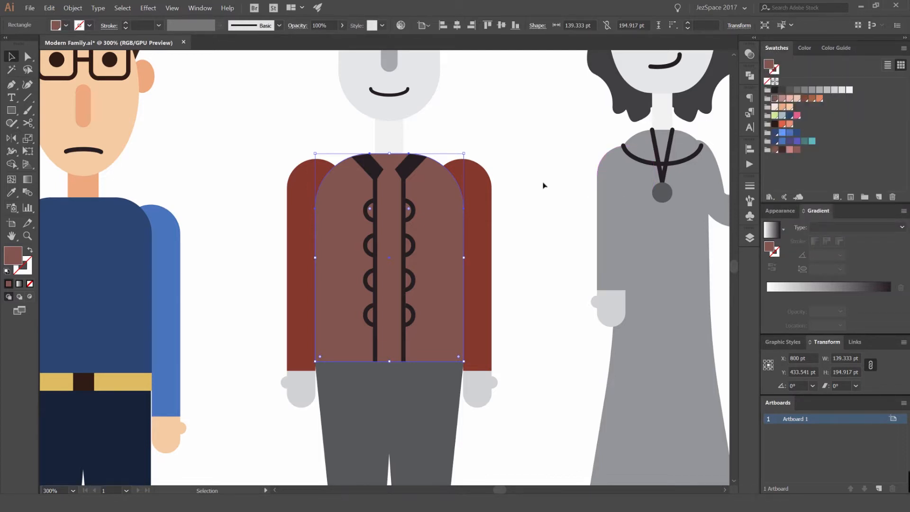
# - Fill both of the dad's sleeves with the dark brown swatch from the new Shades colour group
pyautogui.click(478, 199)
pyautogui.click(778, 150)
pyautogui.click(301, 266)
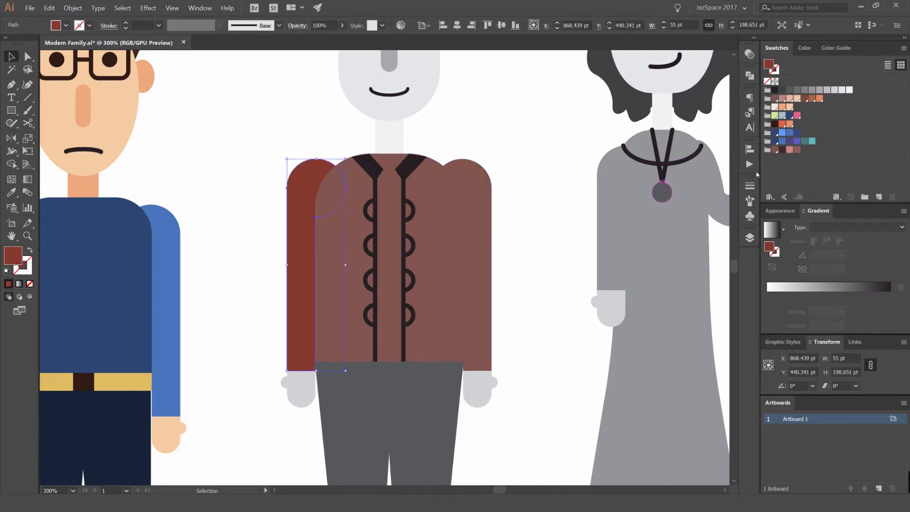
pyautogui.click(783, 150)
pyautogui.click(478, 199)
pyautogui.click(783, 150)
pyautogui.click(529, 151)
# - Try a brown swatch from the Shades colour group on both of the dad's collar pieces, and undo it
pyautogui.click(416, 163)
pyautogui.scroll(1, 386, 171)
pyautogui.keyDown('shift'); pyautogui.click(367, 170); pyautogui.keyUp('shift')
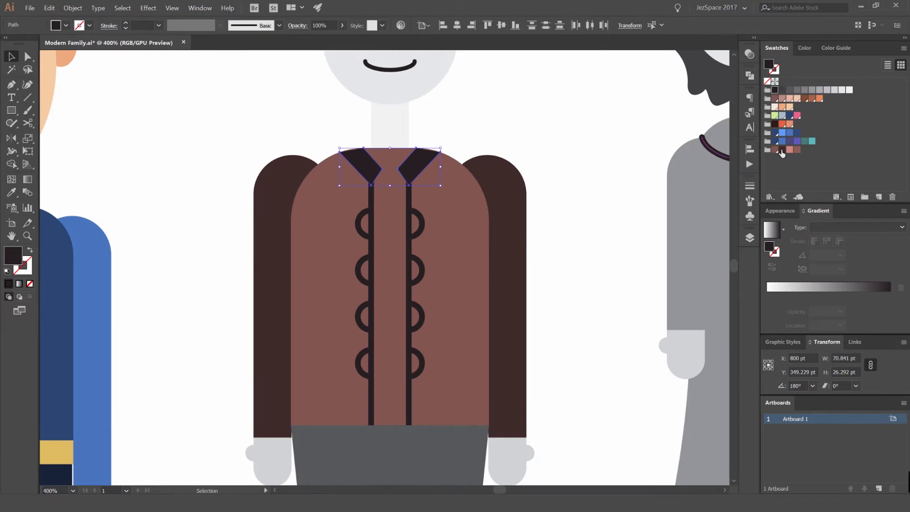
pyautogui.click(776, 150)
pyautogui.hotkey('ctrl', 'z')
# - Expand the strokes of the two vertical front lines and the half-ring trims on the dad's shirt into filled shapes
pyautogui.click(410, 200)
pyautogui.scroll(2, 415, 216)
pyautogui.keyDown('shift'); pyautogui.click(419, 211); pyautogui.keyUp('shift')
pyautogui.keyDown('shift'); pyautogui.click(321, 204); pyautogui.keyUp('shift')
pyautogui.keyDown('shift'); pyautogui.click(327, 202); pyautogui.keyUp('shift')
pyautogui.click(330, 199)
pyautogui.scroll(-1, 329, 199)
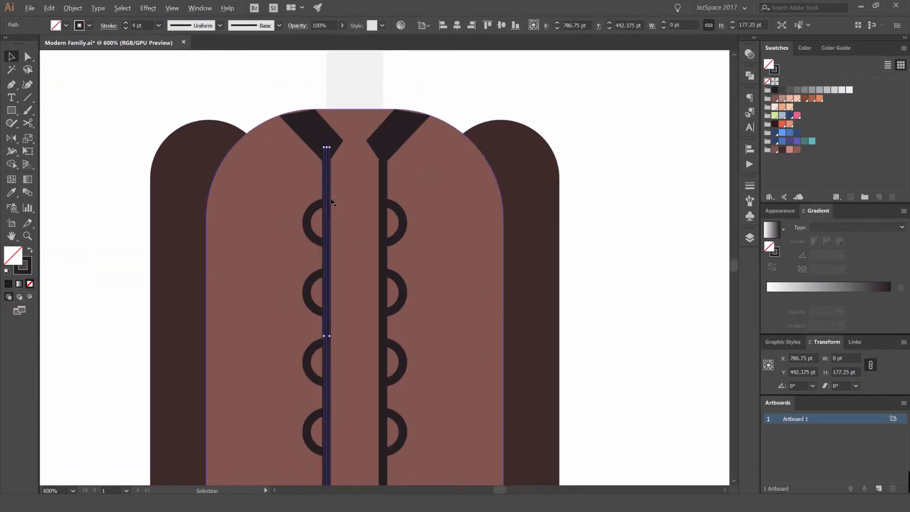
pyautogui.moveTo(329, 201); pyautogui.dragTo(395, 137)
pyautogui.keyDown('shift'); pyautogui.click(381, 141); pyautogui.keyUp('shift')
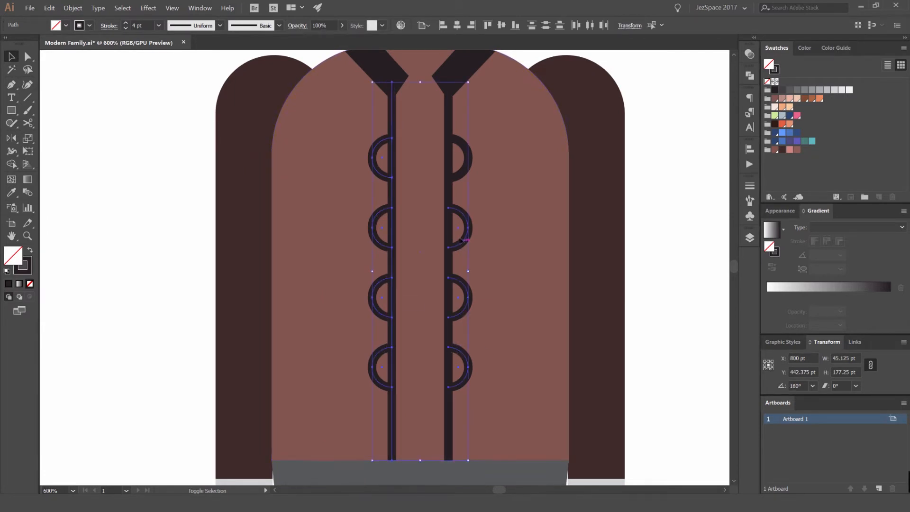
pyautogui.scroll(-2, 453, 125)
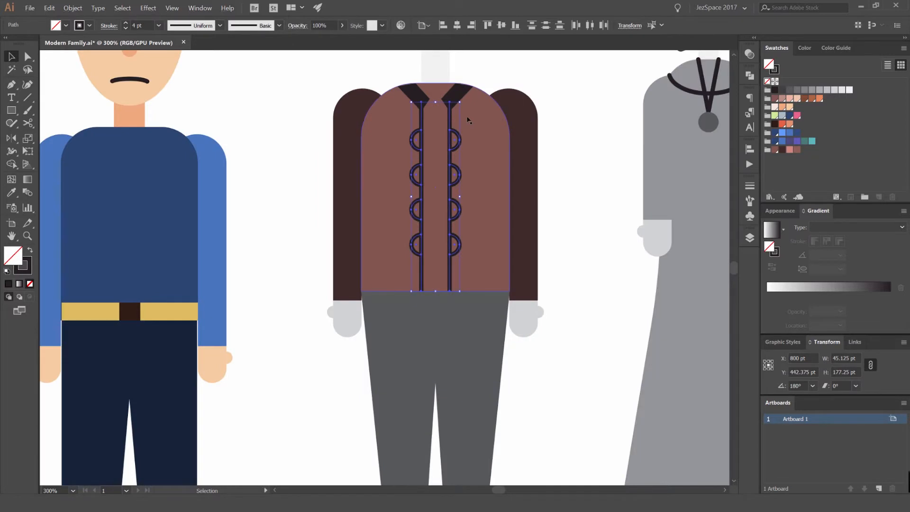
pyautogui.scroll(2, 468, 116)
pyautogui.click(73, 8)
pyautogui.click(82, 92)
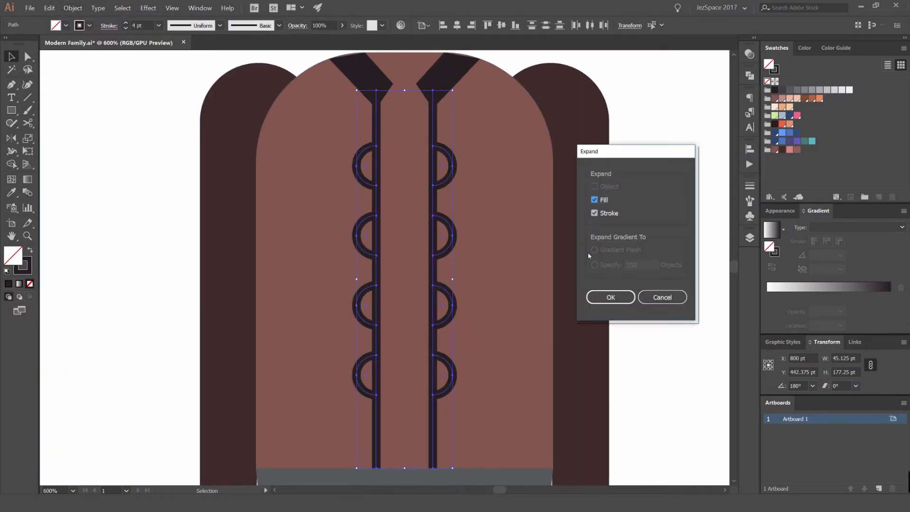
pyautogui.click(602, 297)
# - Unite the expanded front lines and half-ring trims of the dad's shirt with Pathfinder
pyautogui.scroll(-1, 455, 102)
pyautogui.scroll(2, 452, 96)
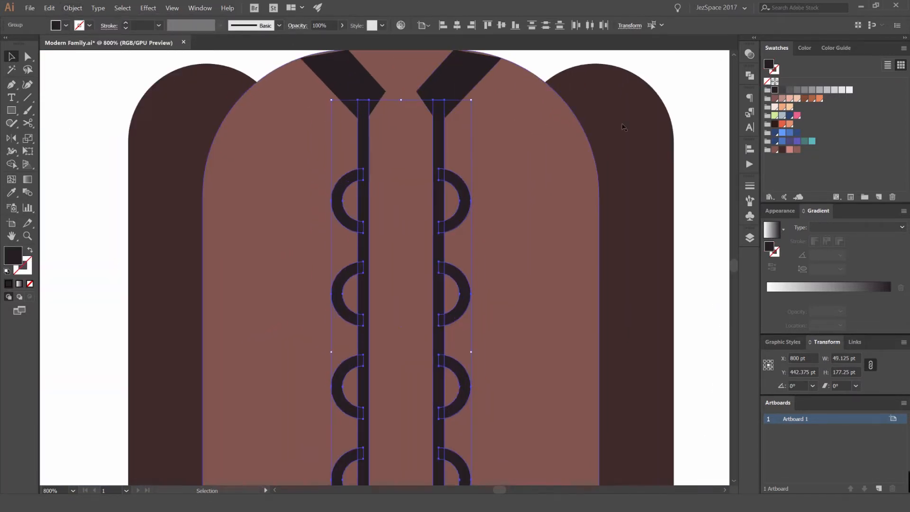
pyautogui.click(749, 75)
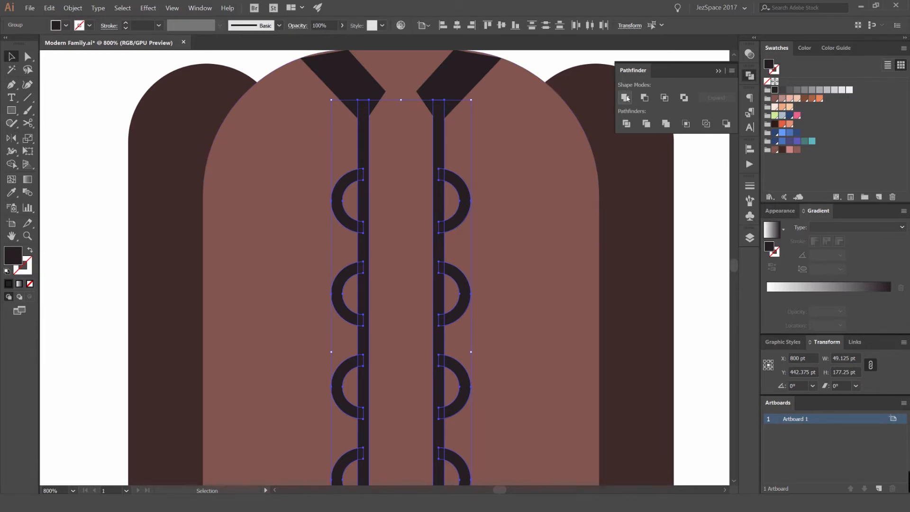
pyautogui.scroll(-1, 462, 138)
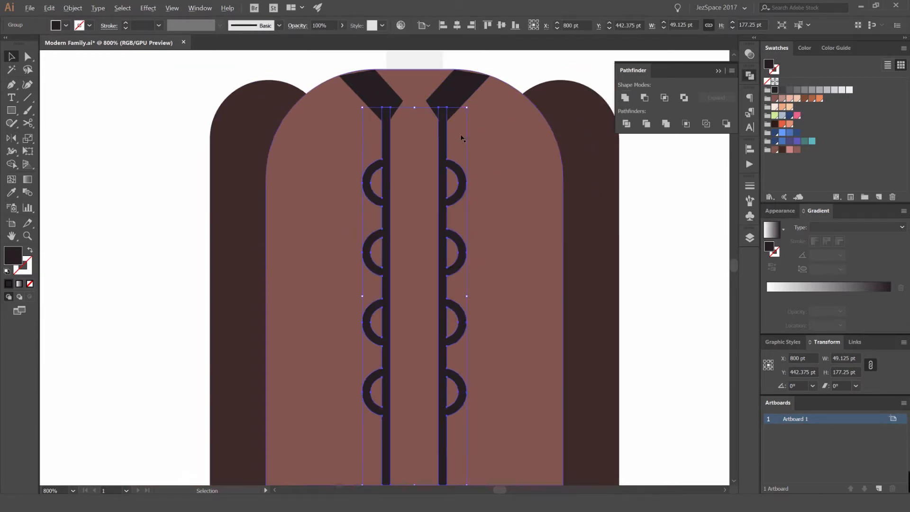
# - Fill both of the dad's collar pieces with the light peach-pink swatch
pyautogui.click(443, 126)
pyautogui.keyDown('shift'); pyautogui.click(379, 115); pyautogui.keyUp('shift')
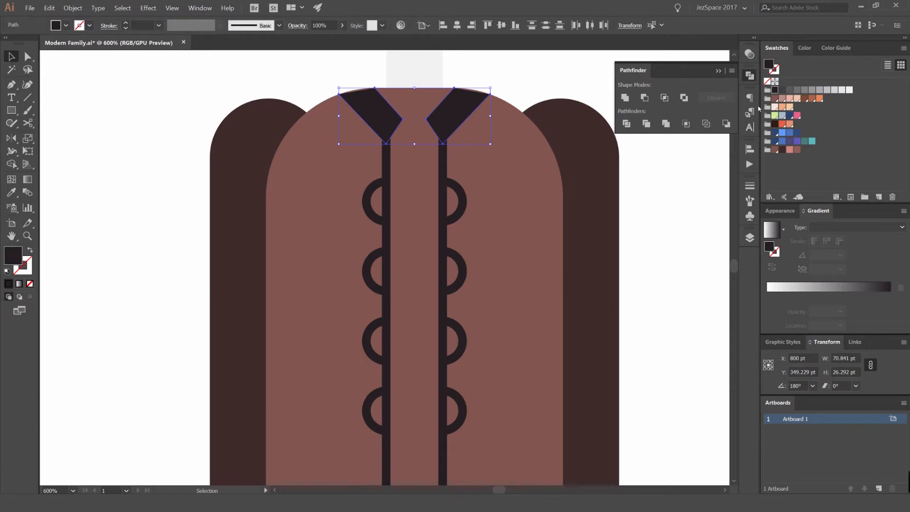
pyautogui.click(783, 98)
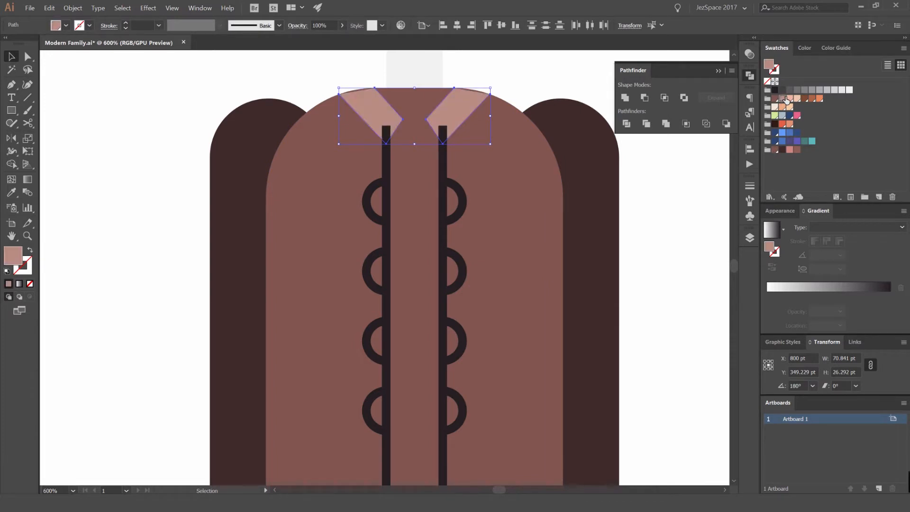
pyautogui.click(790, 98)
# - Enlarge the collar piece on the mom's side to about 31.6 by 27.6 pt so it overhangs the shirt's shoulder edge
pyautogui.scroll(2, 478, 76)
pyautogui.click(497, 86)
pyautogui.click(467, 119)
pyautogui.scroll(2, 460, 101)
pyautogui.press('a')
pyautogui.moveTo(400, 99); pyautogui.dragTo(408, 75)
pyautogui.hotkey('ctrl', 'z')
pyautogui.press('v')
pyautogui.moveTo(544, 99); pyautogui.dragTo(558, 86)
# - Delete the dad's collar piece on the teen's side
pyautogui.scroll(-2, 535, 86)
pyautogui.click(313, 118)
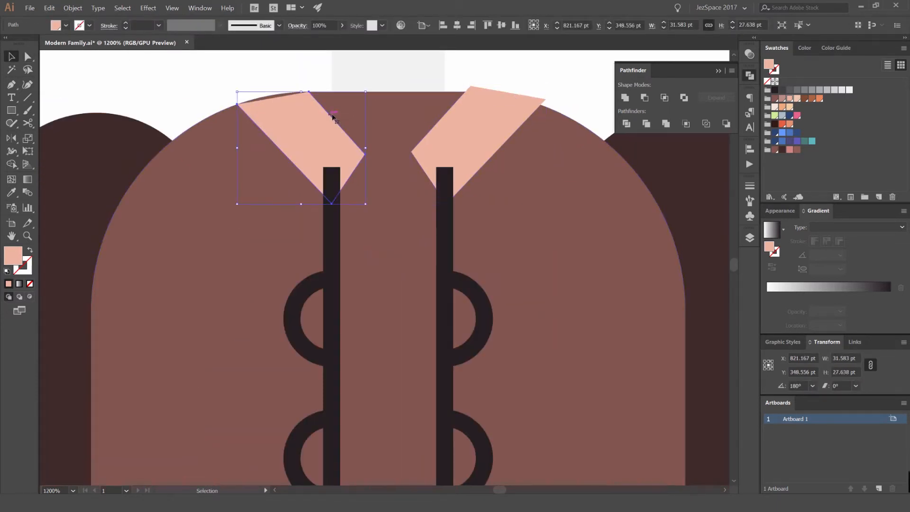
pyautogui.press('Delete')
# - Place a copy of the dad's torso shape in front of the remaining collar piece
pyautogui.click(491, 113)
pyautogui.moveTo(539, 78); pyautogui.dragTo(456, 145)
pyautogui.keyDown('shift'); pyautogui.click(474, 190); pyautogui.keyUp('shift')
pyautogui.click(499, 158)
pyautogui.click(477, 190)
pyautogui.hotkey('ctrl', 'shift', ']')
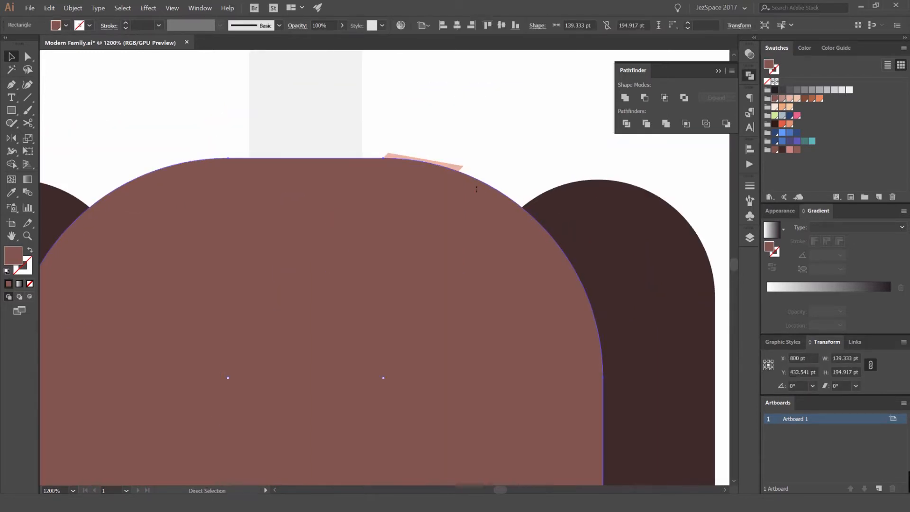
# - Cut the torso copy and collar piece down to their overlapping area with the Shape Builder
pyautogui.scroll(1, 459, 157)
pyautogui.click(472, 167)
pyautogui.click(460, 171)
pyautogui.keyDown('shift'); pyautogui.click(479, 190); pyautogui.keyUp('shift')
pyautogui.hotkey('shift', 'm')
pyautogui.keyDown('alt'); pyautogui.click(459, 173); pyautogui.keyUp('alt')
pyautogui.keyDown('alt'); pyautogui.click(471, 192); pyautogui.keyUp('alt')
pyautogui.press('v')
# - Delete the leftover peach collar piece, keeping the brown collar-shaped cut-out on the torso
pyautogui.scroll(-4, 479, 142)
pyautogui.click(484, 142)
pyautogui.moveTo(456, 158)
pyautogui.mouseDown()
pyautogui.moveTo(502, 121)
pyautogui.moveTo(472, 155)
pyautogui.moveTo(458, 146)
pyautogui.mouseUp()
pyautogui.hotkey('ctrl', 'z')
pyautogui.scroll(3, 473, 152)
pyautogui.hotkey('ctrl', '2')
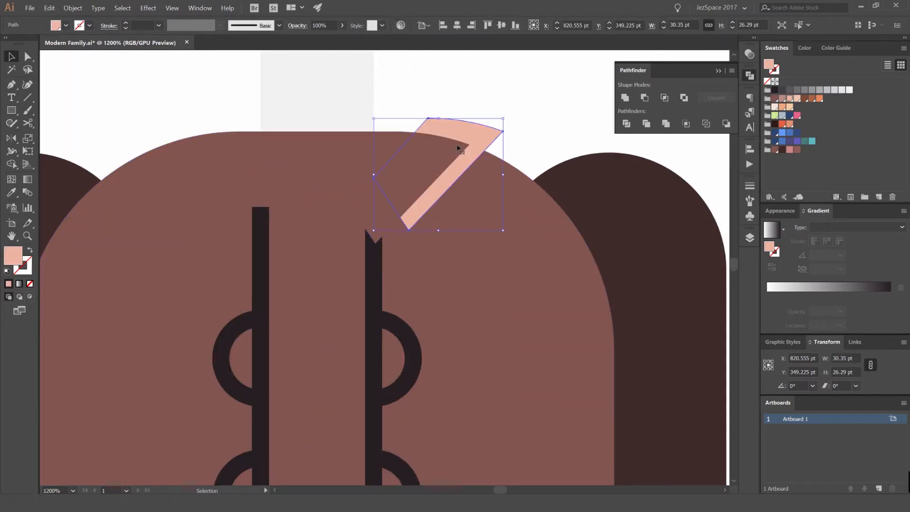
pyautogui.press('Delete')
pyautogui.hotkey('ctrl', 'alt', '2')
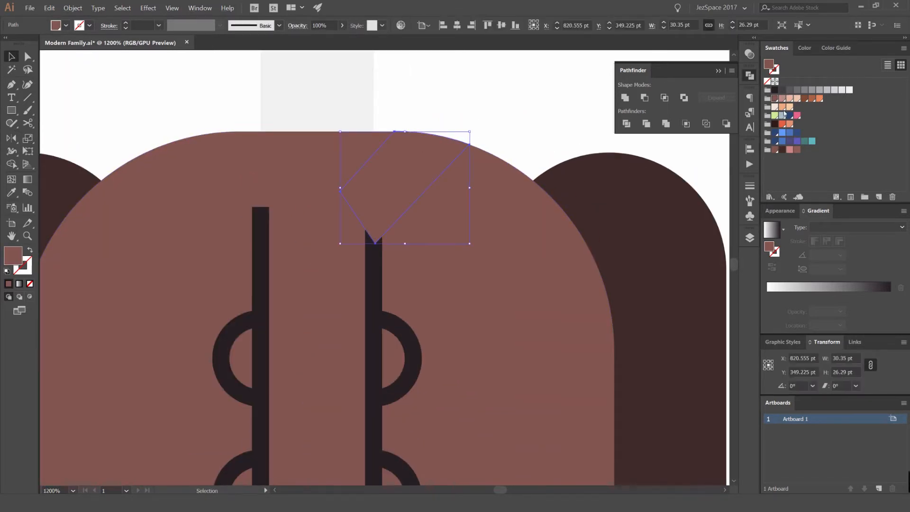
# - Fill the trimmed collar piece with the light peach-pink swatch
pyautogui.click(790, 107)
pyautogui.moveTo(475, 147); pyautogui.dragTo(605, 188)
pyautogui.click(783, 100)
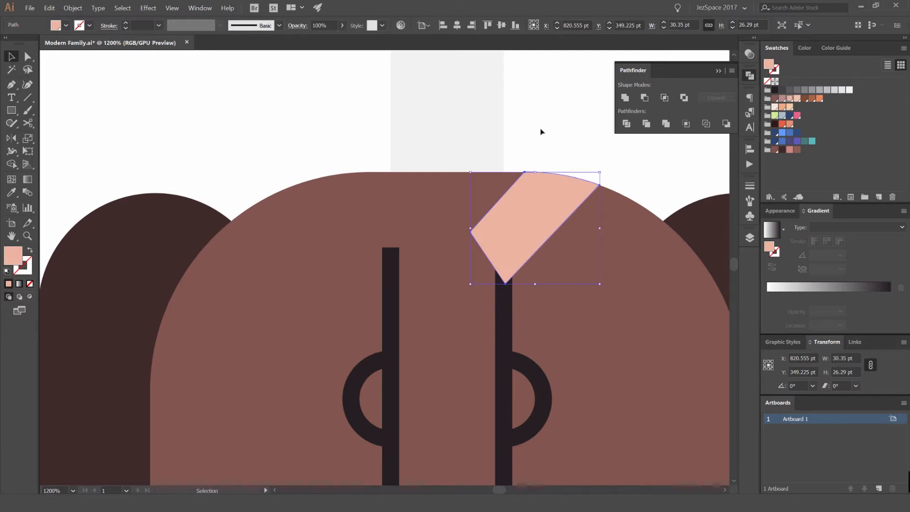
# - Reflect a copy of the trimmed collar piece across the shirt's vertical centre to form the other collar side
pyautogui.press('o')
pyautogui.hotkey('ctrl', '-')
pyautogui.hotkey('ctrl', '-')
pyautogui.hotkey('ctrl', '-')
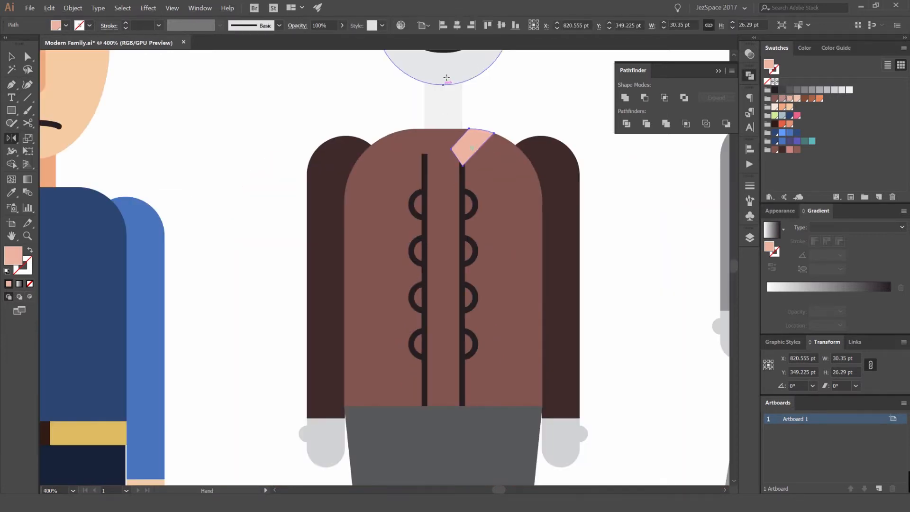
pyautogui.keyDown('alt'); pyautogui.click(441, 135); pyautogui.keyUp('alt')
pyautogui.click(668, 294)
pyautogui.press('v')
pyautogui.click(611, 265)
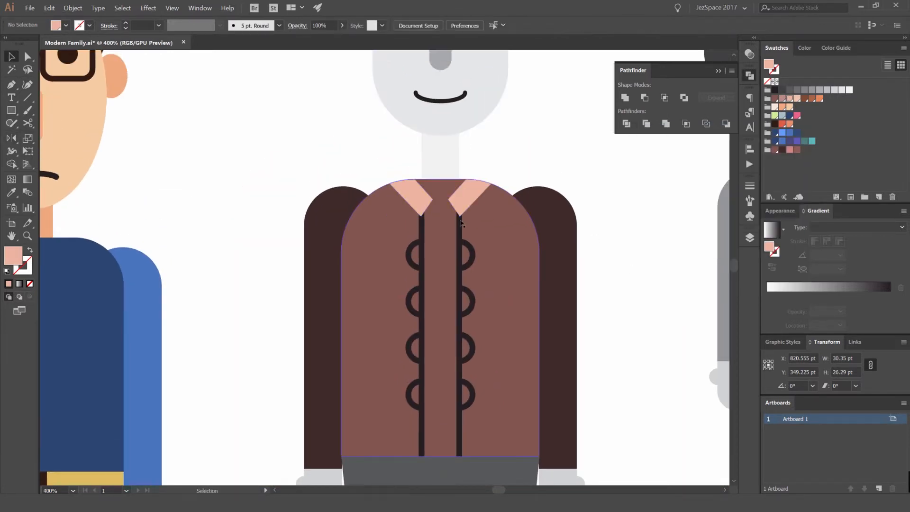
# - Colour the shirt's front lines and half-ring trims with the collar's peach-pink using the Eyedropper
pyautogui.click(422, 222)
pyautogui.press('i')
pyautogui.click(465, 193)
pyautogui.press('v')
pyautogui.click(497, 152)
# - Fill the dad's trousers with the dark brown swatch from the Shades colour group
pyautogui.scroll(-5, 497, 152)
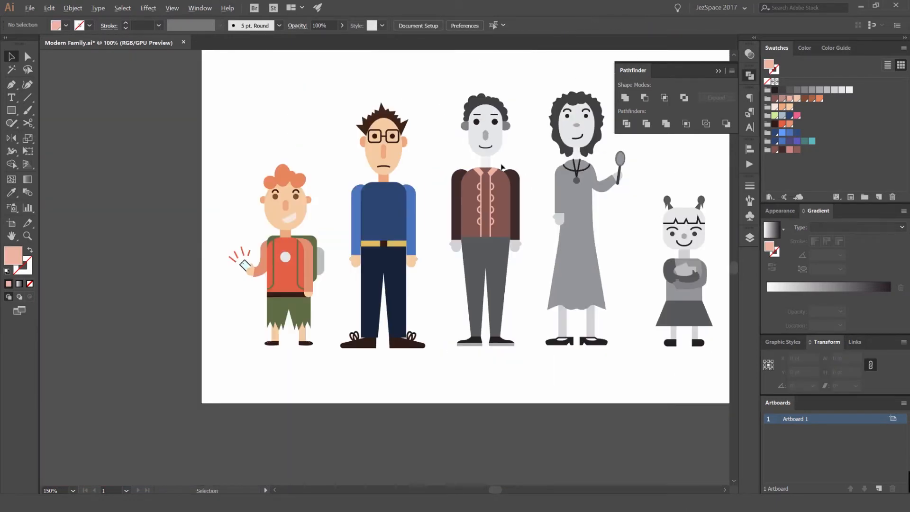
pyautogui.scroll(4, 505, 198)
pyautogui.click(476, 263)
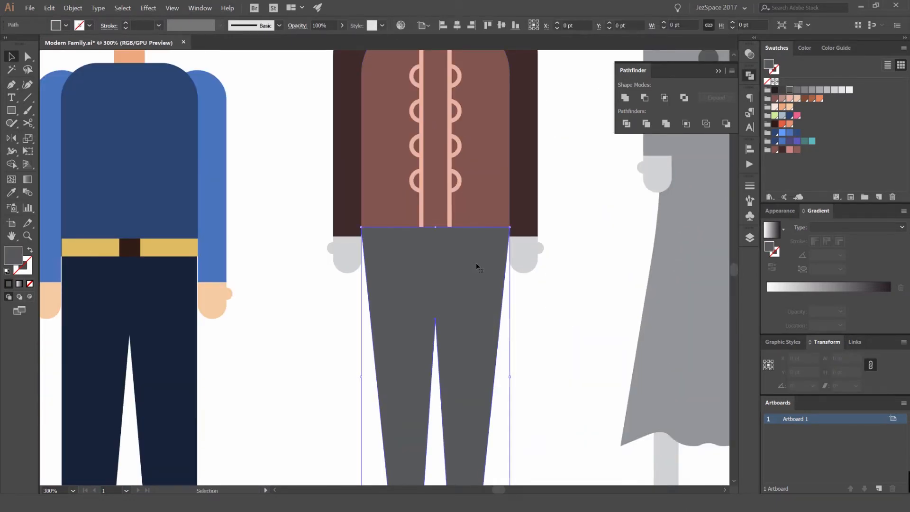
pyautogui.hotkey('ctrl', '-')
pyautogui.hotkey('ctrl', '-')
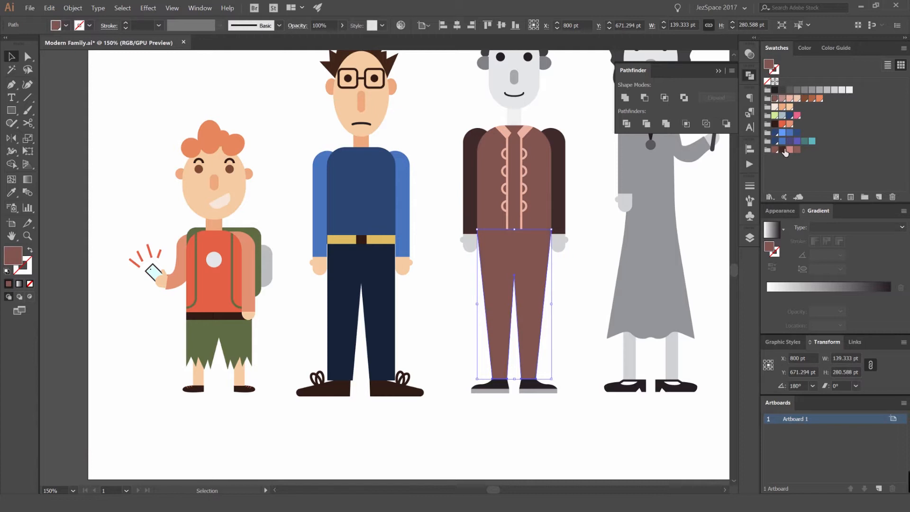
pyautogui.click(784, 150)
pyautogui.hscroll(3, 545, 237)
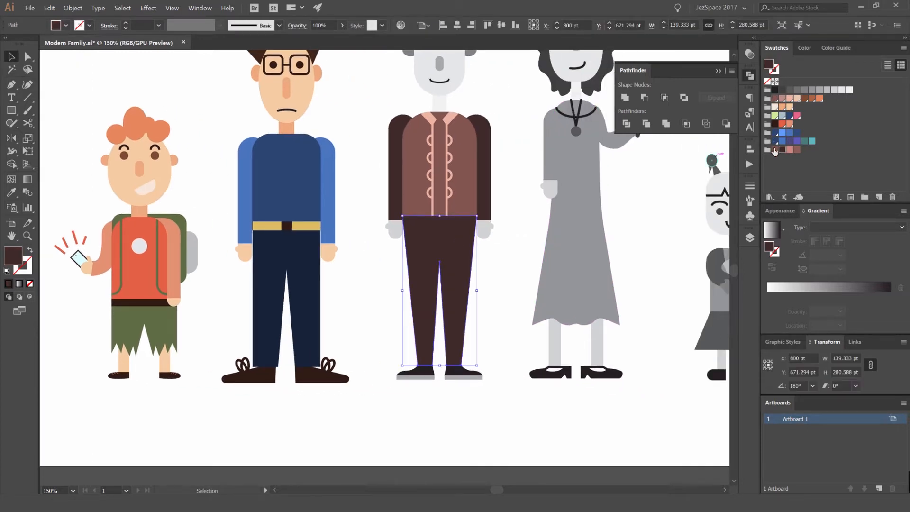
# - Try the lighter brown and pink Shades swatches on the dad's trousers, and restore the dark brown fill
pyautogui.click(775, 150)
pyautogui.click(507, 224)
pyautogui.hotkey('ctrl', 'z')
pyautogui.click(791, 151)
pyautogui.click(797, 150)
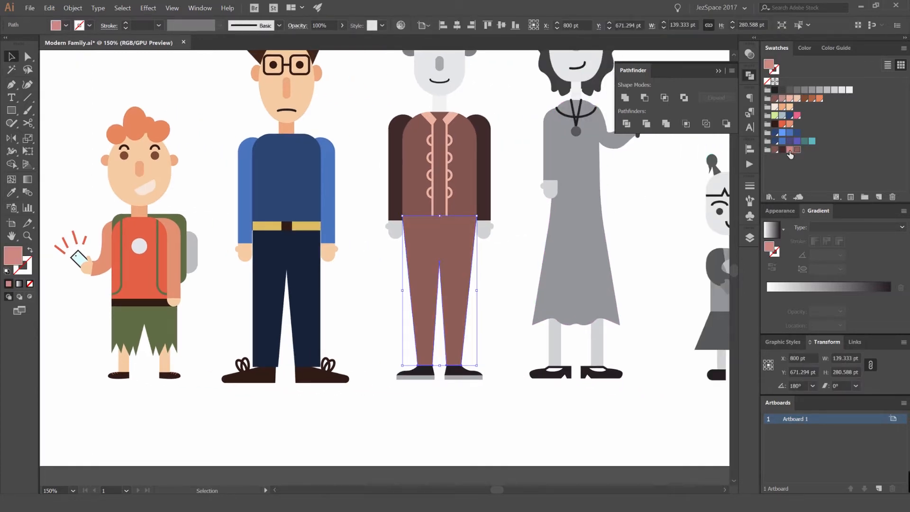
pyautogui.click(526, 206)
pyautogui.click(454, 256)
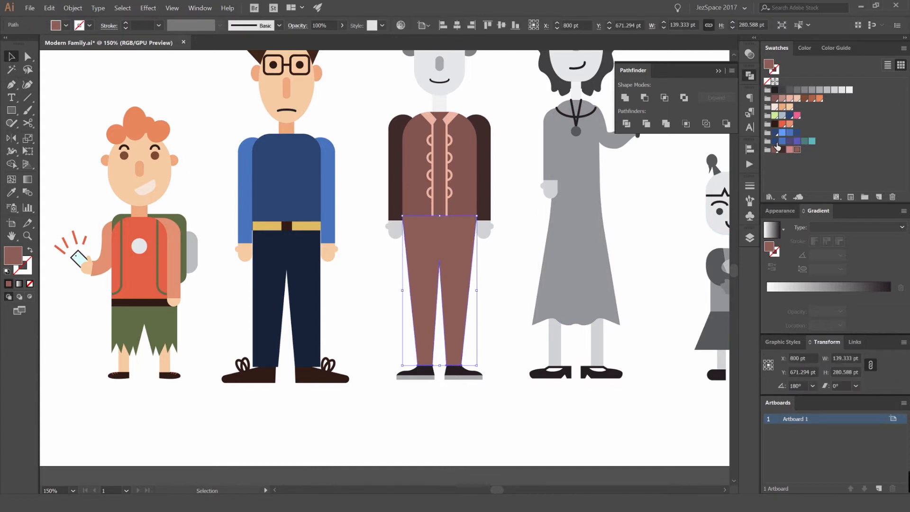
pyautogui.click(517, 252)
# - Fill the uppers of both of the dad's shoes with the dark teal swatch
pyautogui.scroll(2, 450, 370)
pyautogui.press('a')
pyautogui.click(454, 372)
pyautogui.keyDown('shift'); pyautogui.click(393, 372); pyautogui.keyUp('shift')
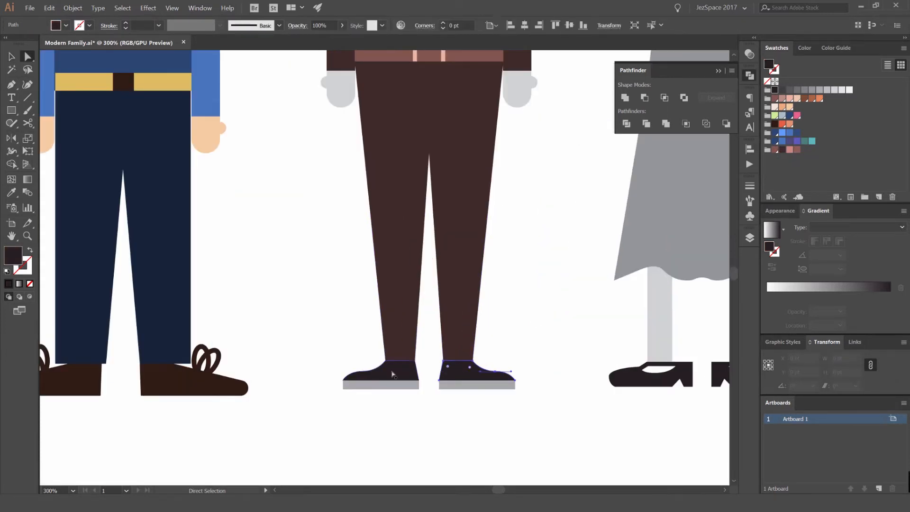
pyautogui.click(798, 141)
pyautogui.scroll(-2, 528, 250)
pyautogui.scroll(1, 528, 250)
pyautogui.click(810, 143)
pyautogui.click(806, 142)
pyautogui.click(599, 273)
# - Fill the soles of both of the dad's shoes with the light turquoise swatch
pyautogui.click(508, 323)
pyautogui.keyDown('shift'); pyautogui.click(408, 323); pyautogui.keyUp('shift')
pyautogui.click(812, 143)
pyautogui.press('v')
pyautogui.click(604, 209)
# - Colour both of the dad's ears with the darker skin tone sampled from the teen's ear
pyautogui.scroll(-6, 607, 206)
pyautogui.moveTo(610, 207); pyautogui.dragTo(531, 223)
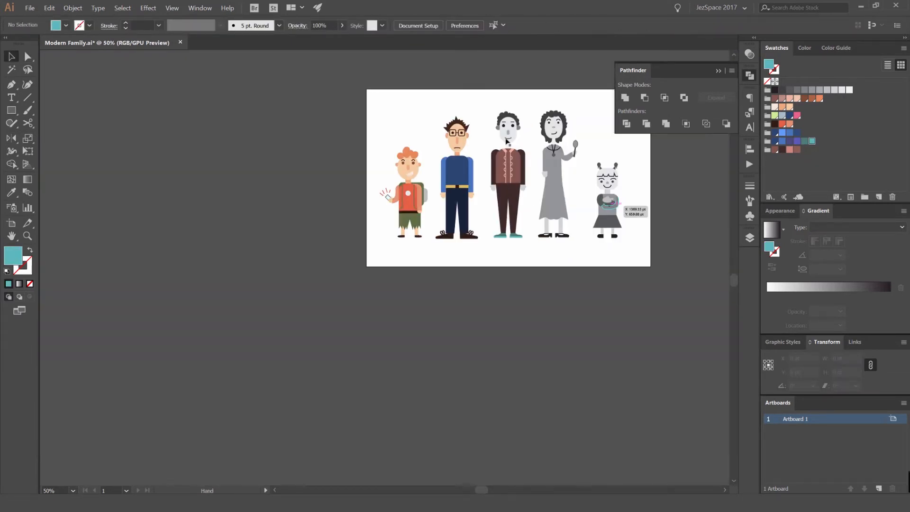
pyautogui.scroll(4, 510, 127)
pyautogui.click(549, 136)
pyautogui.keyDown('shift'); pyautogui.click(463, 137); pyautogui.keyUp('shift')
pyautogui.press('i')
pyautogui.click(342, 167)
pyautogui.press('v')
pyautogui.click(394, 160)
# - Colour the dad's nose with the skin tone sampled from his ear
pyautogui.click(503, 154)
pyautogui.press('i')
pyautogui.click(464, 136)
pyautogui.press('v')
pyautogui.click(439, 184)
# - Fill both of the dad's eyes with the dark brown swatch from the Shades colour group
pyautogui.click(488, 132)
pyautogui.keyDown('shift'); pyautogui.click(523, 128); pyautogui.keyUp('shift')
pyautogui.click(782, 150)
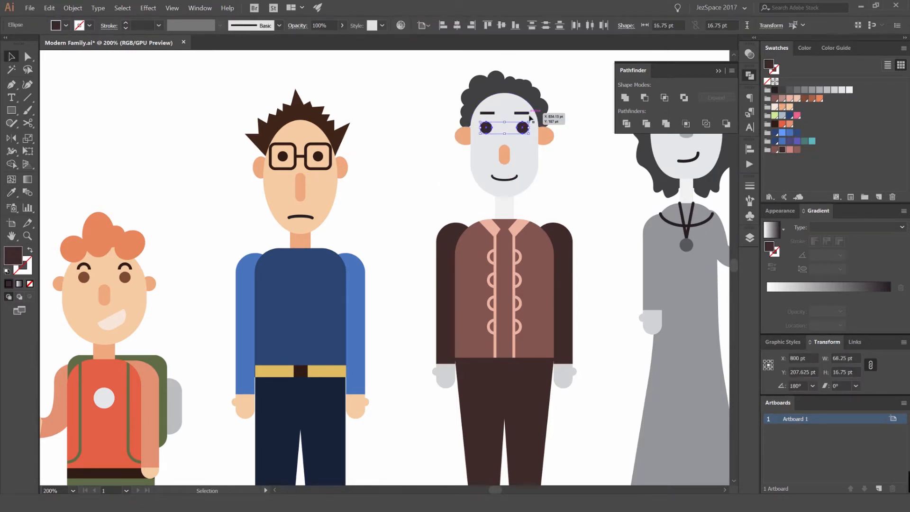
# - Apply the dark brown Shades swatch as the fill of both of the dad's eyebrows
pyautogui.scroll(2, 530, 116)
pyautogui.click(466, 114)
pyautogui.click(455, 112)
pyautogui.keyDown('shift'); pyautogui.click(520, 112); pyautogui.keyUp('shift')
pyautogui.click(782, 150)
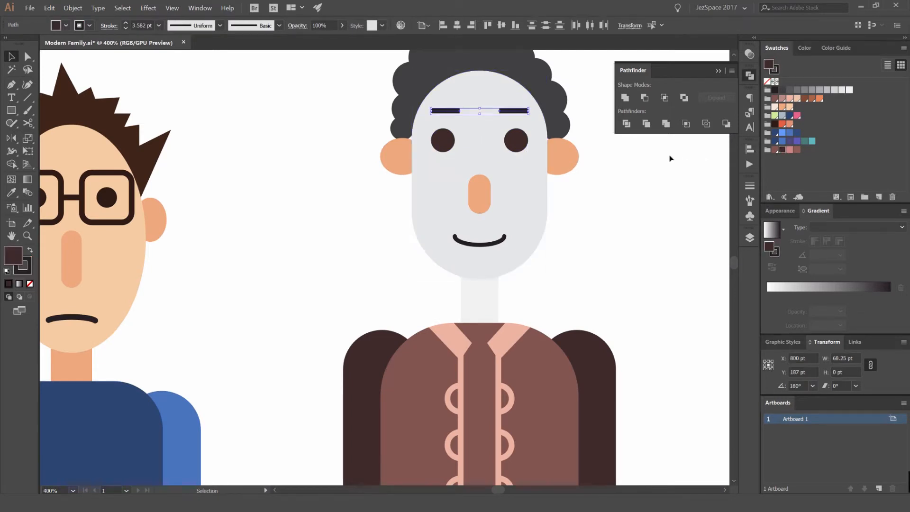
# - Fill the dad's curly hair with the very dark brown swatch beside the reds
pyautogui.click(540, 69)
pyautogui.click(776, 125)
pyautogui.click(646, 179)
# - Colour the dad's face with the light skin tone sampled from the teen's face
pyautogui.scroll(-5, 646, 184)
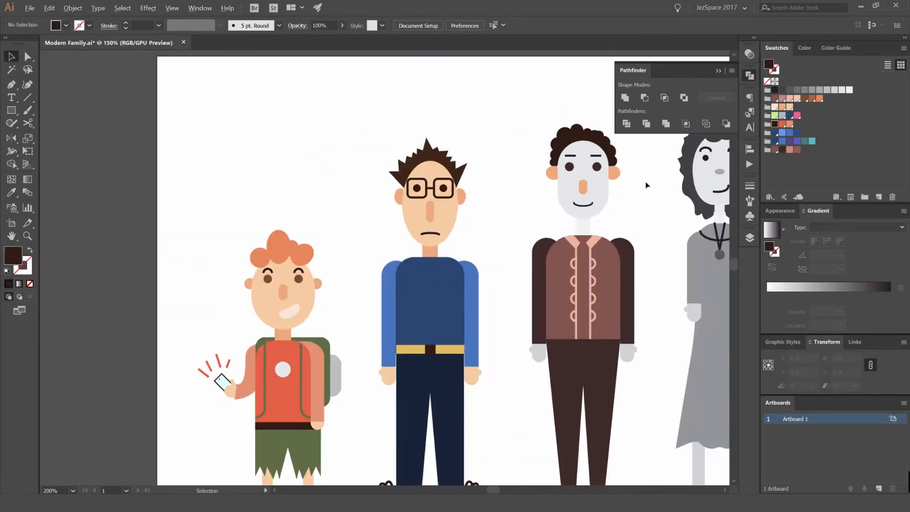
pyautogui.moveTo(632, 172); pyautogui.dragTo(521, 177)
pyautogui.scroll(3, 521, 178)
pyautogui.scroll(2, 498, 216)
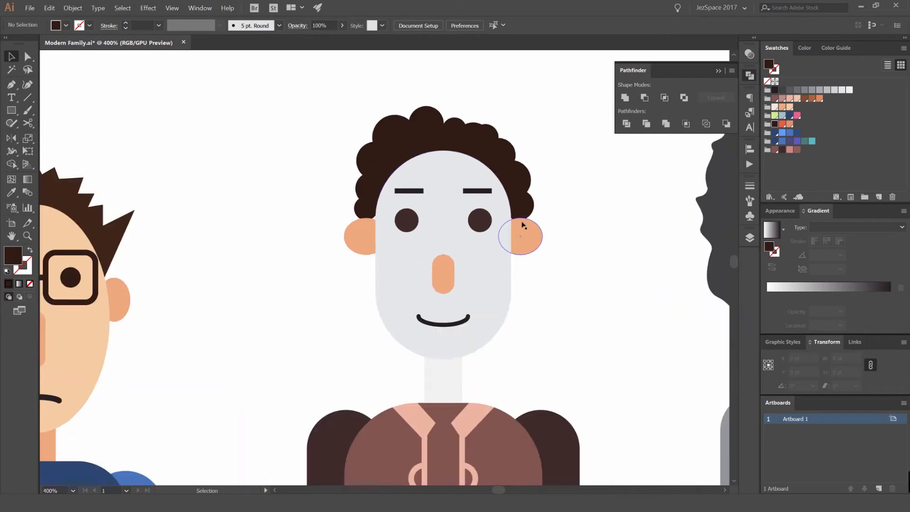
pyautogui.click(498, 204)
pyautogui.press('i')
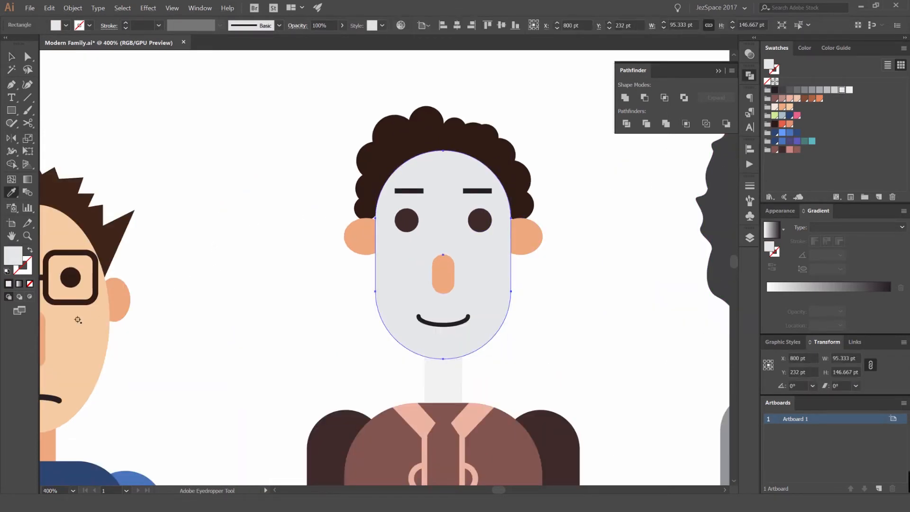
pyautogui.click(95, 315)
# - Colour the dad's neck with the darker skin tone sampled from the teen's neck
pyautogui.press('v')
pyautogui.click(437, 378)
pyautogui.press('i')
pyautogui.scroll(-3, 244, 392)
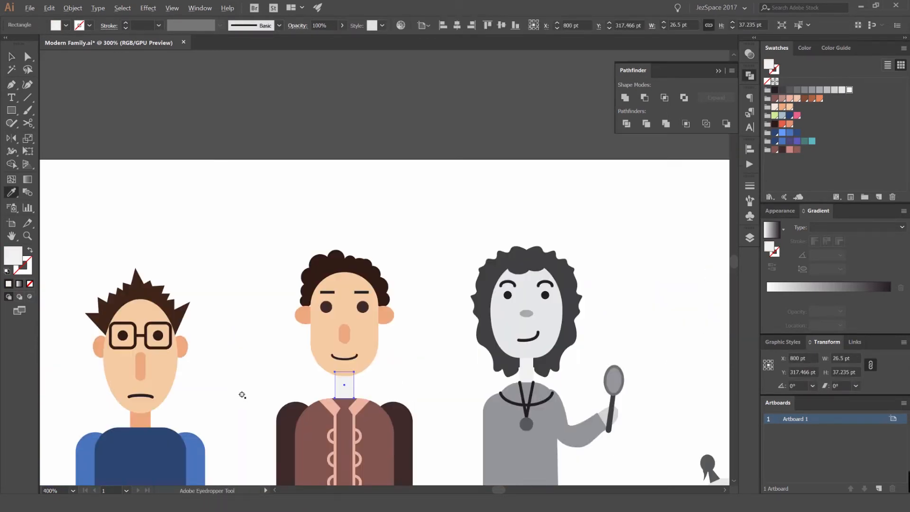
pyautogui.click(167, 413)
pyautogui.press('v')
pyautogui.click(258, 349)
# - Colour the dad's hand and thumb on the teen's side with the skin tone sampled from the teen's hand
pyautogui.moveTo(287, 326); pyautogui.dragTo(391, 37)
pyautogui.click(382, 225)
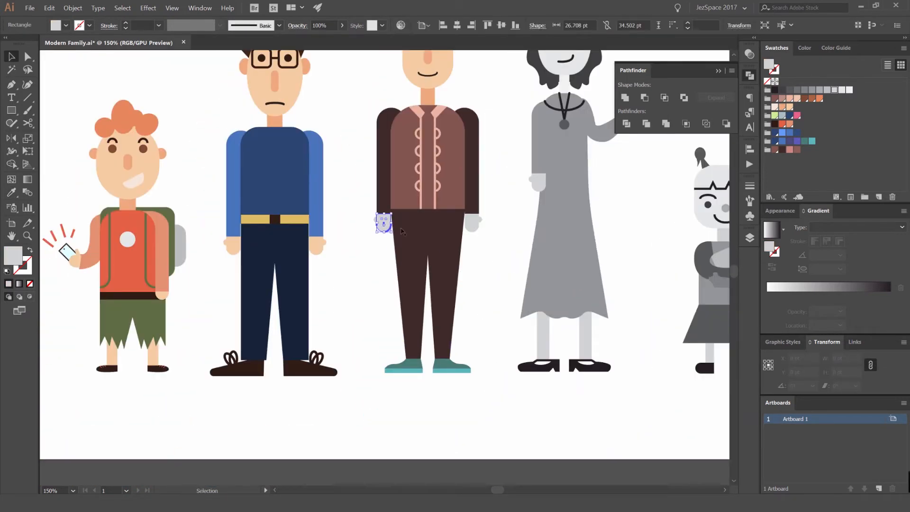
pyautogui.scroll(3, 368, 220)
pyautogui.keyDown('shift'); pyautogui.click(383, 218); pyautogui.keyUp('shift')
pyautogui.press('i')
pyautogui.click(238, 309)
pyautogui.hscroll(3, 358, 278)
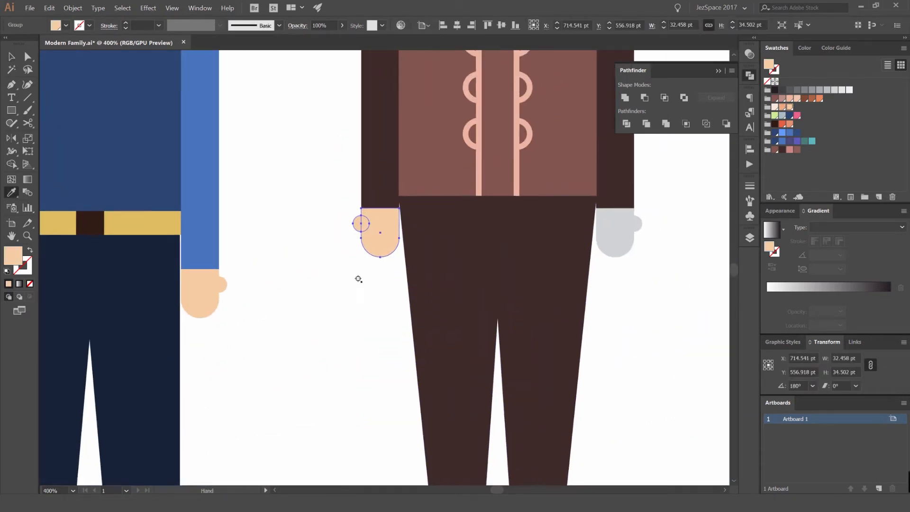
# - Colour the dad's other hand with the skin tone sampled from his finished hand
pyautogui.press('v')
pyautogui.click(613, 236)
pyautogui.press('i')
pyautogui.click(378, 231)
pyautogui.press('v')
pyautogui.click(325, 260)
# - Try the darker skin tone on the dad's thumb on the teen's side, placed behind the hand
pyautogui.hotkey('ctrl', '1')
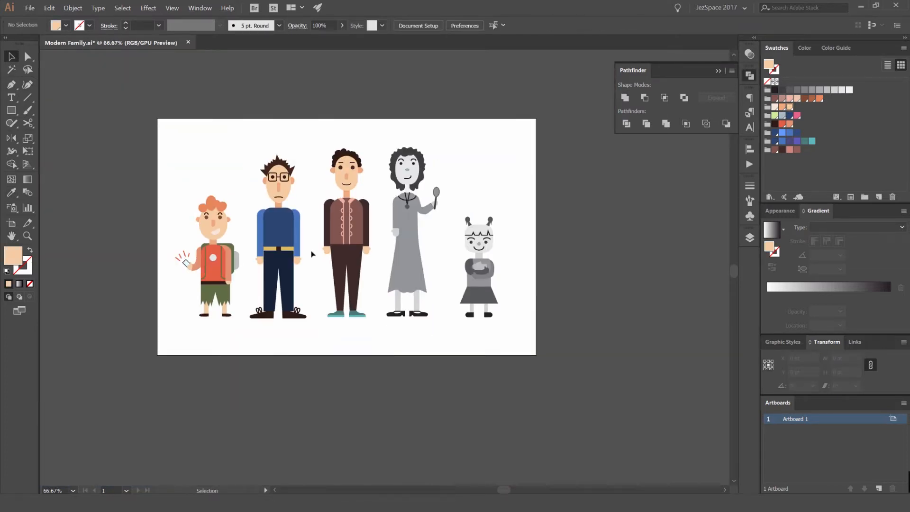
pyautogui.scroll(10, 312, 255)
pyautogui.press('a')
pyautogui.click(378, 223)
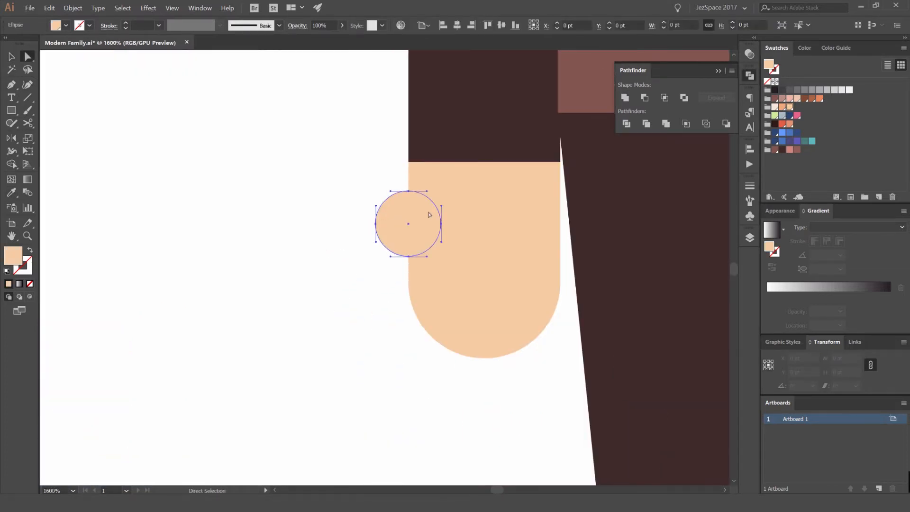
pyautogui.click(782, 107)
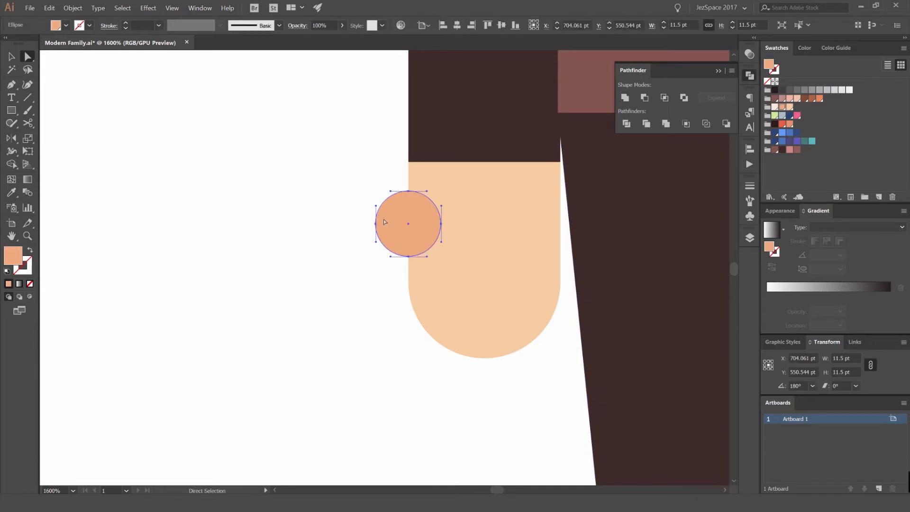
pyautogui.hotkey('ctrl', '[')
pyautogui.click(334, 162)
pyautogui.scroll(-6, 332, 160)
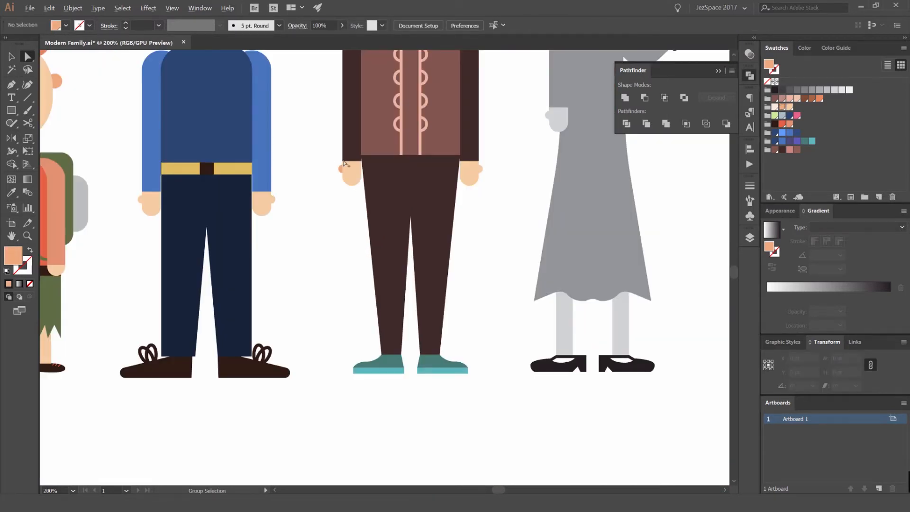
pyautogui.scroll(3, 345, 163)
pyautogui.scroll(-3, 324, 166)
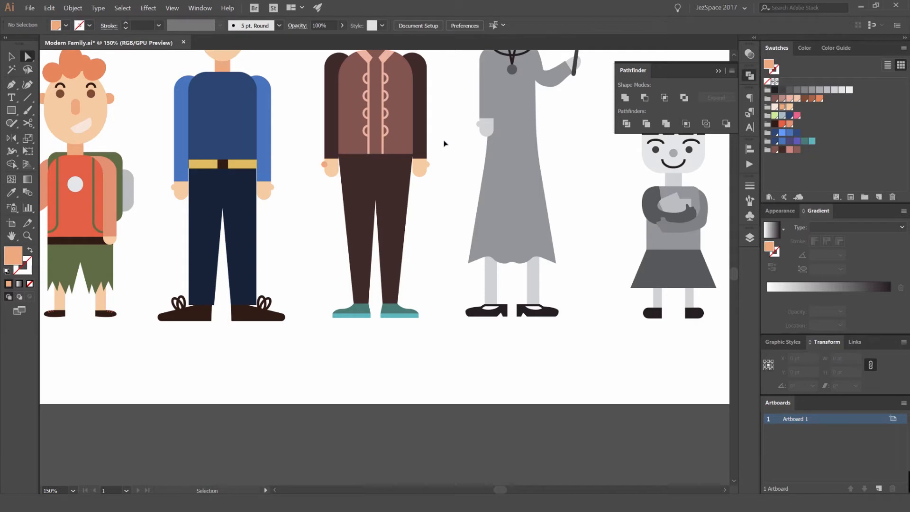
pyautogui.scroll(-2, 432, 171)
pyautogui.press('v')
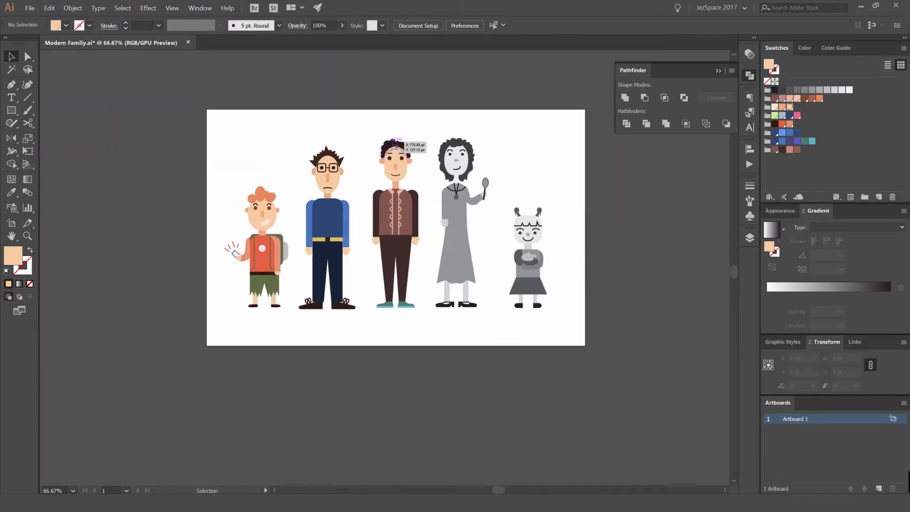
# - Lock the Dad layer and make the Mum layer active
pyautogui.moveTo(427, 148); pyautogui.dragTo(421, 142)
pyautogui.scroll(2, 460, 173)
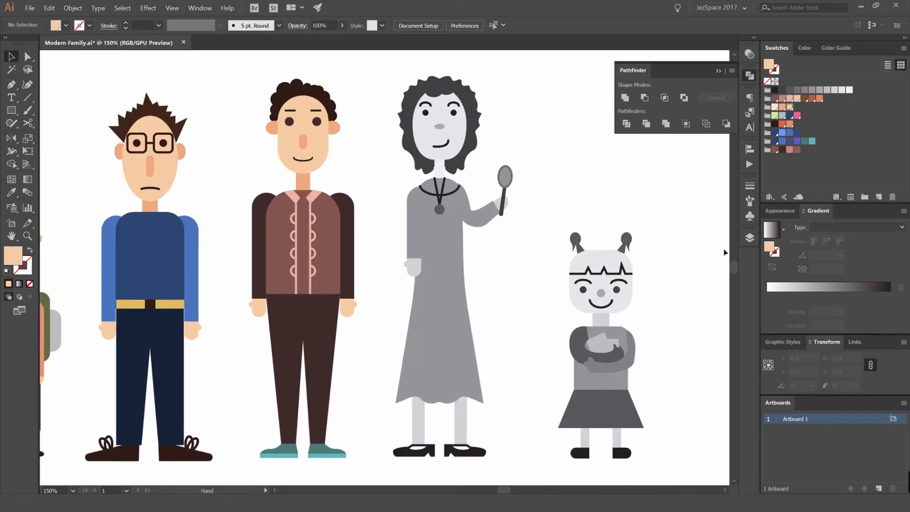
pyautogui.click(749, 237)
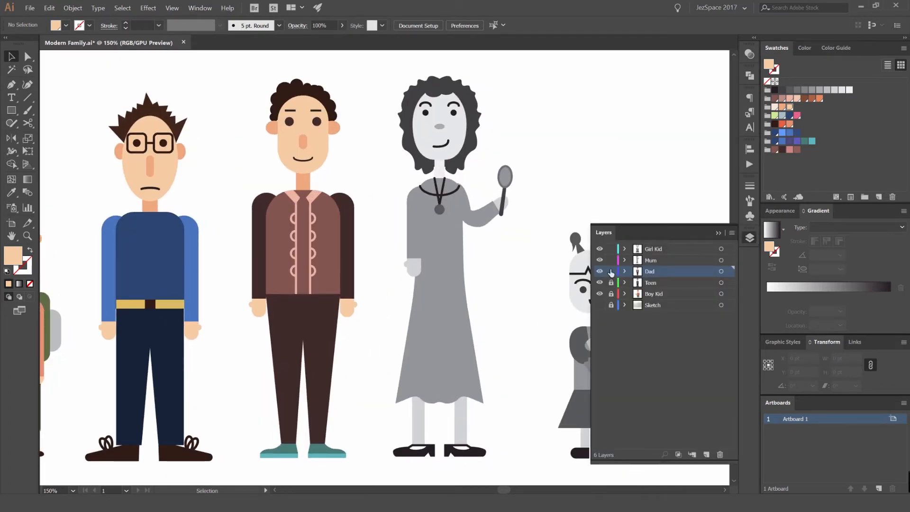
pyautogui.click(611, 272)
pyautogui.click(661, 261)
pyautogui.click(751, 241)
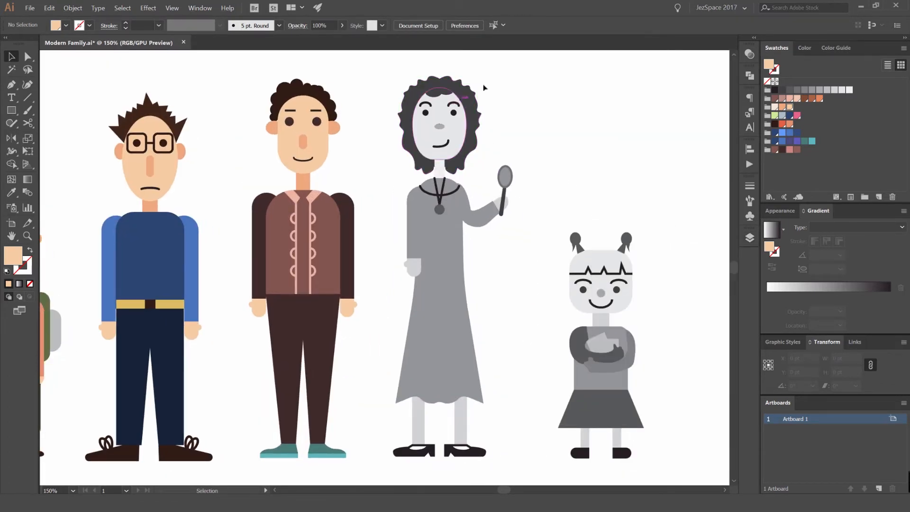
# - Colour the mum's face and neck with the light skin tone sampled from the dad's face
pyautogui.scroll(2, 462, 120)
pyautogui.click(451, 133)
pyautogui.press('i')
pyautogui.click(183, 177)
pyautogui.press('v')
pyautogui.click(285, 168)
pyautogui.click(414, 214)
pyautogui.press('i')
pyautogui.click(444, 182)
pyautogui.press('v')
# - Colour the mum's nose with the darker skin tone sampled from the dad's ear, and her eyes dark brown
pyautogui.click(418, 134)
pyautogui.press('i')
pyautogui.click(203, 136)
pyautogui.press('v')
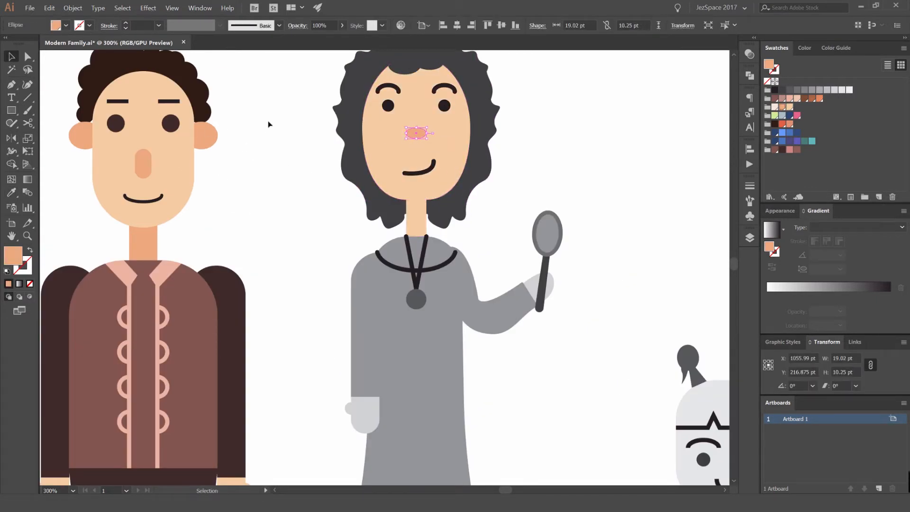
pyautogui.scroll(2, 268, 125)
pyautogui.click(441, 160)
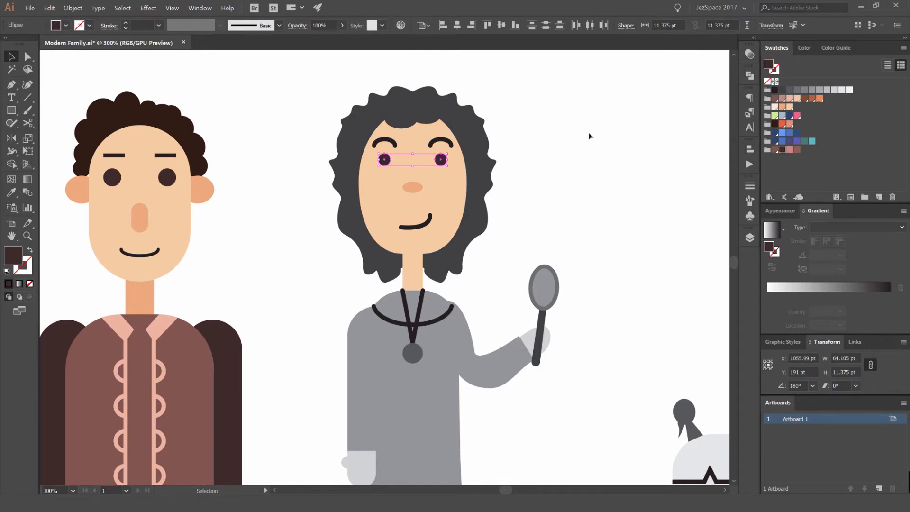
# - Select the mum's hair and load a Color Guide harmony containing purple, magenta and yellow
pyautogui.click(486, 152)
pyautogui.click(838, 48)
pyautogui.click(806, 48)
pyautogui.click(830, 49)
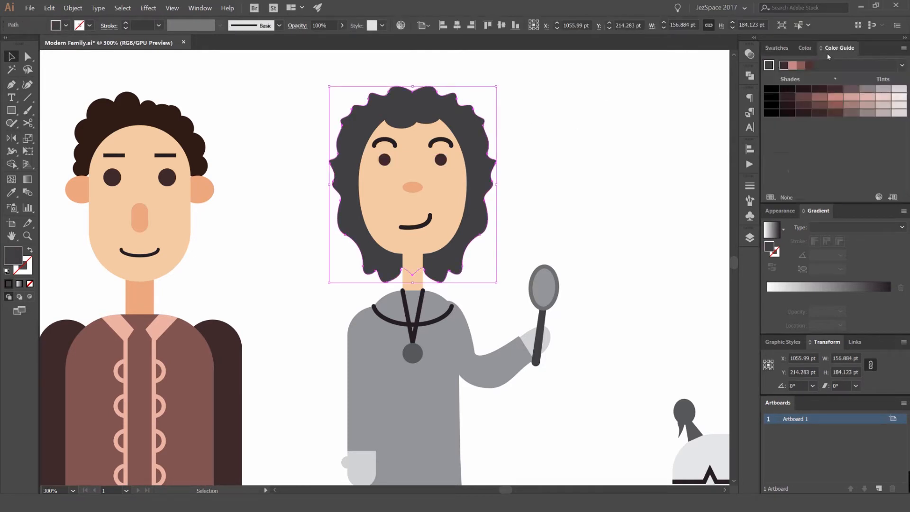
pyautogui.click(829, 65)
pyautogui.click(838, 193)
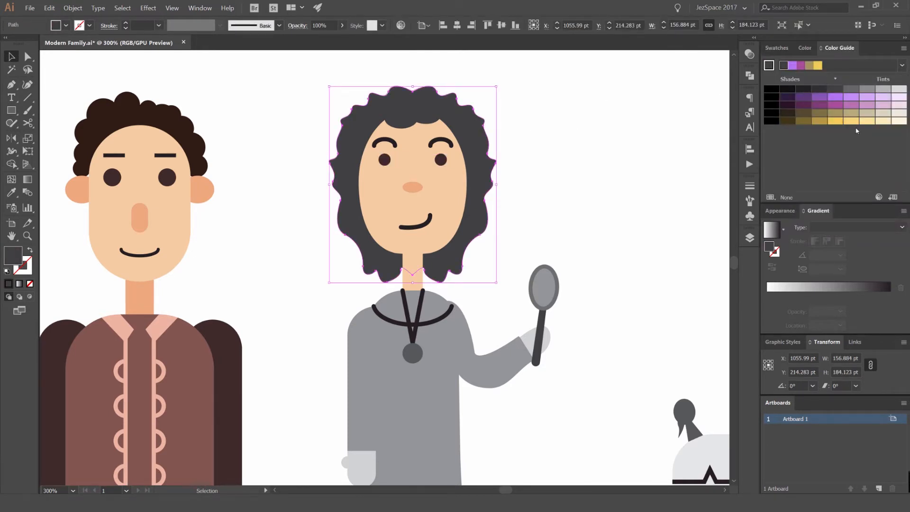
# - Colour the mum's hair soft yellow, trying several yellow shades from the colour harmony
pyautogui.click(836, 120)
pyautogui.click(820, 122)
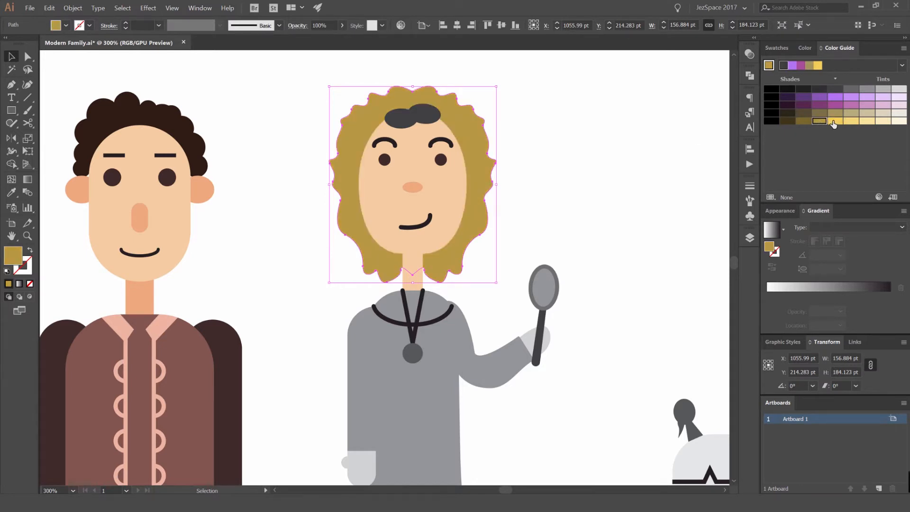
pyautogui.click(851, 121)
pyautogui.click(836, 120)
pyautogui.click(867, 120)
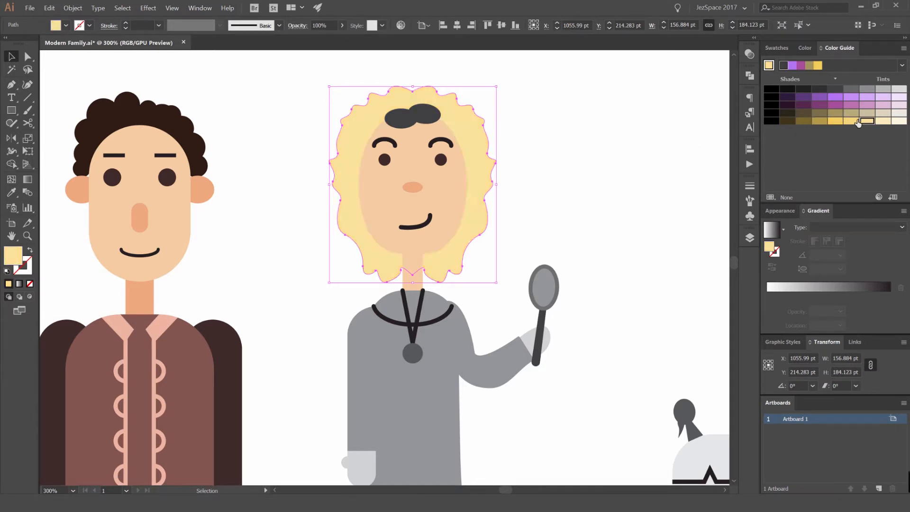
pyautogui.click(848, 122)
pyautogui.click(678, 116)
pyautogui.scroll(-2, 678, 118)
pyautogui.scroll(1, 679, 119)
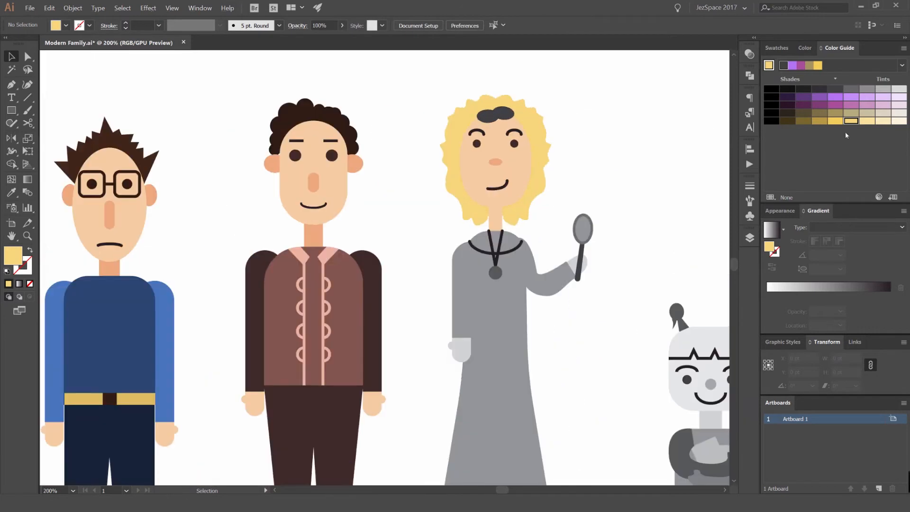
# - Compare a brighter and a paler yellow on the mum's hair and return to the soft yellow
pyautogui.click(836, 122)
pyautogui.hotkey('ctrl', 'z')
pyautogui.scroll(-5, 634, 118)
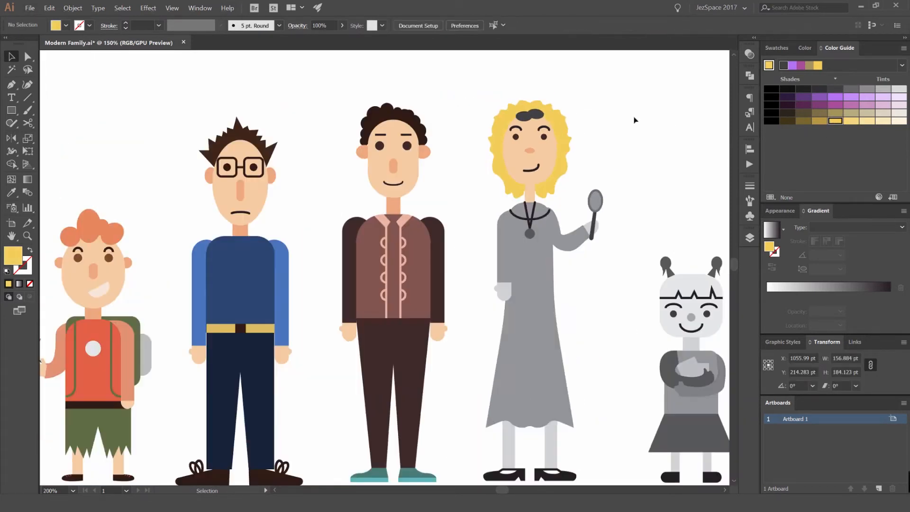
pyautogui.scroll(3, 634, 119)
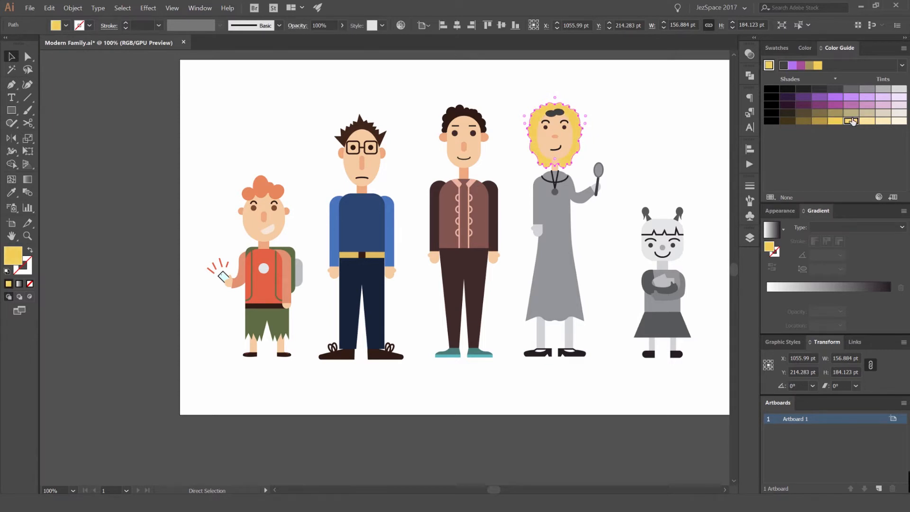
pyautogui.click(868, 122)
pyautogui.click(852, 121)
pyautogui.click(725, 91)
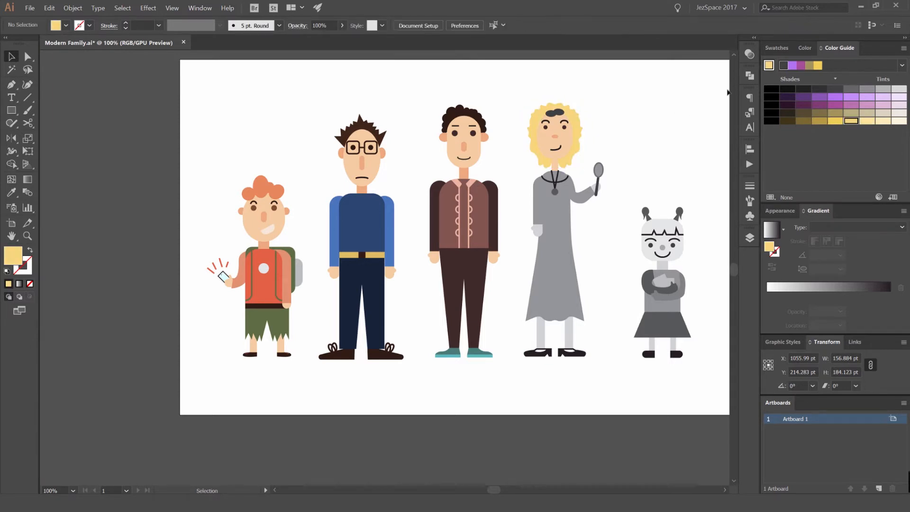
# - Colour the mum's grey fringe with the soft yellow sampled from her hair, keeping the fringe in place
pyautogui.click(777, 48)
pyautogui.scroll(4, 599, 126)
pyautogui.click(442, 76)
pyautogui.click(565, 92)
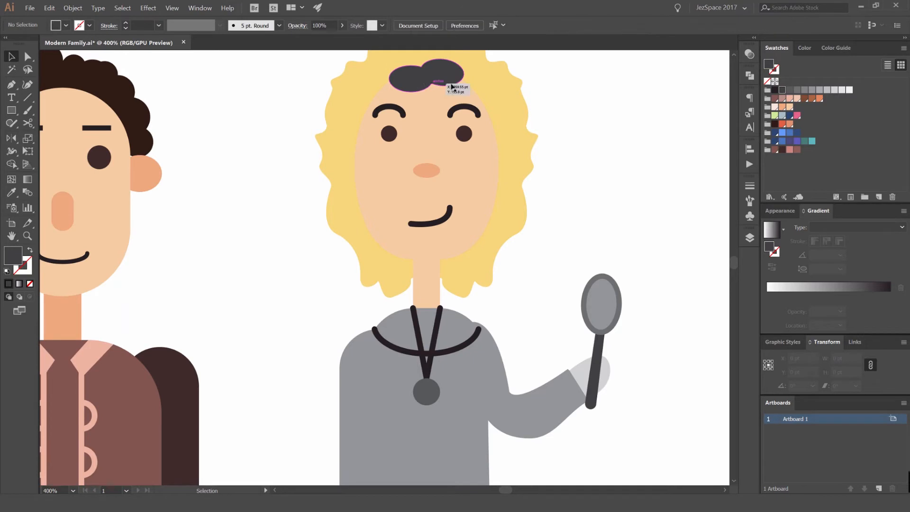
pyautogui.press('i')
pyautogui.click(488, 83)
pyautogui.press('v')
pyautogui.moveTo(447, 72); pyautogui.dragTo(461, 80)
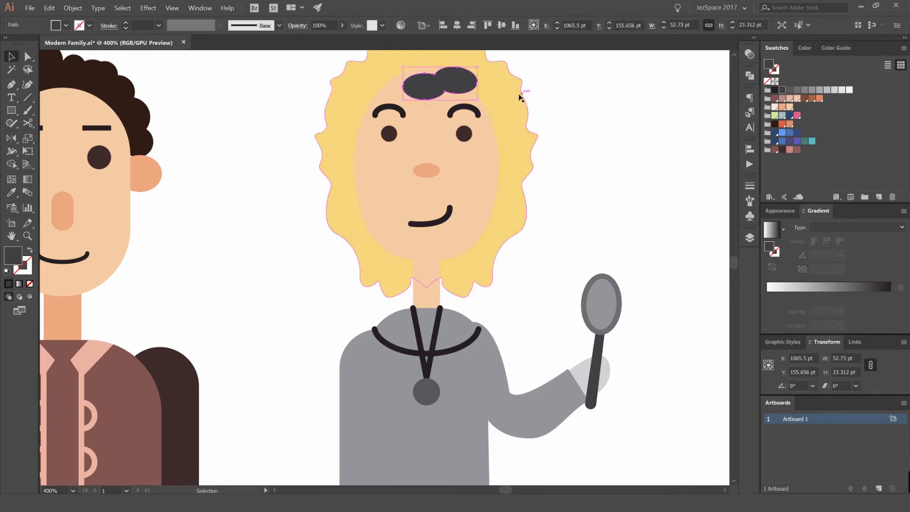
pyautogui.hotkey('ctrl', 'z')
pyautogui.press('i')
pyautogui.click(517, 85)
pyautogui.press('v')
pyautogui.click(593, 94)
pyautogui.scroll(-3, 594, 94)
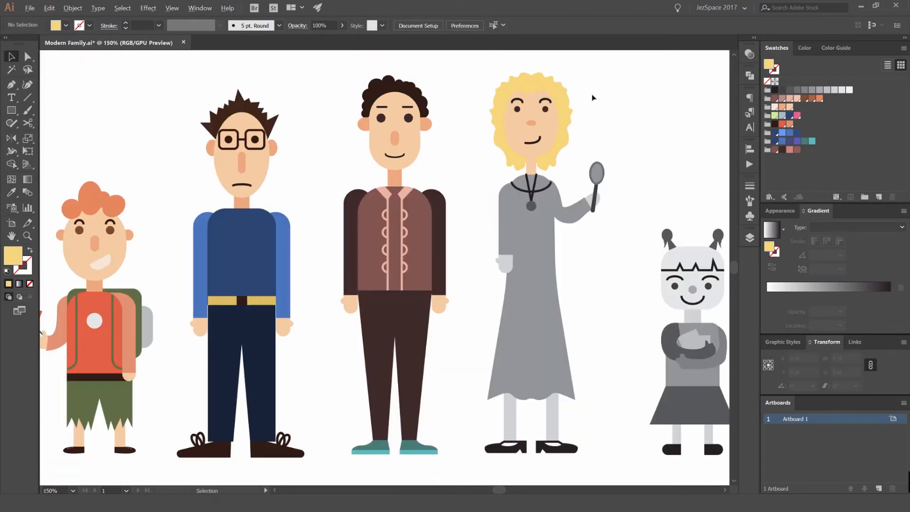
# - Enlarge the mum's fringe to about 62 by 27 pt, centred on her forehead
pyautogui.click(538, 67)
pyautogui.scroll(5, 538, 67)
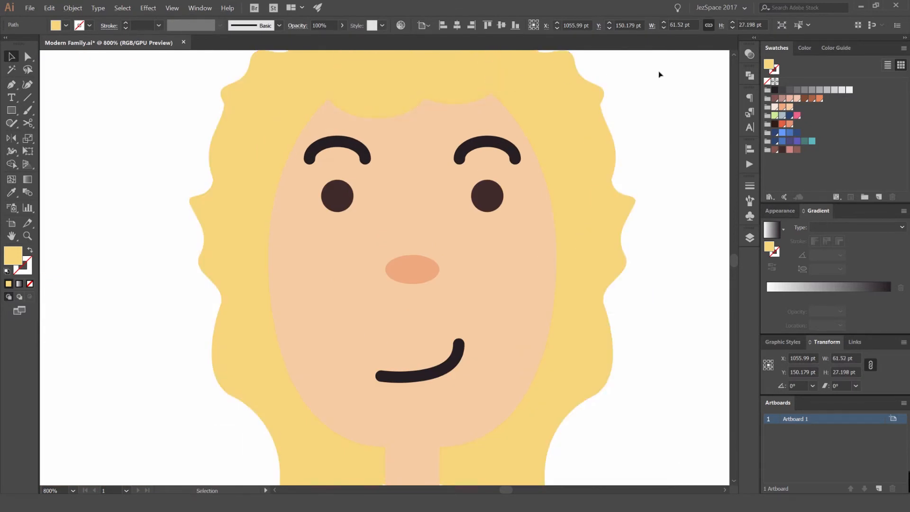
pyautogui.click(661, 75)
# - Set the stroke of the mum's necklace cords to dark brown
pyautogui.scroll(-3, 661, 75)
pyautogui.moveTo(650, 92); pyautogui.dragTo(482, 119)
pyautogui.scroll(-2, 471, 228)
pyautogui.moveTo(474, 187); pyautogui.dragTo(487, 101)
pyautogui.scroll(4, 464, 184)
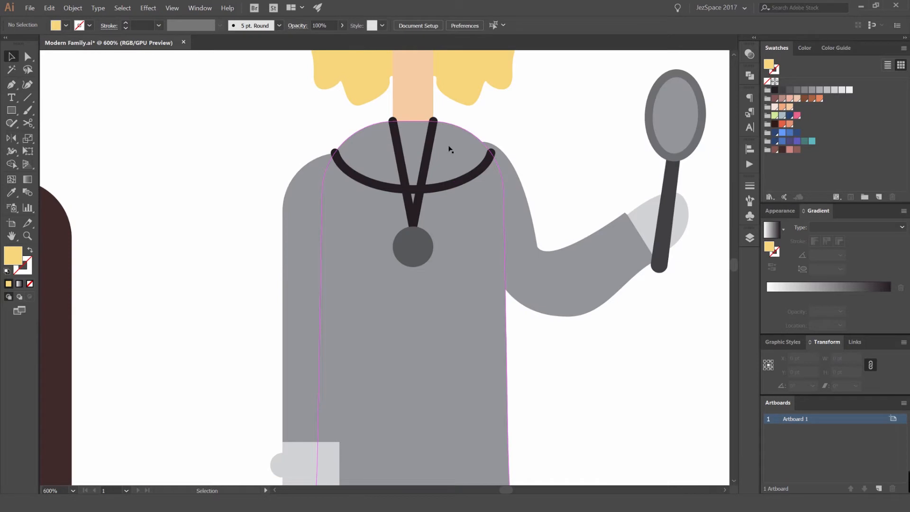
pyautogui.click(433, 133)
pyautogui.click(776, 107)
pyautogui.click(782, 107)
pyautogui.click(782, 125)
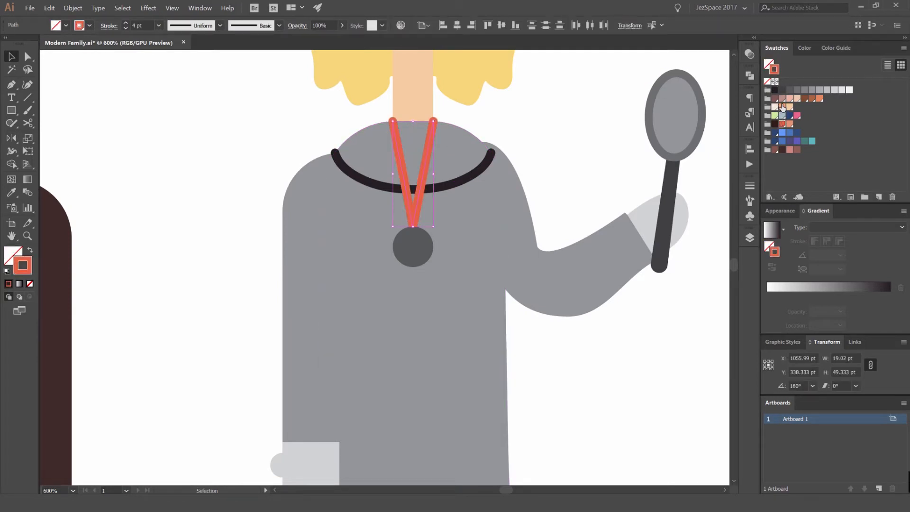
pyautogui.click(775, 125)
# - Expand the curved neckline stroke on the mum's dress into a filled shape
pyautogui.click(484, 165)
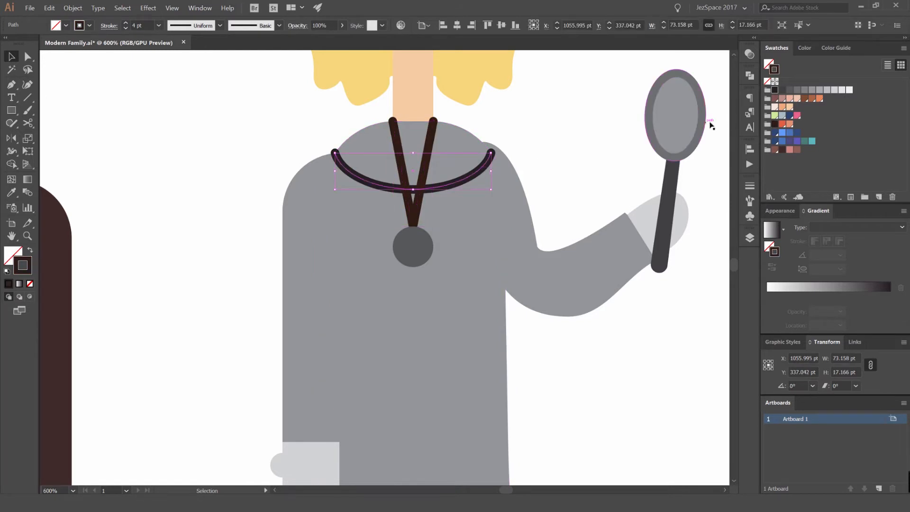
pyautogui.hotkey('ctrl', 'e')
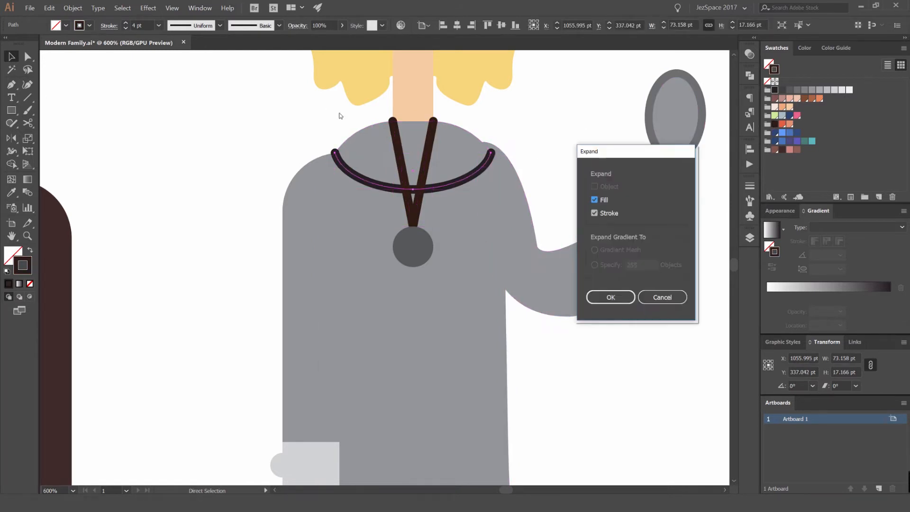
pyautogui.press('Return')
# - Bring the dress to the front and use Shape Builder to trim the collar's overhanging ends and separate the area above it
pyautogui.click(454, 133)
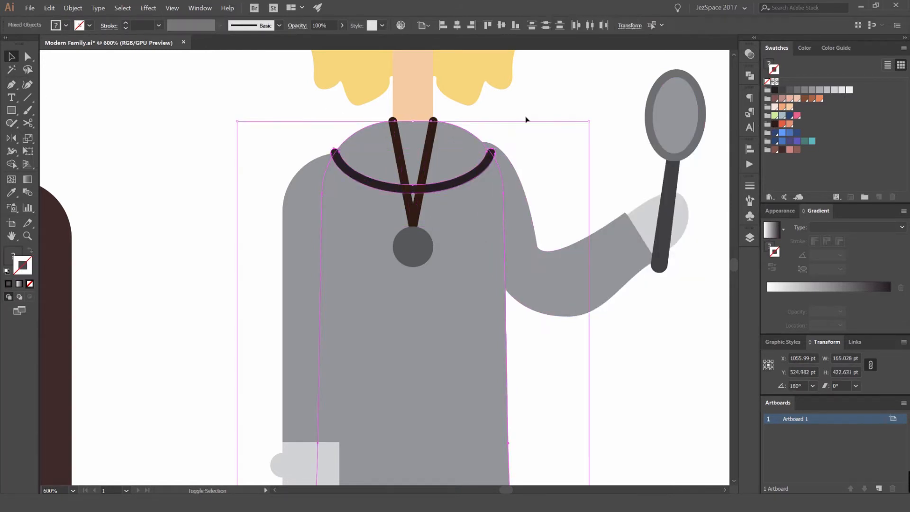
pyautogui.hotkey('ctrl', 'shift', ']')
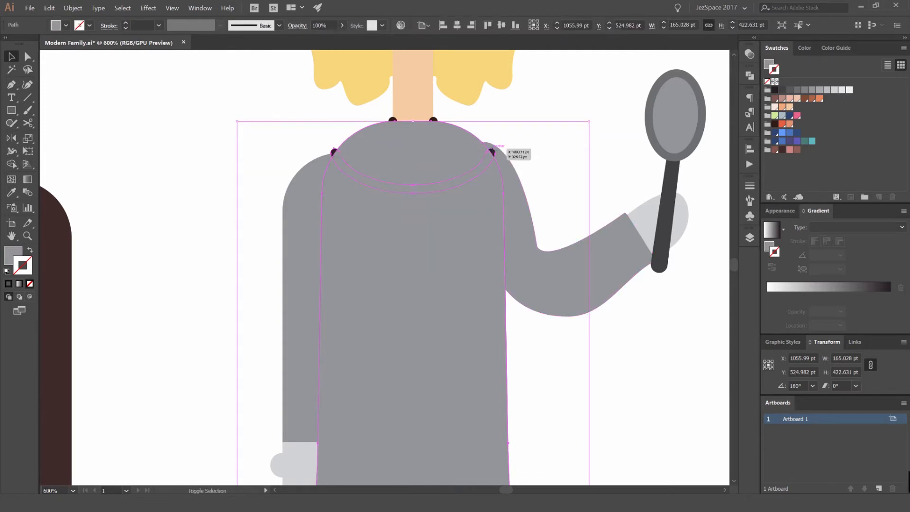
pyautogui.keyDown('shift'); pyautogui.click(494, 150); pyautogui.keyUp('shift')
pyautogui.scroll(2, 493, 150)
pyautogui.hotkey('shift', 'm')
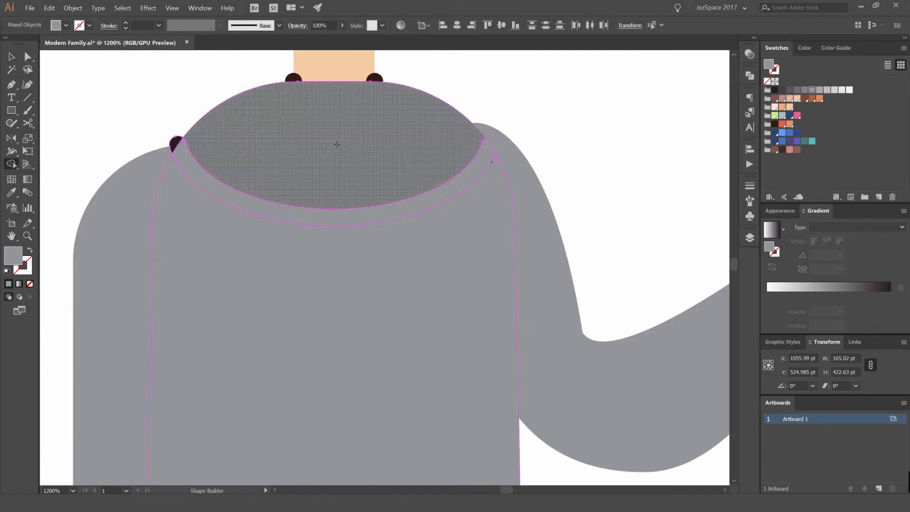
pyautogui.click(176, 143)
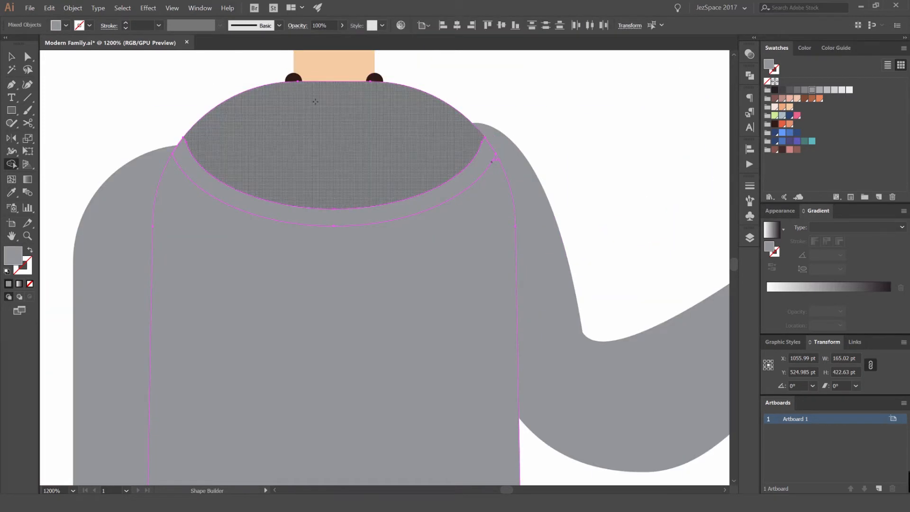
pyautogui.click(368, 147)
# - Colour the area above the mum's collar with the light skin tone sampled from her neck
pyautogui.press('v')
pyautogui.hotkey('ctrl', 'shift', 'a')
pyautogui.hotkey('ctrl', 'z')
pyautogui.hotkey('ctrl', 'shift', 'a')
pyautogui.moveTo(381, 159); pyautogui.dragTo(498, 142)
pyautogui.hotkey('ctrl', 'z')
pyautogui.moveTo(428, 122); pyautogui.dragTo(439, 190)
pyautogui.press('i')
pyautogui.click(371, 125)
pyautogui.press('v')
pyautogui.click(500, 153)
pyautogui.moveTo(486, 232); pyautogui.dragTo(491, 258)
pyautogui.scroll(-2, 500, 369)
pyautogui.moveTo(512, 380); pyautogui.dragTo(642, 327)
pyautogui.hotkey('ctrl', 'z')
pyautogui.hotkey('ctrl', 'z')
pyautogui.moveTo(469, 272); pyautogui.dragTo(587, 227)
pyautogui.hotkey('ctrl', 'z')
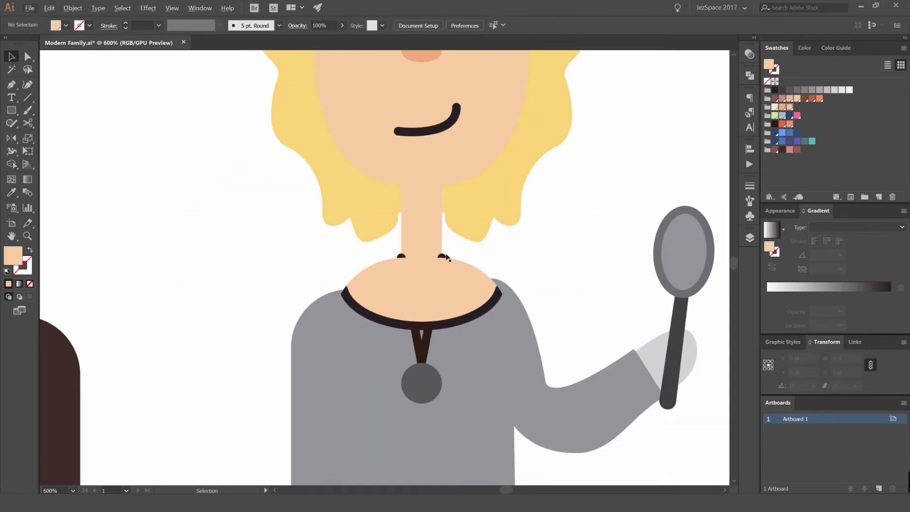
# - Place both necklace cords in front of the skin-coloured area above the mum's collar
pyautogui.hotkey('ctrl', 'shift', '[')
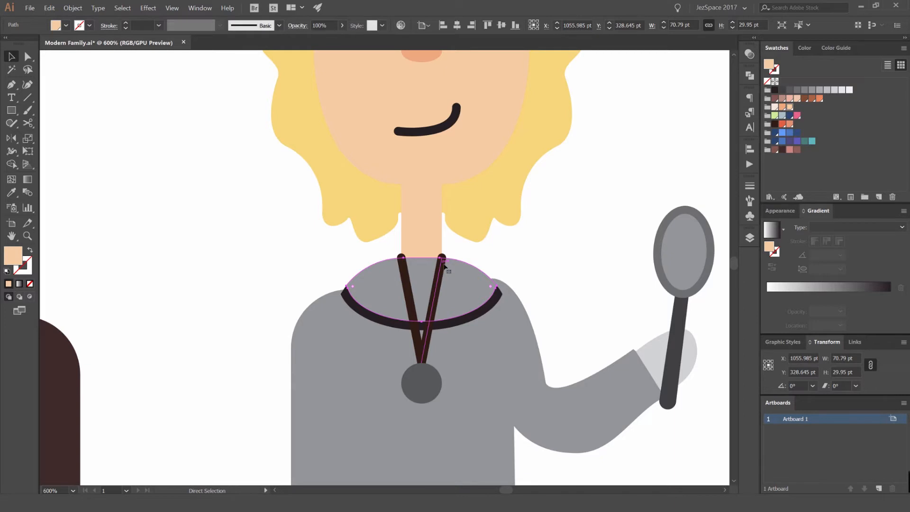
pyautogui.hotkey('ctrl', 'z')
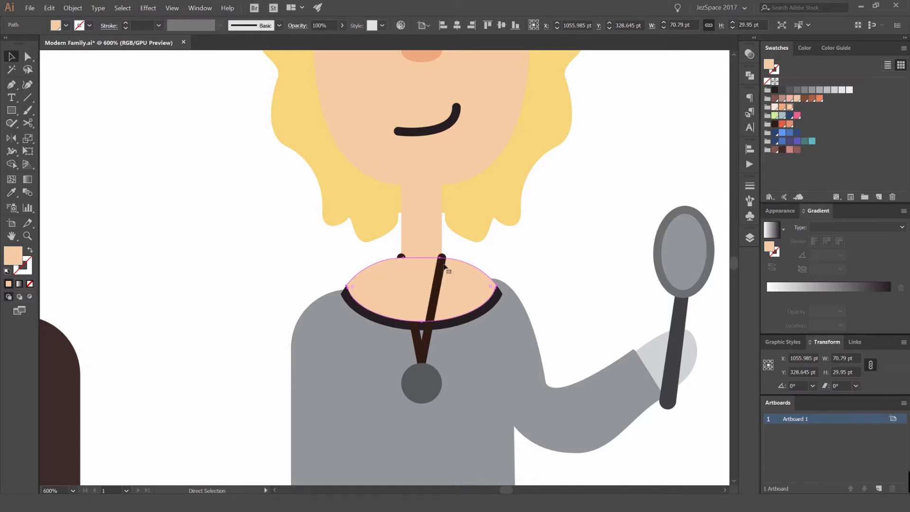
pyautogui.click(480, 258)
pyautogui.moveTo(483, 312); pyautogui.dragTo(533, 294)
pyautogui.hotkey('ctrl', 'z')
pyautogui.scroll(-3, 543, 321)
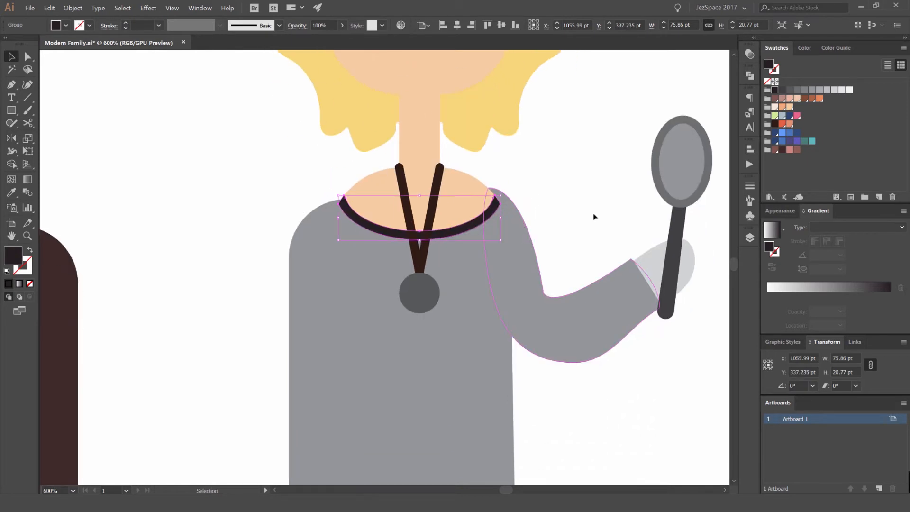
# - Colour the mum's curved collar and the body of her dress with the pink swatch
pyautogui.click(797, 117)
pyautogui.click(516, 237)
pyautogui.click(477, 271)
pyautogui.click(797, 117)
# - Give both of the mum's sleeves the pink sampled from the body of her dress
pyautogui.click(517, 228)
pyautogui.keyDown('shift'); pyautogui.click(318, 240); pyautogui.keyUp('shift')
pyautogui.press('i')
pyautogui.click(413, 345)
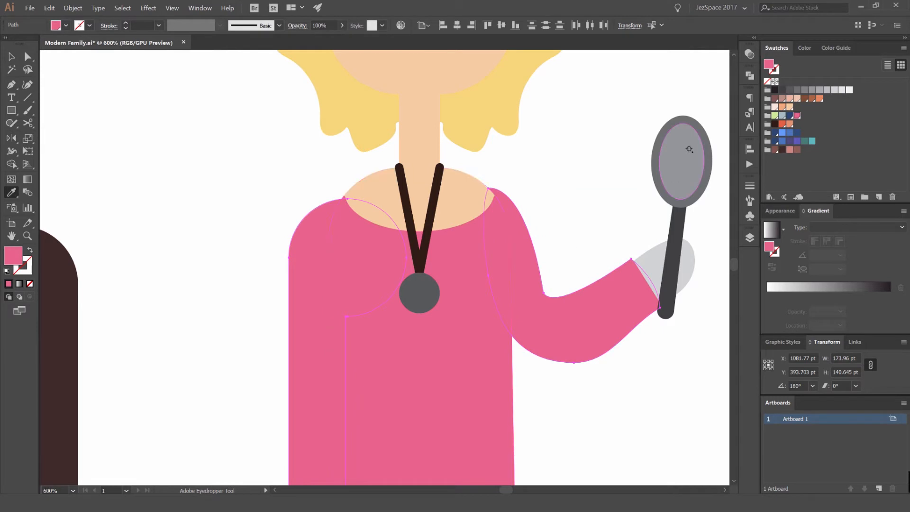
pyautogui.click(548, 211)
pyautogui.scroll(-3, 548, 210)
pyautogui.hotkey('ctrl', 'z')
pyautogui.press('v')
pyautogui.click(558, 205)
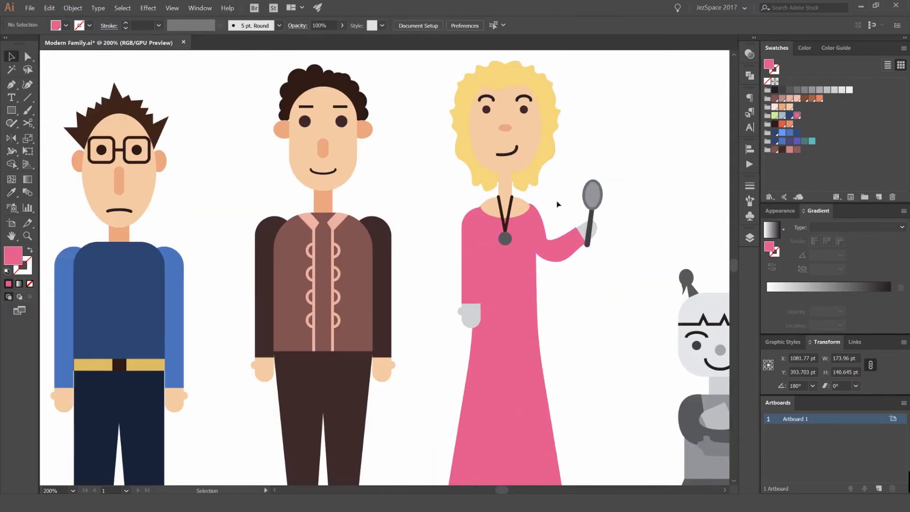
# - Recolour both of the mum's sleeves with a darker pink shade from the Color Guide
pyautogui.scroll(-3, 560, 218)
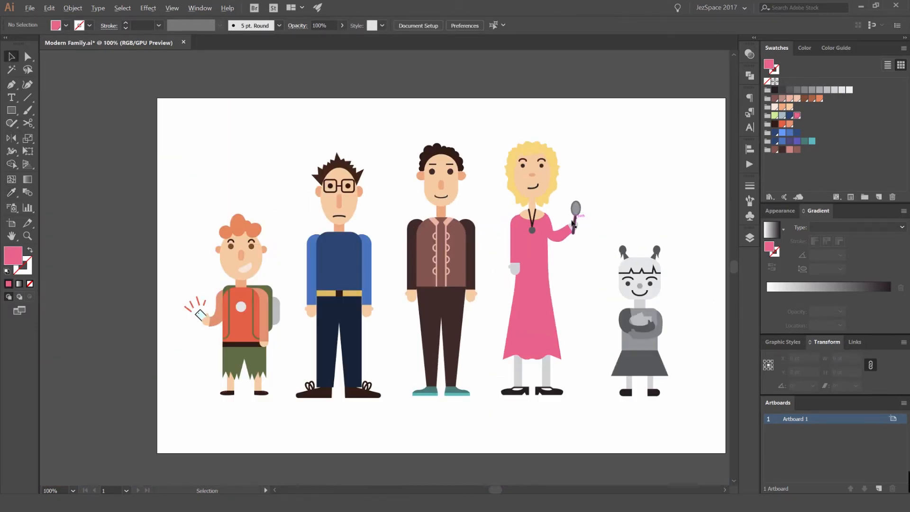
pyautogui.click(574, 223)
pyautogui.scroll(5, 574, 223)
pyautogui.keyDown('shift'); pyautogui.click(437, 212); pyautogui.keyUp('shift')
pyautogui.click(829, 50)
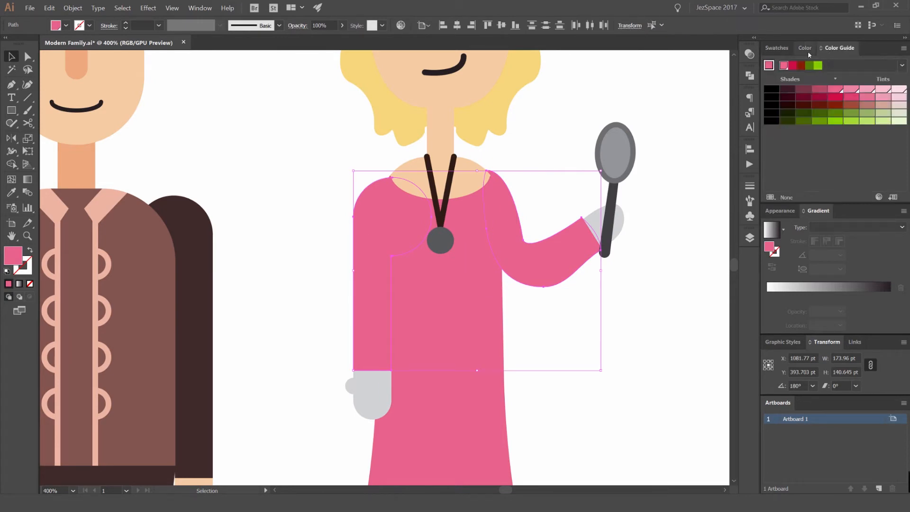
pyautogui.click(807, 50)
pyautogui.click(837, 48)
pyautogui.click(817, 90)
pyautogui.scroll(-2, 463, 250)
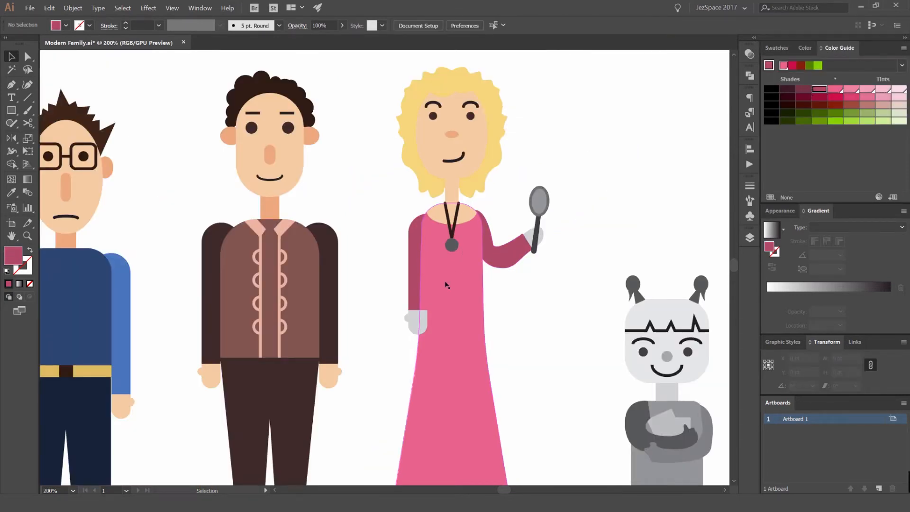
# - Colour both of the mum's hands with the light skin tone sampled from the neighbouring man's hand
pyautogui.click(418, 331)
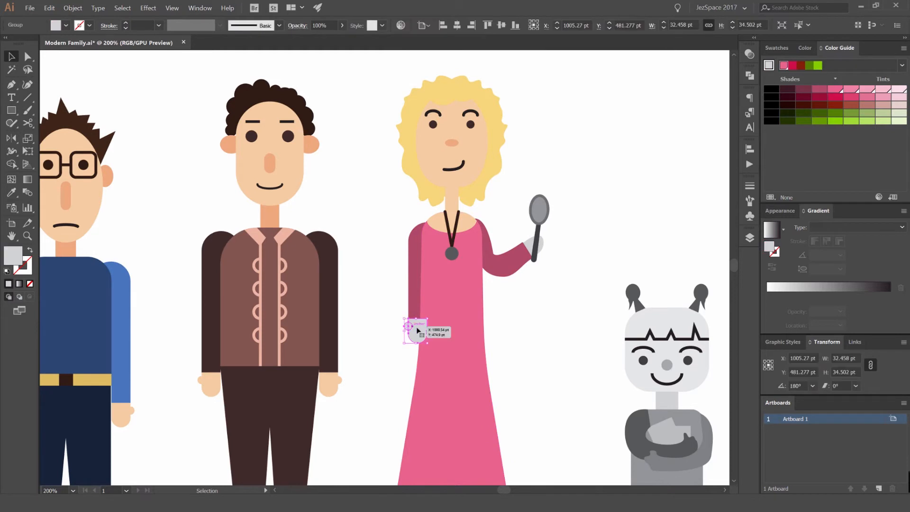
pyautogui.click(332, 385)
pyautogui.press('v')
pyautogui.click(536, 245)
pyautogui.click(530, 245)
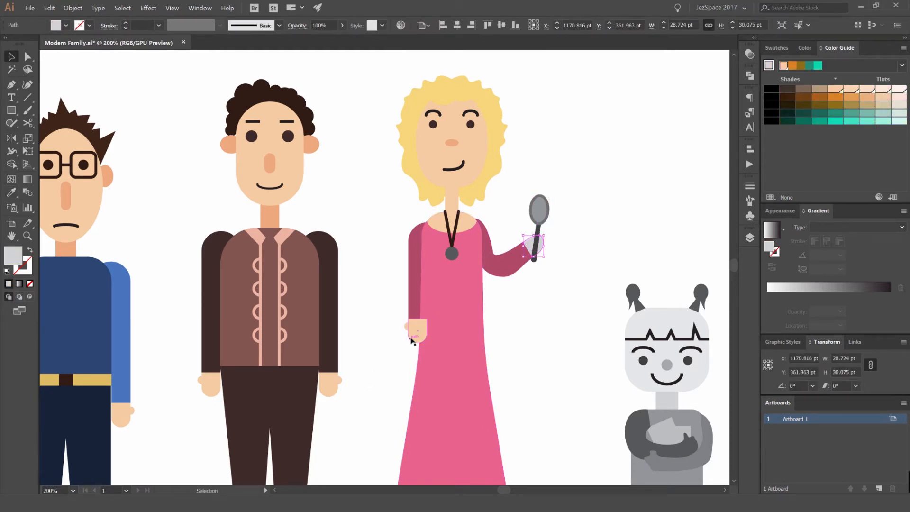
pyautogui.click(416, 330)
pyautogui.press('v')
pyautogui.click(560, 261)
# - Draw a skin-coloured circle about 11.6 pt wide over the mirror handle as the mum's thumb
pyautogui.scroll(5, 549, 248)
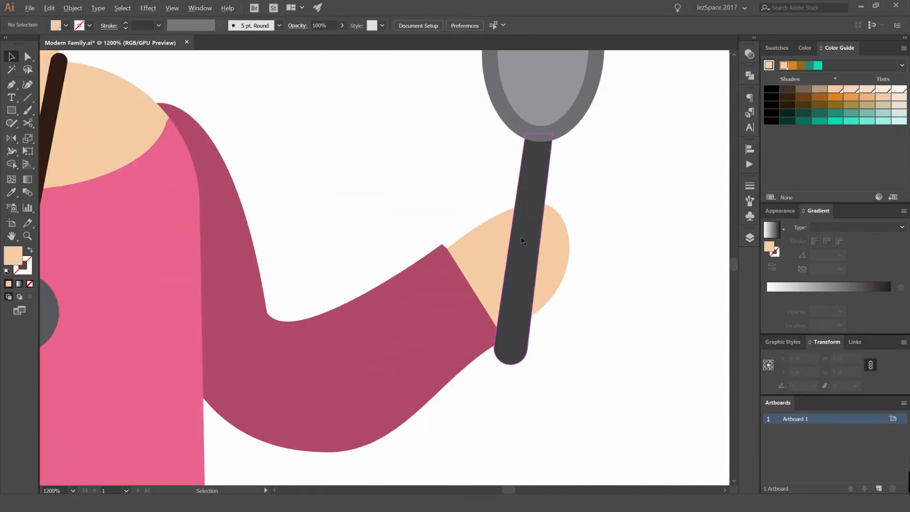
pyautogui.scroll(1, 537, 270)
pyautogui.moveTo(547, 288)
pyautogui.mouseDown()
pyautogui.moveTo(542, 296)
pyautogui.moveTo(540, 280)
pyautogui.mouseUp()
pyautogui.press('v')
pyautogui.scroll(-5, 618, 252)
pyautogui.scroll(4, 616, 251)
pyautogui.click(642, 238)
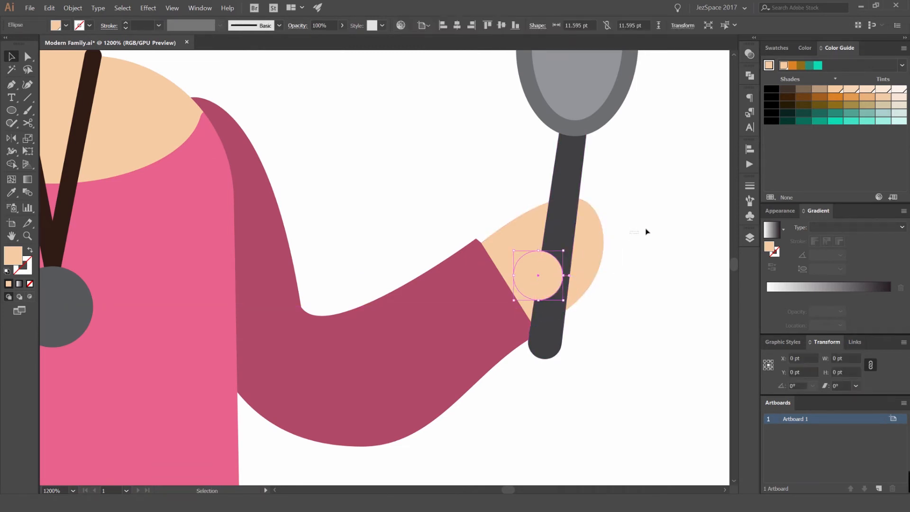
pyautogui.click(646, 232)
pyautogui.scroll(-3, 636, 234)
pyautogui.scroll(-5, 635, 233)
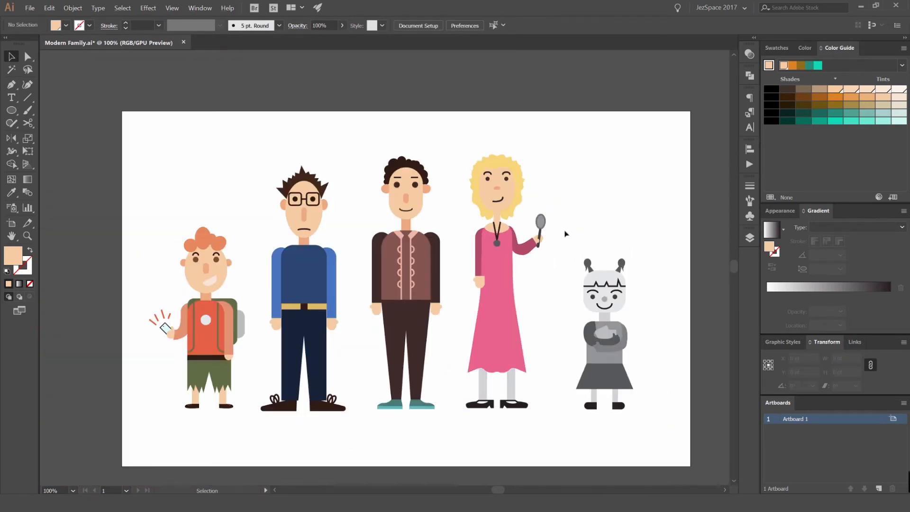
# - Colour the hand mirror's handle with the palest cream swatch of the skin tone group
pyautogui.scroll(5, 560, 235)
pyautogui.scroll(3, 438, 265)
pyautogui.scroll(-5, 489, 248)
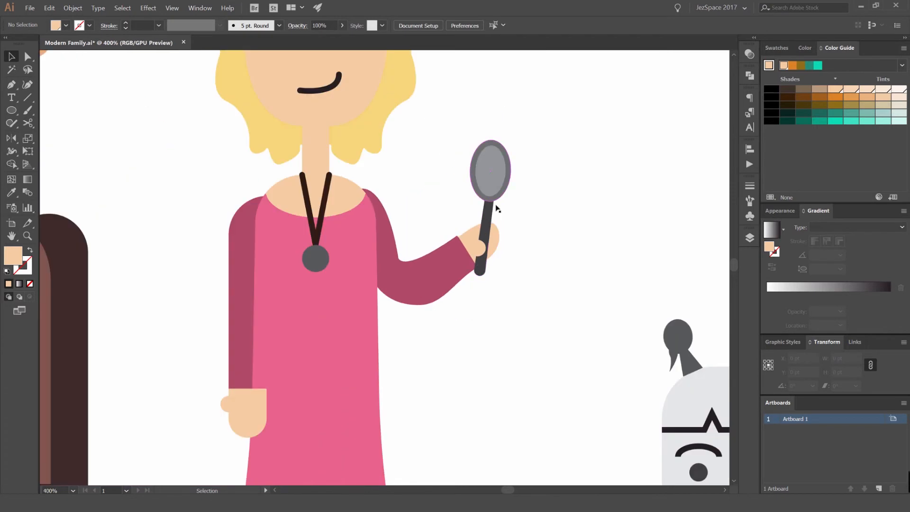
pyautogui.click(778, 48)
pyautogui.scroll(2, 515, 242)
pyautogui.press('a')
pyautogui.click(457, 187)
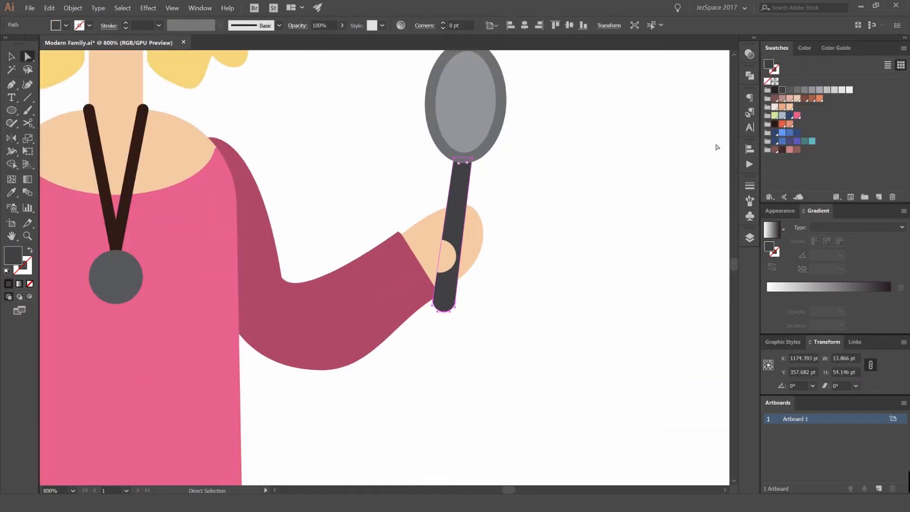
pyautogui.click(789, 109)
pyautogui.click(776, 108)
pyautogui.click(572, 146)
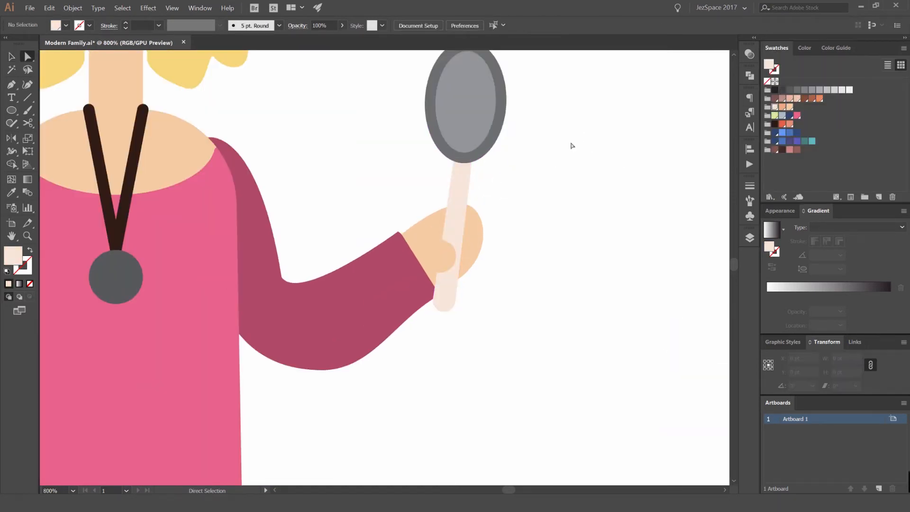
# - Give the hand mirror's oval frame the pale cream sampled from its handle
pyautogui.click(487, 152)
pyautogui.press('i')
pyautogui.click(462, 192)
pyautogui.press('v')
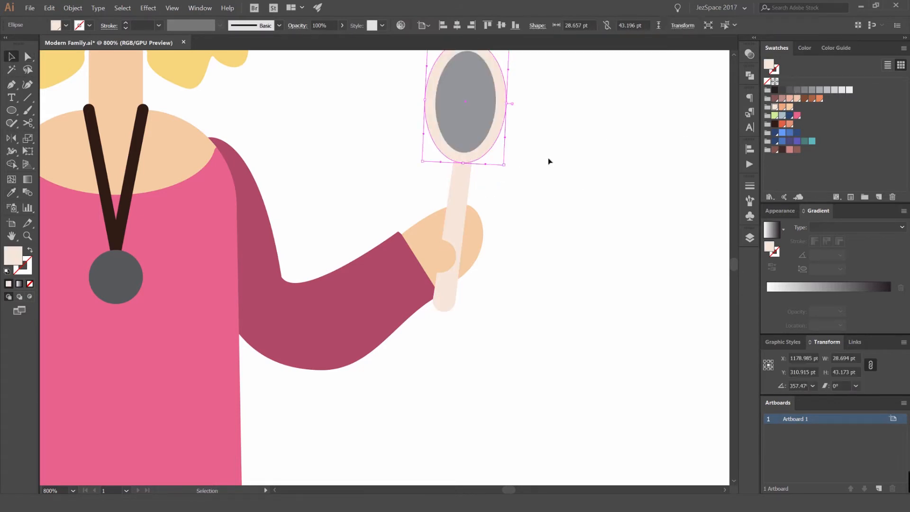
pyautogui.click(564, 190)
# - Colour the hand mirror's glass white, sampled from the artboard background
pyautogui.scroll(-2, 571, 206)
pyautogui.press('a')
pyautogui.click(504, 133)
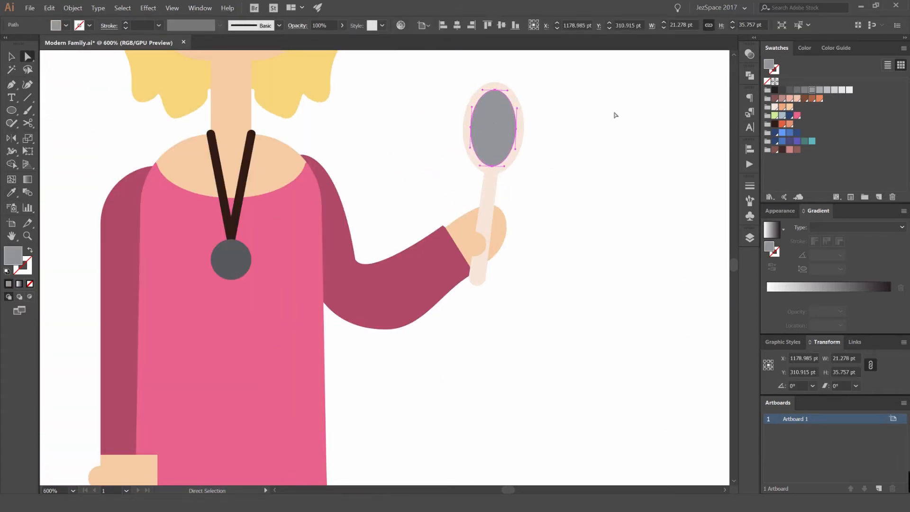
pyautogui.press('i')
pyautogui.click(613, 117)
pyautogui.press('v')
pyautogui.click(620, 117)
pyautogui.scroll(-5, 622, 117)
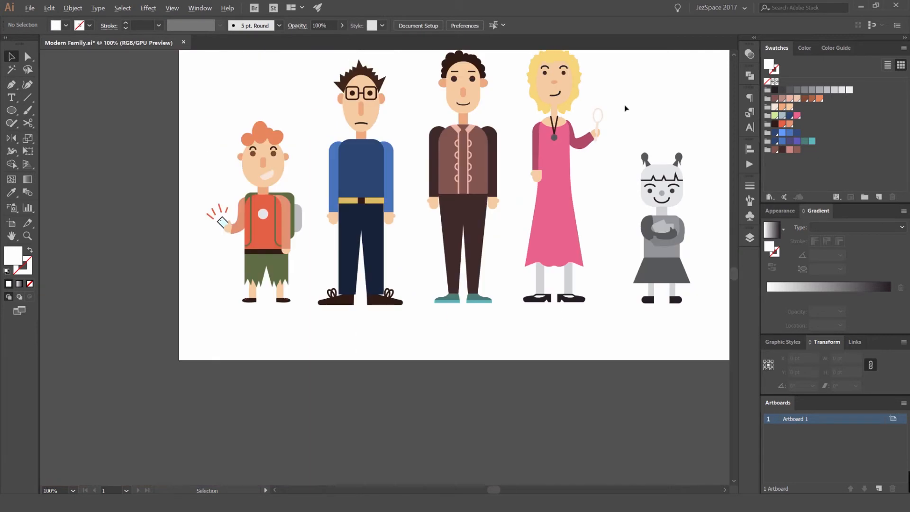
# - Colour the hand mirror's glass with the lightest grey swatch
pyautogui.scroll(2, 629, 102)
pyautogui.scroll(3, 555, 152)
pyautogui.press('a')
pyautogui.click(606, 146)
pyautogui.scroll(3, 553, 142)
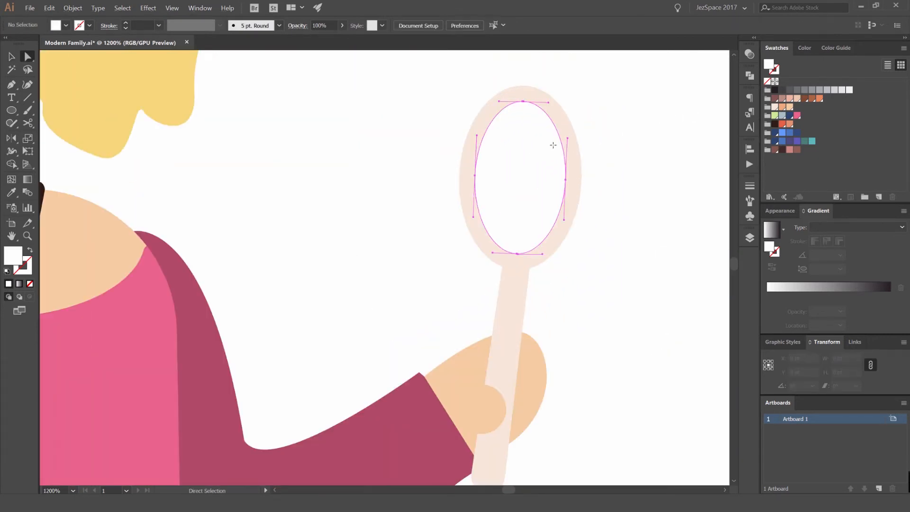
pyautogui.click(850, 90)
pyautogui.click(658, 126)
pyautogui.scroll(-7, 658, 118)
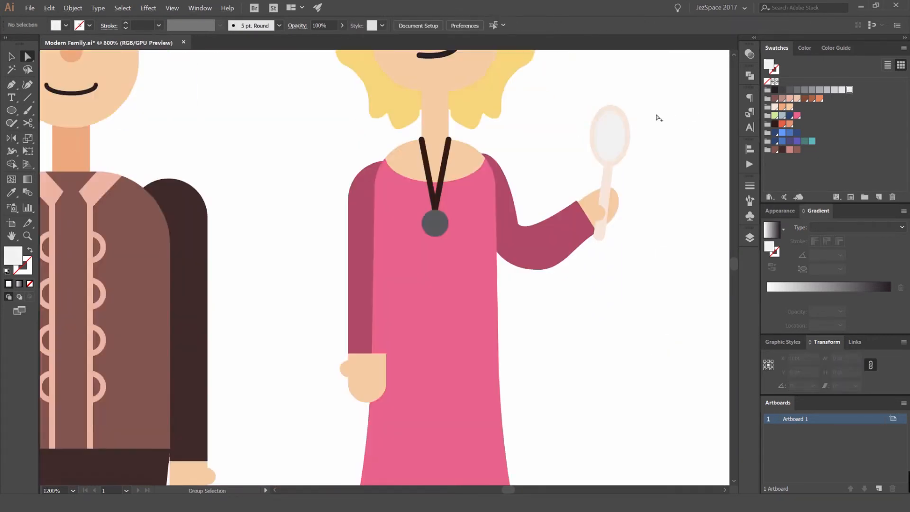
pyautogui.moveTo(686, 107); pyautogui.dragTo(599, 117)
pyautogui.scroll(6, 564, 145)
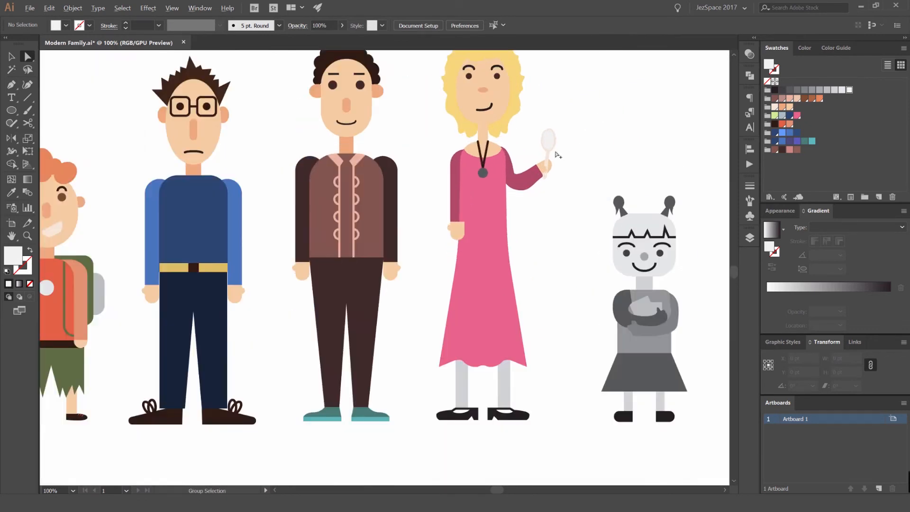
# - Recolour the hand mirror's frame and handle with a soft pink shade from the Color Guide, based on the dress pink
pyautogui.click(532, 156)
pyautogui.keyDown('shift'); pyautogui.click(517, 184); pyautogui.keyUp('shift')
pyautogui.click(812, 142)
pyautogui.click(798, 115)
pyautogui.click(836, 47)
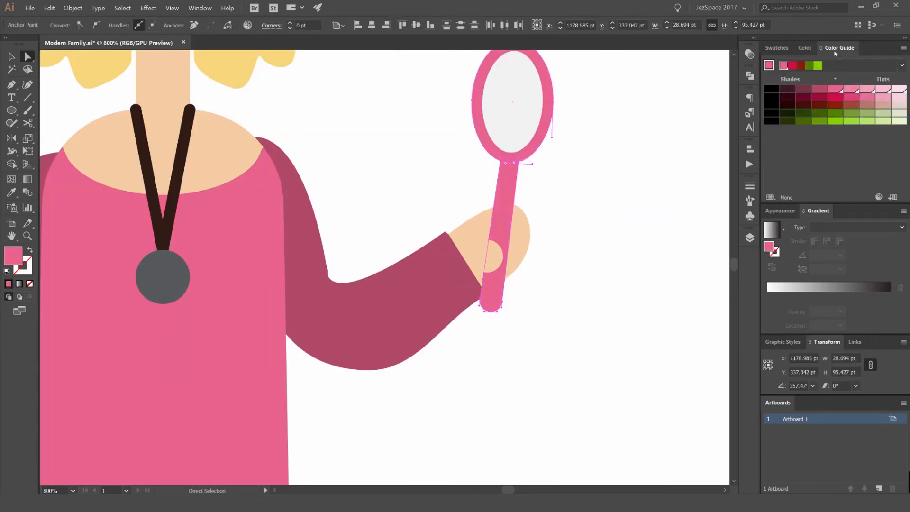
pyautogui.click(851, 97)
pyautogui.click(865, 97)
pyautogui.click(657, 108)
pyautogui.scroll(-6, 659, 111)
pyautogui.moveTo(678, 94); pyautogui.dragTo(553, 118)
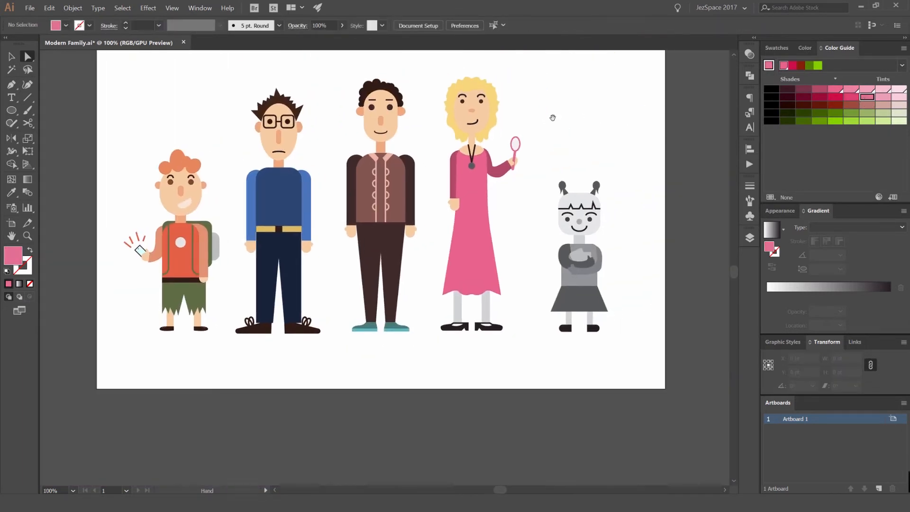
pyautogui.click(776, 49)
pyautogui.scroll(4, 535, 128)
pyautogui.scroll(-3, 494, 144)
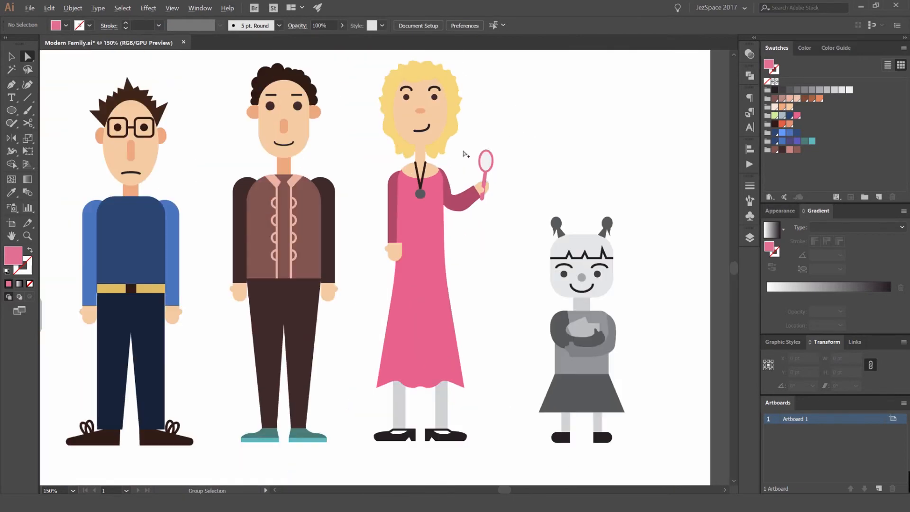
pyautogui.scroll(5, 417, 164)
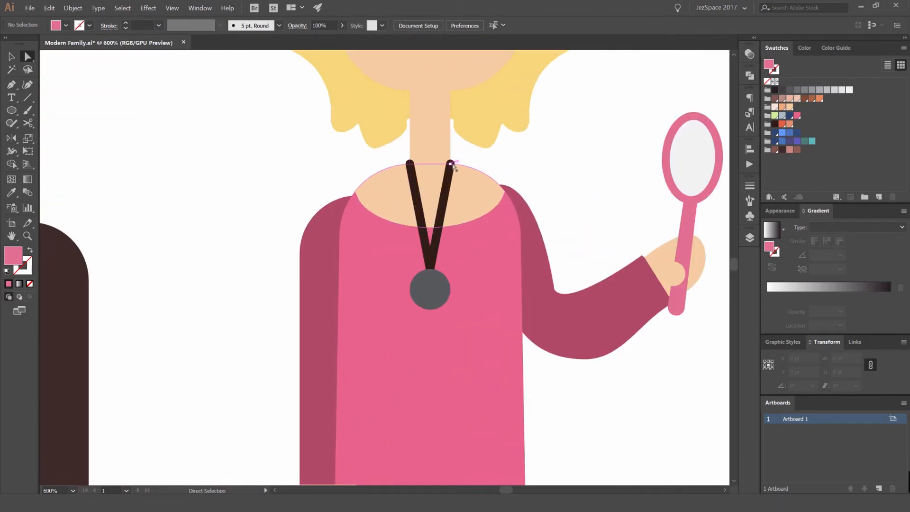
pyautogui.scroll(-8, 498, 157)
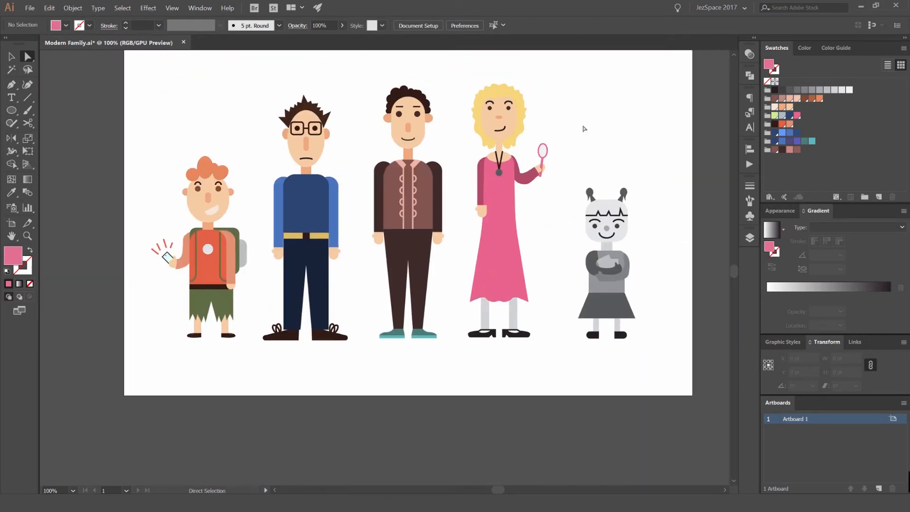
# - Try the gold sampled from the blue-shirted man's belt on the mum's necklace pendant, then undo it
pyautogui.scroll(4, 496, 177)
pyautogui.press('a')
pyautogui.click(512, 157)
pyautogui.scroll(-3, 593, 175)
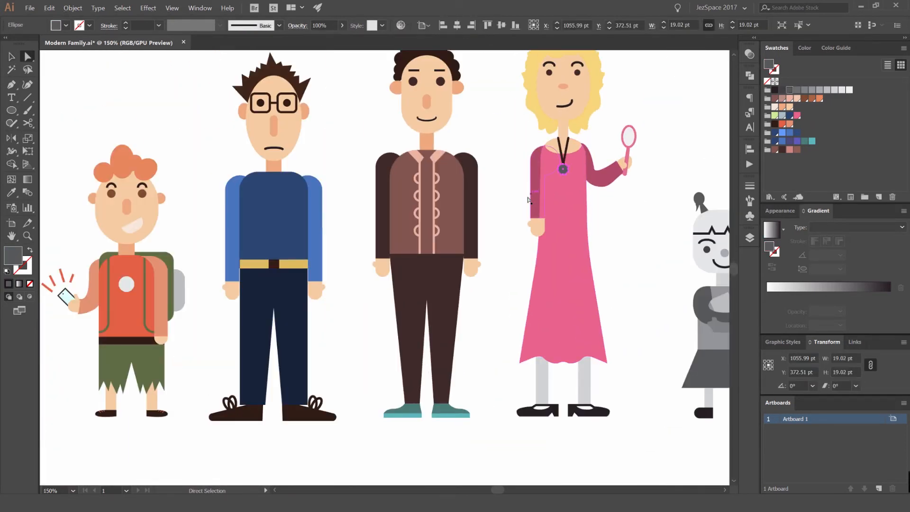
pyautogui.moveTo(390, 254); pyautogui.dragTo(323, 287)
pyautogui.click(235, 298)
pyautogui.press('v')
pyautogui.click(604, 182)
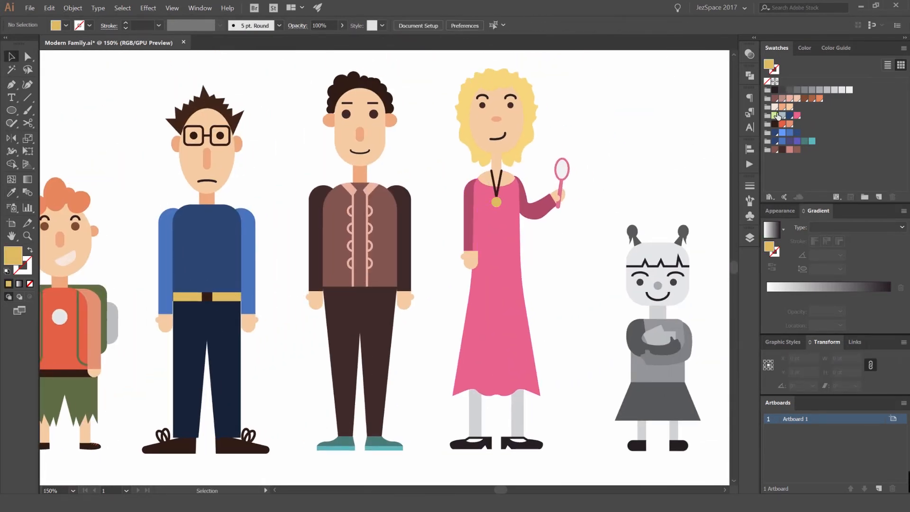
pyautogui.hotkey('ctrl', 'z')
# - Colour the necklace pendant bright crimson, starting from the orange-red swatch and switching the Color Guide to another harmony rule
pyautogui.click(834, 50)
pyautogui.click(806, 50)
pyautogui.click(842, 51)
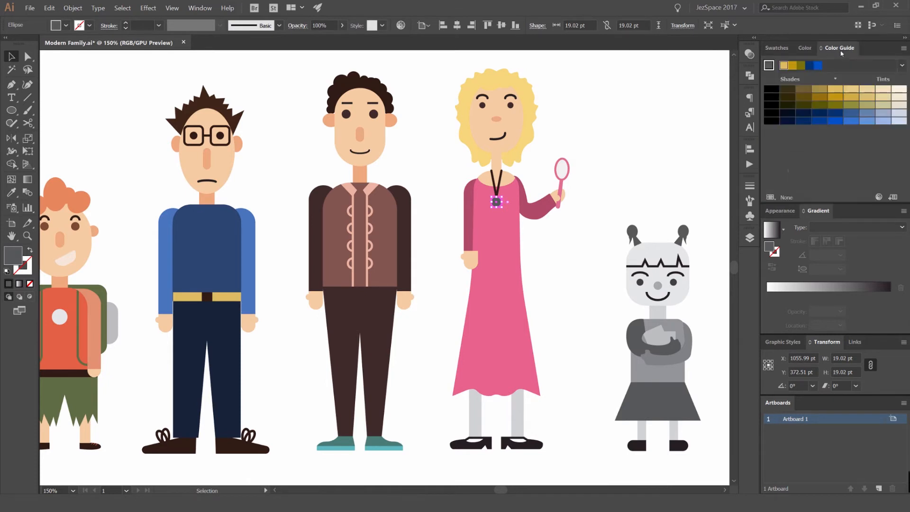
pyautogui.click(778, 48)
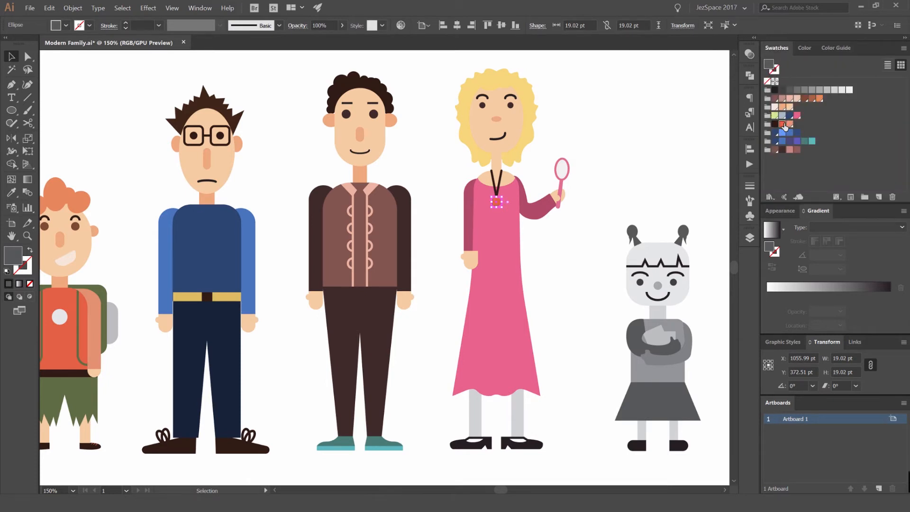
pyautogui.click(834, 49)
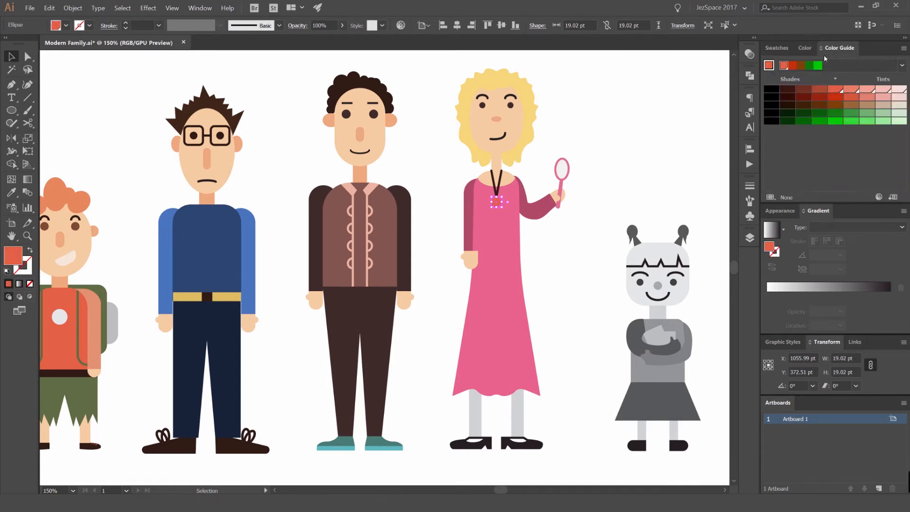
pyautogui.click(902, 65)
pyautogui.click(814, 226)
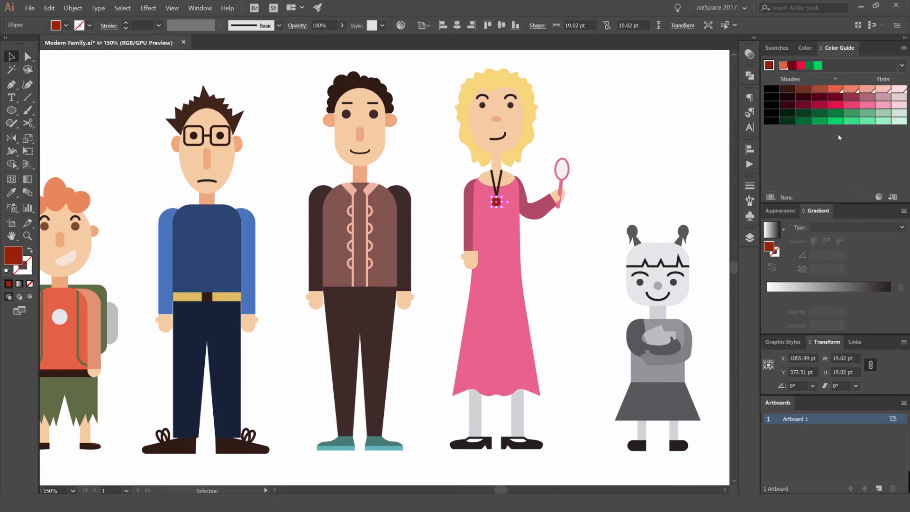
pyautogui.scroll(4, 514, 212)
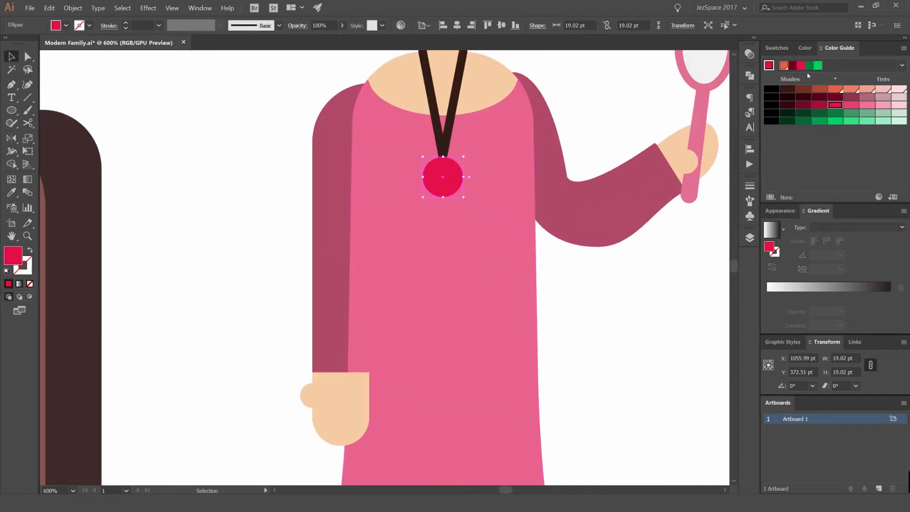
pyautogui.click(616, 111)
pyautogui.scroll(-5, 617, 110)
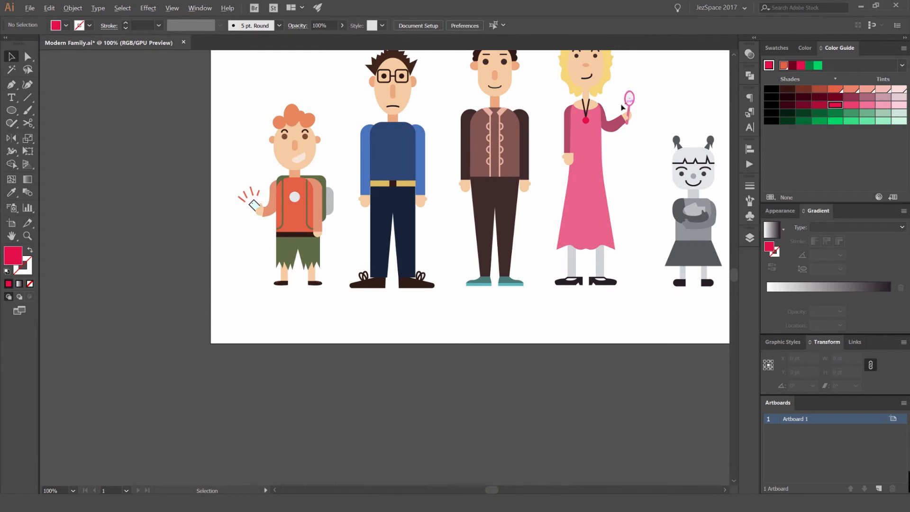
# - Try darker and lighter crimson shades on the necklace pendant and settle on a deep crimson
pyautogui.scroll(6, 614, 109)
pyautogui.scroll(-8, 532, 158)
pyautogui.scroll(6, 524, 163)
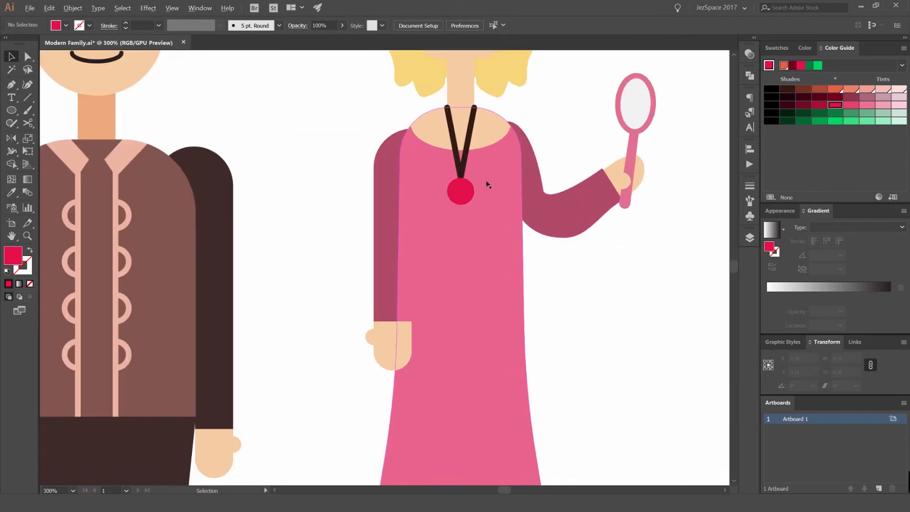
pyautogui.click(440, 199)
pyautogui.click(804, 104)
pyautogui.click(629, 104)
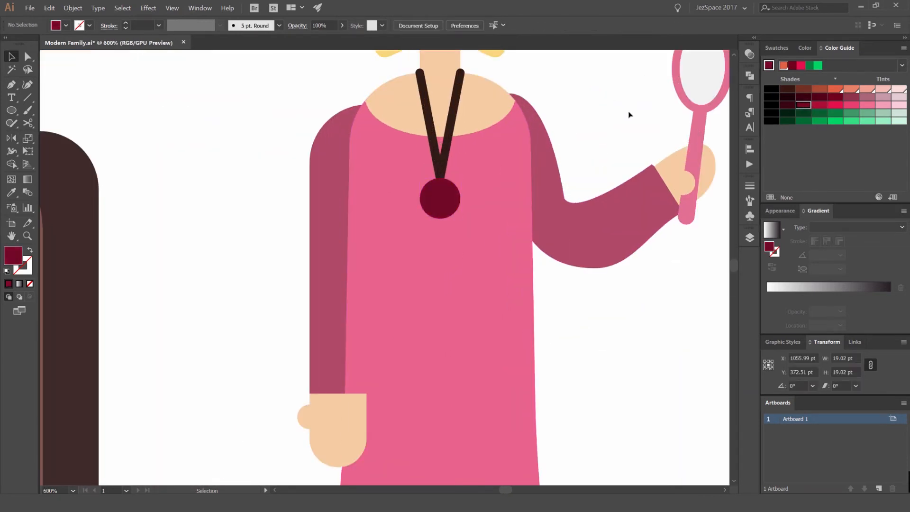
pyautogui.hotkey('ctrl', 'z')
pyautogui.click(867, 104)
pyautogui.hotkey('ctrl', 'z')
pyautogui.click(616, 124)
pyautogui.scroll(-6, 616, 125)
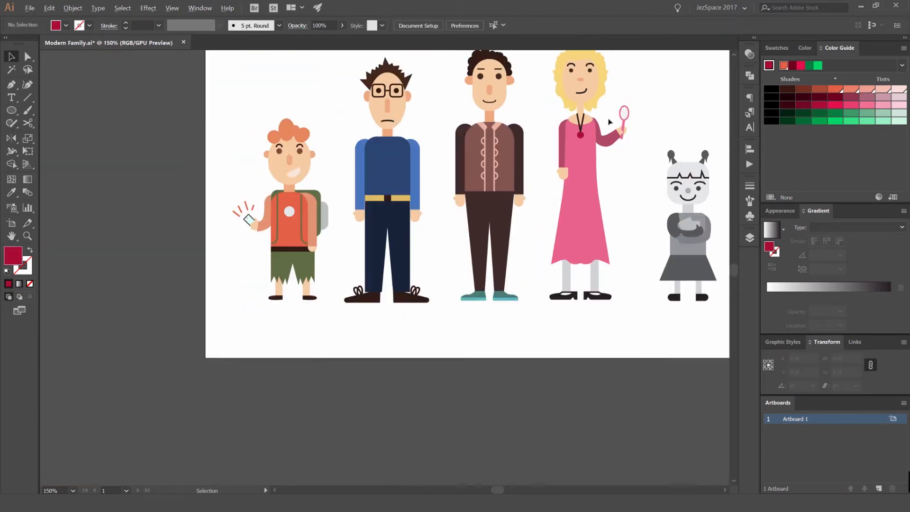
# - Try muted mauve and soft pink shades from the Color Guide on the mum's necklace pendant
pyautogui.moveTo(619, 115); pyautogui.dragTo(561, 148)
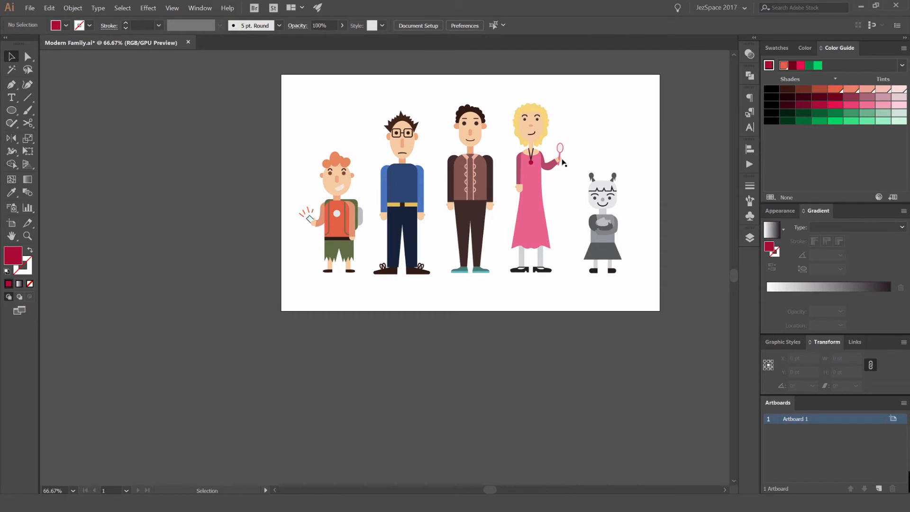
pyautogui.scroll(3, 564, 162)
pyautogui.click(516, 143)
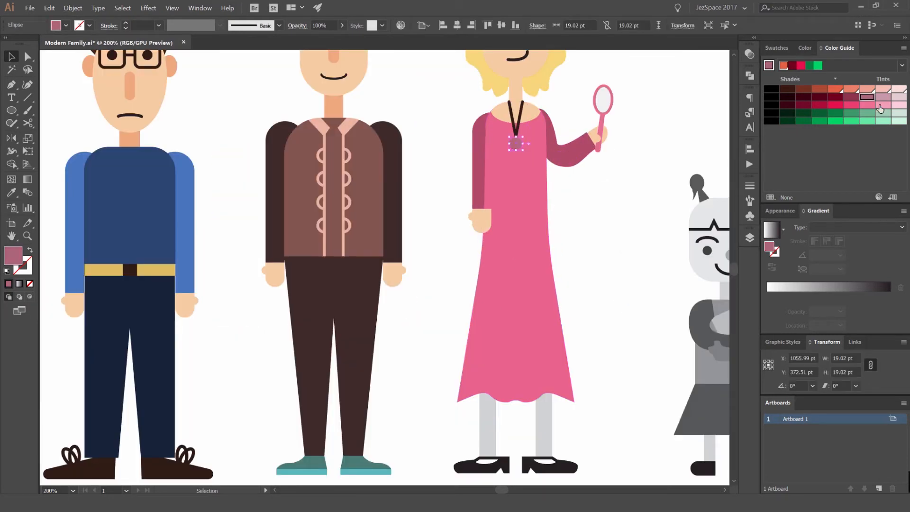
pyautogui.click(636, 112)
pyautogui.scroll(-3, 636, 112)
pyautogui.scroll(3, 605, 120)
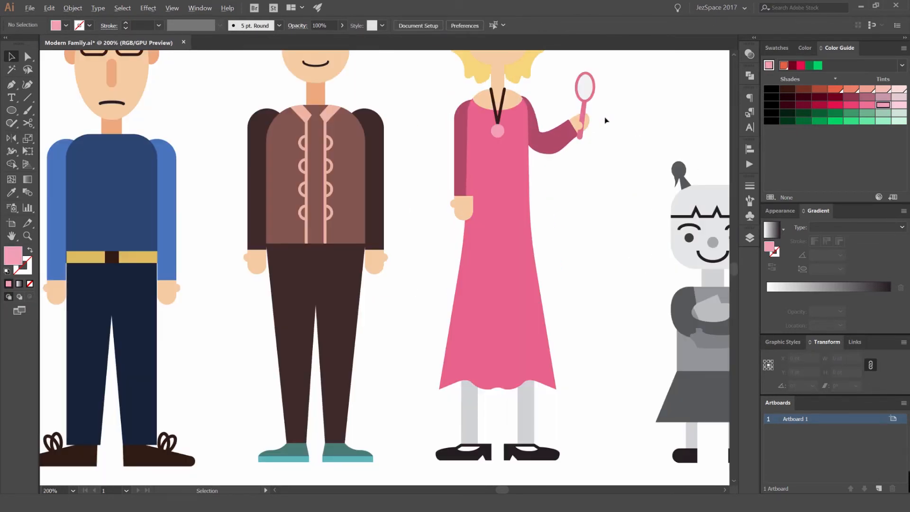
# - Recolour the mum's necklace pendant with the yellow sampled from her blonde hair
pyautogui.scroll(2, 553, 128)
pyautogui.click(443, 136)
pyautogui.click(777, 48)
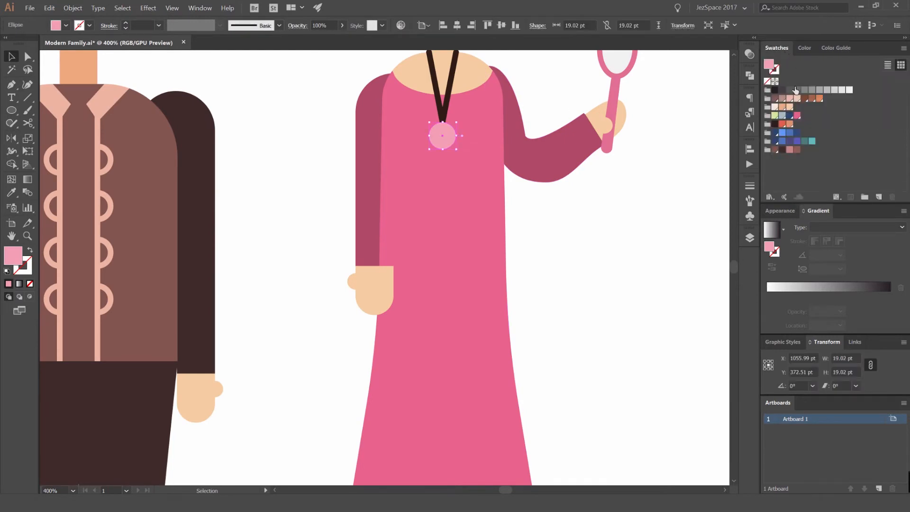
pyautogui.moveTo(518, 87); pyautogui.dragTo(502, 141)
pyautogui.press('i')
pyautogui.click(583, 111)
pyautogui.press('v')
pyautogui.click(616, 146)
# - Fill both of the mum's grey legs with the light peach skin tone
pyautogui.scroll(-3, 595, 191)
pyautogui.click(488, 374)
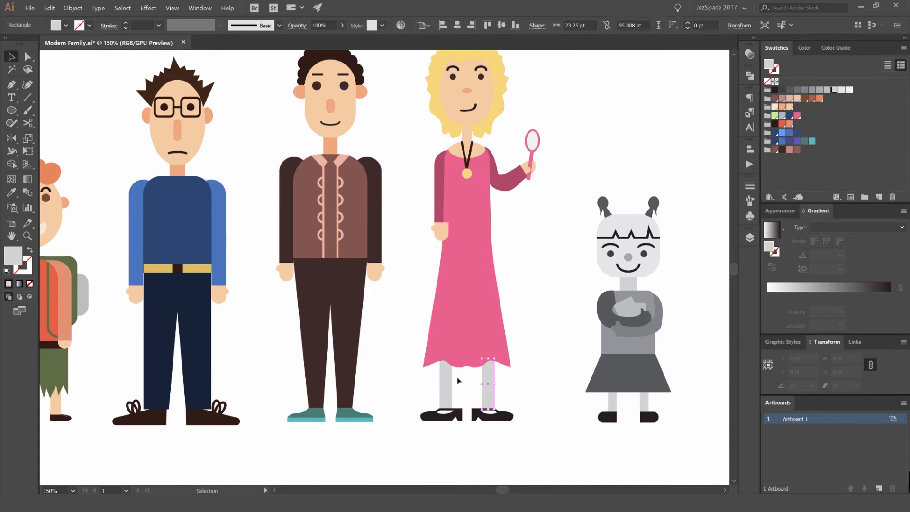
pyautogui.press('v')
pyautogui.click(545, 317)
pyautogui.moveTo(545, 319); pyautogui.dragTo(533, 225)
pyautogui.scroll(3, 451, 346)
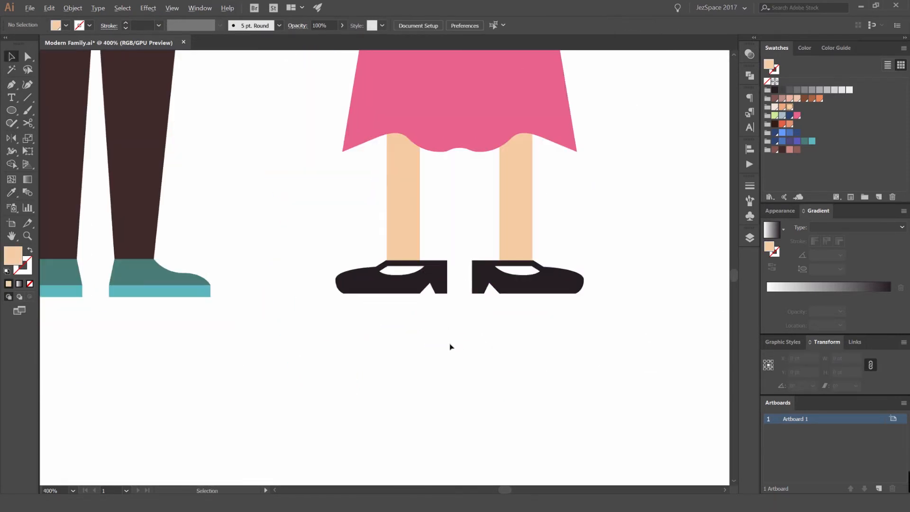
# - Expand the strap lines on both of the mum's shoes into filled shapes, with Fill and Stroke included
pyautogui.scroll(1, 542, 266)
pyautogui.click(368, 303)
pyautogui.scroll(2, 363, 272)
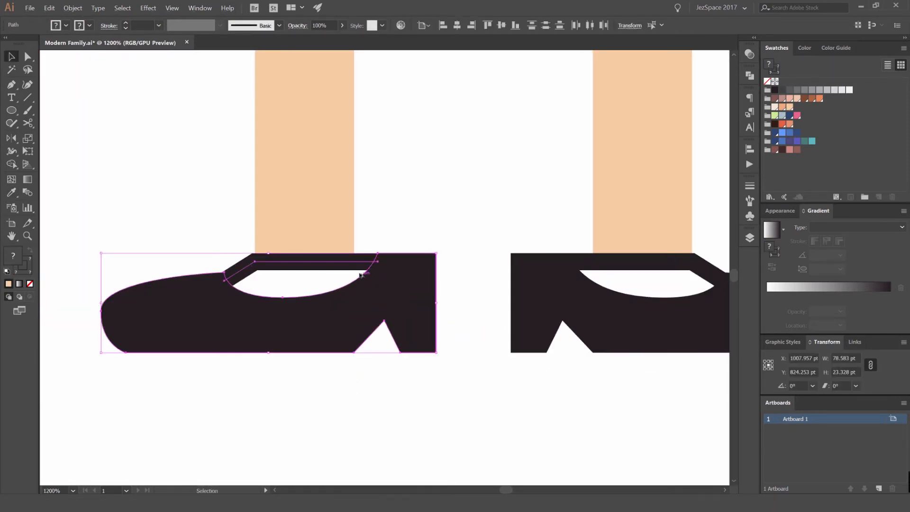
pyautogui.click(534, 265)
pyautogui.click(593, 263)
pyautogui.keyDown('shift'); pyautogui.click(356, 261); pyautogui.keyUp('shift')
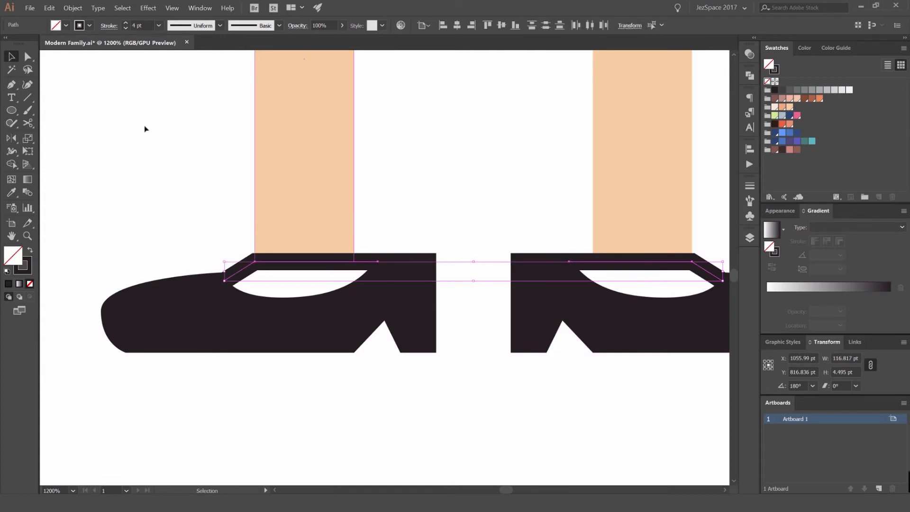
pyautogui.click(69, 8)
pyautogui.click(153, 121)
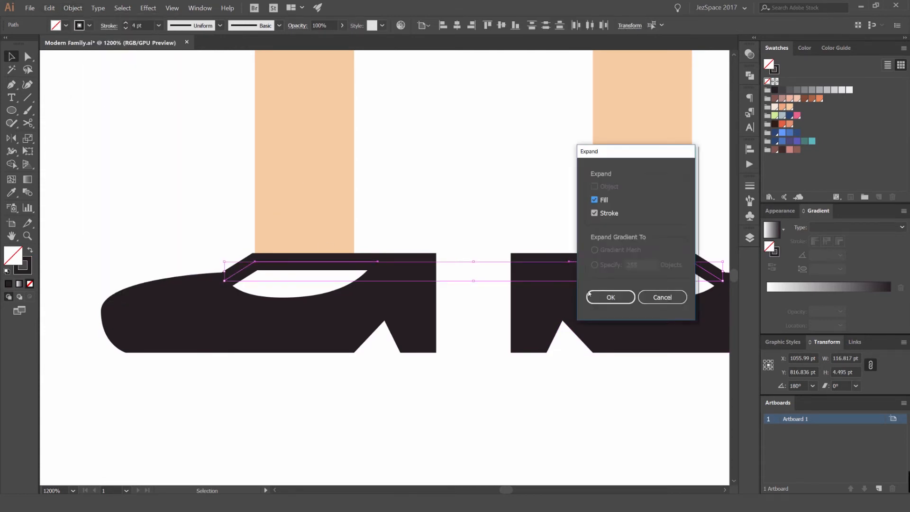
pyautogui.press('Return')
# - Merge each of the mum's shoes with its expanded strap into one shape using the Pathfinder
pyautogui.scroll(-4, 455, 230)
pyautogui.scroll(3, 465, 238)
pyautogui.click(454, 260)
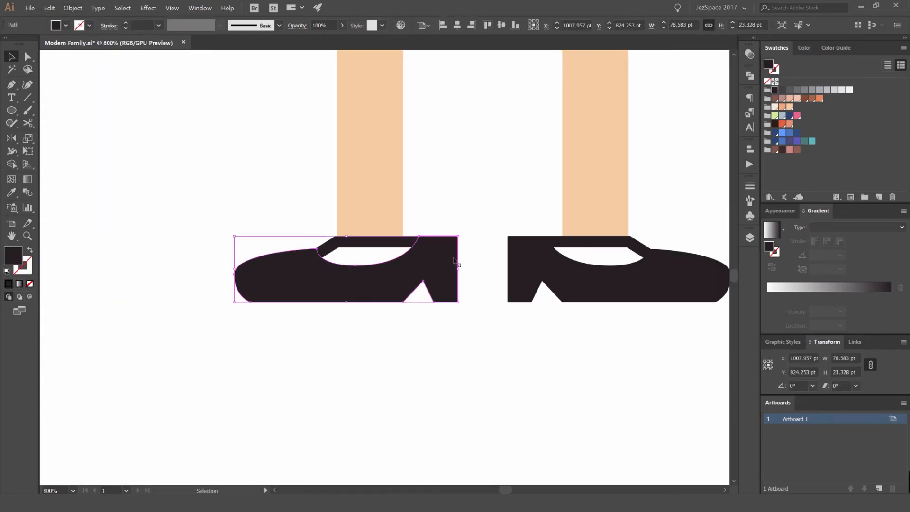
pyautogui.hotkey('shift', 'Left')
pyautogui.hotkey('shift', 'Right')
pyautogui.keyDown('shift'); pyautogui.click(365, 241); pyautogui.keyUp('shift')
pyautogui.click(750, 76)
pyautogui.click(644, 96)
pyautogui.click(526, 266)
pyautogui.click(512, 121)
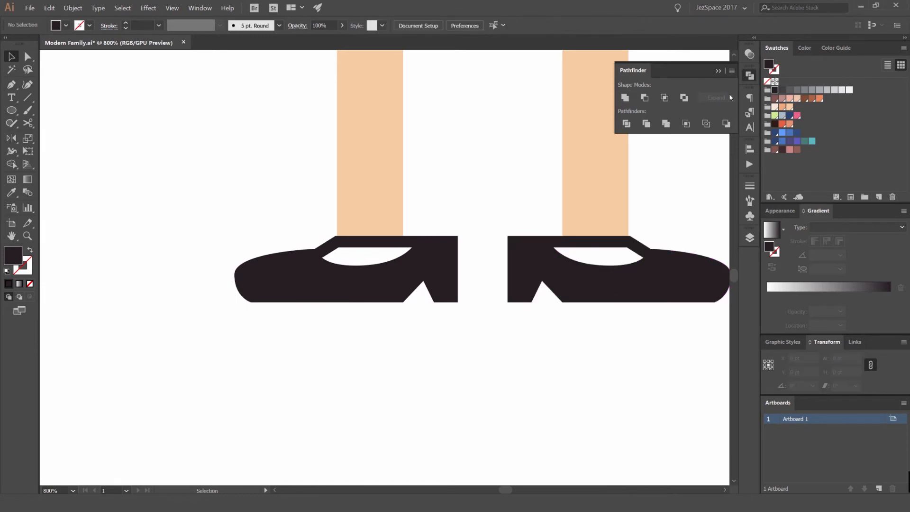
# - Try pink, dark brown and violet swatches on the mum's shoes
pyautogui.click(452, 244)
pyautogui.click(798, 115)
pyautogui.hotkey('ctrl', 'z')
pyautogui.scroll(-5, 571, 178)
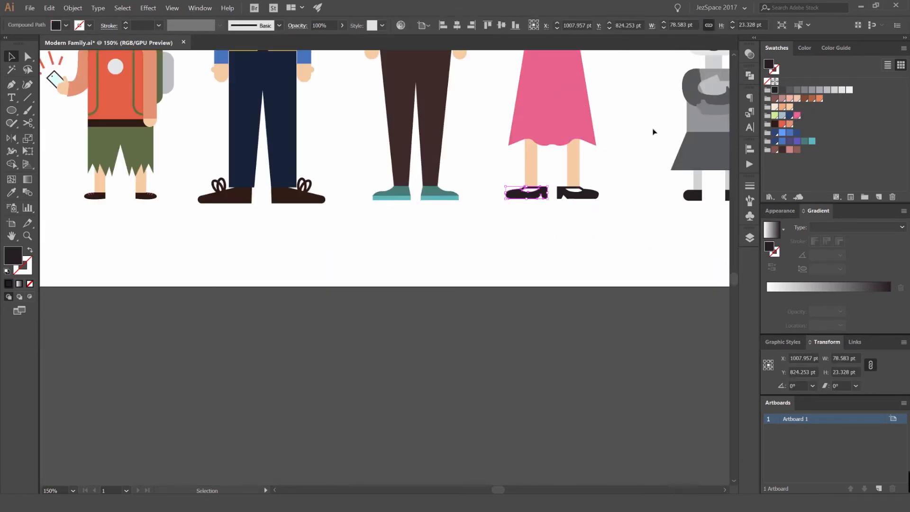
pyautogui.scroll(3, 569, 183)
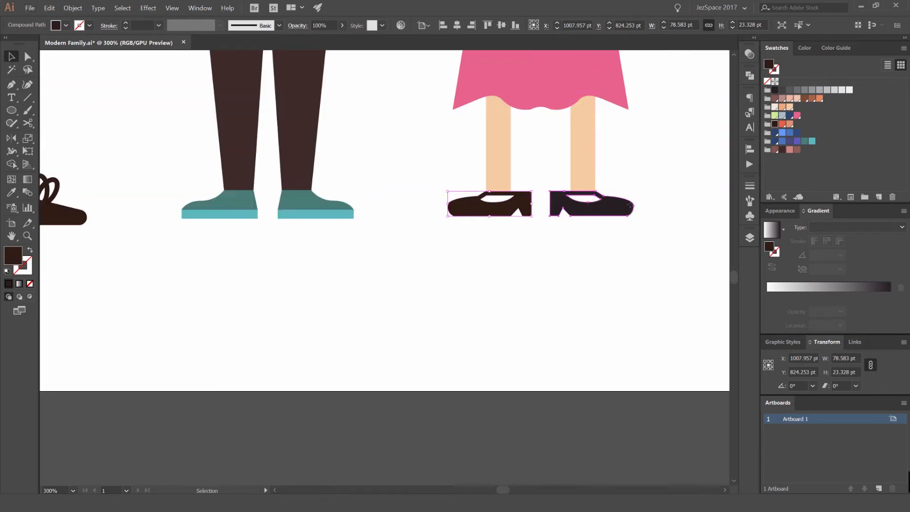
pyautogui.keyDown('shift'); pyautogui.click(524, 212); pyautogui.keyUp('shift')
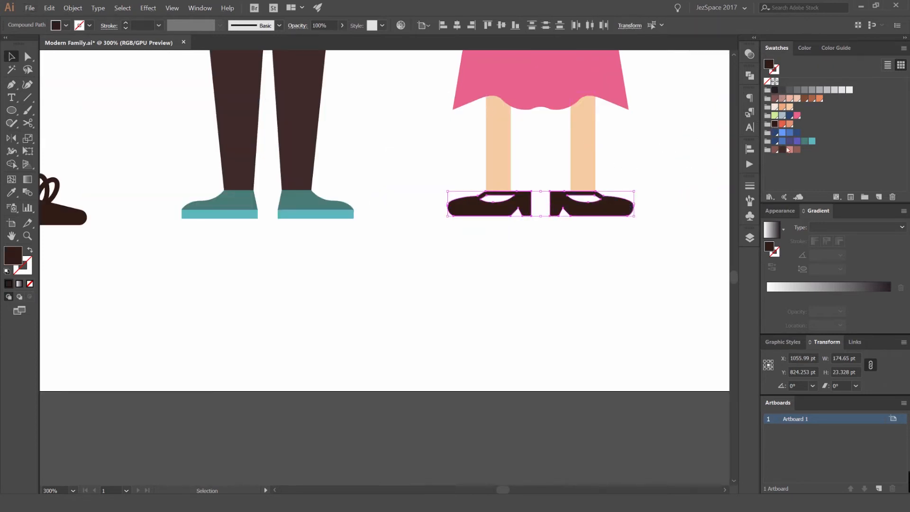
pyautogui.click(798, 141)
pyautogui.click(648, 154)
pyautogui.scroll(-6, 648, 153)
pyautogui.moveTo(648, 153); pyautogui.dragTo(625, 179)
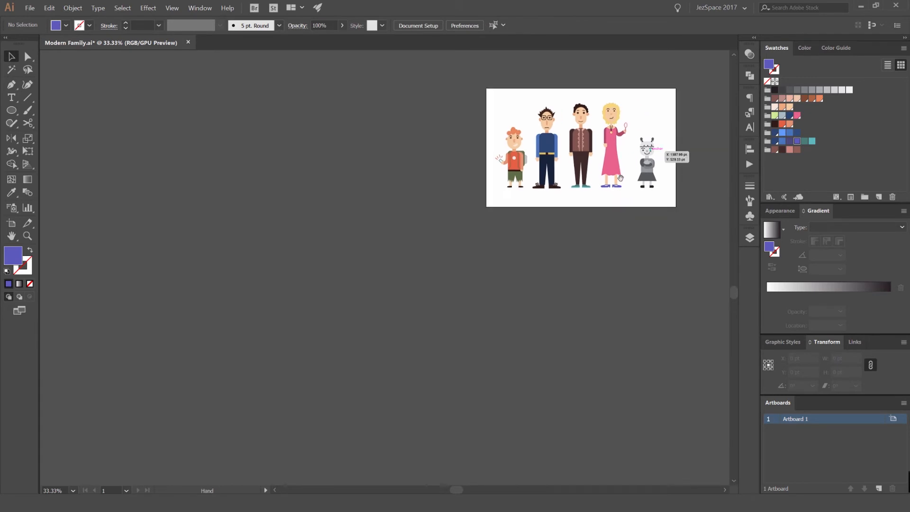
# - Select both of the mum's shoes, try mid blue, and settle on the dark indigo swatch
pyautogui.scroll(4, 621, 174)
pyautogui.scroll(1, 603, 217)
pyautogui.click(601, 212)
pyautogui.keyDown('shift'); pyautogui.click(531, 208); pyautogui.keyUp('shift')
pyautogui.click(783, 142)
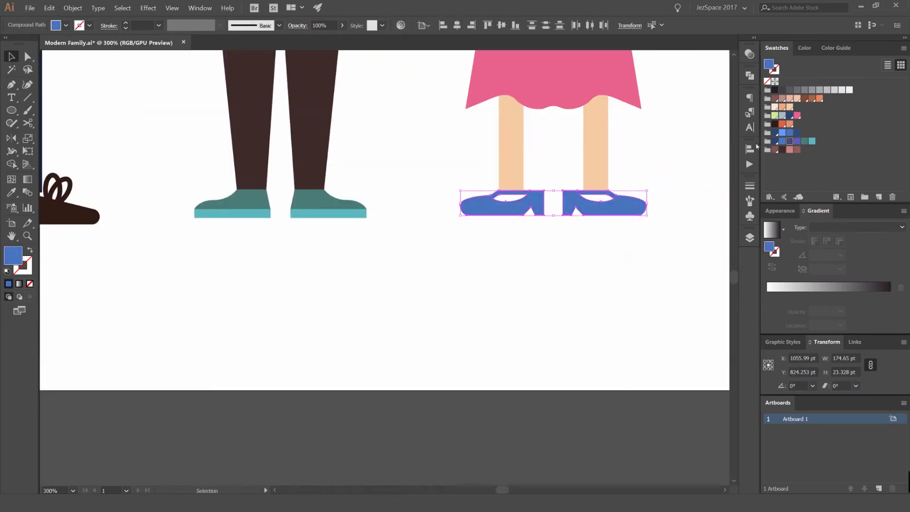
pyautogui.click(790, 142)
pyautogui.click(664, 156)
pyautogui.scroll(-4, 664, 155)
# - Try moving the mum's left-hand shoe up her leg and altering its heel corner, then undo the changes
pyautogui.scroll(5, 479, 278)
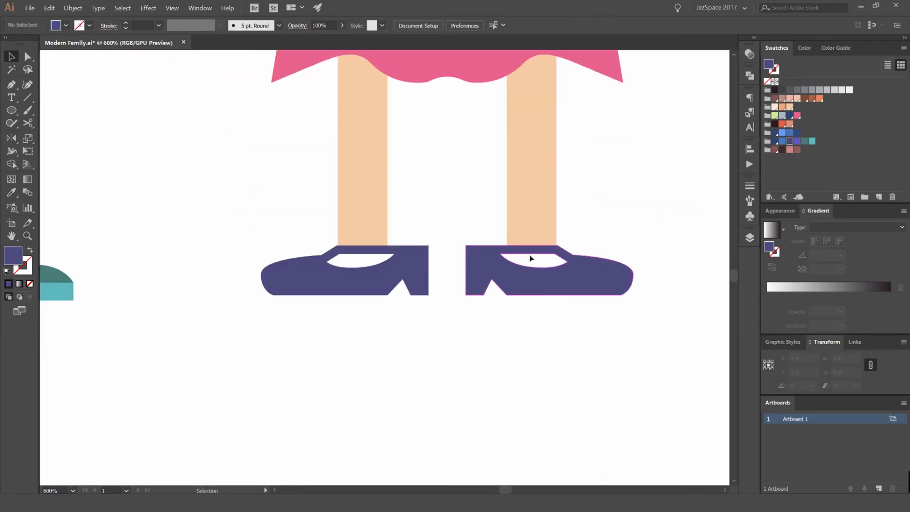
pyautogui.scroll(1, 368, 259)
pyautogui.moveTo(426, 288); pyautogui.dragTo(426, 261)
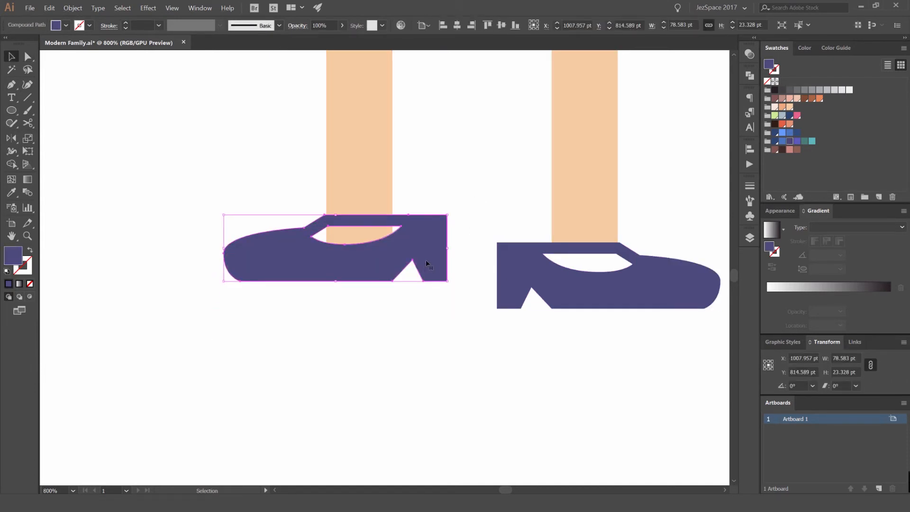
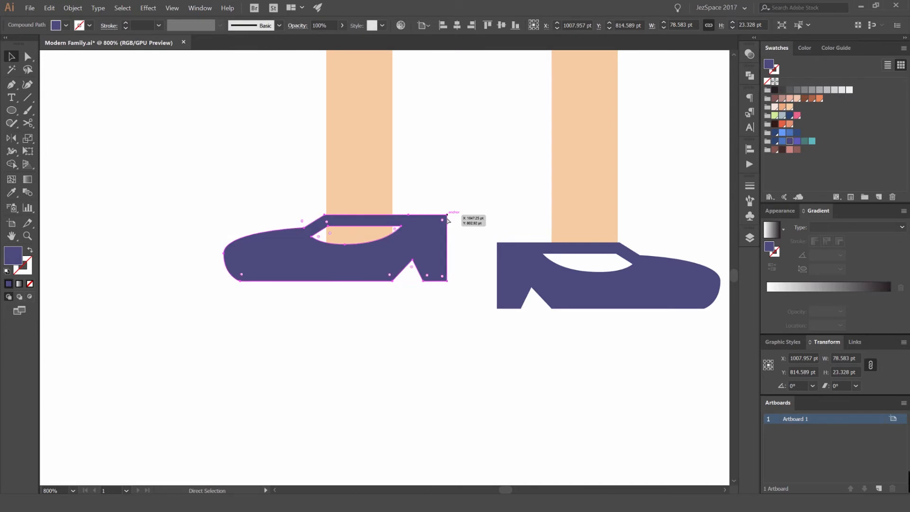
pyautogui.hotkey('ctrl', 'z')
pyautogui.moveTo(447, 244); pyautogui.dragTo(419, 224)
pyautogui.click(453, 231)
pyautogui.click(429, 222)
pyautogui.scroll(-4, 436, 217)
pyautogui.hotkey('ctrl', 'z')
pyautogui.hotkey('ctrl', 'z')
pyautogui.click(447, 211)
# - Scale the mum's left-hand shoe down slightly from its heel corner
pyautogui.scroll(4, 417, 232)
pyautogui.click(464, 234)
pyautogui.moveTo(504, 217); pyautogui.dragTo(473, 224)
# - Turn the left-hand shoe's opening into a shape with Shape Builder and fill it with the leg's skin tone
pyautogui.hotkey('shift', 'm')
pyautogui.click(409, 237)
pyautogui.press('v')
pyautogui.click(462, 229)
pyautogui.click(385, 240)
pyautogui.press('i')
pyautogui.click(396, 199)
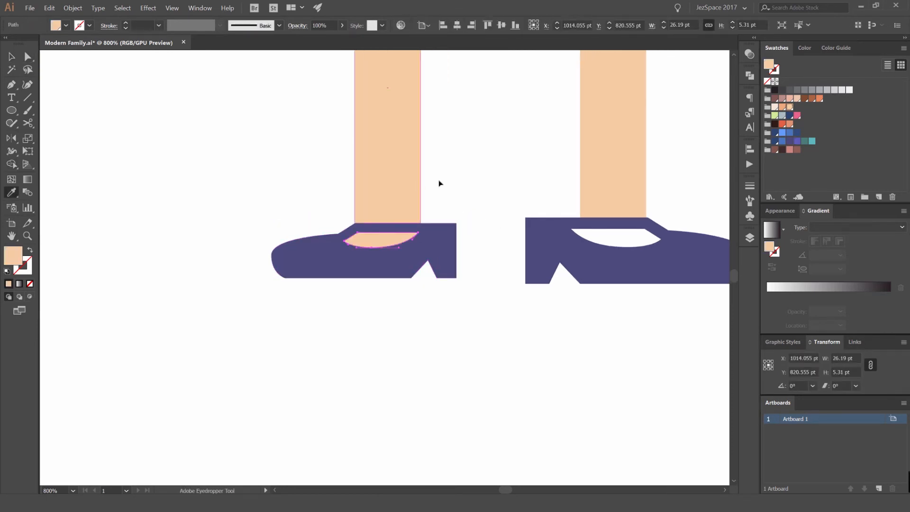
pyautogui.press('v')
pyautogui.click(439, 183)
pyautogui.scroll(-4, 500, 171)
pyautogui.scroll(4, 498, 183)
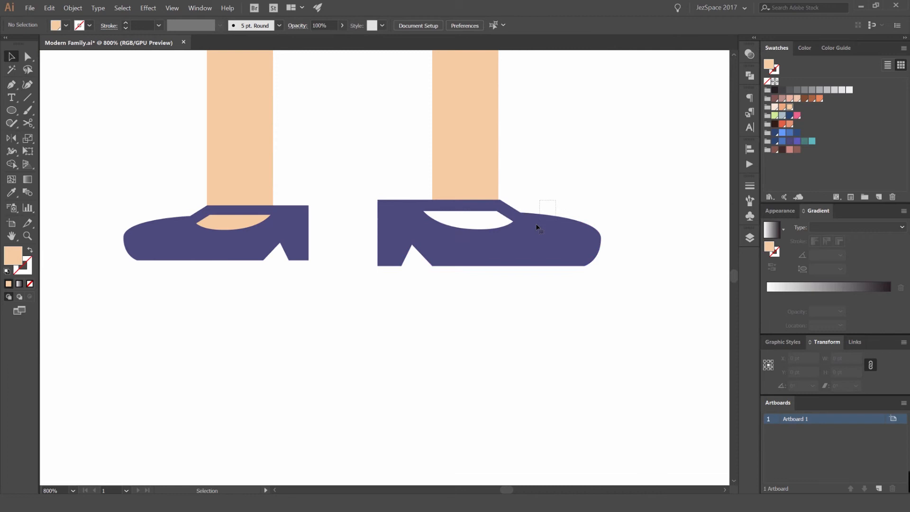
# - Create a shape in the right-hand shoe's opening with Shape Builder and fill it with the leg's skin tone
pyautogui.click(536, 223)
pyautogui.hotkey('shift', 'm')
pyautogui.click(488, 219)
pyautogui.press('v')
pyautogui.click(539, 199)
pyautogui.click(486, 221)
pyautogui.press('i')
pyautogui.click(481, 173)
pyautogui.click(548, 167)
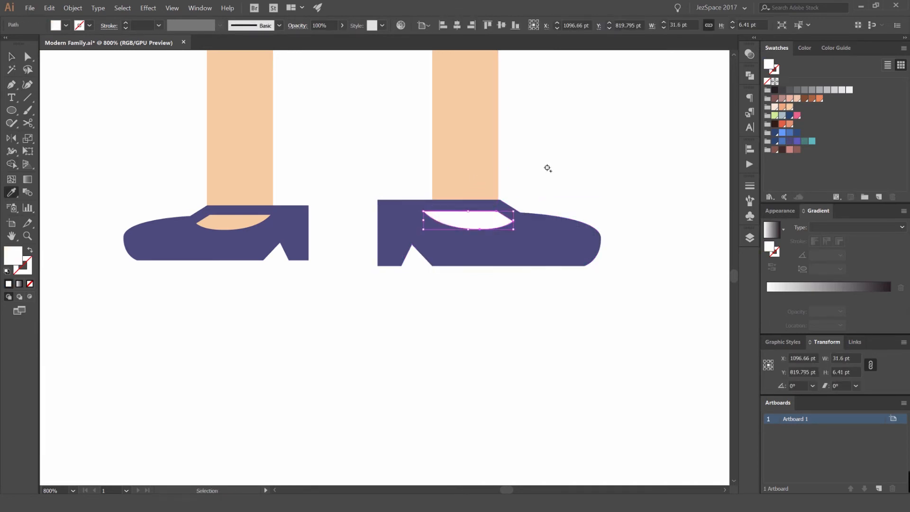
pyautogui.hotkey('ctrl', 'z')
pyautogui.press('v')
pyautogui.click(549, 168)
# - Review the mum's finished colours against the whole family and inspect the grayscale girl
pyautogui.scroll(-5, 550, 169)
pyautogui.moveTo(567, 183); pyautogui.dragTo(516, 243)
pyautogui.scroll(-2, 528, 228)
pyautogui.moveTo(545, 216); pyautogui.dragTo(536, 226)
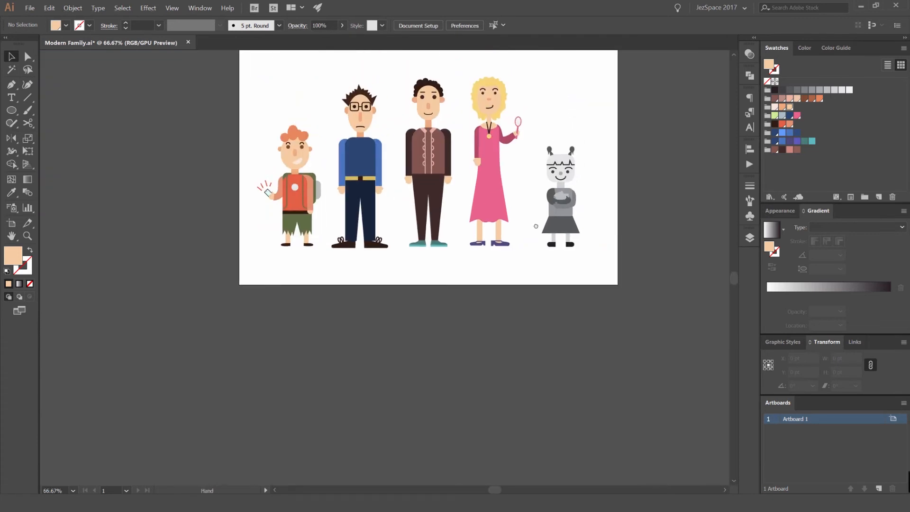
pyautogui.scroll(4, 585, 203)
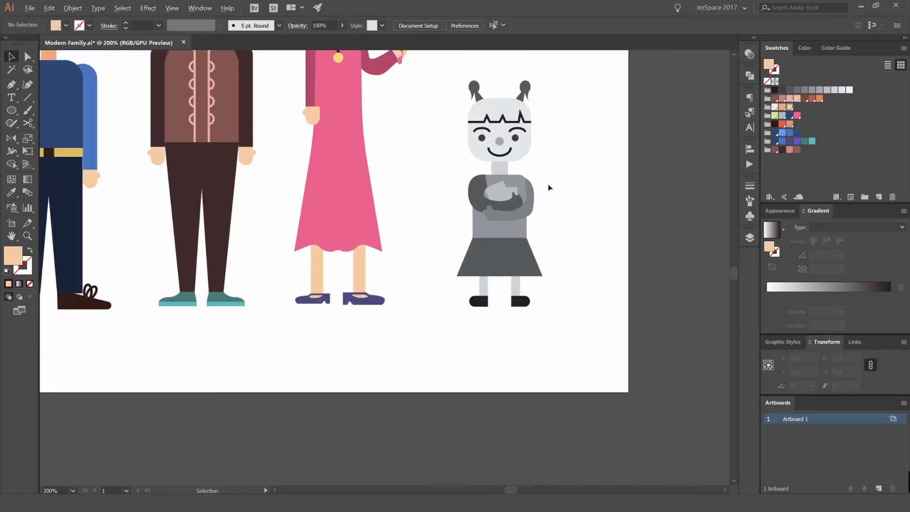
pyautogui.scroll(-4, 554, 183)
pyautogui.scroll(3, 575, 140)
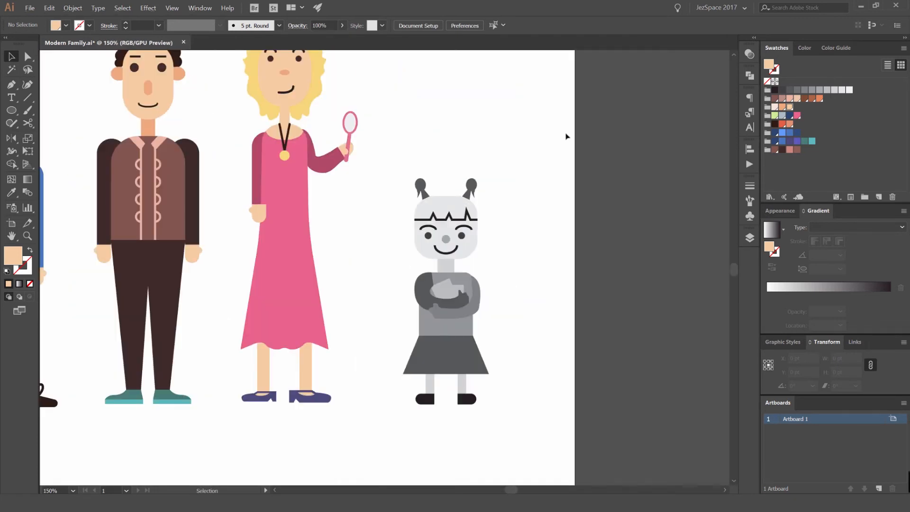
pyautogui.scroll(-2, 519, 130)
pyautogui.moveTo(482, 140); pyautogui.dragTo(437, 160)
pyautogui.scroll(2, 421, 161)
pyautogui.moveTo(380, 184); pyautogui.dragTo(518, 173)
pyautogui.click(448, 173)
pyautogui.scroll(-2, 454, 174)
pyautogui.click(495, 163)
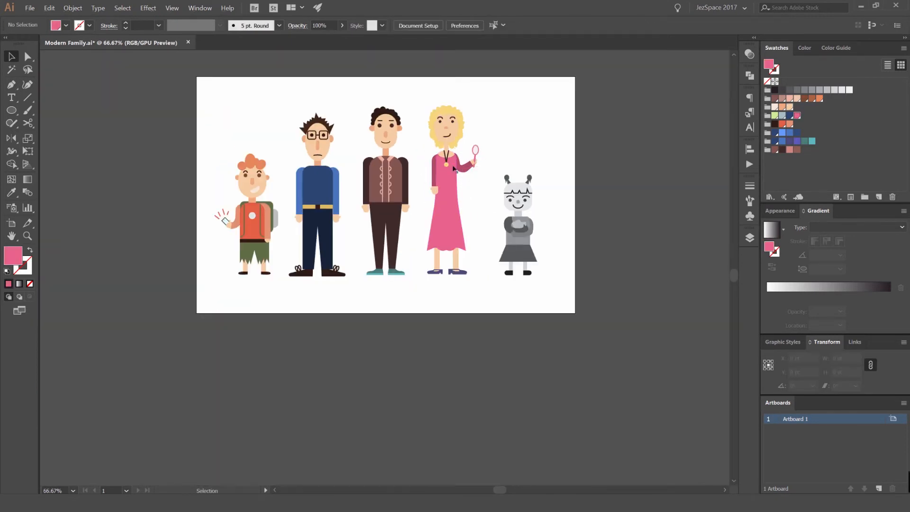
pyautogui.scroll(2, 515, 179)
pyautogui.moveTo(575, 178); pyautogui.dragTo(540, 134)
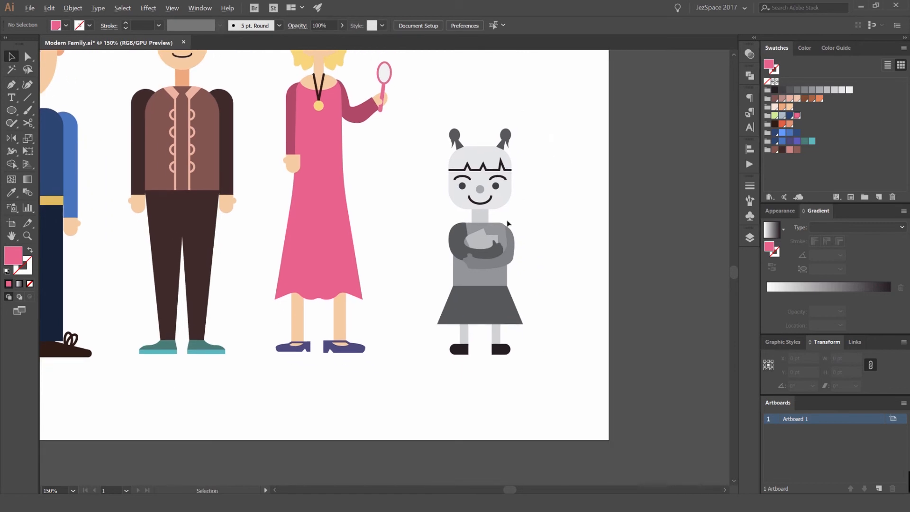
# - Extend the girl's zigzag fringe line with the Pen tool into a closed outline around the top of her head
pyautogui.scroll(1, 508, 225)
pyautogui.click(513, 261)
pyautogui.click(505, 323)
pyautogui.click(513, 254)
pyautogui.scroll(3, 520, 134)
pyautogui.click(472, 166)
pyautogui.click(469, 173)
pyautogui.click(503, 186)
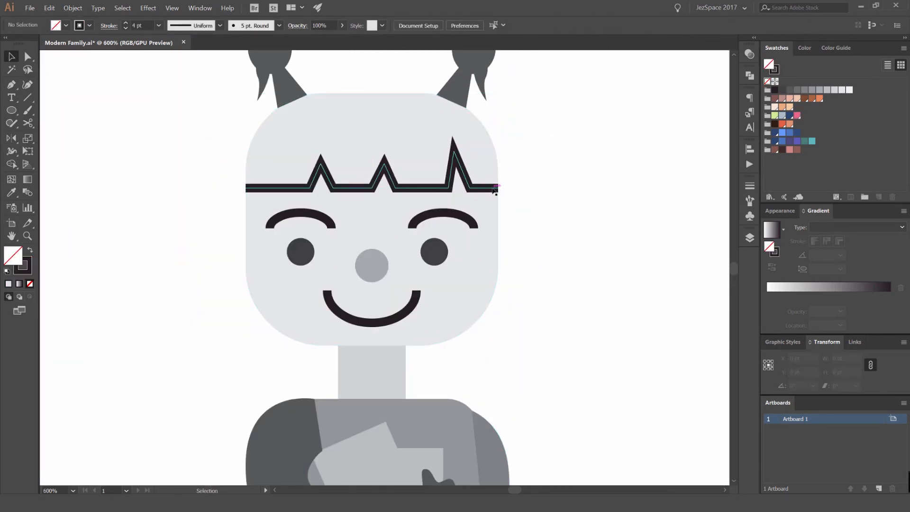
pyautogui.click(500, 189)
pyautogui.click(553, 135)
pyautogui.click(528, 100)
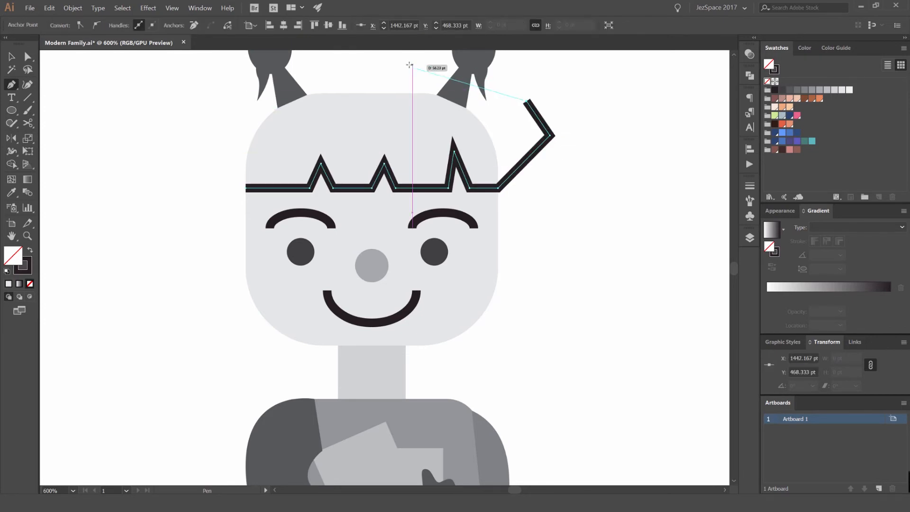
pyautogui.click(228, 88)
pyautogui.click(163, 135)
pyautogui.click(219, 180)
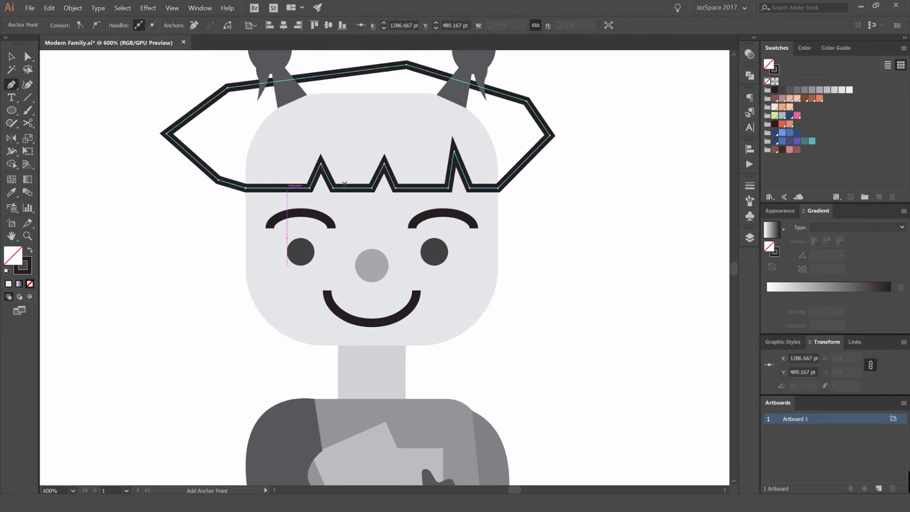
# - Convert the fringe outline's stroke colour into a fill and place a copy of the girl's head shape in front
pyautogui.press('v')
pyautogui.hotkey('shift', 'x')
pyautogui.click(495, 201)
pyautogui.press('a')
pyautogui.hotkey('ctrl', 'shift', ']')
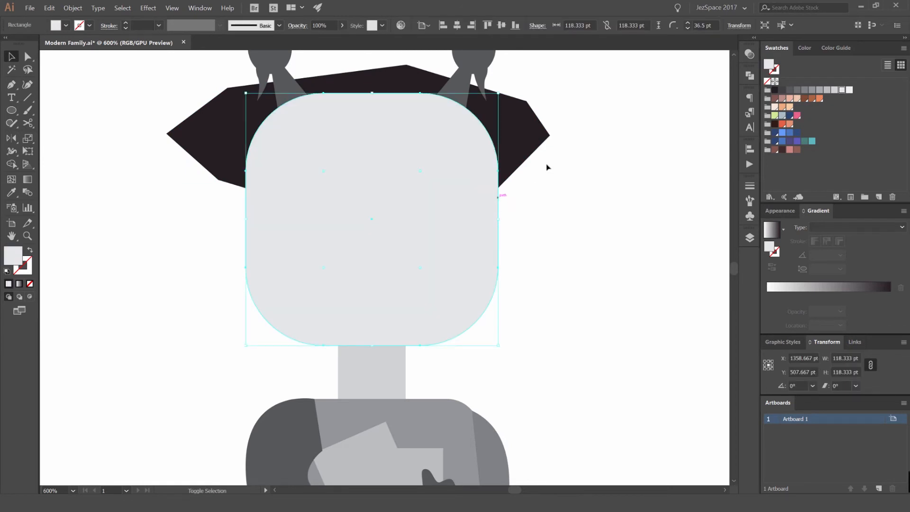
# - Trim the fringe shape and head copy with Shape Builder, keeping only the hair area above the zigzag
pyautogui.keyDown('shift'); pyautogui.click(537, 126); pyautogui.keyUp('shift')
pyautogui.hotkey('shift', 'm')
pyautogui.keyDown('alt'); pyautogui.click(544, 120); pyautogui.keyUp('alt')
pyautogui.keyDown('alt'); pyautogui.click(459, 258); pyautogui.keyUp('alt')
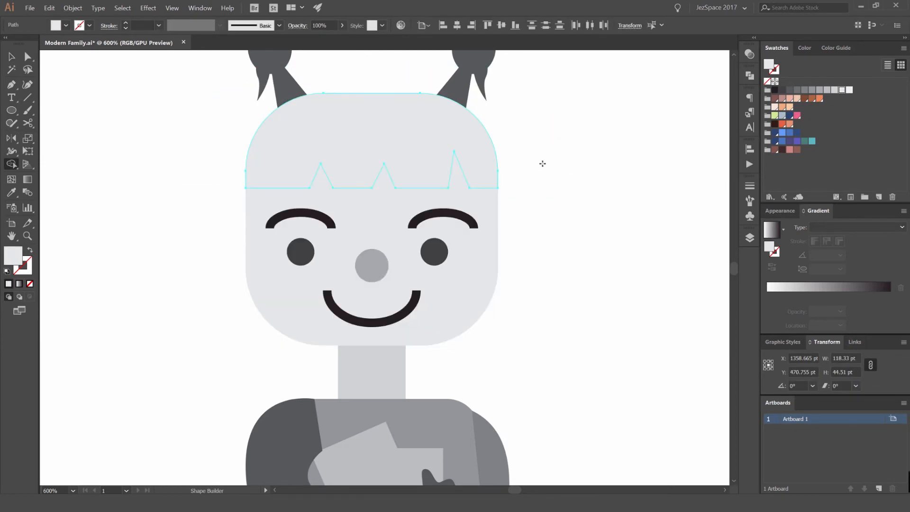
pyautogui.press('v')
pyautogui.click(499, 236)
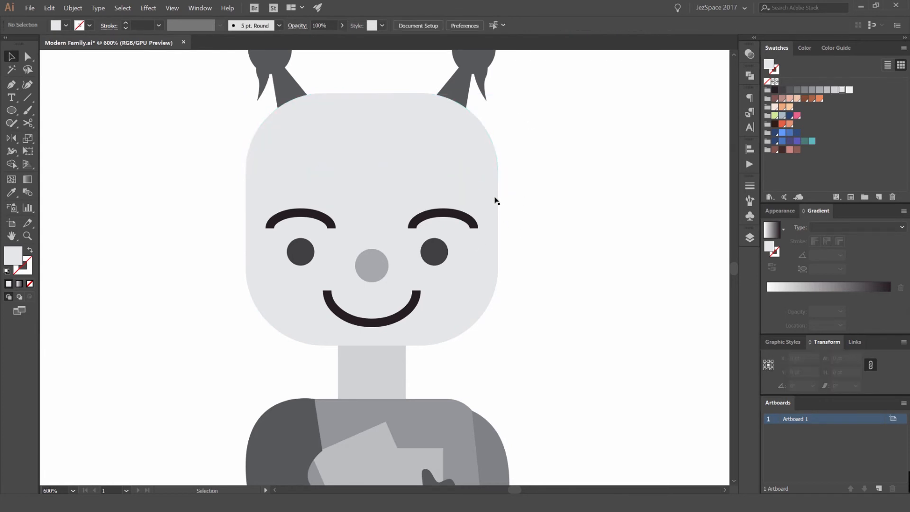
# - Move the girl's head and hair pieces aside to check that they are separate, undoing each move
pyautogui.click(499, 203)
pyautogui.scroll(1, 498, 208)
pyautogui.moveTo(494, 223); pyautogui.dragTo(526, 229)
pyautogui.hotkey('ctrl', 'z')
pyautogui.moveTo(485, 129); pyautogui.dragTo(580, 127)
pyautogui.hotkey('ctrl', 'z')
pyautogui.moveTo(492, 128); pyautogui.dragTo(569, 139)
pyautogui.hotkey('ctrl', 'z')
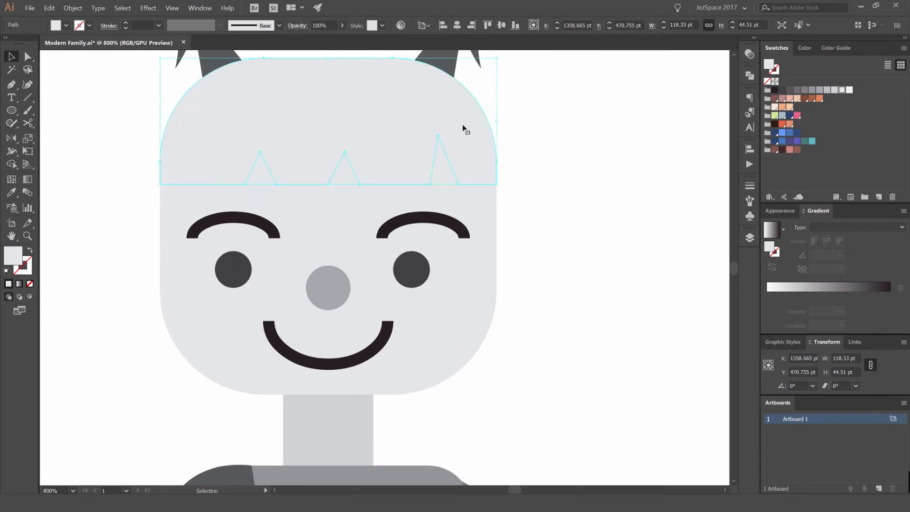
pyautogui.hotkey('ctrl', 'z')
pyautogui.moveTo(439, 124); pyautogui.dragTo(595, 138)
pyautogui.hotkey('ctrl', 'z')
# - Fill the girl's hair shape with the yellow sampled from the mum's blonde hair
pyautogui.click(782, 125)
pyautogui.scroll(-3, 573, 172)
pyautogui.press('i')
pyautogui.moveTo(321, 122); pyautogui.dragTo(337, 206)
pyautogui.click(462, 102)
pyautogui.scroll(-1, 432, 151)
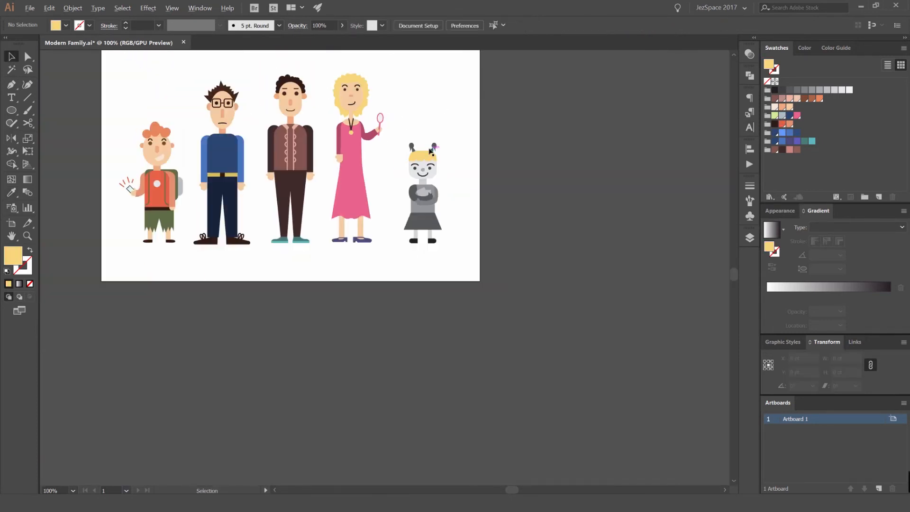
# - Fill the girl's head shape with the light skin tone sampled from the mum
pyautogui.scroll(4, 435, 152)
pyautogui.click(433, 163)
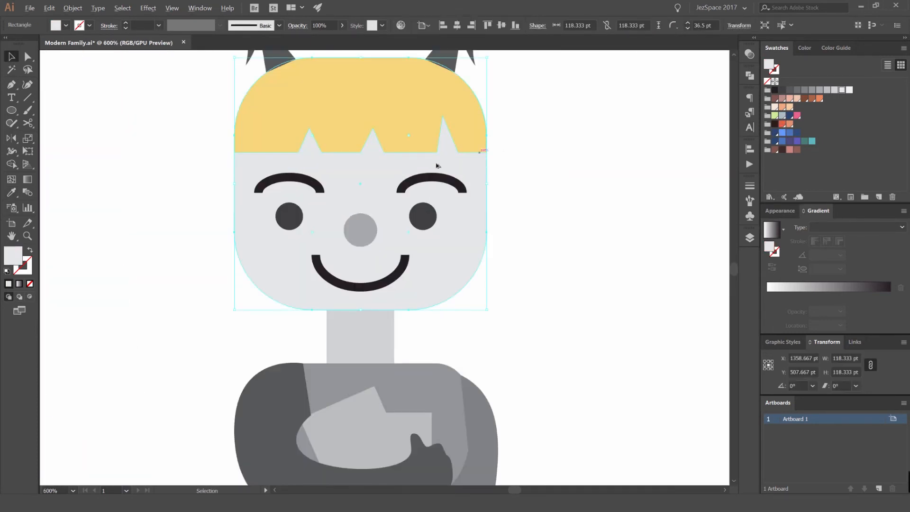
pyautogui.scroll(-2, 437, 169)
pyautogui.press('i')
pyautogui.click(165, 145)
pyautogui.press('v')
# - Fill the girl's neck with the darker skin tone sampled from the mum's neck
pyautogui.click(423, 221)
pyautogui.press('i')
pyautogui.moveTo(288, 201); pyautogui.dragTo(346, 238)
pyautogui.press('v')
pyautogui.click(261, 60)
pyautogui.press('i')
pyautogui.click(84, 73)
pyautogui.press('v')
pyautogui.click(401, 134)
pyautogui.moveTo(421, 142); pyautogui.dragTo(405, 202)
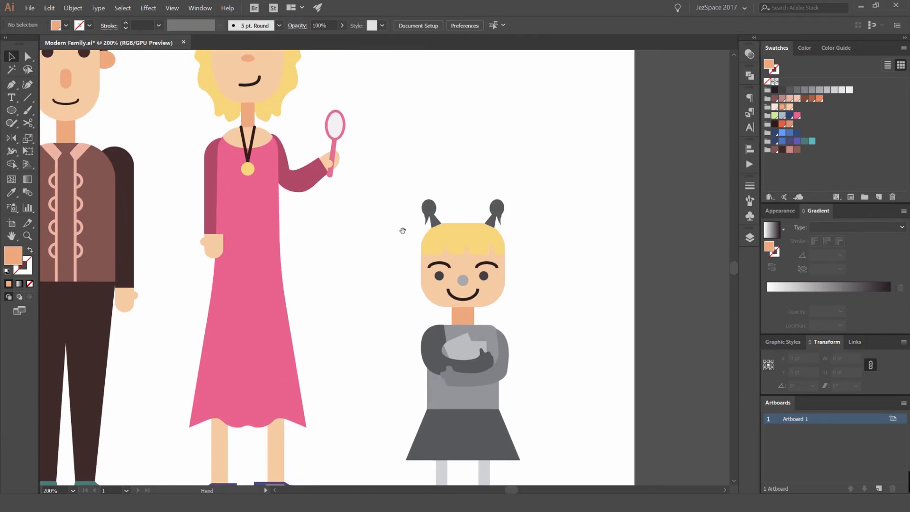
# - Fill both of the girl's legs with the light skin tone sampled from the mum's leg
pyautogui.moveTo(428, 379); pyautogui.dragTo(400, 267)
pyautogui.click(412, 363)
pyautogui.keyDown('shift'); pyautogui.click(455, 360); pyautogui.keyUp('shift')
pyautogui.press('i')
pyautogui.click(256, 334)
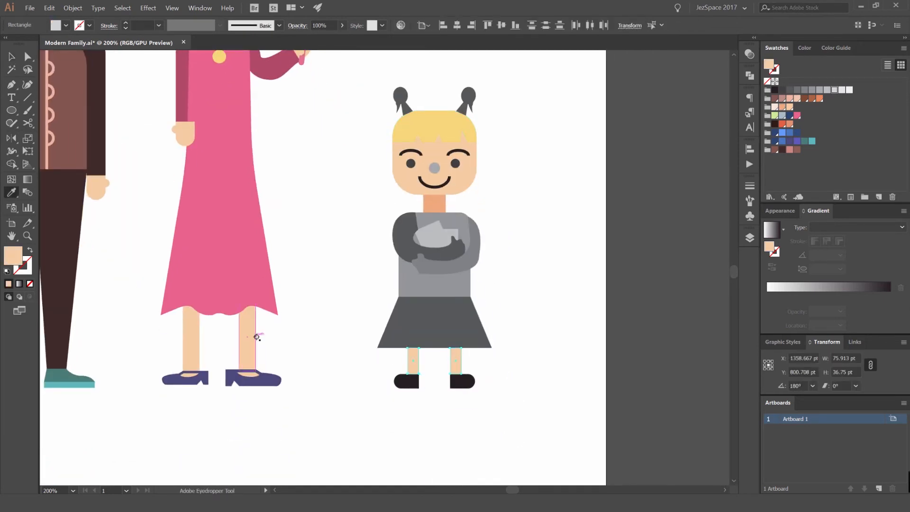
pyautogui.press('v')
pyautogui.click(352, 312)
# - Fill the girl's round nose with the darker skin tone sampled from another family member
pyautogui.scroll(2, 445, 210)
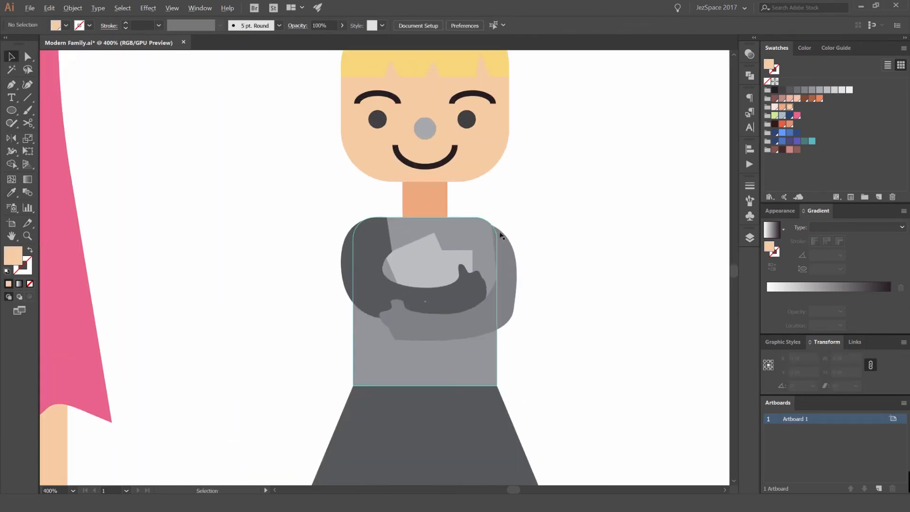
pyautogui.click(428, 180)
pyautogui.scroll(-3, 424, 180)
pyautogui.press('i')
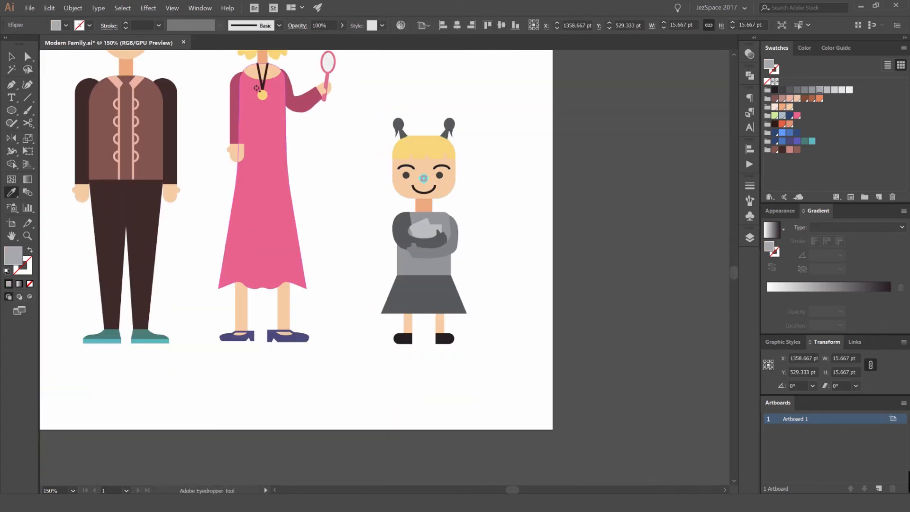
pyautogui.press('v')
# - Fill both of the girl's eyes with the dark brown swatch
pyautogui.scroll(3, 398, 201)
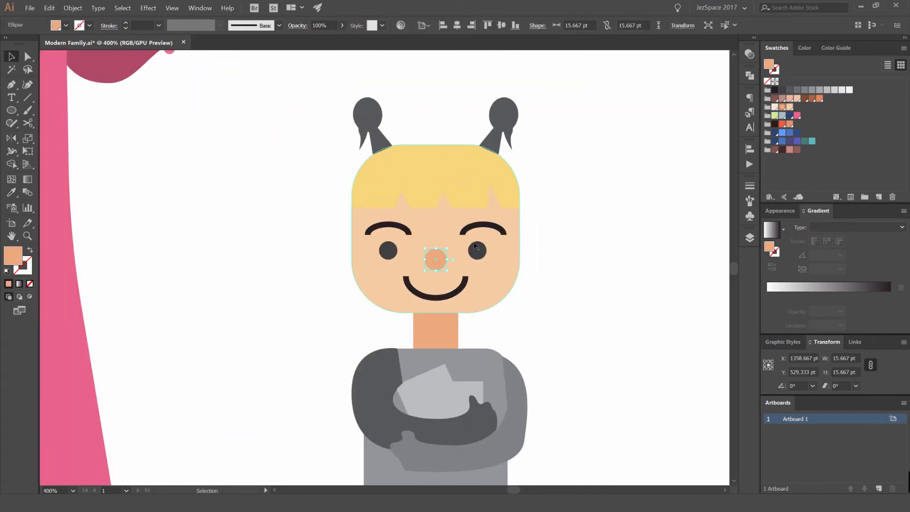
pyautogui.keyDown('shift'); pyautogui.click(400, 248); pyautogui.keyUp('shift')
pyautogui.click(775, 124)
pyautogui.click(593, 186)
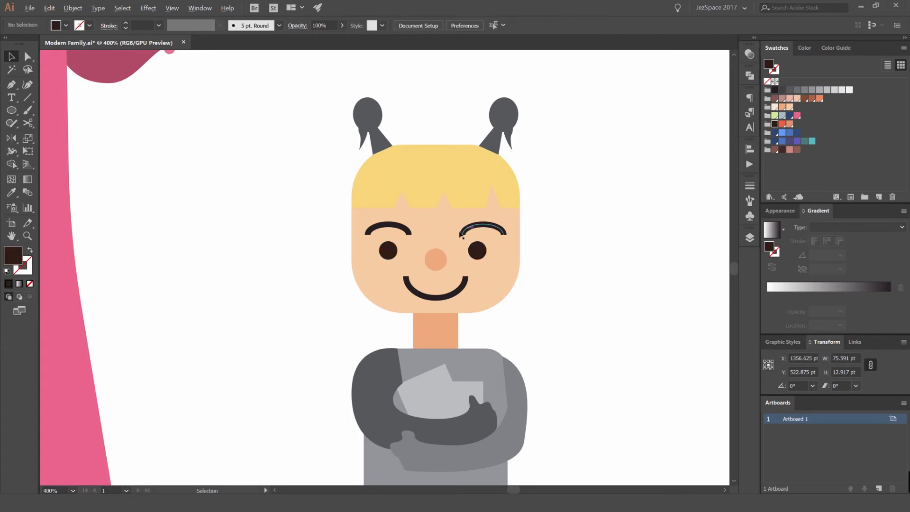
# - Scale down the girl's pair of eyebrows to a combined width of about 77 pt and nudge them up
pyautogui.scroll(2, 461, 232)
pyautogui.click(353, 223)
pyautogui.click(351, 224)
pyautogui.keyDown('shift'); pyautogui.click(542, 223); pyautogui.keyUp('shift')
pyautogui.moveTo(547, 219); pyautogui.dragTo(520, 219)
pyautogui.press('Up')
pyautogui.press('Up')
pyautogui.press('Up')
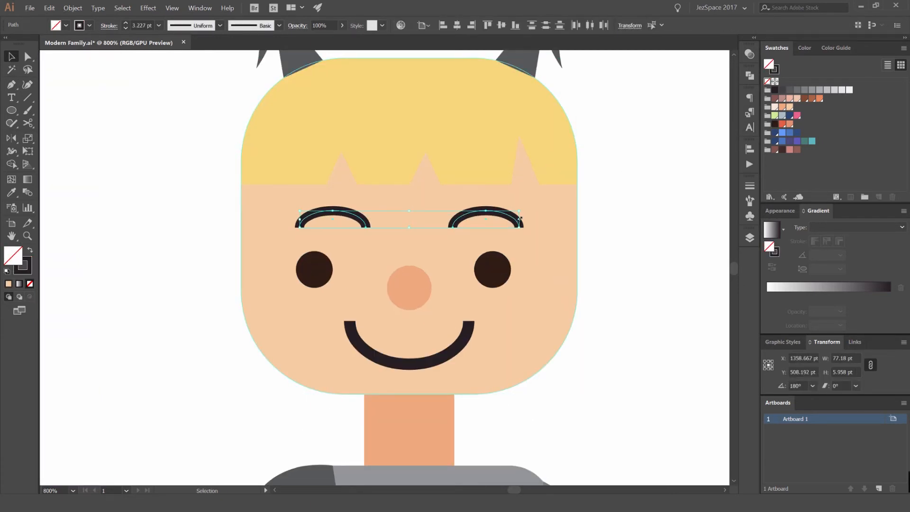
# - Spread the girl's eyebrows apart to a combined width of about 81 pt and recolour their strokes dark brown
pyautogui.click(593, 204)
pyautogui.click(513, 216)
pyautogui.press('Right')
pyautogui.press('Right')
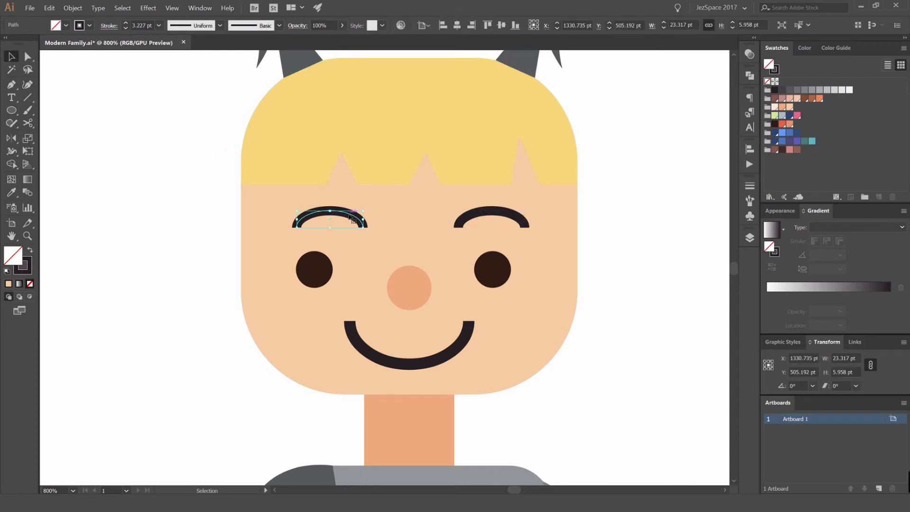
pyautogui.keyDown('shift'); pyautogui.click(484, 216); pyautogui.keyUp('shift')
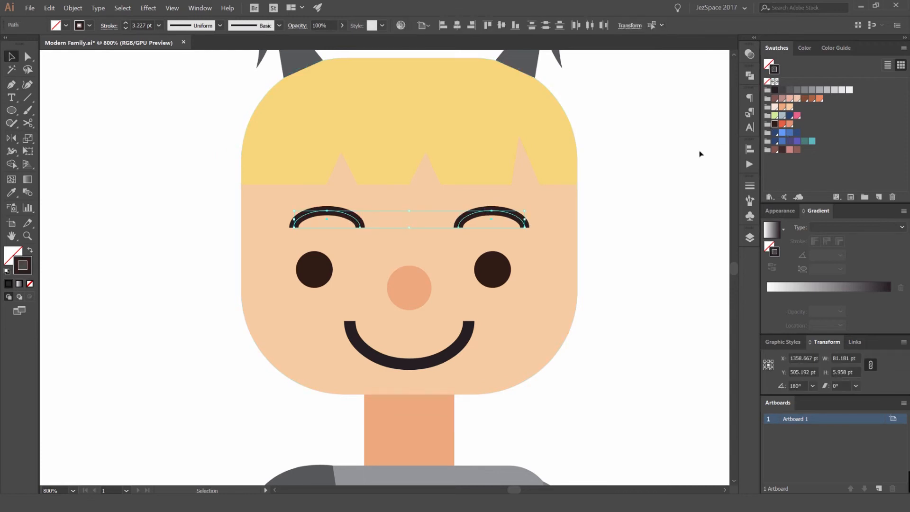
pyautogui.click(596, 214)
# - Shrink the girl's mouth to about 32 by 12 pt, placed slightly lower, and recolour its stroke dark brown
pyautogui.click(396, 321)
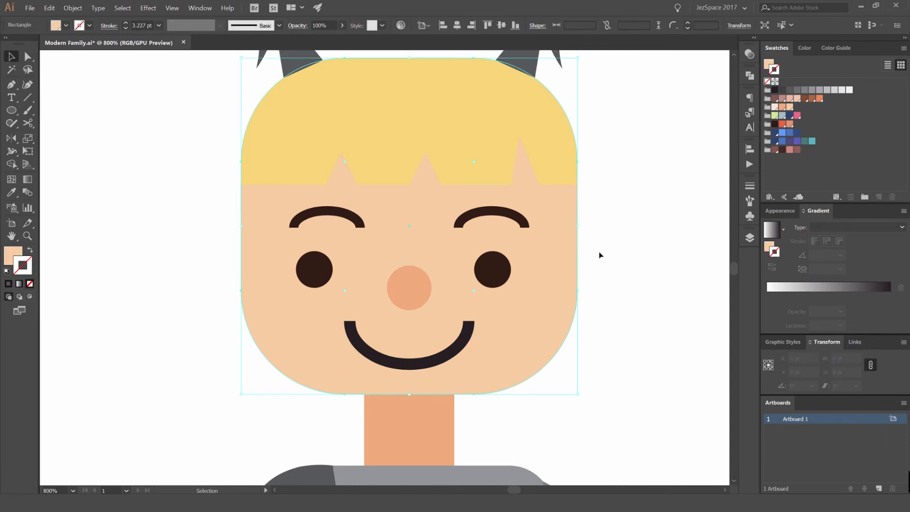
pyautogui.click(474, 335)
pyautogui.moveTo(471, 321); pyautogui.dragTo(456, 326)
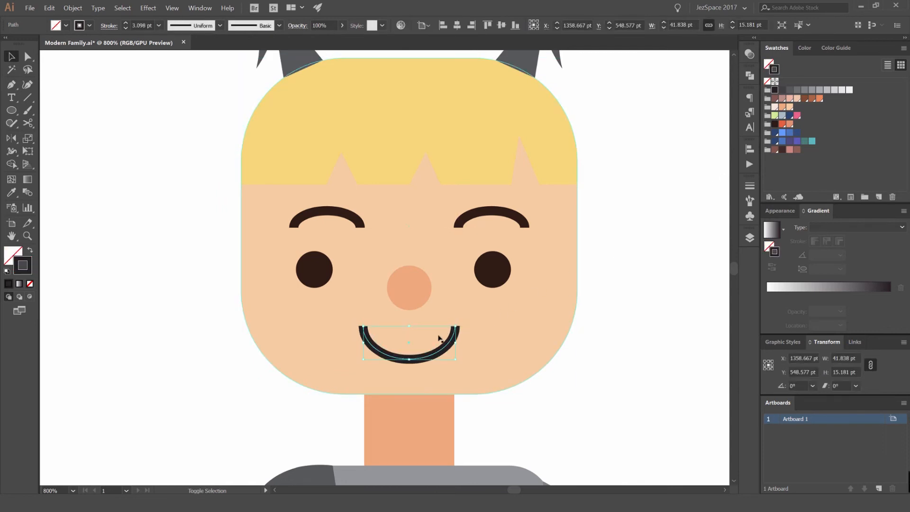
pyautogui.press('Down')
pyautogui.press('Down')
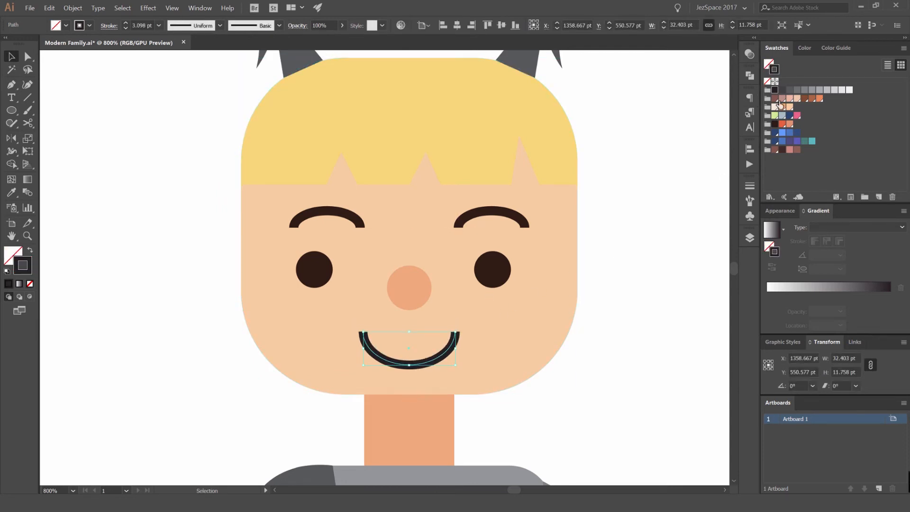
pyautogui.click(648, 164)
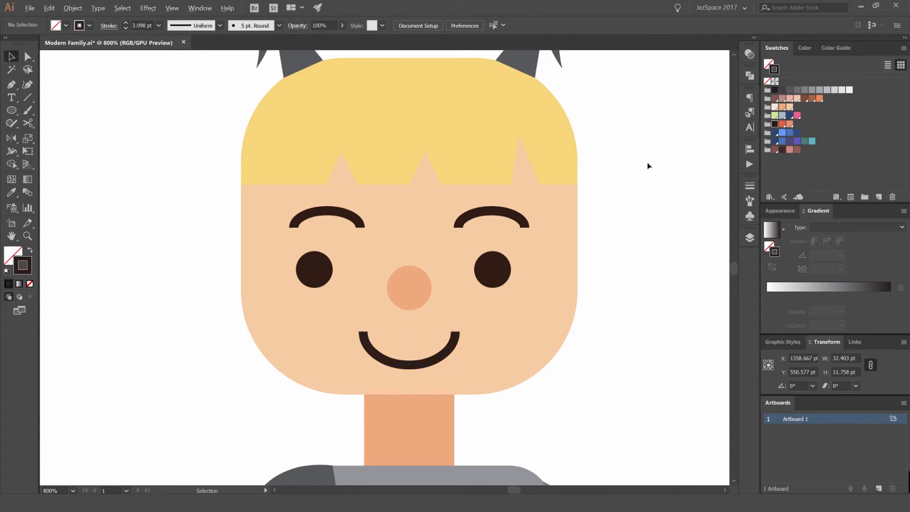
pyautogui.scroll(-9, 649, 165)
pyautogui.moveTo(655, 162); pyautogui.dragTo(587, 178)
pyautogui.scroll(1, 588, 177)
pyautogui.scroll(5, 599, 186)
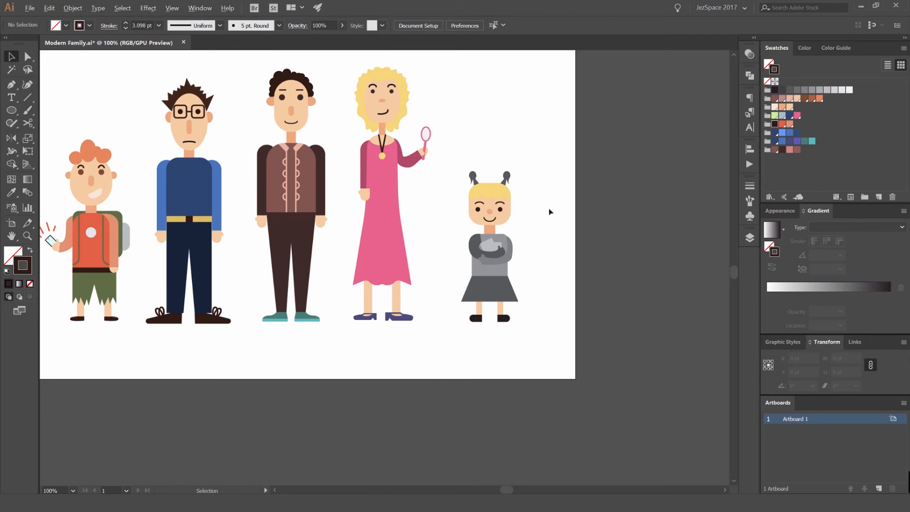
pyautogui.scroll(2, 420, 271)
pyautogui.click(482, 235)
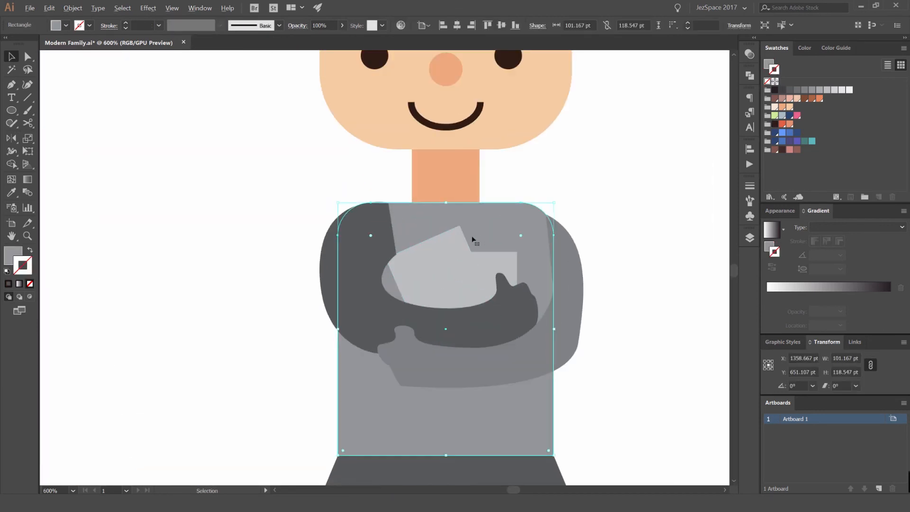
pyautogui.scroll(-3, 496, 230)
pyautogui.scroll(1, 517, 218)
# - Try the pink swatch from the mum's dress as the fill of the girl's shoes
pyautogui.moveTo(506, 302); pyautogui.dragTo(505, 194)
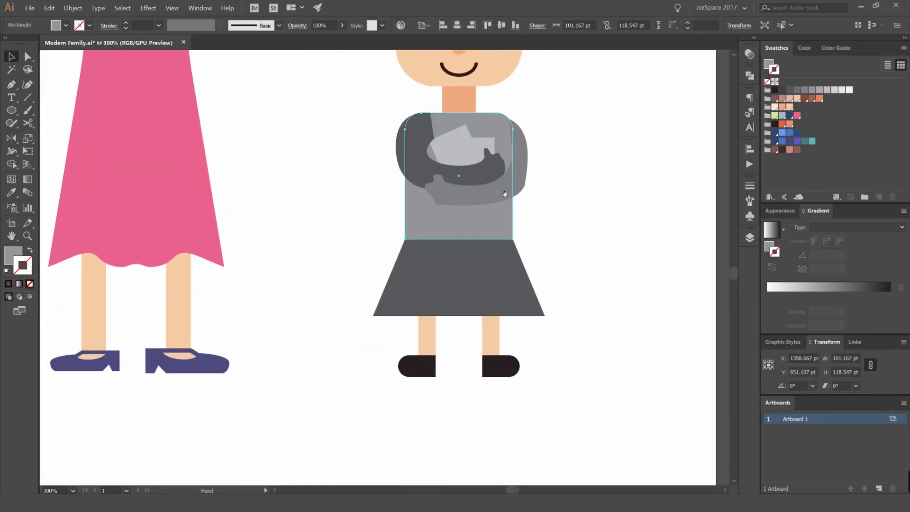
pyautogui.click(464, 373)
pyautogui.click(797, 115)
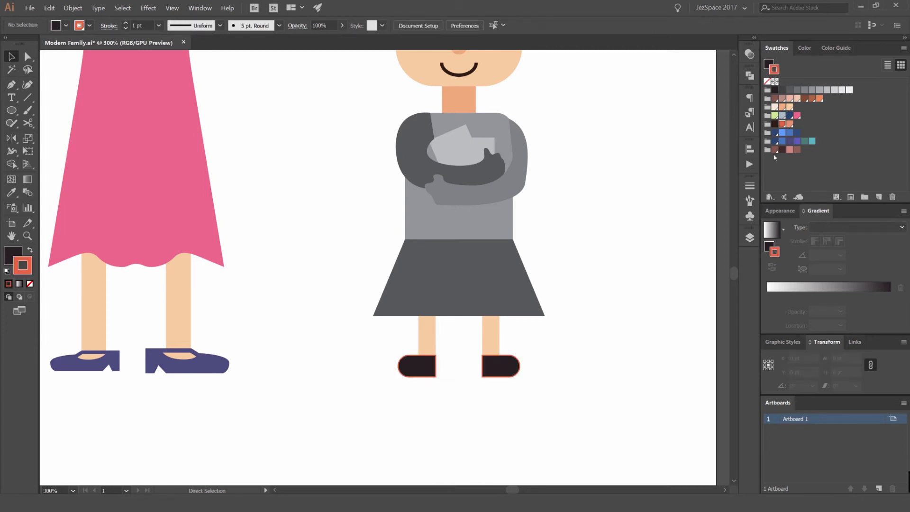
pyautogui.click(640, 171)
pyautogui.scroll(-3, 638, 172)
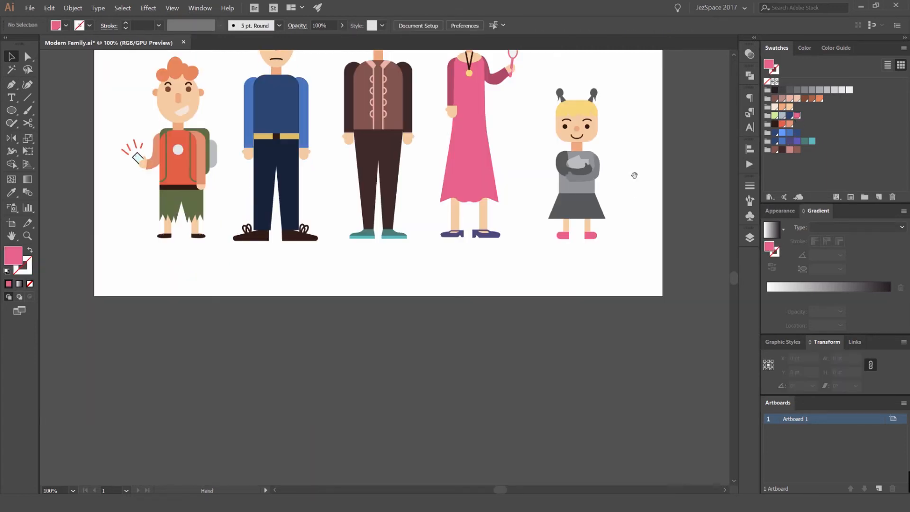
pyautogui.scroll(2, 634, 175)
pyautogui.hotkey('ctrl', 'z')
# - Recolour the girl's shoes red by setting the fill's red component to 190 (BE1F20)
pyautogui.click(835, 50)
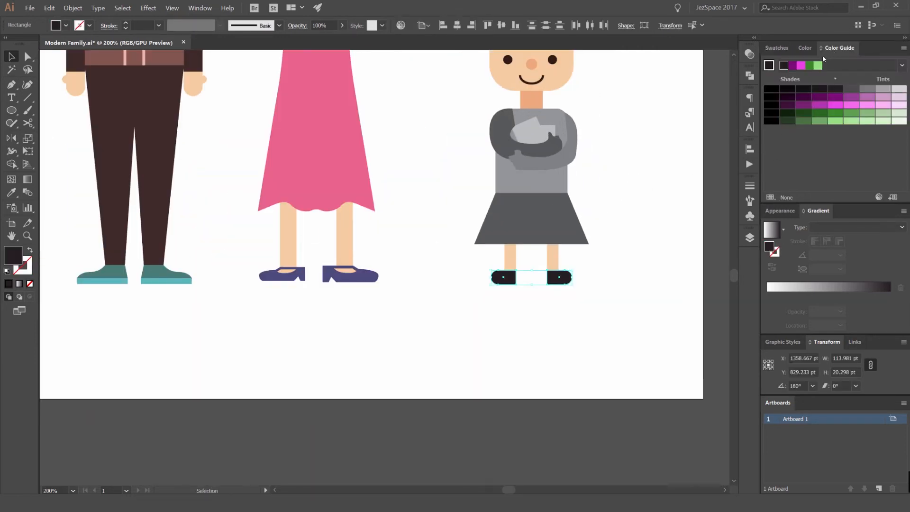
pyautogui.click(814, 48)
pyautogui.click(830, 49)
pyautogui.click(902, 65)
pyautogui.click(902, 65)
pyautogui.click(904, 49)
pyautogui.click(866, 70)
pyautogui.click(806, 48)
pyautogui.click(904, 48)
pyautogui.click(846, 72)
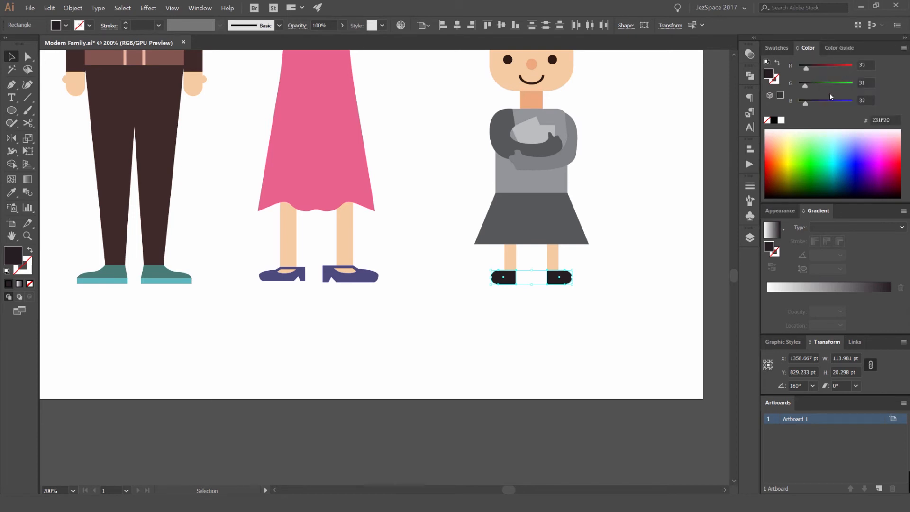
pyautogui.moveTo(827, 68); pyautogui.dragTo(840, 68)
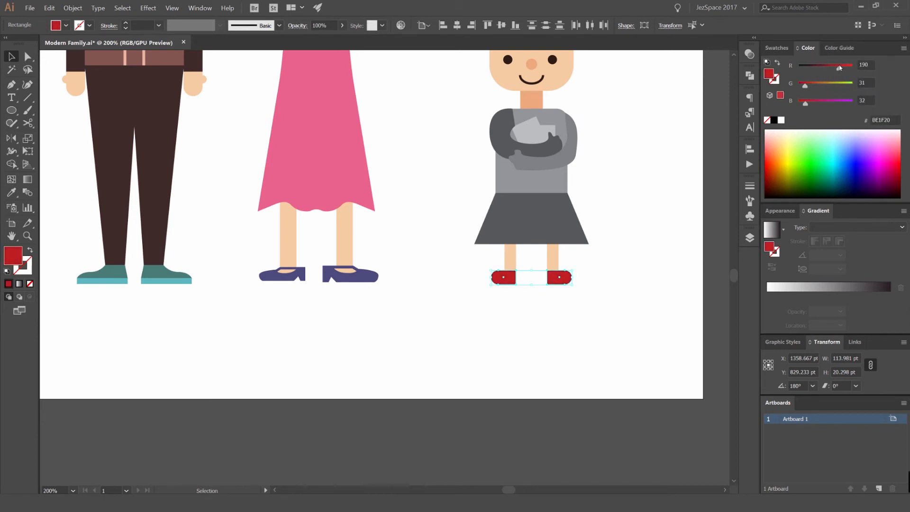
pyautogui.click(657, 172)
# - Fill the girl's skirt with the red sampled from her shoes
pyautogui.moveTo(656, 173); pyautogui.dragTo(544, 223)
pyautogui.click(427, 276)
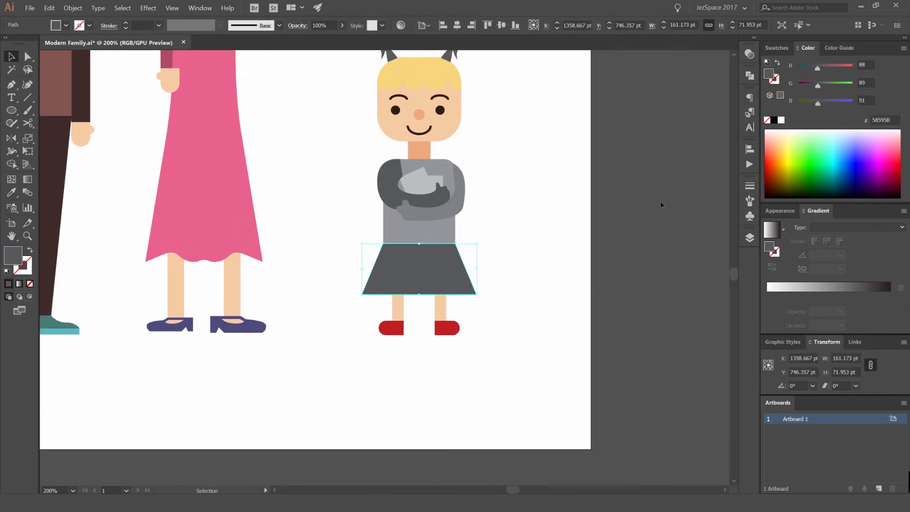
pyautogui.press('i')
pyautogui.click(448, 328)
pyautogui.press('v')
pyautogui.click(517, 295)
# - Try a different swatch as the fill of the girl's torso and undo it
pyautogui.click(777, 48)
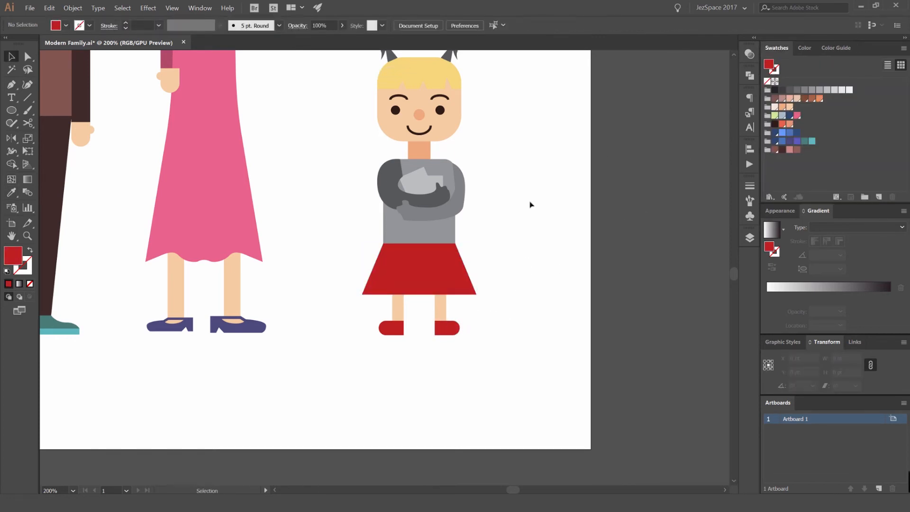
pyautogui.click(439, 235)
pyautogui.hotkey('ctrl', '=')
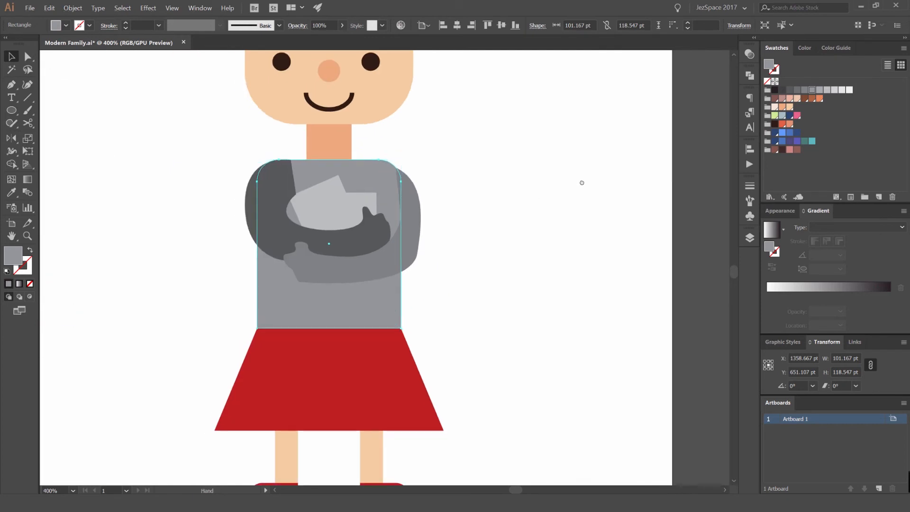
pyautogui.click(783, 118)
pyautogui.click(630, 172)
pyautogui.scroll(-4, 630, 172)
pyautogui.moveTo(620, 169); pyautogui.dragTo(605, 195)
pyautogui.scroll(2, 603, 194)
pyautogui.hotkey('ctrl', 'z')
pyautogui.scroll(1, 592, 237)
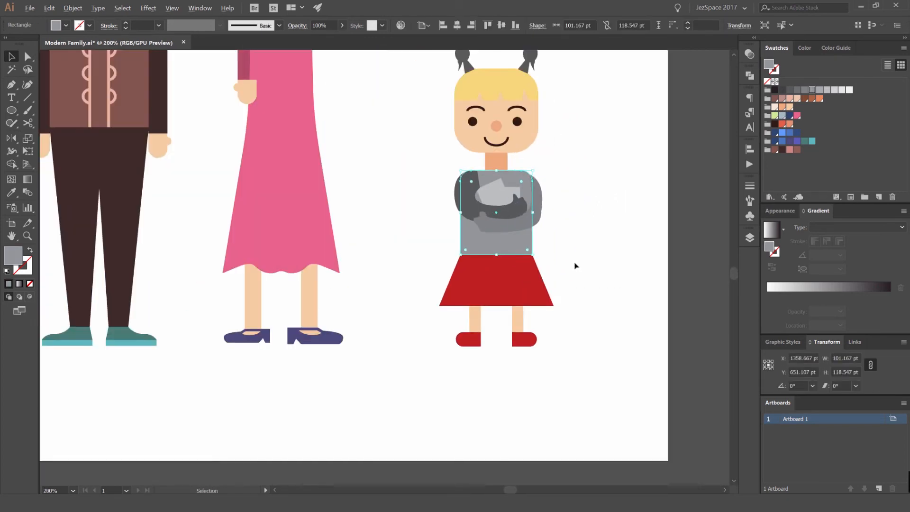
# - Build a Monochromatic 2 colour harmony from the skirt's red and save it as a swatch group
pyautogui.click(540, 280)
pyautogui.click(805, 48)
pyautogui.click(837, 47)
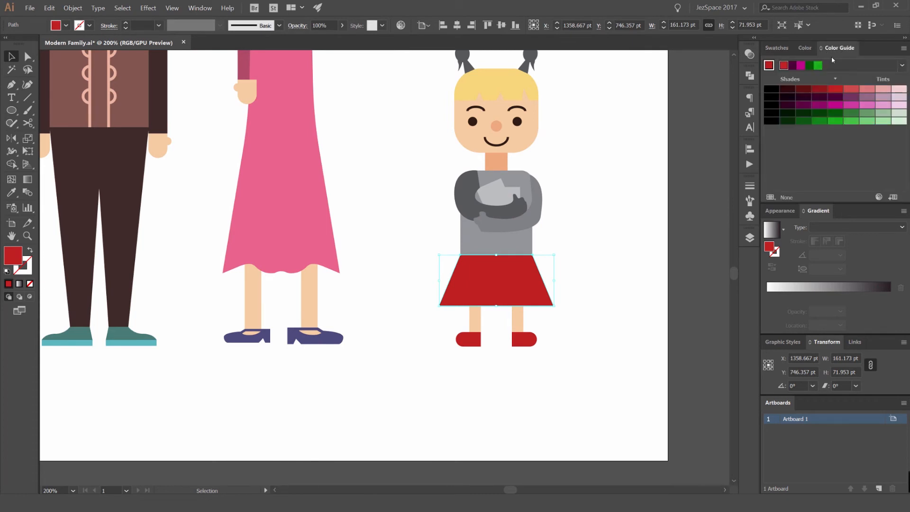
pyautogui.click(897, 65)
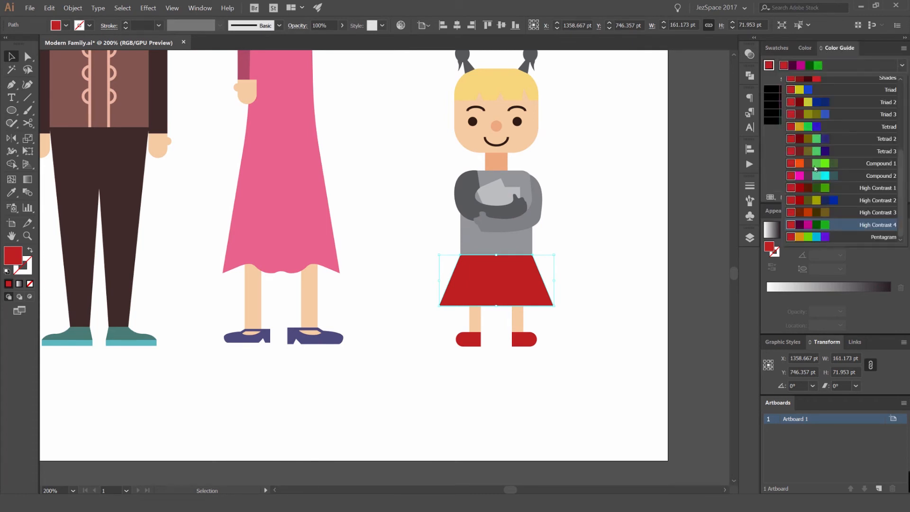
pyautogui.scroll(4, 839, 171)
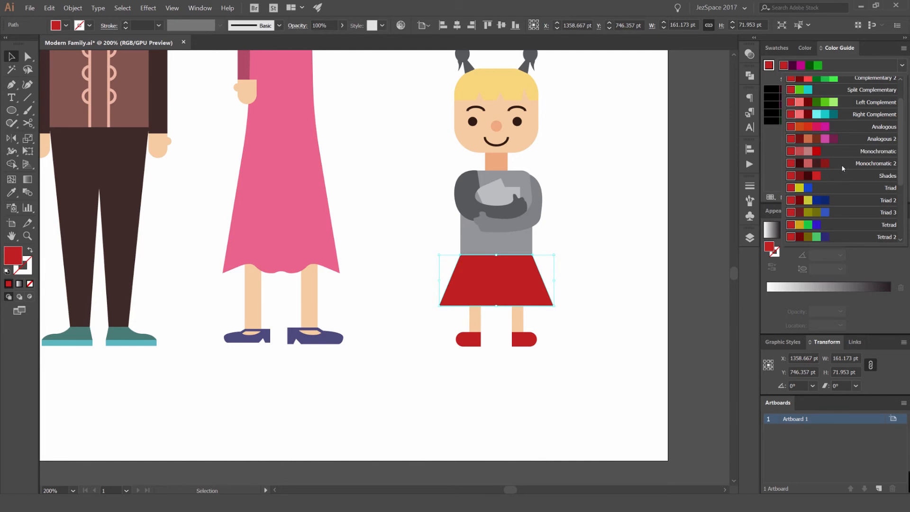
pyautogui.click(843, 162)
pyautogui.click(777, 48)
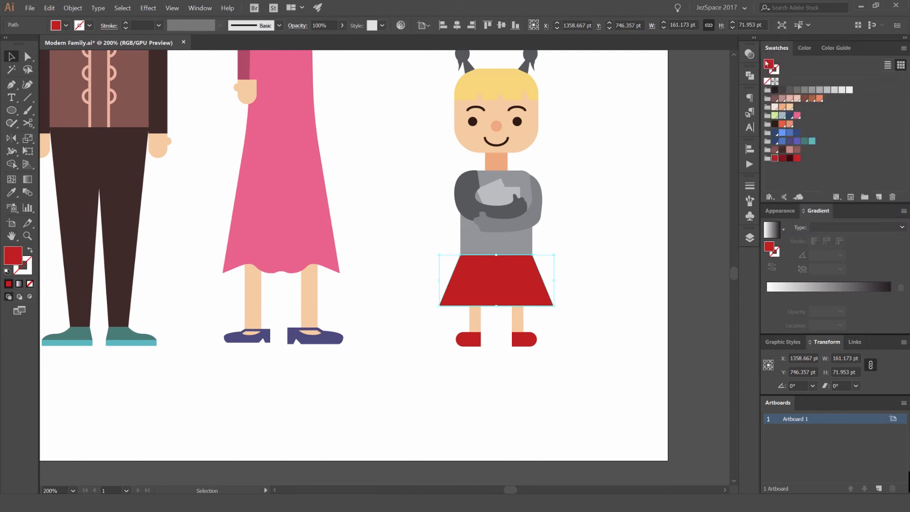
pyautogui.click(621, 148)
# - Fill the girl's torso with the dark red swatch of the new red colour group
pyautogui.scroll(2, 524, 156)
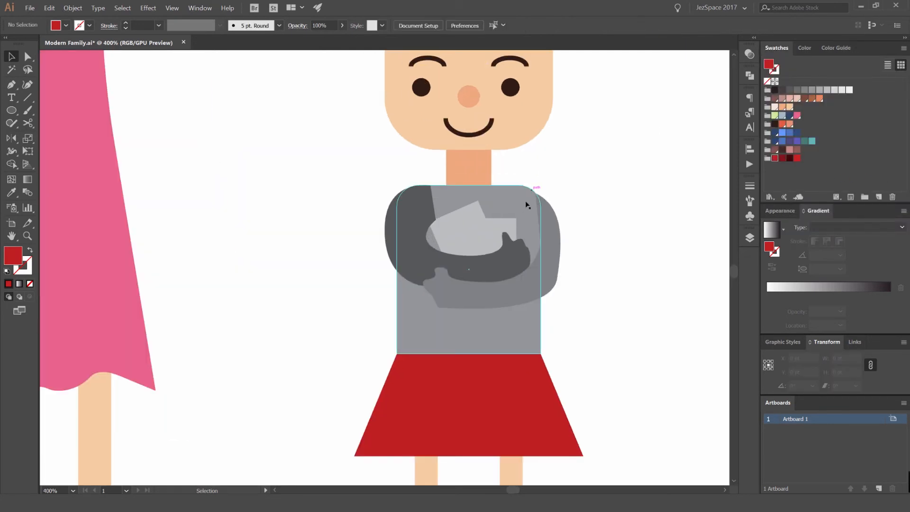
pyautogui.click(540, 316)
pyautogui.click(789, 158)
pyautogui.click(783, 158)
pyautogui.click(645, 204)
# - Fill both of the girl's folded arms with the darkest red swatch of the new group
pyautogui.click(553, 220)
pyautogui.click(789, 158)
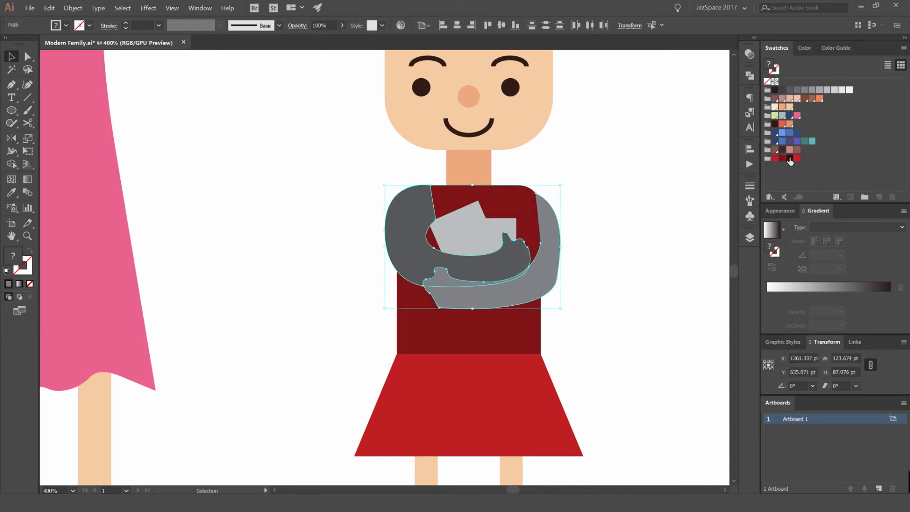
pyautogui.click(570, 224)
# - Try salmon pink and pale cream swatches on the two rectangles held in the girl's arms
pyautogui.scroll(1, 571, 224)
pyautogui.click(480, 240)
pyautogui.click(790, 150)
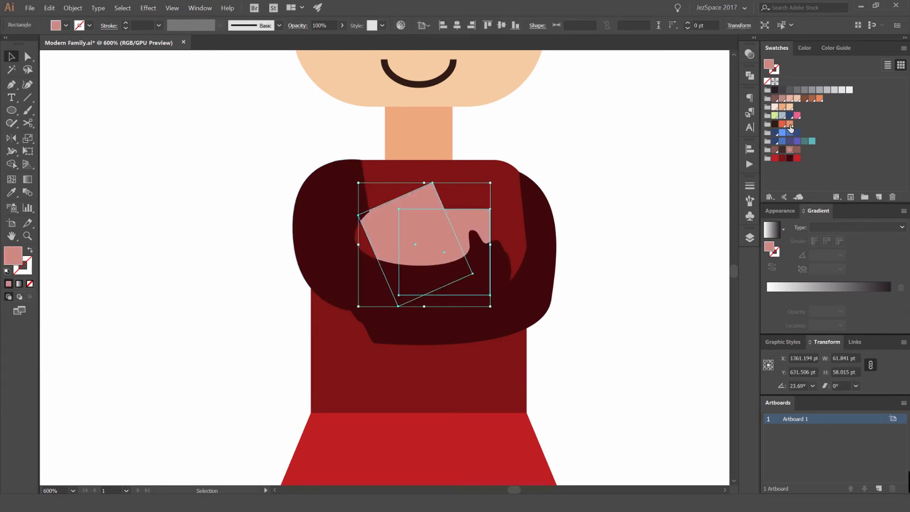
pyautogui.click(775, 107)
pyautogui.click(591, 171)
pyautogui.scroll(-3, 589, 172)
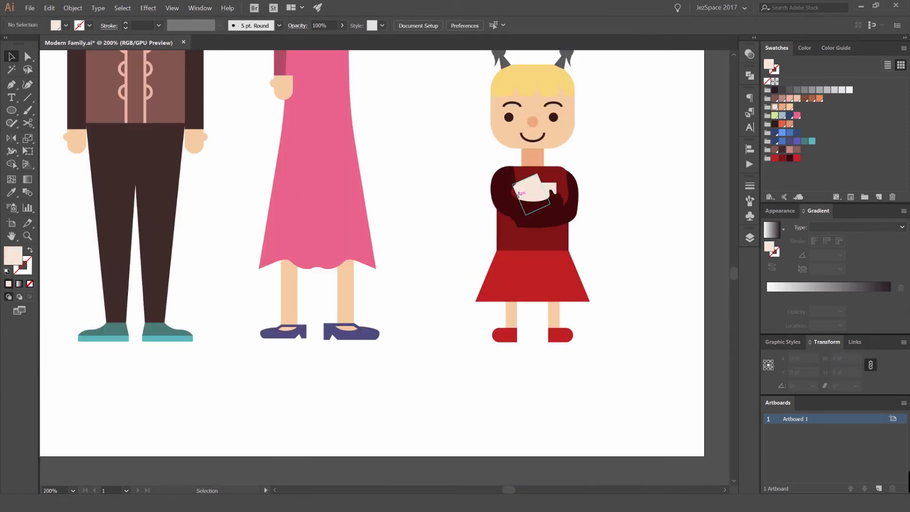
# - Fill the two rectangles in the girl's arms with the near-white swatch at the end of the greys
pyautogui.click(546, 188)
pyautogui.scroll(1, 736, 122)
pyautogui.click(852, 92)
pyautogui.click(611, 124)
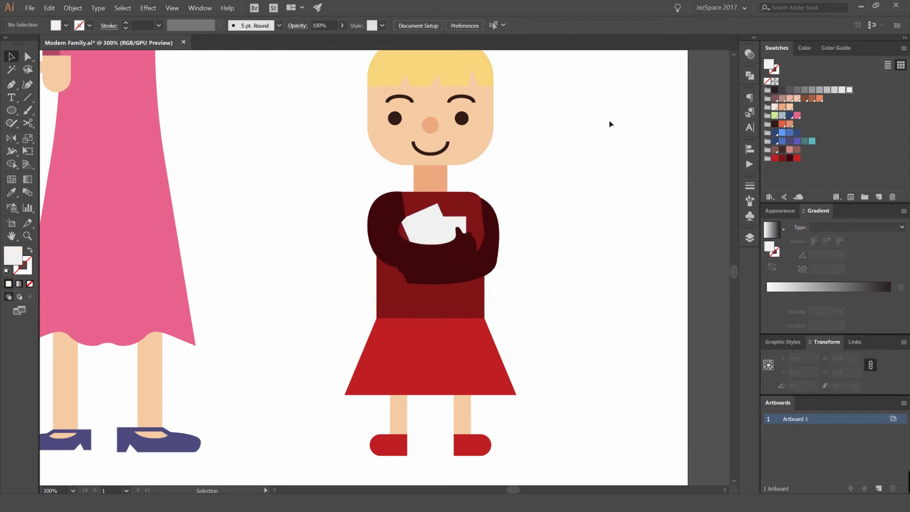
# - Adjust the stacking order of the two near-white rectangles held in the girl's arms
pyautogui.click(425, 219)
pyautogui.press('a')
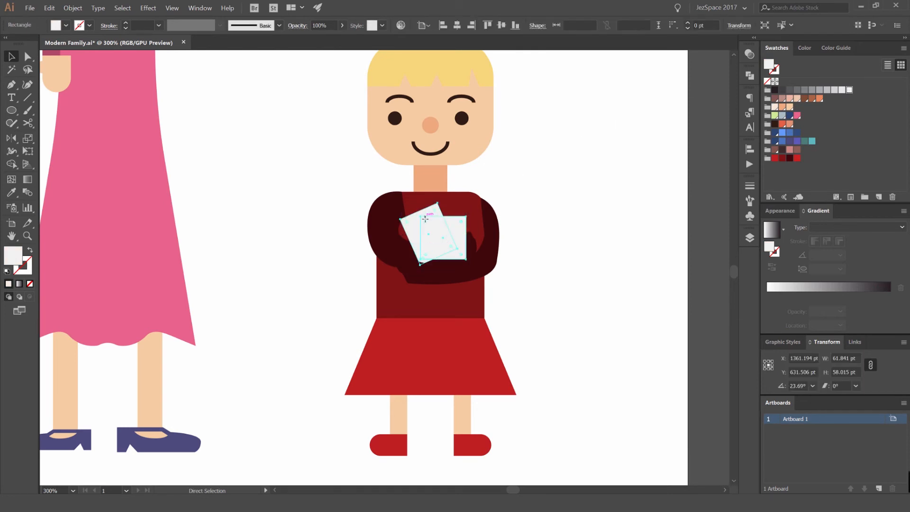
pyautogui.hotkey('ctrl', '[')
pyautogui.hotkey('ctrl', '[')
pyautogui.hotkey('ctrl', ']')
pyautogui.click(333, 223)
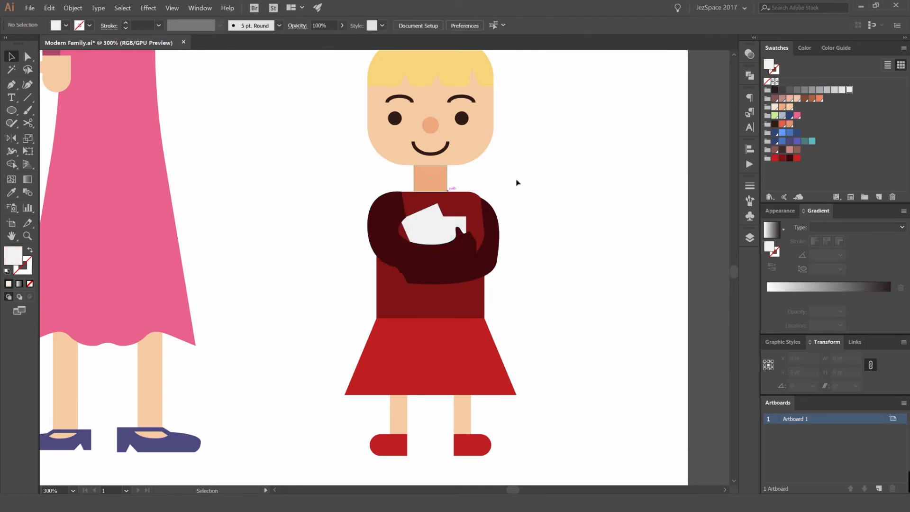
# - Isolate the girl's lower folded arm for editing
pyautogui.scroll(1, 446, 201)
pyautogui.scroll(1, 512, 209)
pyautogui.moveTo(499, 252); pyautogui.dragTo(564, 242)
pyautogui.hotkey('ctrl', 'z')
pyautogui.doubleClick(516, 280)
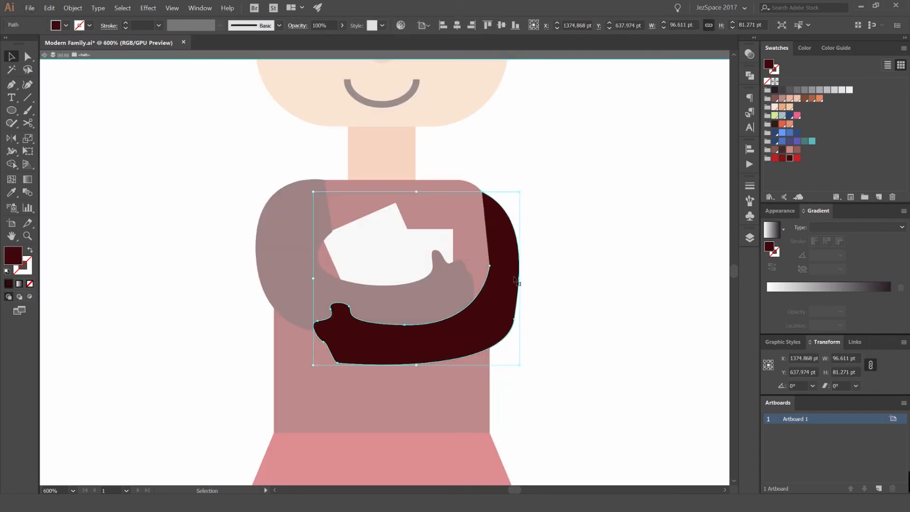
pyautogui.click(541, 235)
pyautogui.scroll(1, 541, 234)
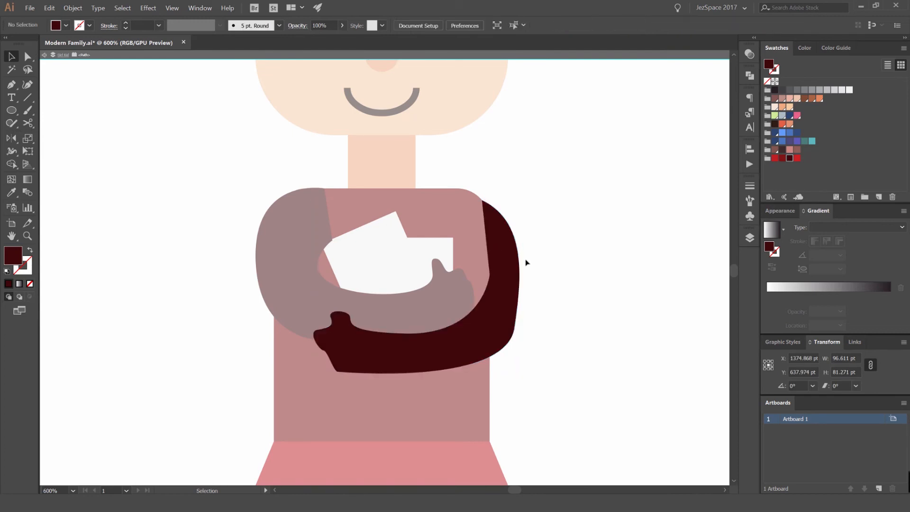
pyautogui.click(498, 279)
pyautogui.scroll(2, 380, 349)
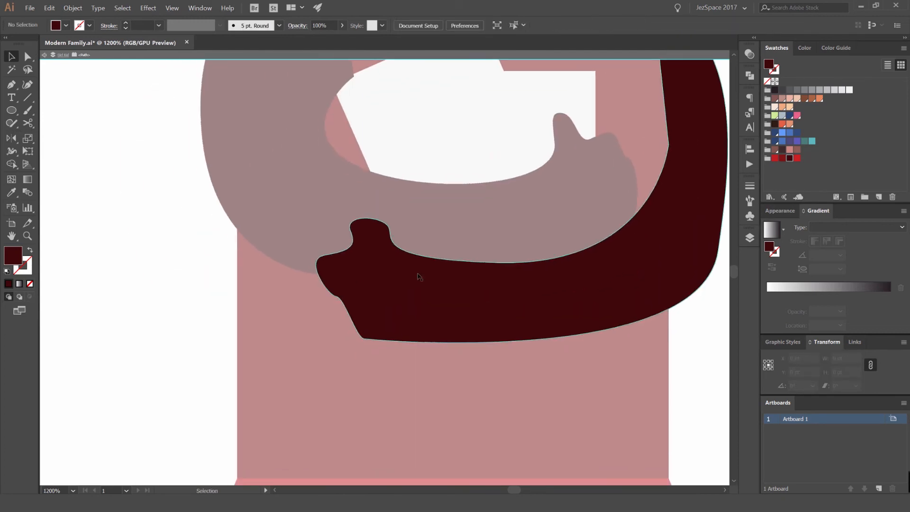
# - Cut the hand shape off the end of the isolated arm using an overlapping rectangle and Shape Builder
pyautogui.press('m')
pyautogui.moveTo(400, 199); pyautogui.dragTo(299, 388)
pyautogui.press('v')
pyautogui.keyDown('shift'); pyautogui.click(426, 277); pyautogui.keyUp('shift')
pyautogui.hotkey('shift', 'm')
pyautogui.moveTo(355, 291); pyautogui.dragTo(325, 292)
pyautogui.press('v')
pyautogui.hotkey('ctrl', 'shift', 'a')
# - Draw a rectangle about 25 by 17 pt at the arm's cut end and fully round its two outer corners
pyautogui.press('m')
pyautogui.moveTo(419, 263); pyautogui.dragTo(360, 308)
pyautogui.moveTo(312, 330); pyautogui.dragTo(312, 330)
pyautogui.press('v')
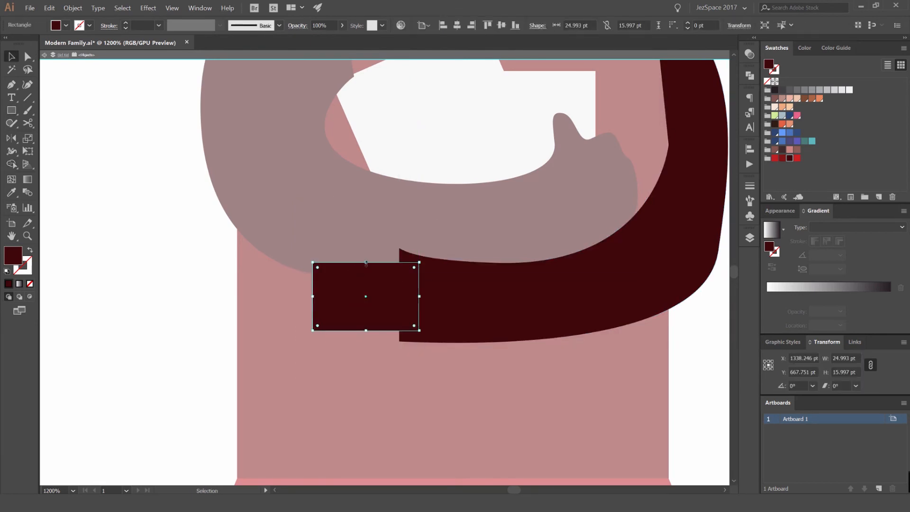
pyautogui.press('a')
pyautogui.click(314, 258)
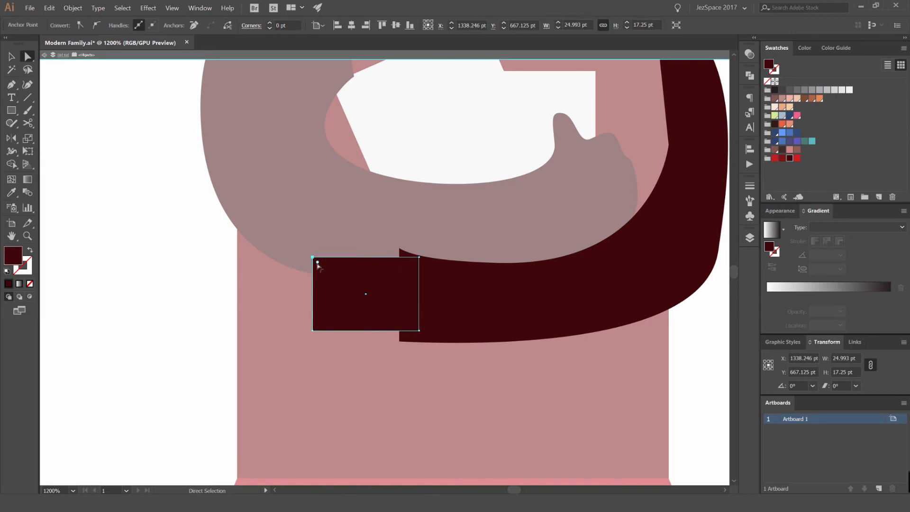
pyautogui.keyDown('shift'); pyautogui.click(313, 330); pyautogui.keyUp('shift')
pyautogui.moveTo(318, 326); pyautogui.dragTo(500, 328)
pyautogui.press('v')
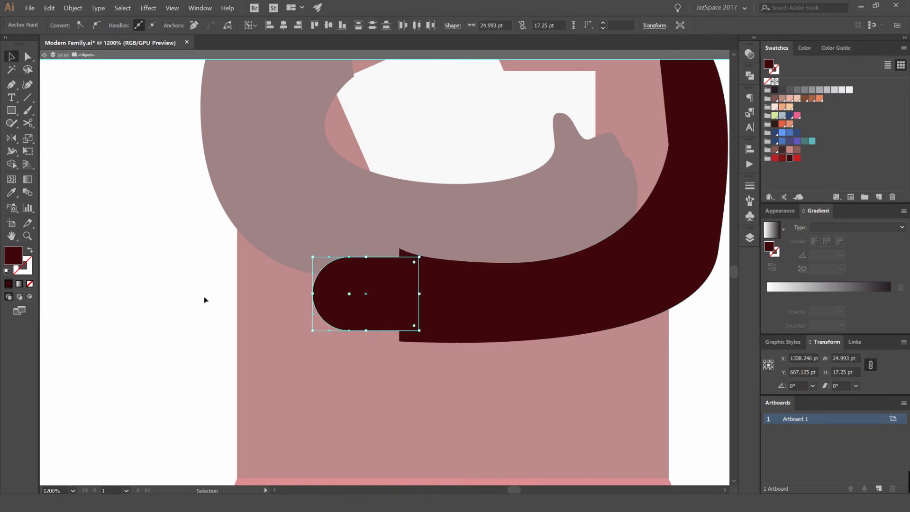
# - Tilt the rounded hand shape to 349.44° and add a circle about 7 pt wide on its upper edge as the thumb
pyautogui.moveTo(425, 256); pyautogui.dragTo(431, 267)
pyautogui.hotkey('ctrl', '+')
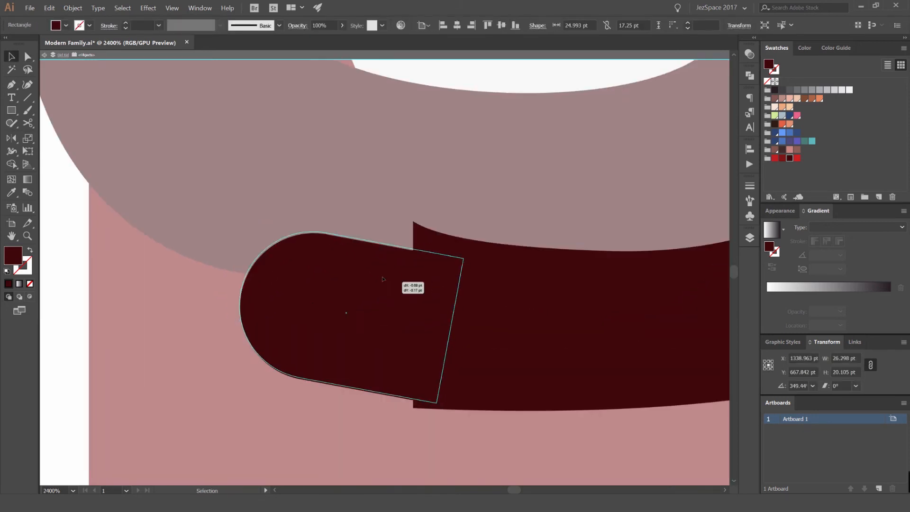
pyautogui.moveTo(362, 199); pyautogui.dragTo(408, 245)
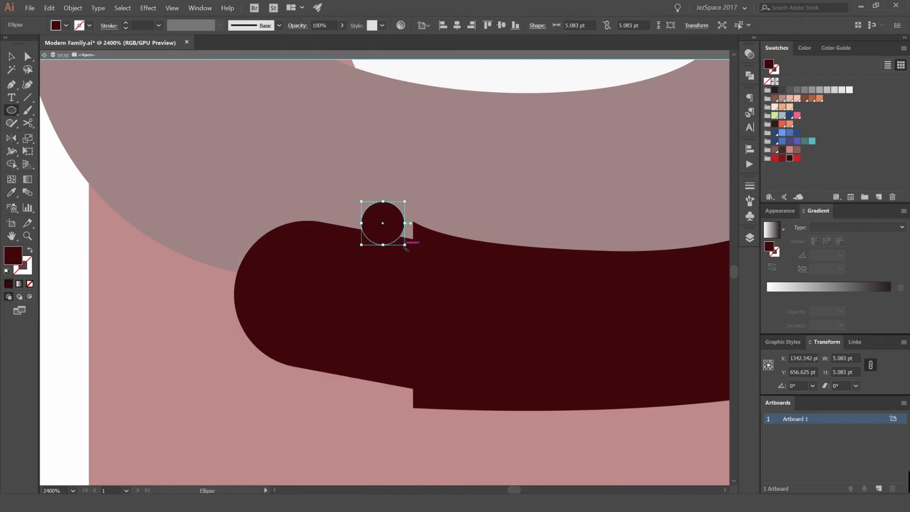
pyautogui.press('v')
pyautogui.moveTo(408, 199); pyautogui.dragTo(414, 193)
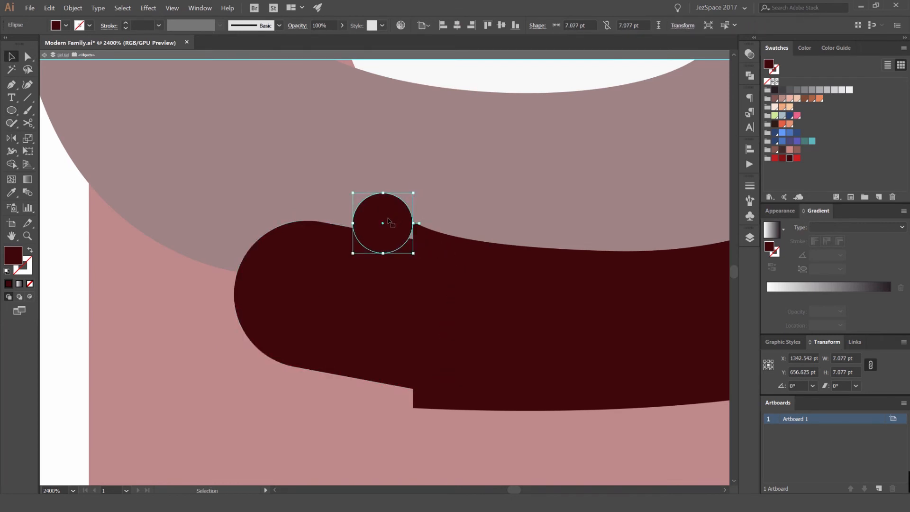
pyautogui.press('Escape')
# - Fill the rounded hand and thumb circle with the peach skin swatch used on the girl's face
pyautogui.click(336, 275)
pyautogui.keyDown('shift'); pyautogui.click(387, 214); pyautogui.keyUp('shift')
pyautogui.click(790, 107)
pyautogui.click(782, 107)
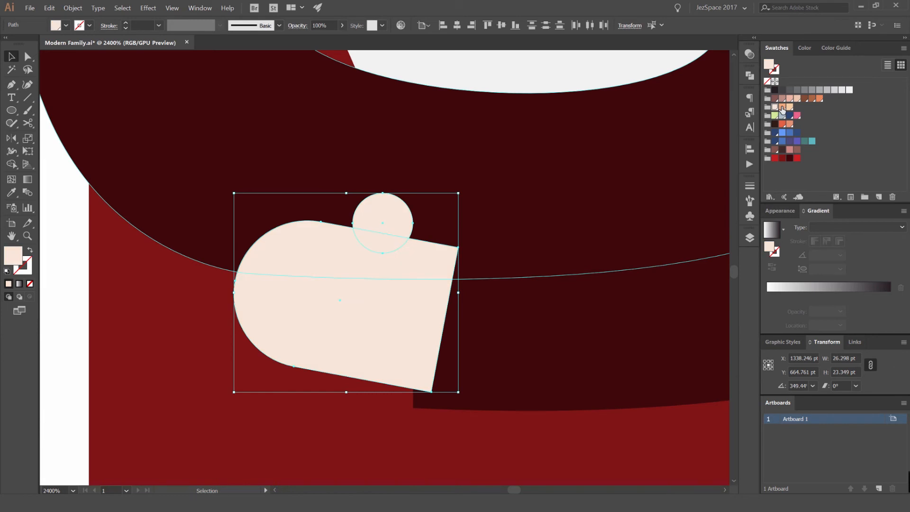
pyautogui.click(791, 108)
pyautogui.scroll(-4, 524, 280)
pyautogui.click(331, 274)
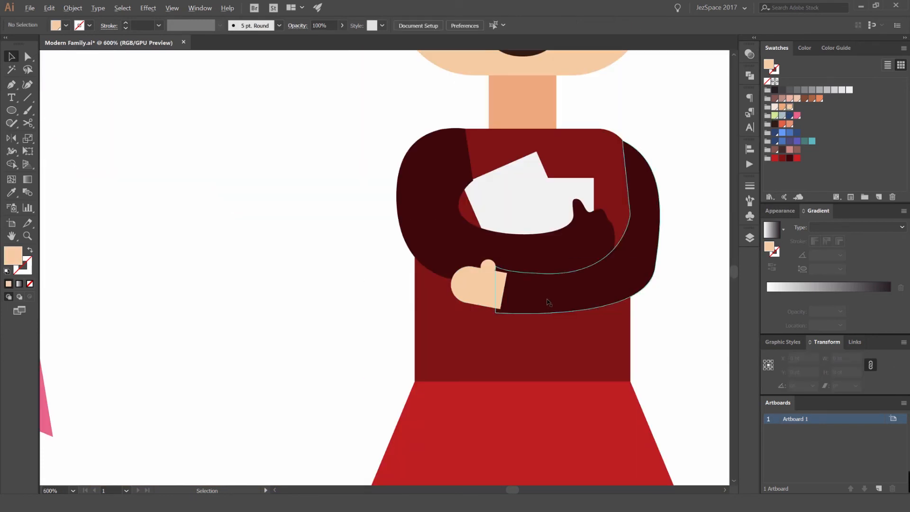
# - Group the hand with its thumb and send the group behind the lower sleeve
pyautogui.click(478, 298)
pyautogui.scroll(1, 517, 289)
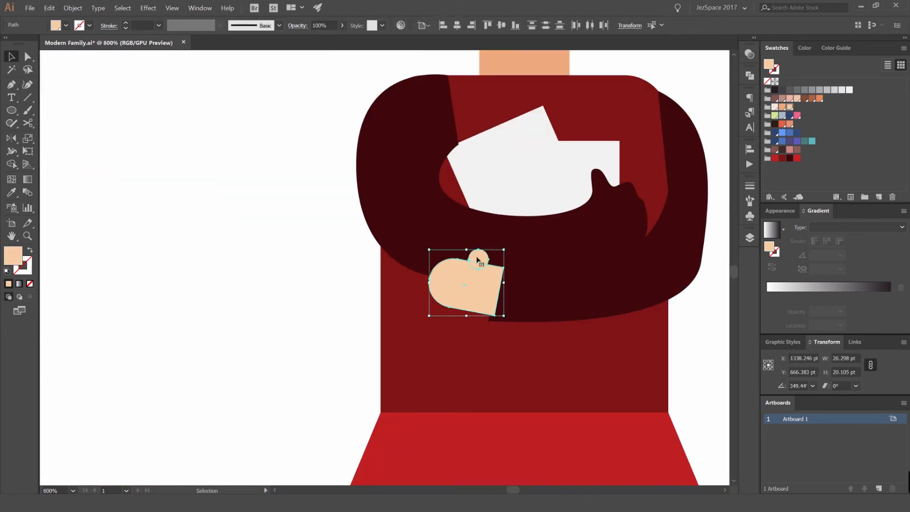
pyautogui.scroll(1, 523, 286)
pyautogui.press('a')
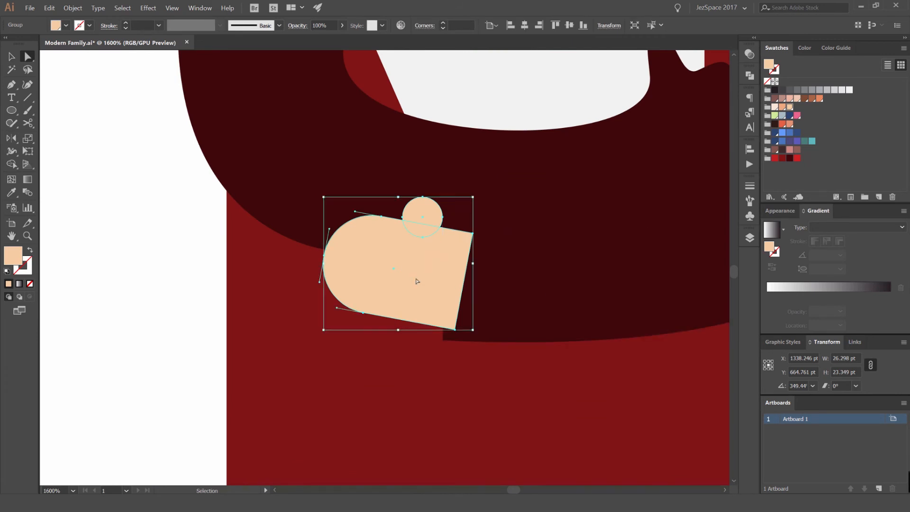
pyautogui.press('v')
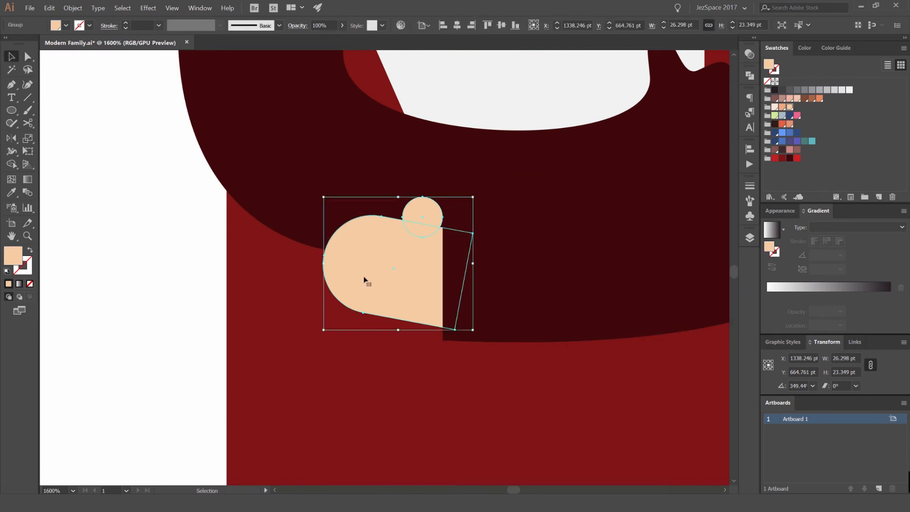
pyautogui.scroll(-1, 380, 269)
pyautogui.scroll(-2, 384, 268)
# - Fill the lower folded arm with the dark red torso swatch
pyautogui.click(512, 256)
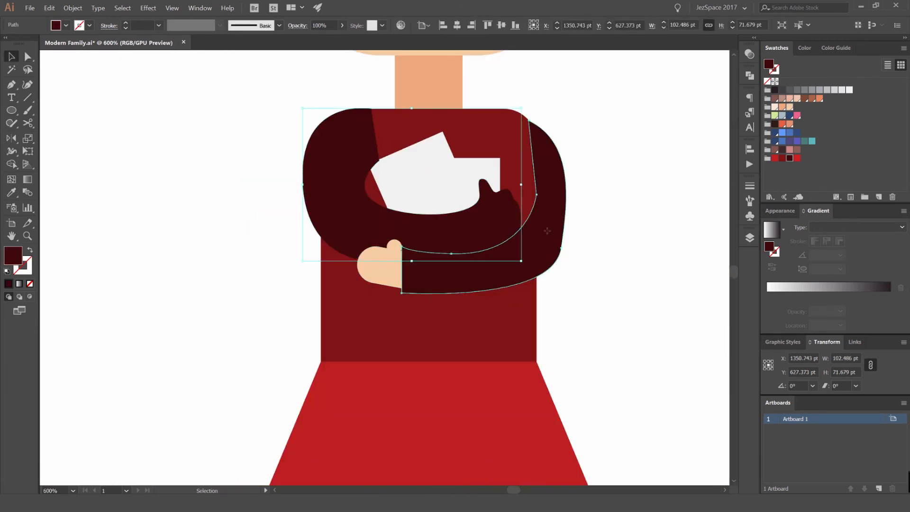
pyautogui.click(783, 158)
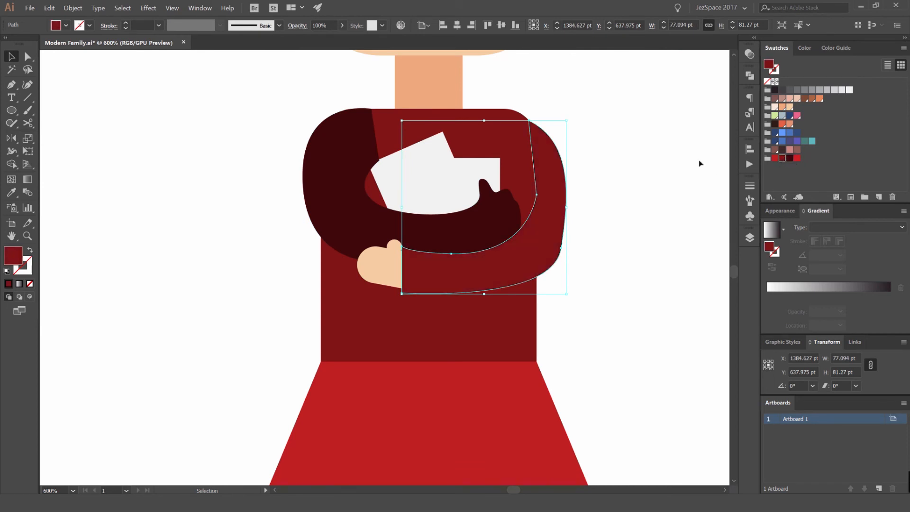
pyautogui.click(656, 171)
# - Nudge the upper folded arm about 4 pt down and 6 pt towards the outer side of the torso
pyautogui.click(504, 231)
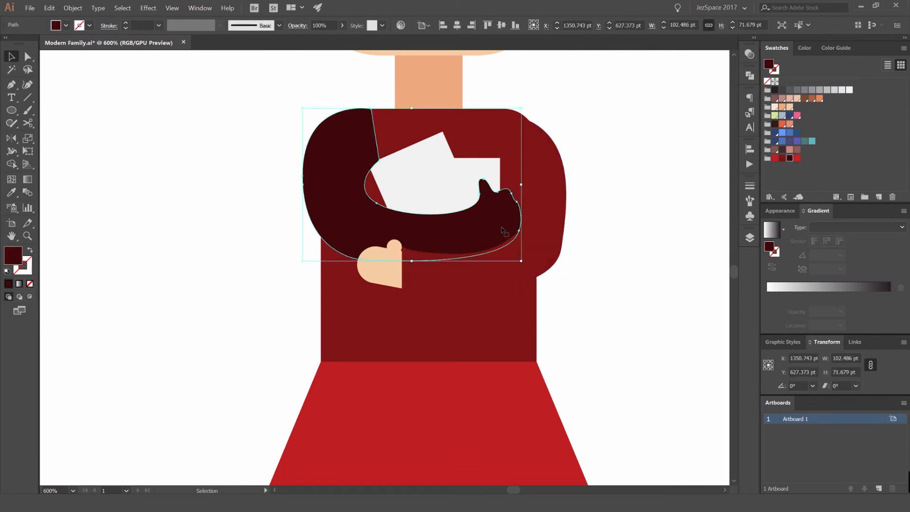
pyautogui.press('Down')
pyautogui.press('Down')
pyautogui.press('Down')
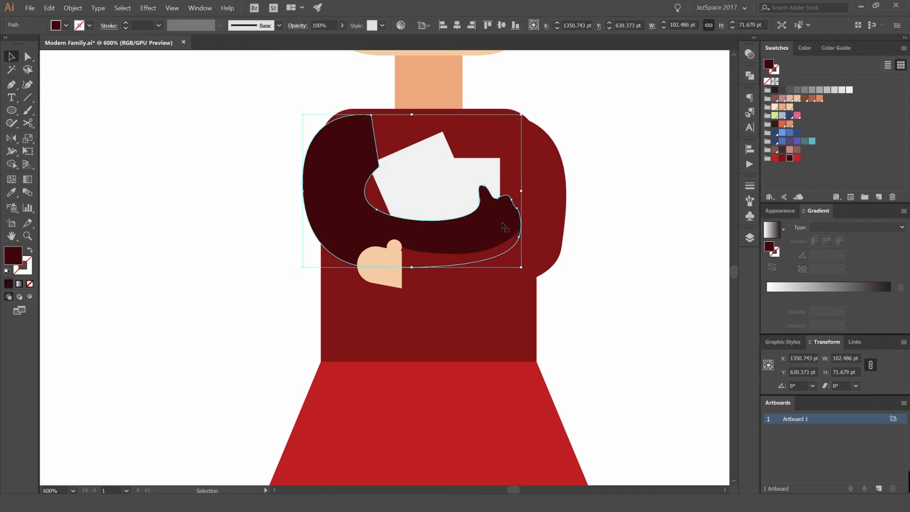
pyautogui.press('Left')
pyautogui.press('Left')
pyautogui.press('Left')
pyautogui.press('Left')
pyautogui.press('Left')
pyautogui.press('Left')
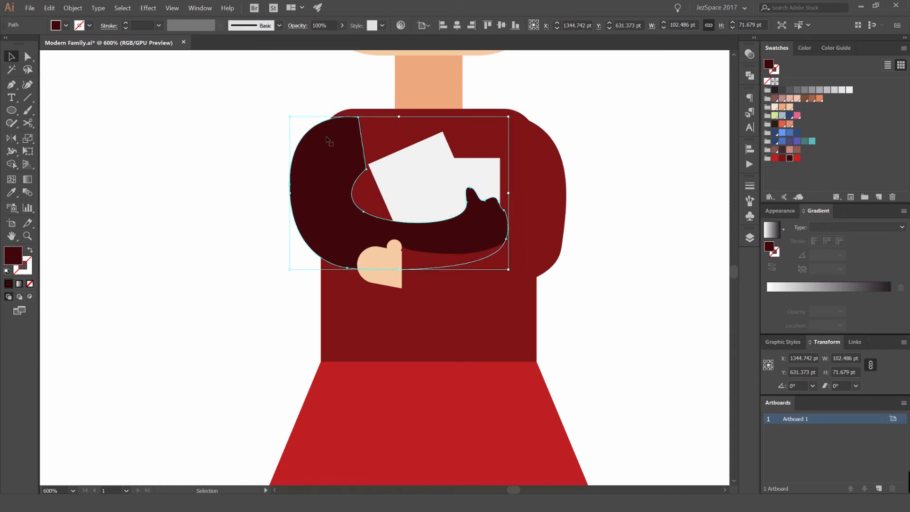
# - Try to shift the upper arm outside the torso and straighten and lower its shoulder end
pyautogui.moveTo(350, 171); pyautogui.dragTo(312, 189)
pyautogui.scroll(2, 304, 128)
pyautogui.press('a')
pyautogui.moveTo(321, 108); pyautogui.dragTo(338, 107)
pyautogui.moveTo(315, 145); pyautogui.dragTo(315, 186)
pyautogui.click(318, 119)
pyautogui.scroll(-2, 318, 119)
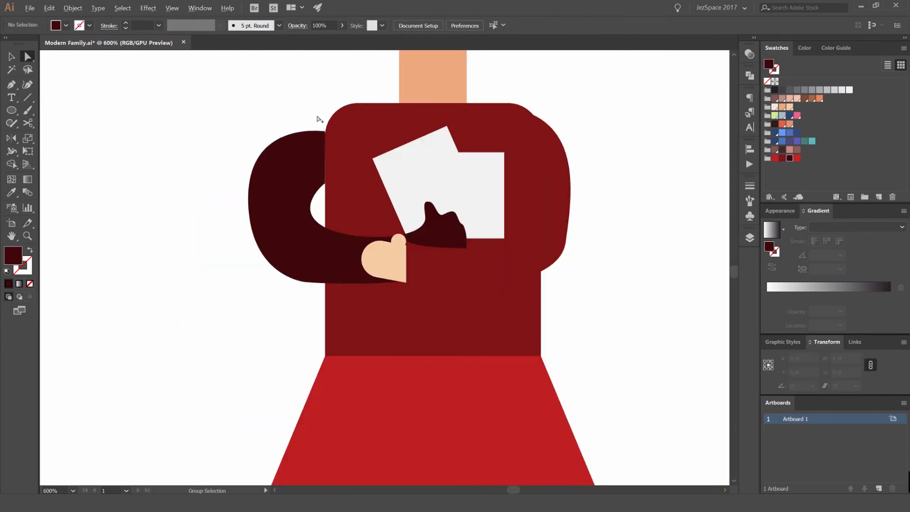
# - Undo the upper arm's last move and the reshaping of its shoulder end
pyautogui.hotkey('ctrl', 'z')
pyautogui.hotkey('ctrl', 'z')
pyautogui.hotkey('ctrl', 'z')
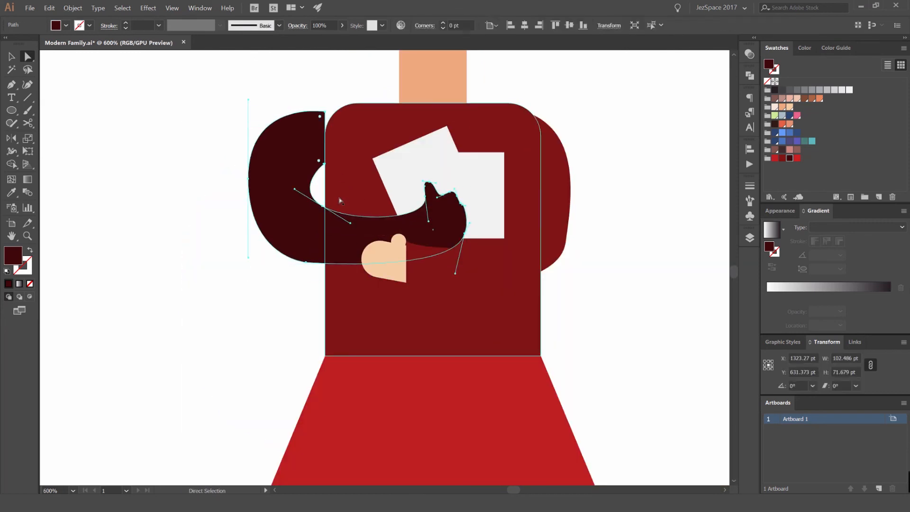
pyautogui.hotkey('ctrl', 'z')
pyautogui.hotkey('ctrl', 'z')
pyautogui.press('v')
pyautogui.click(280, 138)
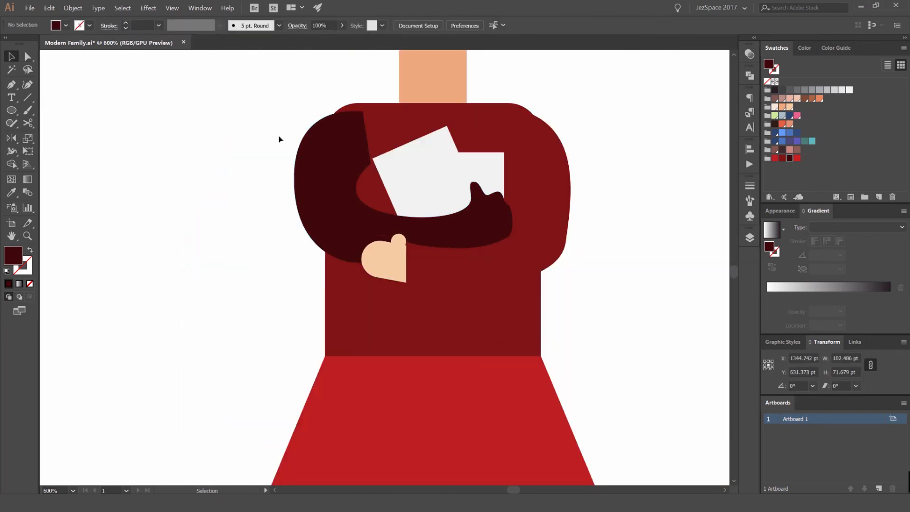
# - Match the upper arm's fill to the torso's dark red with the Eyedropper
pyautogui.scroll(-1, 279, 139)
pyautogui.scroll(-2, 279, 139)
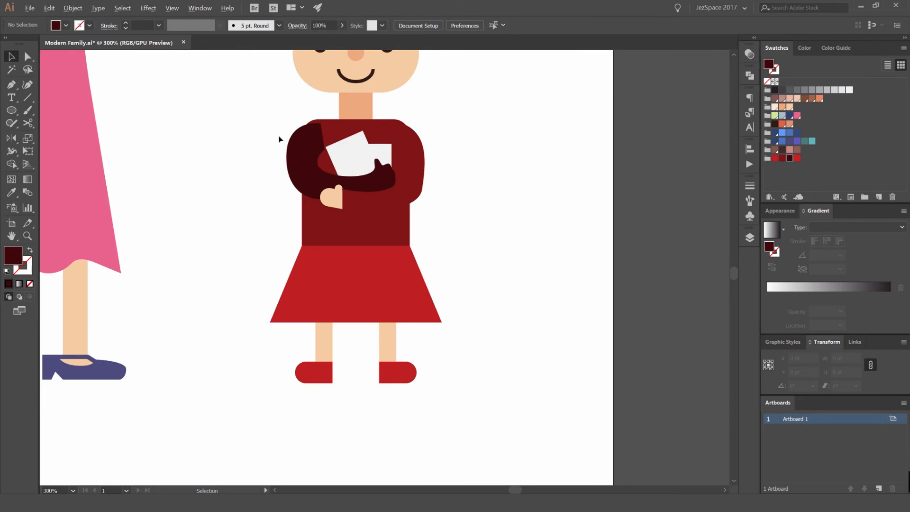
pyautogui.scroll(-2, 279, 139)
pyautogui.scroll(5, 279, 139)
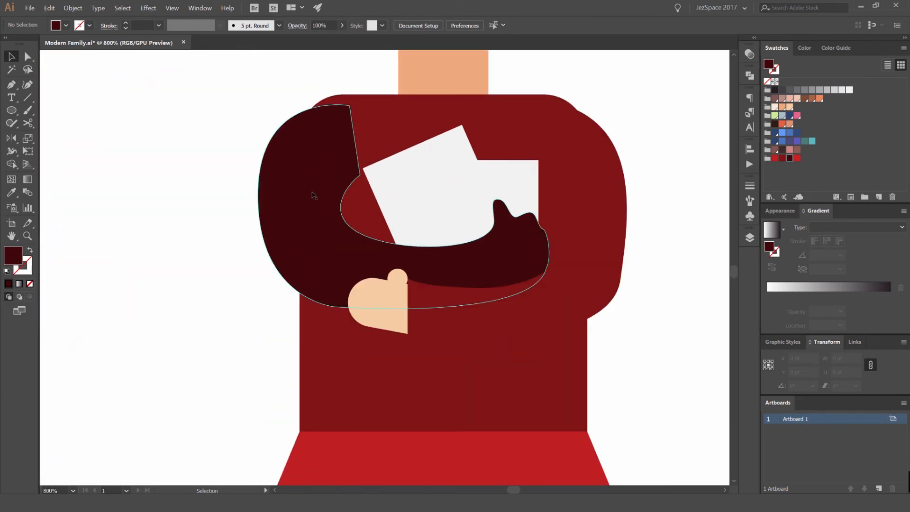
pyautogui.click(332, 153)
pyautogui.press('i')
pyautogui.click(374, 138)
pyautogui.press('v')
pyautogui.click(244, 118)
pyautogui.press('a')
pyautogui.click(300, 115)
pyautogui.click(281, 92)
pyautogui.scroll(-3, 275, 112)
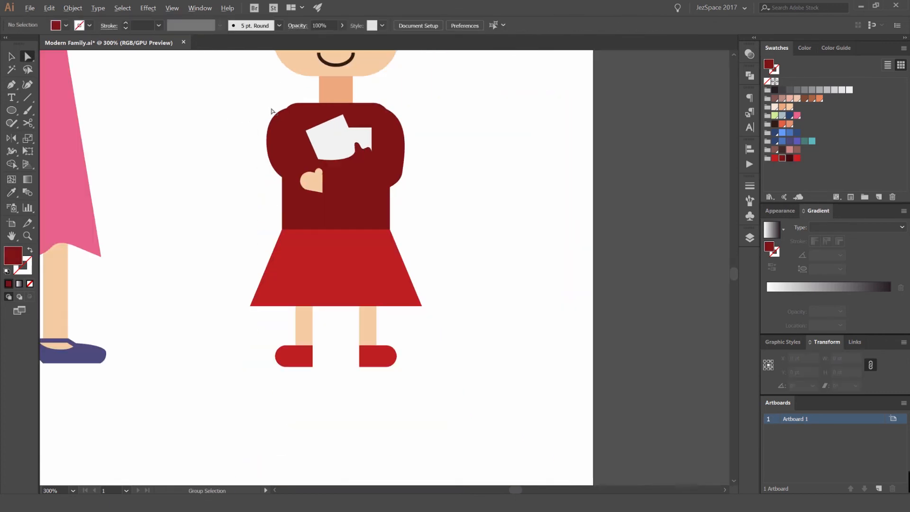
# - Isolate the upper arm and draw a rectangle about 35 by 38 pt covering its hand
pyautogui.scroll(2, 337, 152)
pyautogui.press('v')
pyautogui.doubleClick(388, 170)
pyautogui.scroll(1, 388, 171)
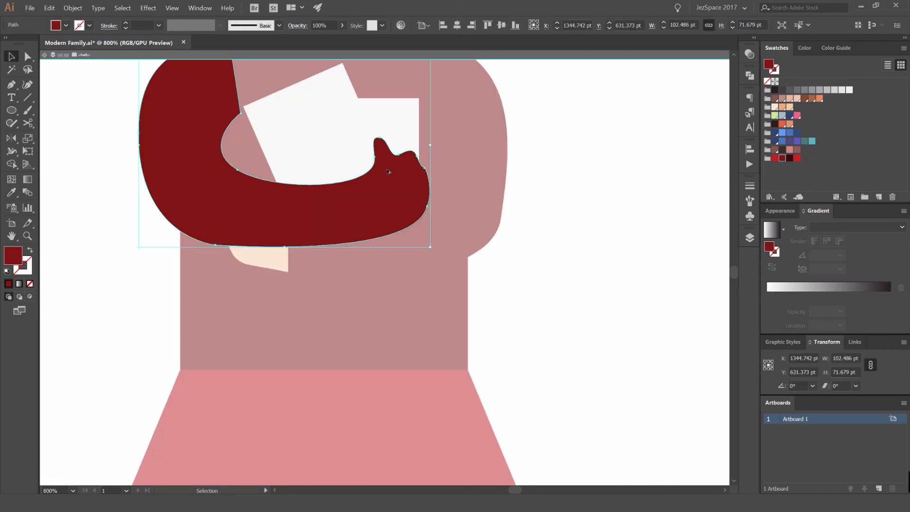
pyautogui.press('m')
pyautogui.moveTo(337, 130); pyautogui.dragTo(439, 243)
pyautogui.hotkey('ctrl', 'z')
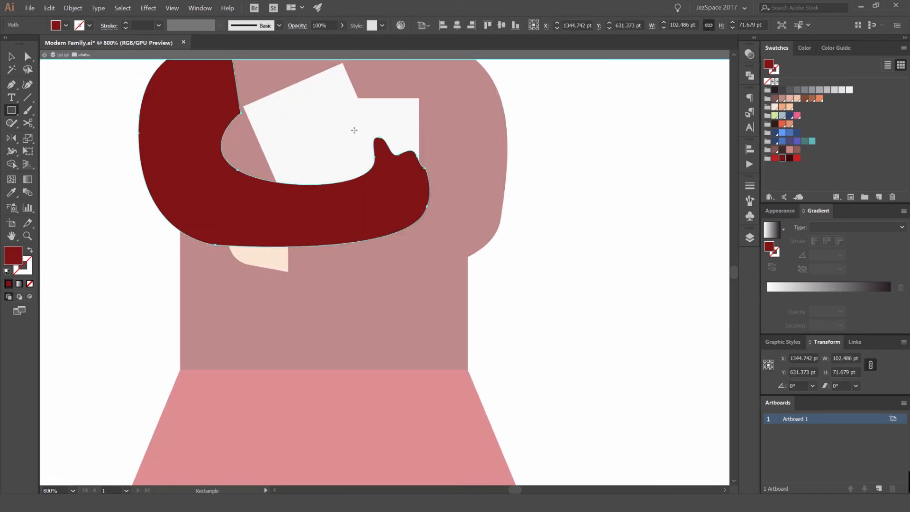
pyautogui.moveTo(354, 130); pyautogui.dragTo(453, 238)
# - Try to remove the upper arm's hand together with the rectangle using Shape Builder
pyautogui.hotkey('ctrl', 'a')
pyautogui.hotkey('shift', 'm')
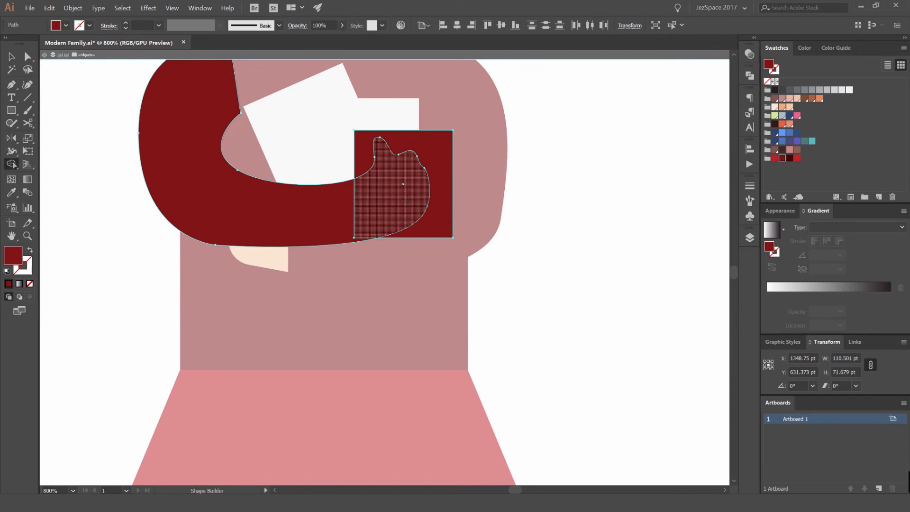
pyautogui.moveTo(394, 194); pyautogui.dragTo(442, 185)
pyautogui.press('v')
pyautogui.click(567, 163)
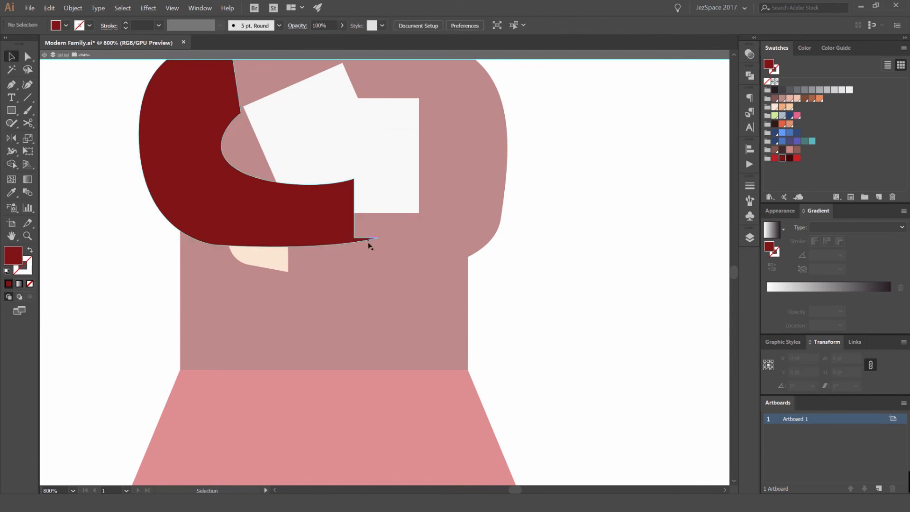
pyautogui.hotkey('ctrl', 'z')
# - Extend the rectangle below the upper arm's lower edge and cut off the hand with Shape Builder
pyautogui.click(515, 219)
pyautogui.click(381, 235)
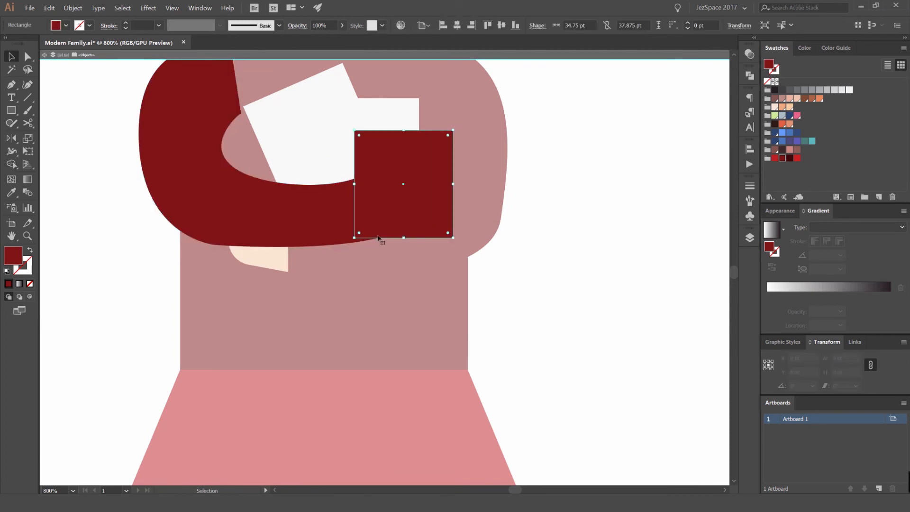
pyautogui.moveTo(403, 238); pyautogui.dragTo(403, 253)
pyautogui.hotkey('ctrl', 'a')
pyautogui.hotkey('shift', 'm')
pyautogui.moveTo(397, 194); pyautogui.dragTo(479, 185)
pyautogui.press('v')
pyautogui.click(501, 165)
# - Copy the skin-coloured hand from the front arm into the isolated back arm's group and turn it 180° at the sleeve end
pyautogui.doubleClick(269, 254)
pyautogui.click(317, 228)
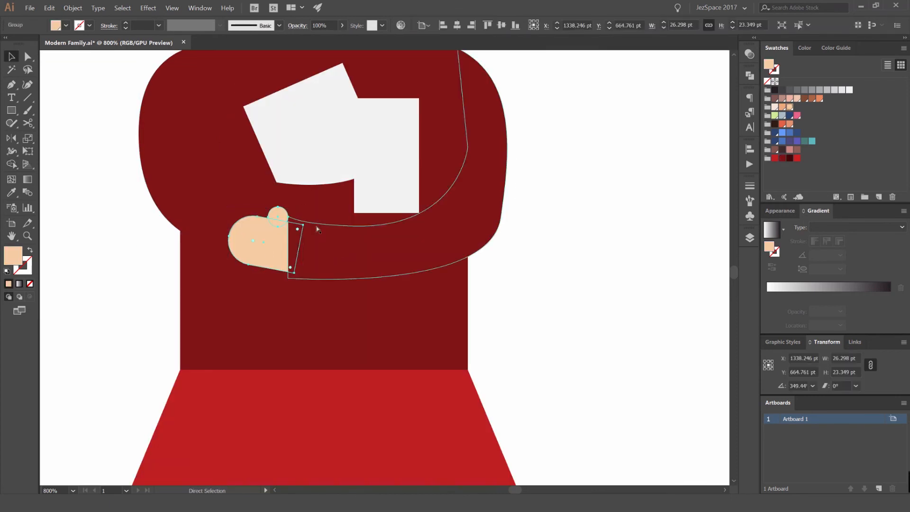
pyautogui.doubleClick(330, 204)
pyautogui.moveTo(385, 213); pyautogui.dragTo(433, 217)
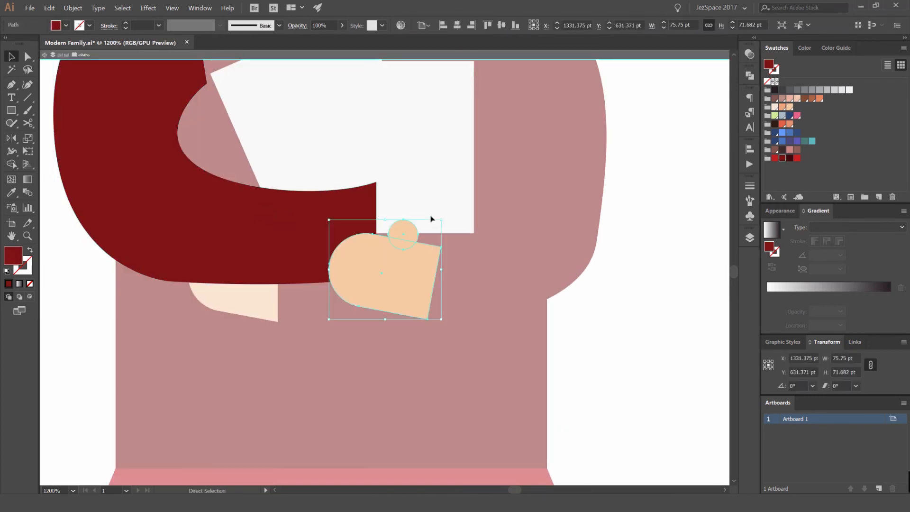
pyautogui.moveTo(444, 218)
pyautogui.mouseDown()
pyautogui.moveTo(417, 284)
pyautogui.moveTo(309, 317)
pyautogui.moveTo(441, 243)
pyautogui.moveTo(465, 187)
pyautogui.moveTo(431, 186)
pyautogui.moveTo(430, 210)
pyautogui.mouseUp()
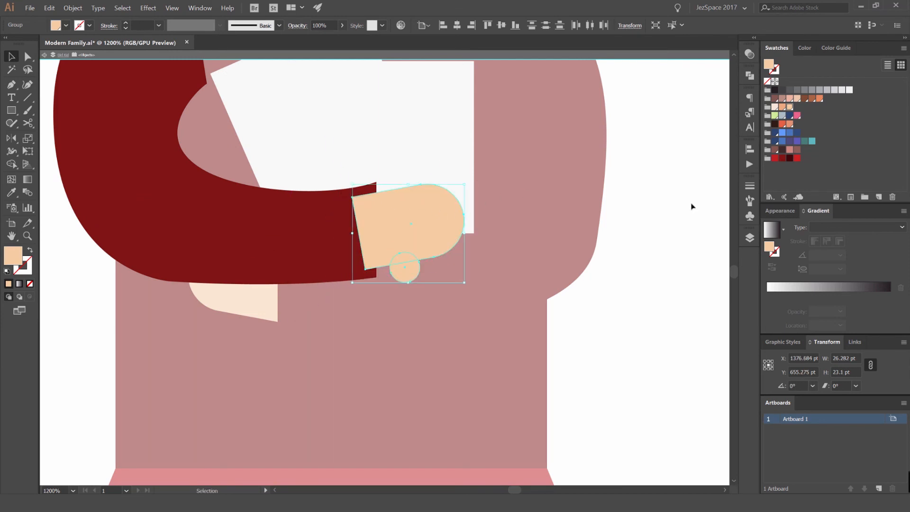
# - Flip the copied hand vertically so its thumb points up, with its rounded end facing away from the sleeve
pyautogui.click(905, 342)
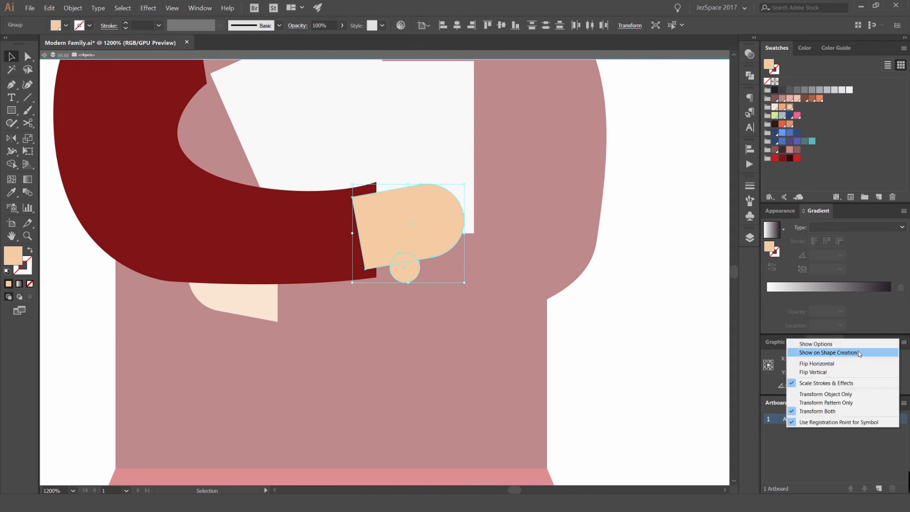
pyautogui.click(848, 367)
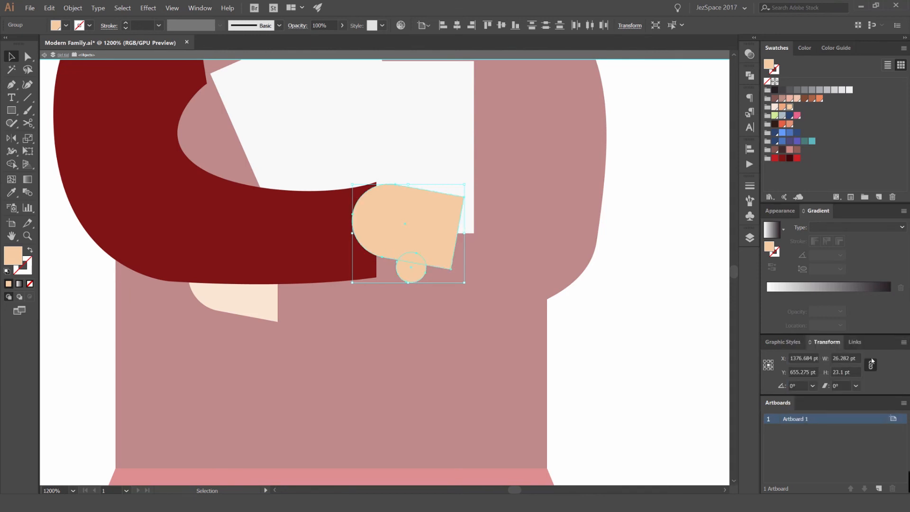
pyautogui.click(904, 342)
pyautogui.click(848, 377)
# - Tilt the hand slightly, fit it to the sleeve opening, send it behind the sleeve and leave isolation mode
pyautogui.moveTo(467, 182); pyautogui.dragTo(450, 168)
pyautogui.scroll(2, 398, 204)
pyautogui.moveTo(464, 241); pyautogui.dragTo(484, 209)
pyautogui.hotkey('ctrl', 'shift', '[')
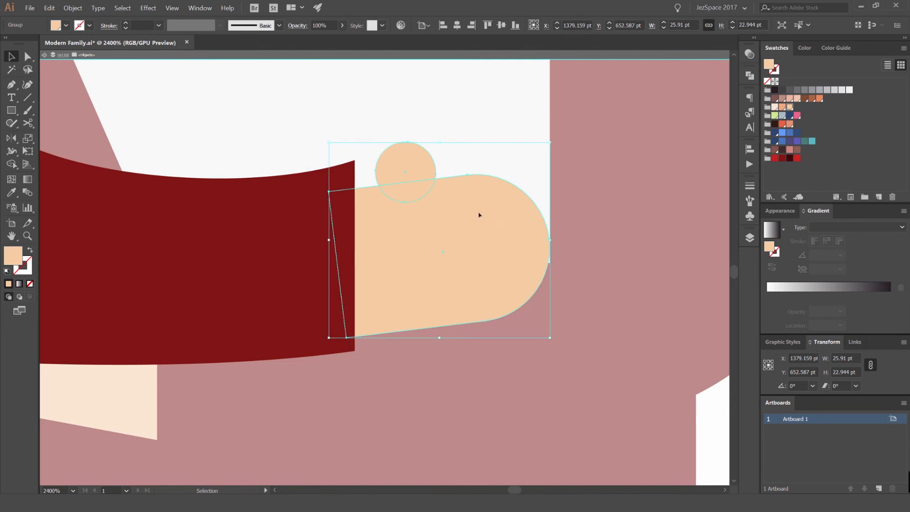
pyautogui.click(572, 182)
pyautogui.click(201, 8)
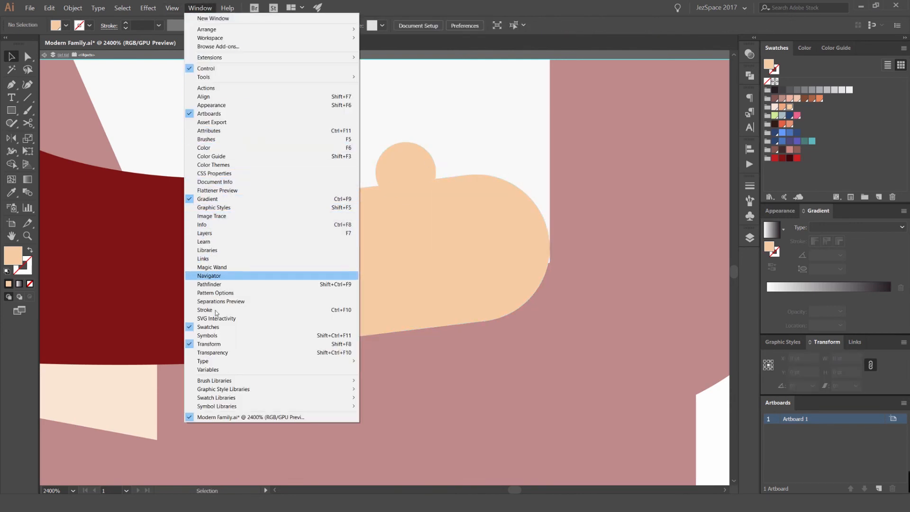
pyautogui.click(585, 273)
pyautogui.doubleClick(585, 273)
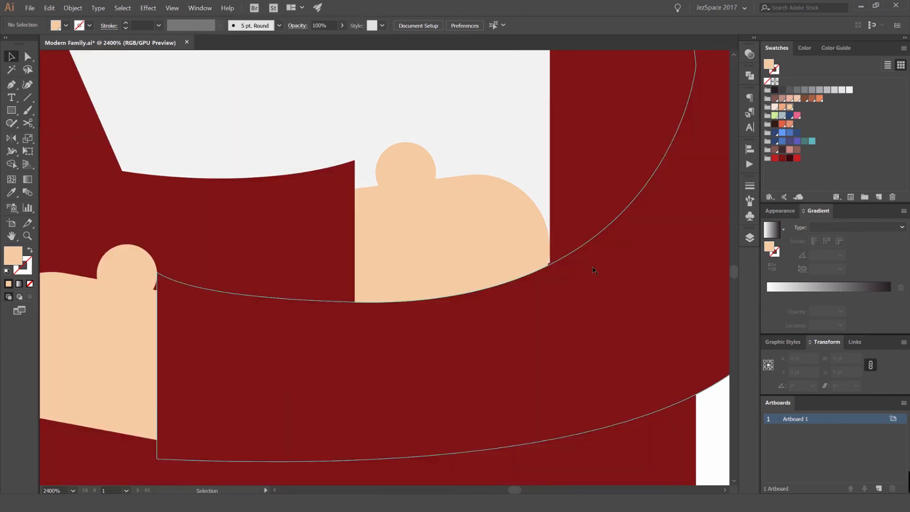
# - Brighten the front arm's fill to RGB 160, 21, 21 (A01515)
pyautogui.scroll(-4, 585, 272)
pyautogui.scroll(2, 441, 278)
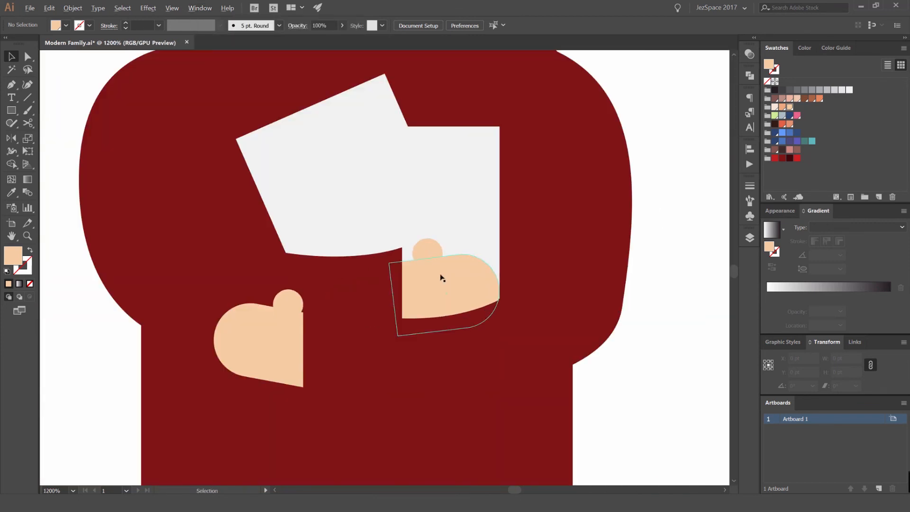
pyautogui.click(441, 278)
pyautogui.scroll(-5, 596, 258)
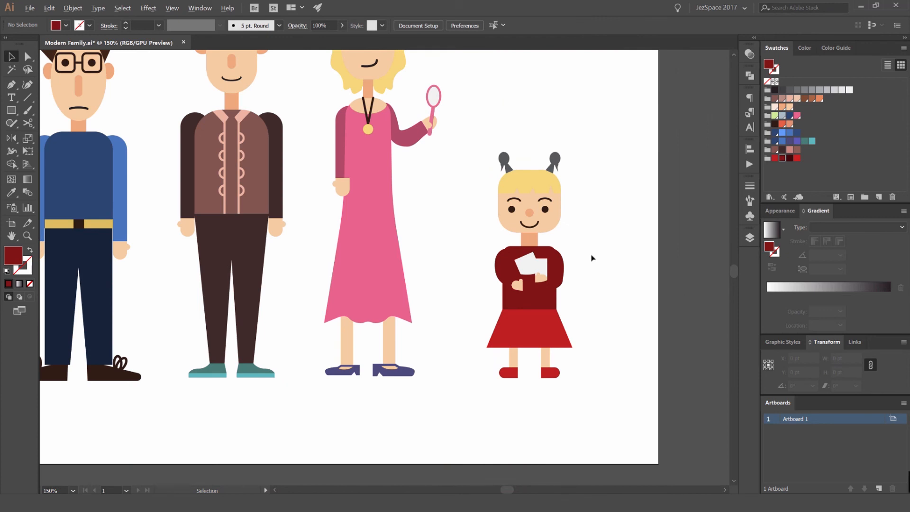
pyautogui.scroll(-1, 592, 258)
pyautogui.scroll(5, 589, 266)
pyautogui.click(551, 266)
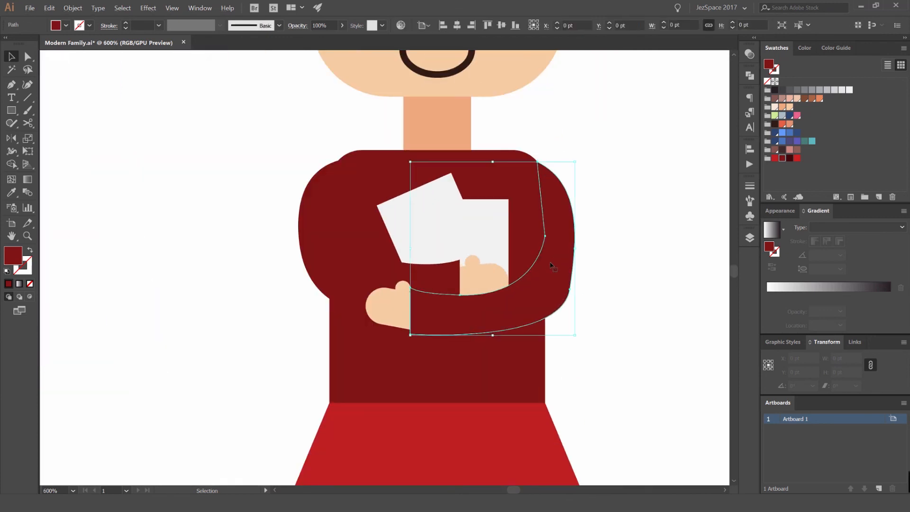
pyautogui.click(808, 49)
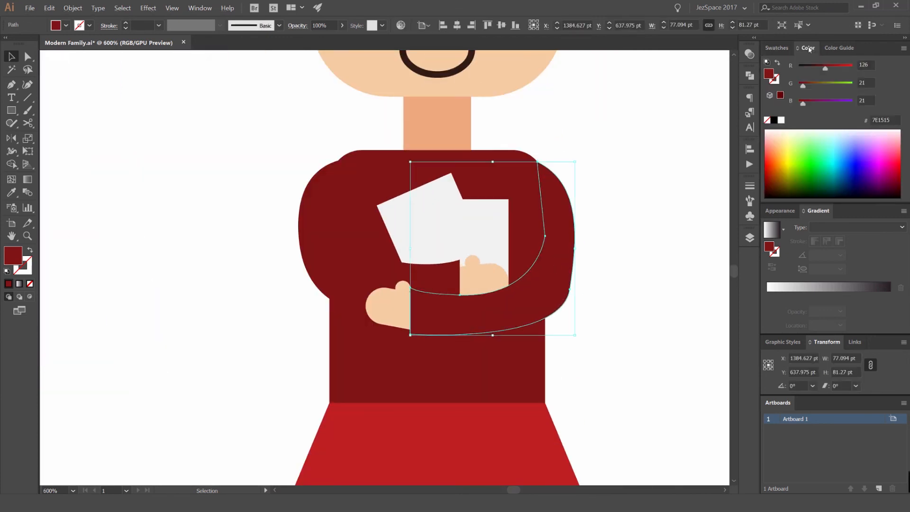
pyautogui.click(832, 48)
pyautogui.click(807, 48)
pyautogui.click(904, 48)
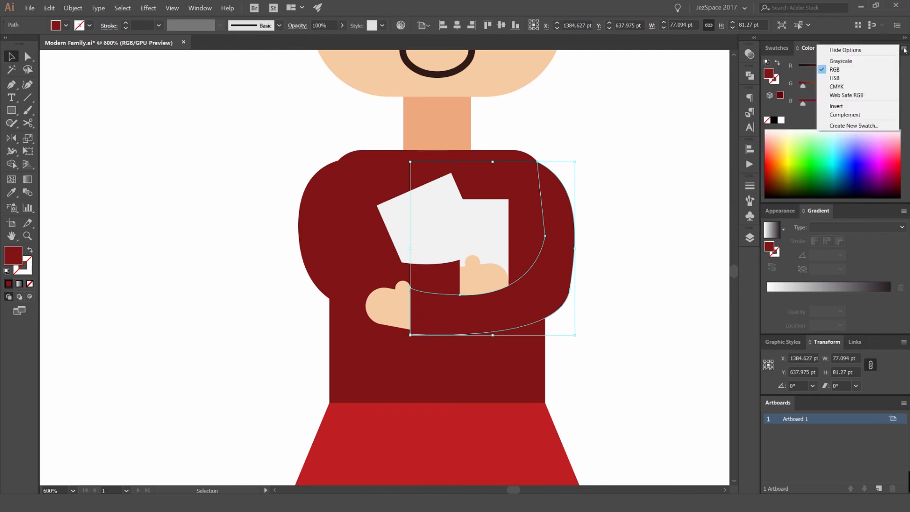
pyautogui.click(862, 71)
pyautogui.click(778, 48)
pyautogui.click(807, 47)
pyautogui.click(777, 48)
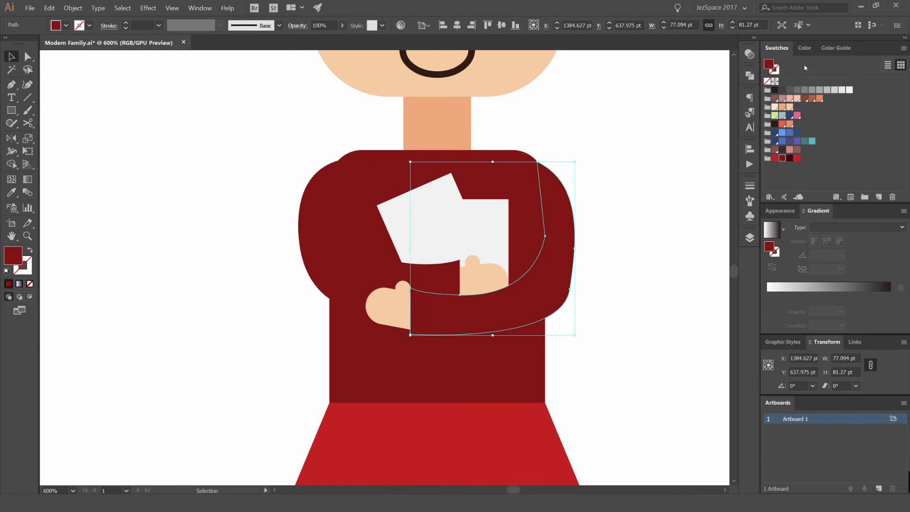
pyautogui.click(805, 48)
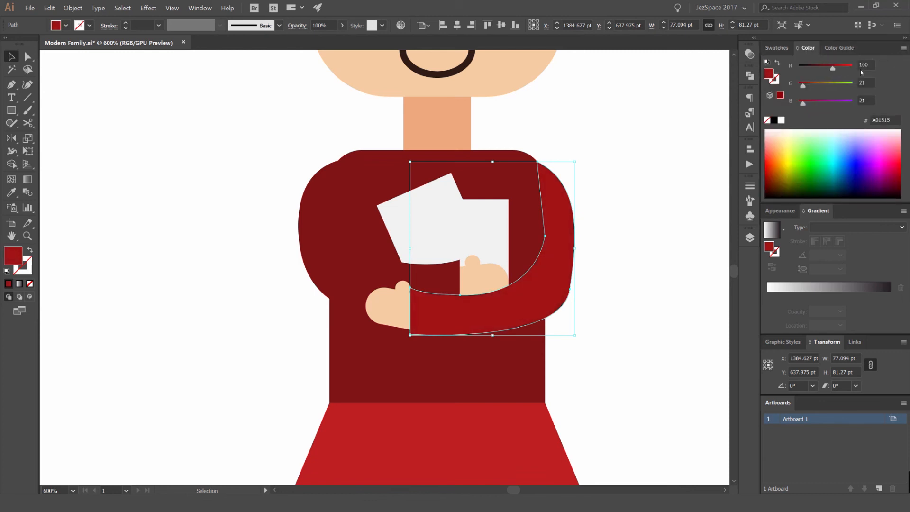
# - Undo the last brightening of the front arm to bring its fill to RGB 150, 21, 21 (961515)
pyautogui.click(662, 116)
pyautogui.scroll(-2, 662, 116)
pyautogui.hotkey('ctrl', 'z')
pyautogui.click(663, 115)
pyautogui.moveTo(663, 108); pyautogui.dragTo(574, 132)
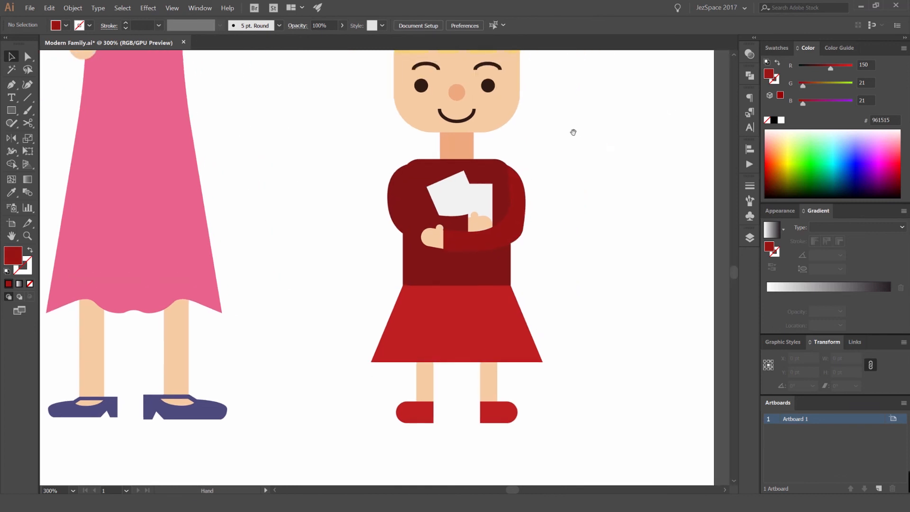
pyautogui.scroll(-2, 573, 132)
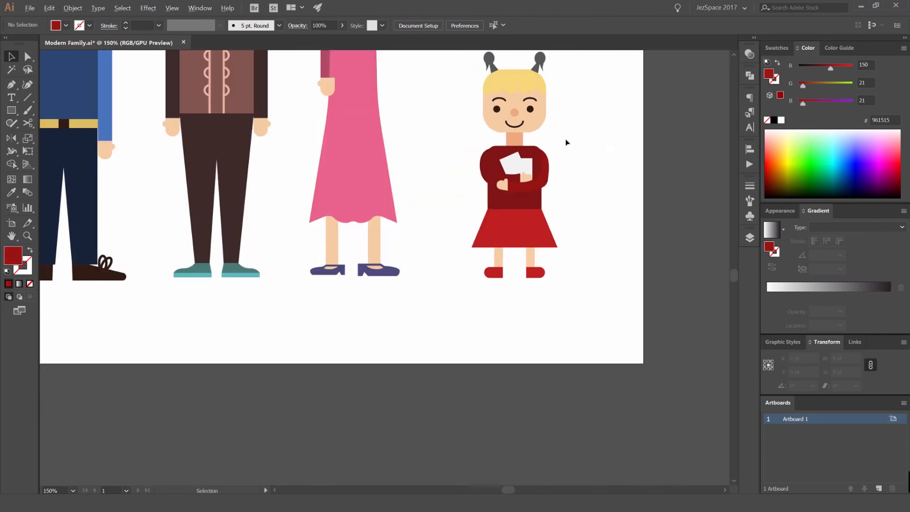
# - Trim the front arm's upper inner edge along the torso's rounded shoulder with Shape Builder
pyautogui.scroll(4, 556, 152)
pyautogui.click(513, 176)
pyautogui.click(480, 166)
pyautogui.click(507, 166)
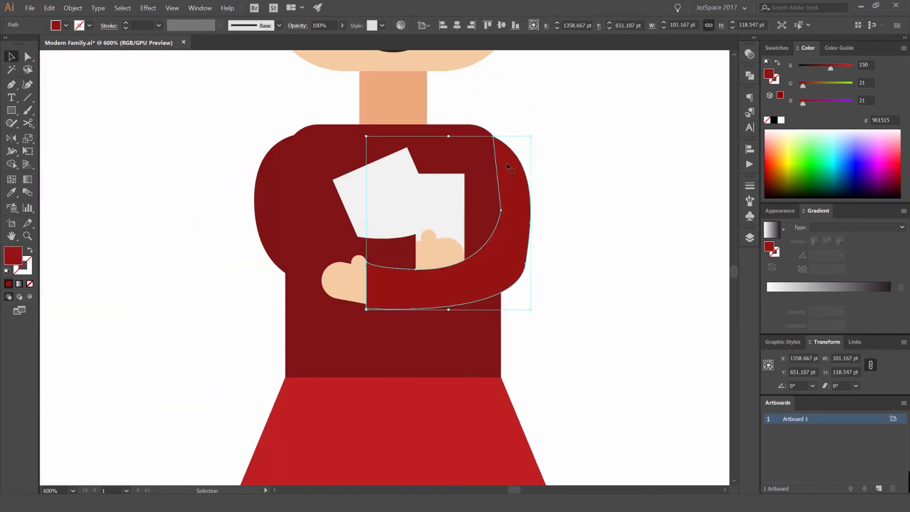
pyautogui.scroll(2, 507, 166)
pyautogui.click(480, 141)
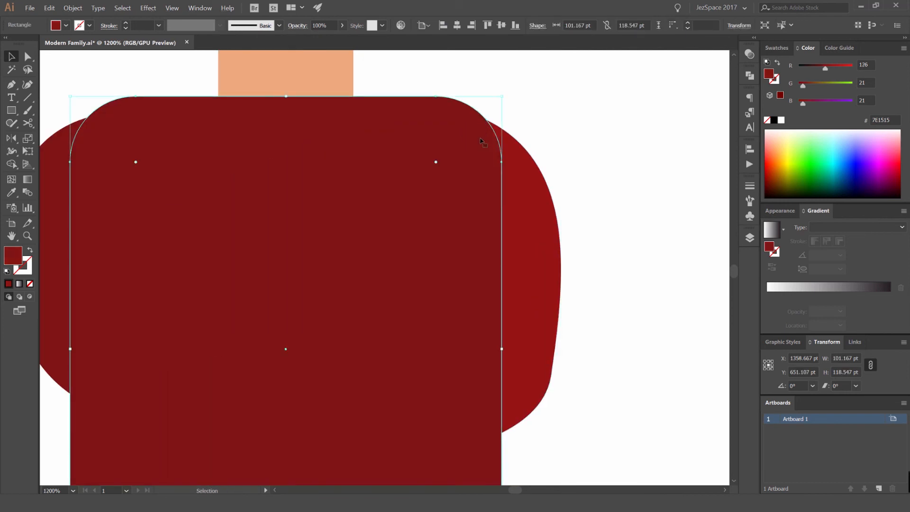
pyautogui.keyDown('shift'); pyautogui.click(516, 156); pyautogui.keyUp('shift')
pyautogui.hotkey('shift', 'm')
pyautogui.keyDown('alt'); pyautogui.click(473, 159); pyautogui.keyUp('alt')
pyautogui.press('v')
pyautogui.click(547, 143)
# - Move the front arm aside to check its trimmed edge against the torso, and undo the move
pyautogui.moveTo(508, 173); pyautogui.dragTo(557, 172)
pyautogui.hotkey('ctrl', 'z')
pyautogui.scroll(3, 504, 167)
pyautogui.hotkey('ctrl', 'z')
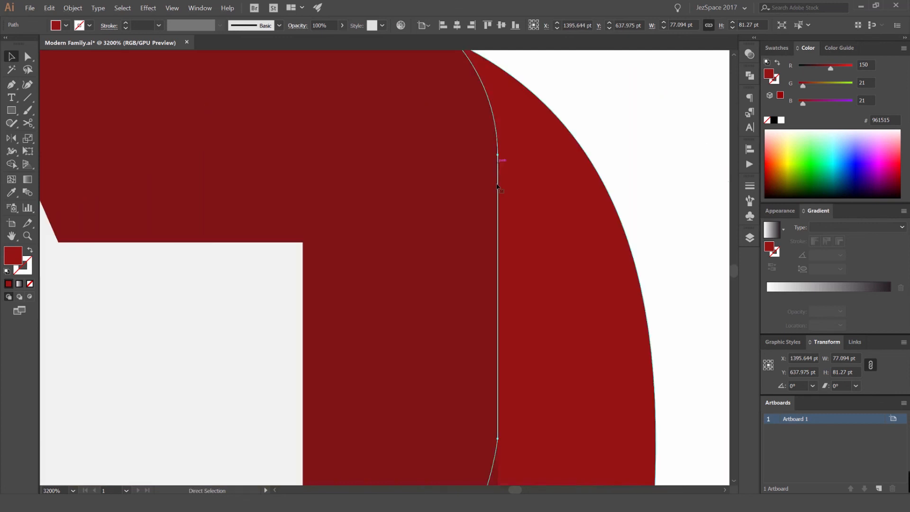
pyautogui.scroll(-9, 603, 142)
pyautogui.scroll(2, 637, 134)
pyautogui.press('v')
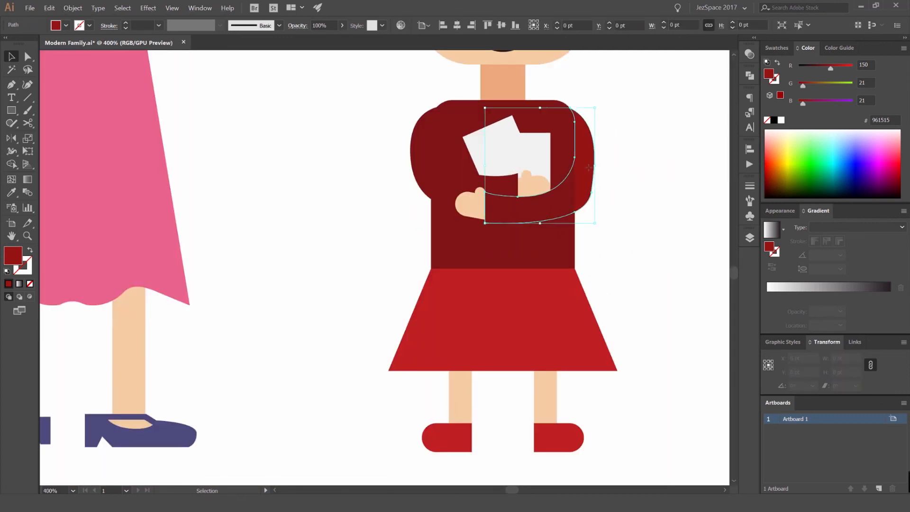
# - Bring the trimmed front arm to the front of the stack
pyautogui.scroll(2, 604, 161)
pyautogui.hotkey('ctrl', 'shift', ']')
pyautogui.click(601, 111)
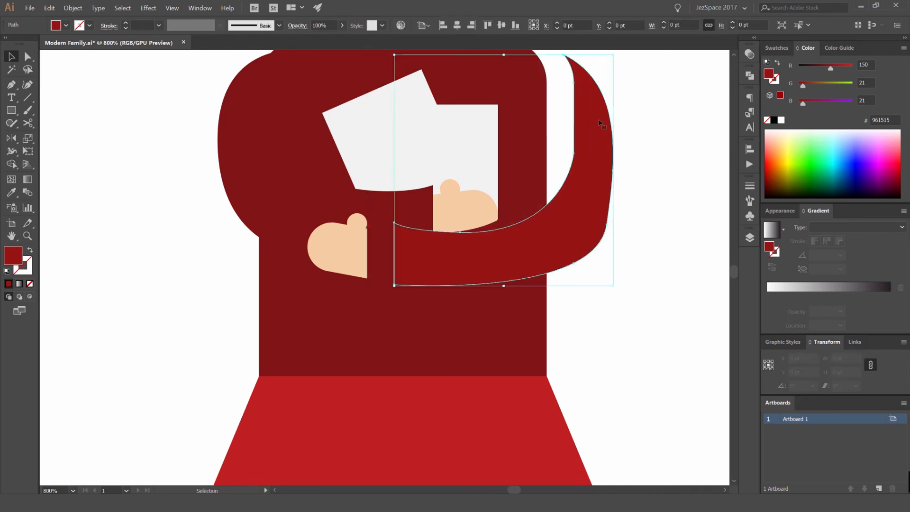
# - Nudge the two white cards down slightly and fill them with the light green swatch
pyautogui.scroll(-3, 608, 110)
pyautogui.scroll(3, 607, 109)
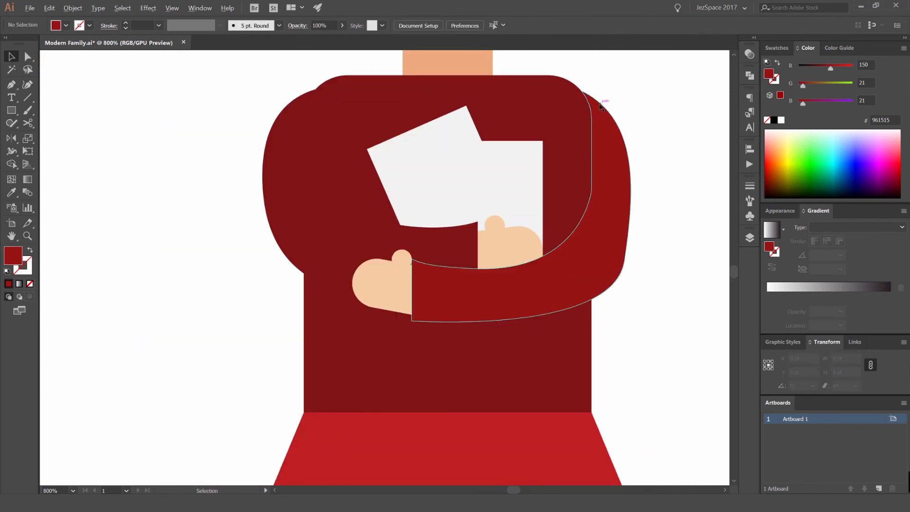
pyautogui.scroll(-3, 624, 116)
pyautogui.moveTo(644, 112); pyautogui.dragTo(589, 159)
pyautogui.scroll(2, 517, 185)
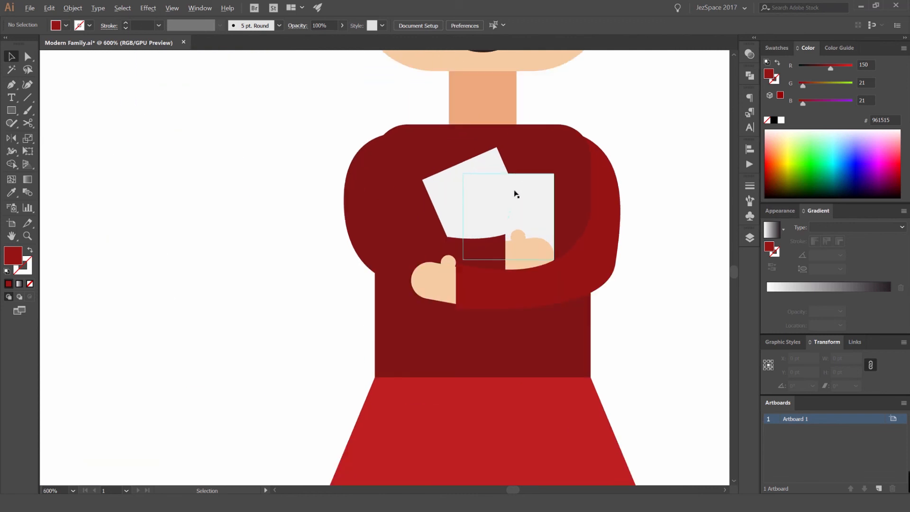
pyautogui.click(503, 181)
pyautogui.press('Down')
pyautogui.click(778, 48)
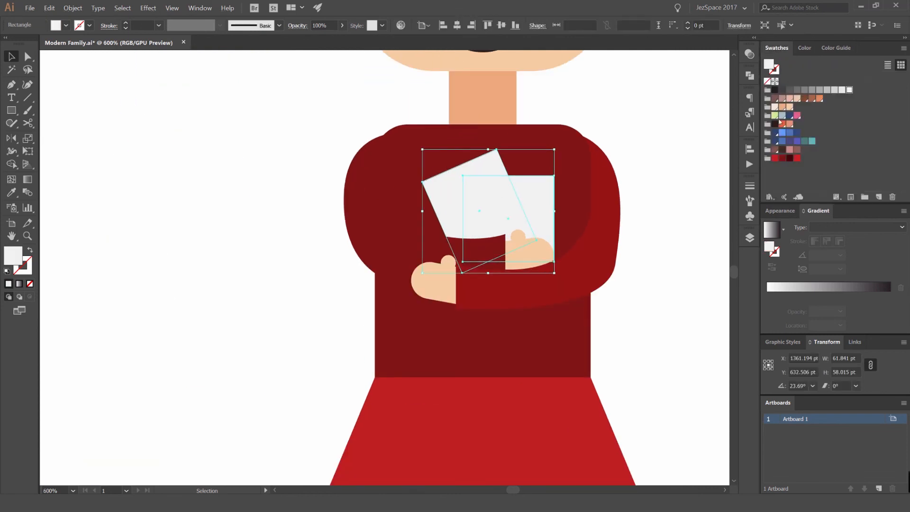
pyautogui.click(778, 115)
# - Match both cards' fill to the girl's yellow hair with the Eyedropper
pyautogui.scroll(-5, 652, 136)
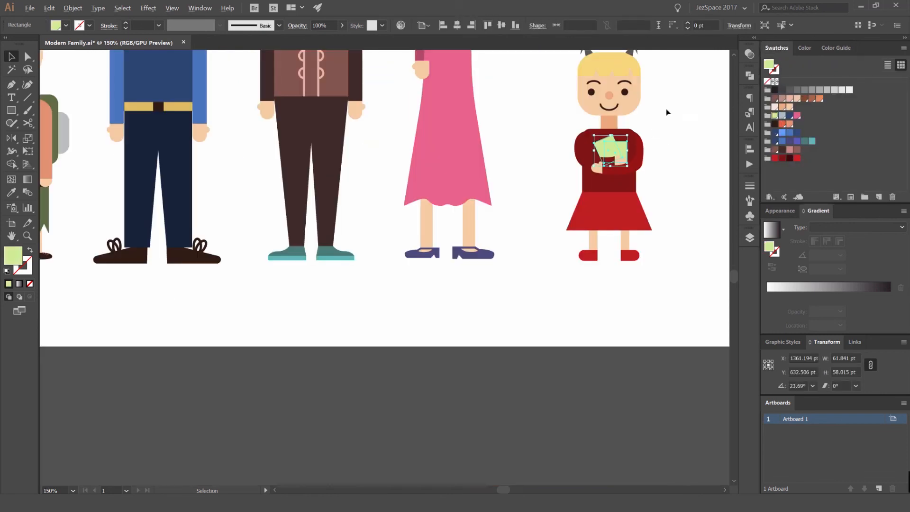
pyautogui.scroll(1, 669, 112)
pyautogui.press('i')
pyautogui.click(572, 131)
pyautogui.press('v')
pyautogui.click(645, 155)
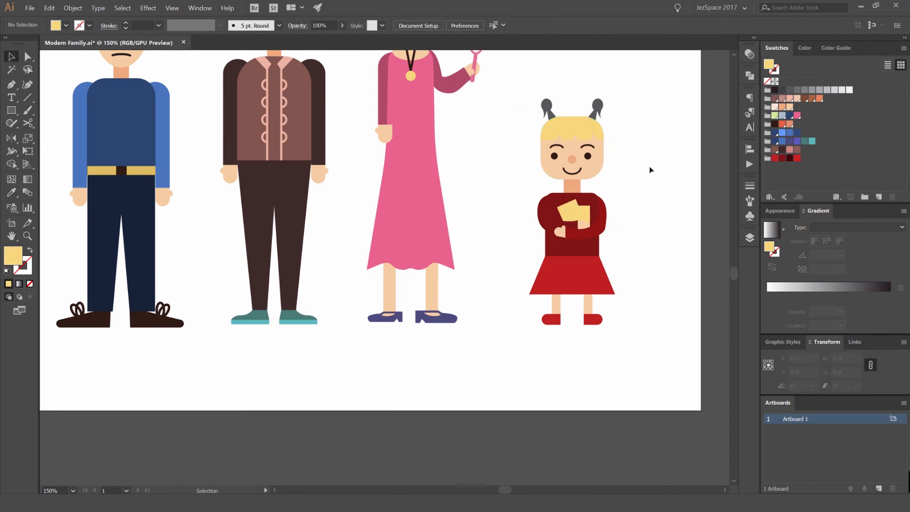
# - Fill the two cards with the bright blue swatch
pyautogui.scroll(-4, 640, 205)
pyautogui.scroll(7, 638, 209)
pyautogui.click(472, 208)
pyautogui.click(783, 133)
pyautogui.click(783, 134)
pyautogui.click(656, 169)
# - Select both cards in the girl's arms and fill them with the greyish-blue swatch
pyautogui.click(501, 203)
pyautogui.keyDown('shift'); pyautogui.click(474, 204); pyautogui.keyUp('shift')
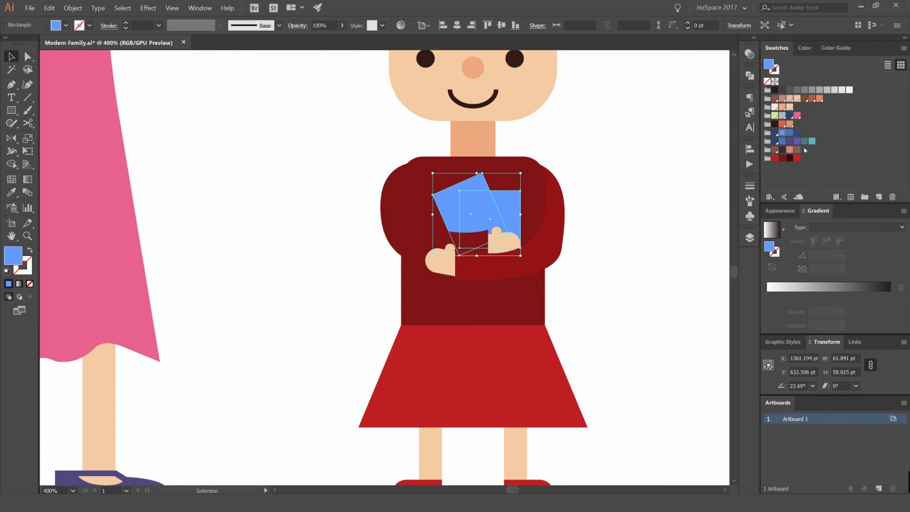
pyautogui.click(783, 115)
pyautogui.click(667, 130)
pyautogui.scroll(-5, 636, 148)
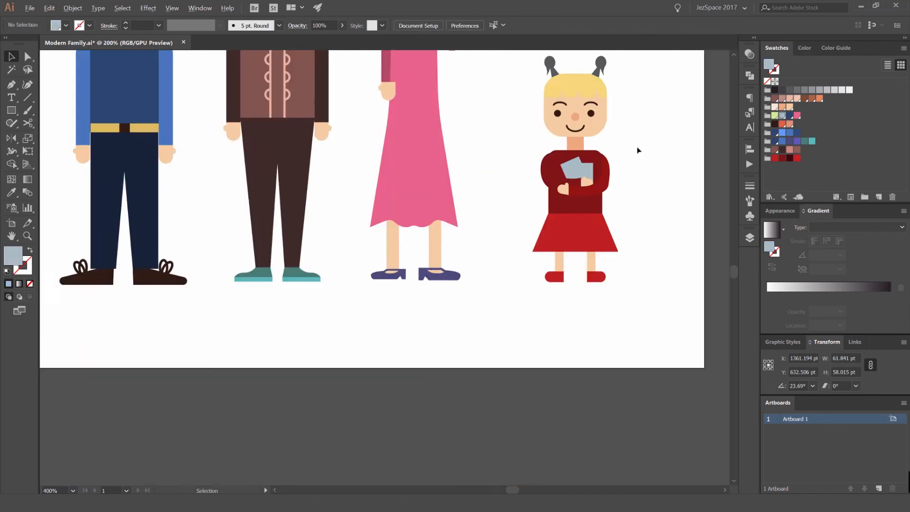
# - Nudge both cards slightly sideways and downwards so they sit deeper behind the girl's hand
pyautogui.scroll(6, 565, 186)
pyautogui.scroll(1, 566, 185)
pyautogui.click(505, 189)
pyautogui.keyDown('shift'); pyautogui.click(471, 189); pyautogui.keyUp('shift')
pyautogui.press('Left')
pyautogui.press('Left')
pyautogui.press('Left')
pyautogui.press('Left')
pyautogui.press('Left')
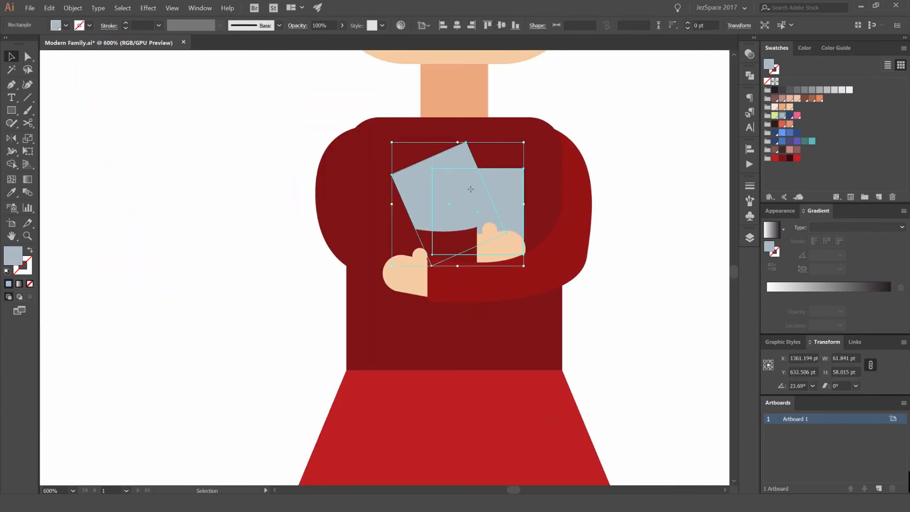
pyautogui.press('Down')
pyautogui.press('Down')
pyautogui.press('Down')
pyautogui.press('Down')
pyautogui.press('Right')
pyautogui.press('Right')
pyautogui.press('Right')
pyautogui.press('Down')
pyautogui.click(599, 158)
pyautogui.scroll(-3, 600, 158)
pyautogui.scroll(-3, 541, 175)
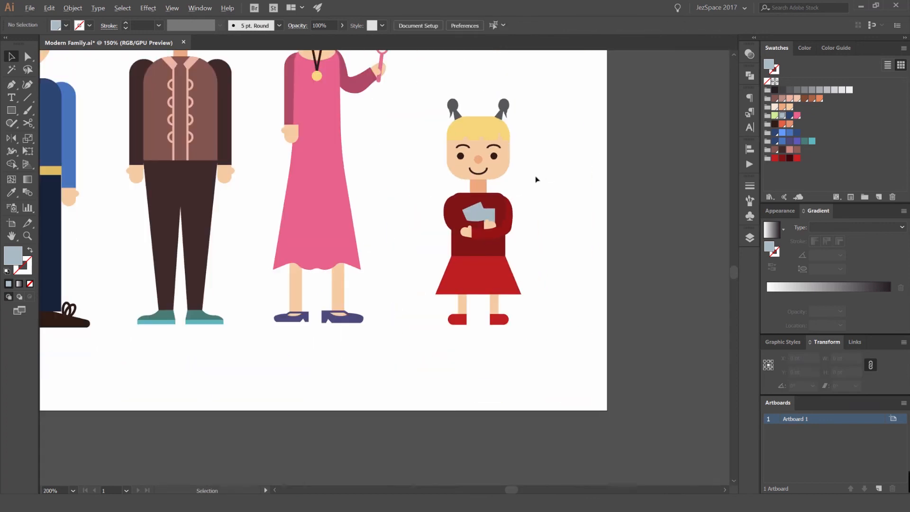
# - Match the hanging tips of both pigtails to the yellow hair with the Eyedropper
pyautogui.scroll(3, 530, 170)
pyautogui.scroll(-5, 521, 157)
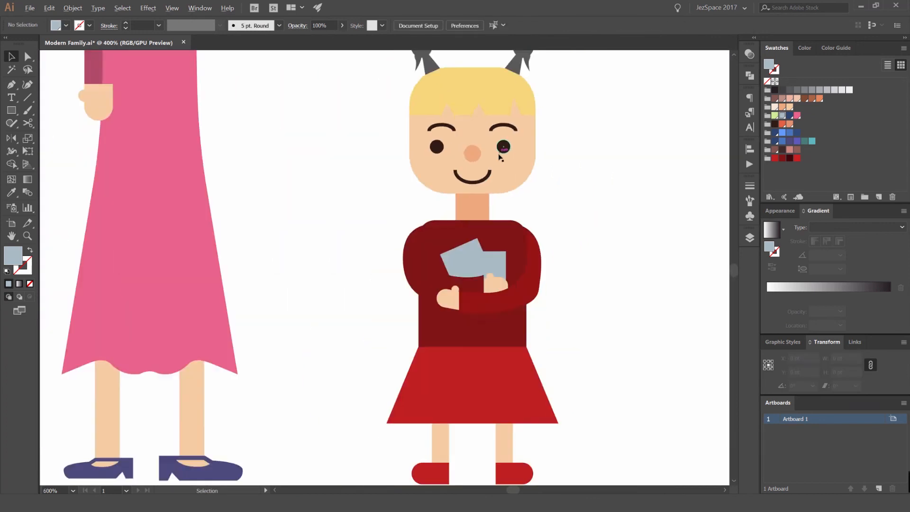
pyautogui.scroll(6, 531, 145)
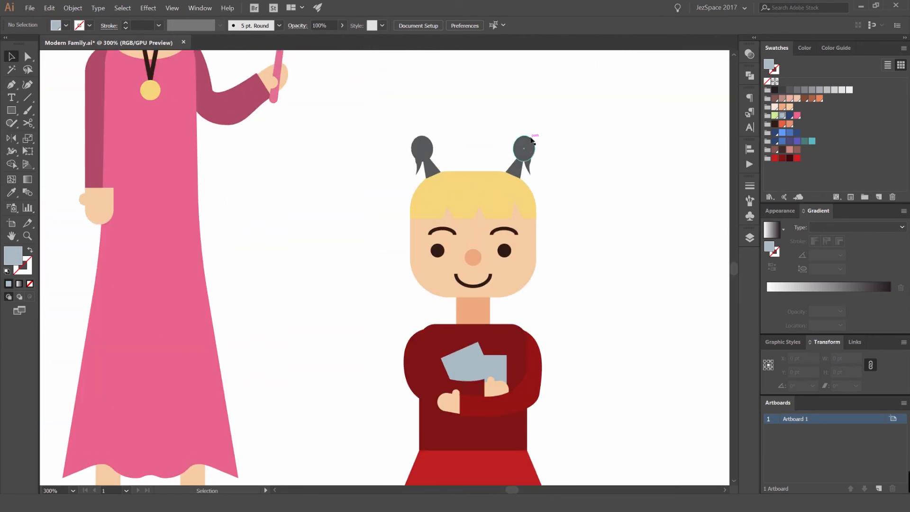
pyautogui.click(529, 184)
pyautogui.press('i')
pyautogui.click(480, 228)
pyautogui.press('v')
pyautogui.click(312, 188)
pyautogui.press('i')
pyautogui.click(368, 213)
pyautogui.press('v')
# - Match the two dark grey round pigtail buns to the yellow hair with the Eyedropper
pyautogui.click(517, 154)
pyautogui.keyDown('shift'); pyautogui.click(331, 155); pyautogui.keyUp('shift')
pyautogui.press('i')
pyautogui.click(426, 228)
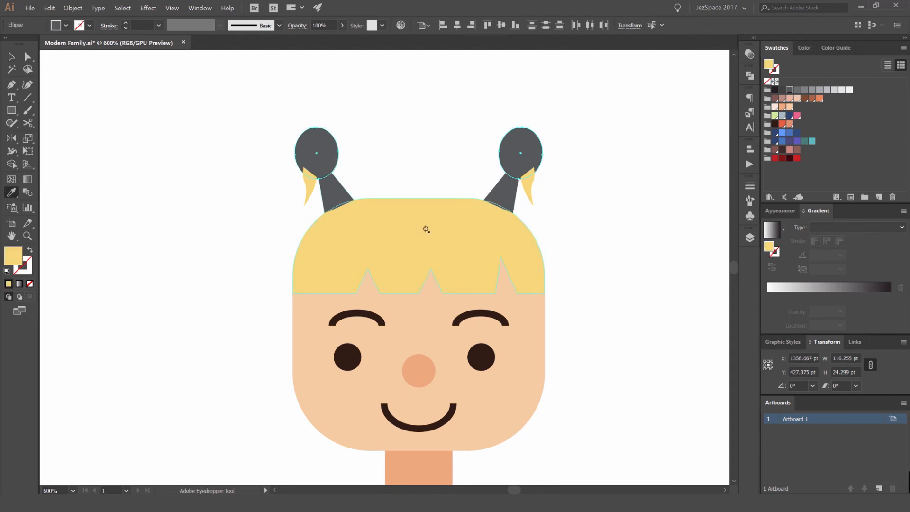
# - Match the two grey pigtail bases joining the buns to the head to the yellow hair with the Eyedropper
pyautogui.press('v')
pyautogui.click(502, 195)
pyautogui.keyDown('shift'); pyautogui.click(346, 203); pyautogui.keyUp('shift')
pyautogui.press('i')
pyautogui.click(463, 223)
pyautogui.press('v')
pyautogui.click(573, 193)
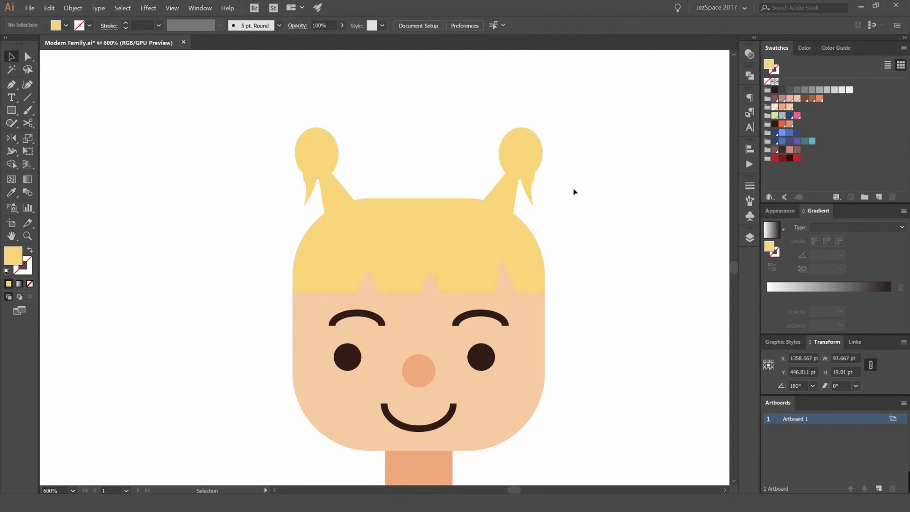
# - Draw a slanted four-sided band with the Pen tool across the upper end of the girl's left pigtail base
pyautogui.scroll(-2, 573, 190)
pyautogui.doubleClick(450, 197)
pyautogui.scroll(7, 449, 197)
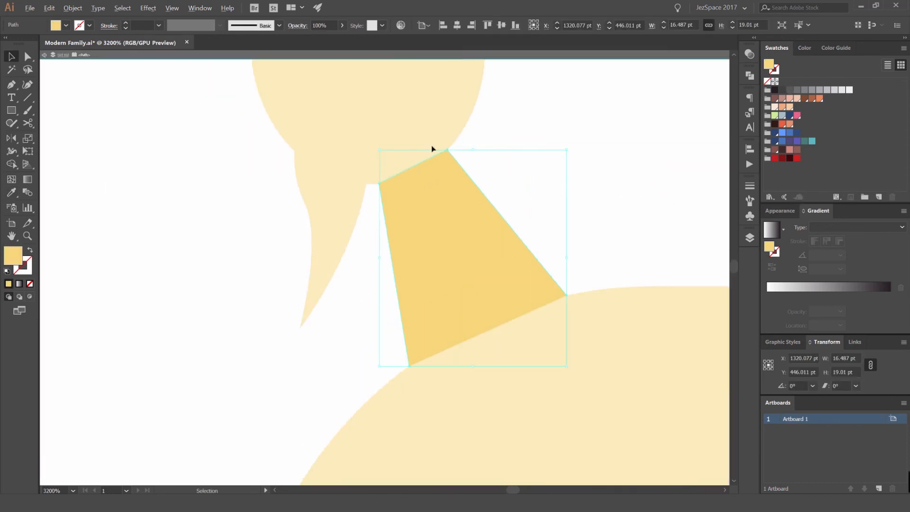
pyautogui.press('p')
pyautogui.click(349, 173)
pyautogui.click(469, 120)
pyautogui.click(504, 174)
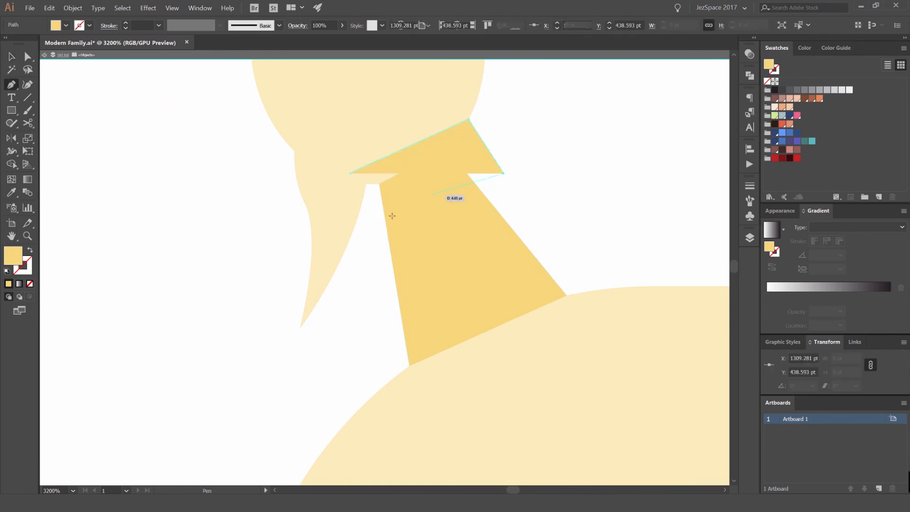
pyautogui.click(350, 245)
pyautogui.click(349, 174)
pyautogui.press('v')
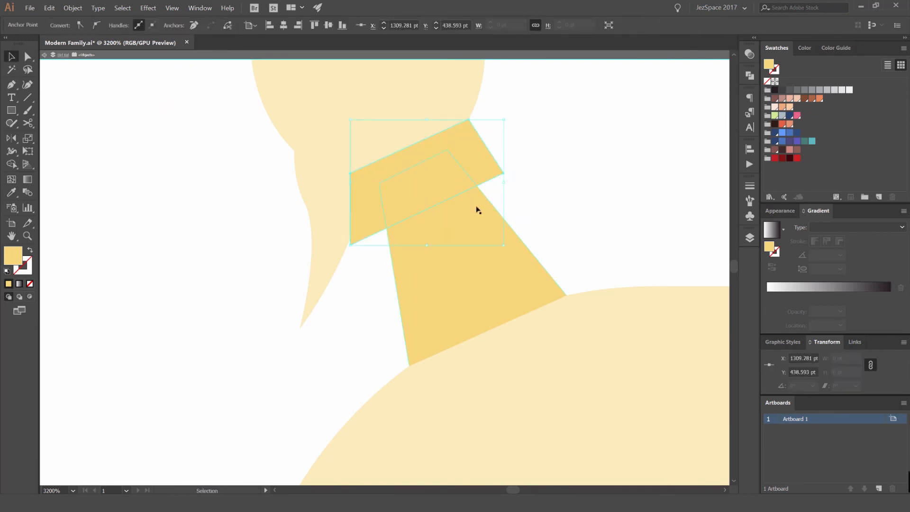
# - Trim the band to the outline of the left pigtail base with the Shape Builder, removing the parts sticking out
pyautogui.keyDown('shift'); pyautogui.click(477, 210); pyautogui.keyUp('shift')
pyautogui.hotkey('shift', 'm')
pyautogui.keyDown('alt'); pyautogui.click(491, 166); pyautogui.keyUp('alt')
pyautogui.press('v')
pyautogui.click(522, 157)
pyautogui.click(453, 181)
# - Fill the trimmed hair band on the left pigtail with the bright red swatch
pyautogui.click(798, 158)
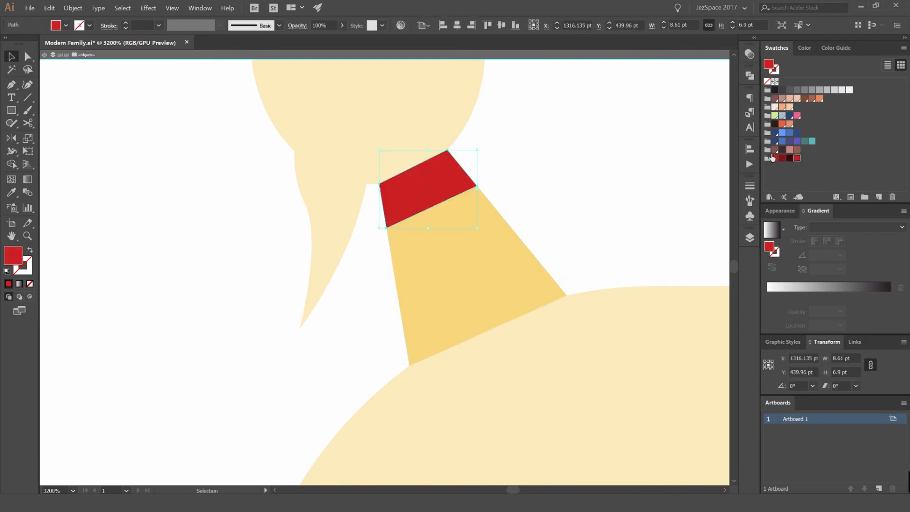
pyautogui.click(797, 116)
pyautogui.click(652, 129)
pyautogui.scroll(-7, 625, 150)
pyautogui.moveTo(639, 133); pyautogui.dragTo(598, 143)
pyautogui.hotkey('ctrl', 'z')
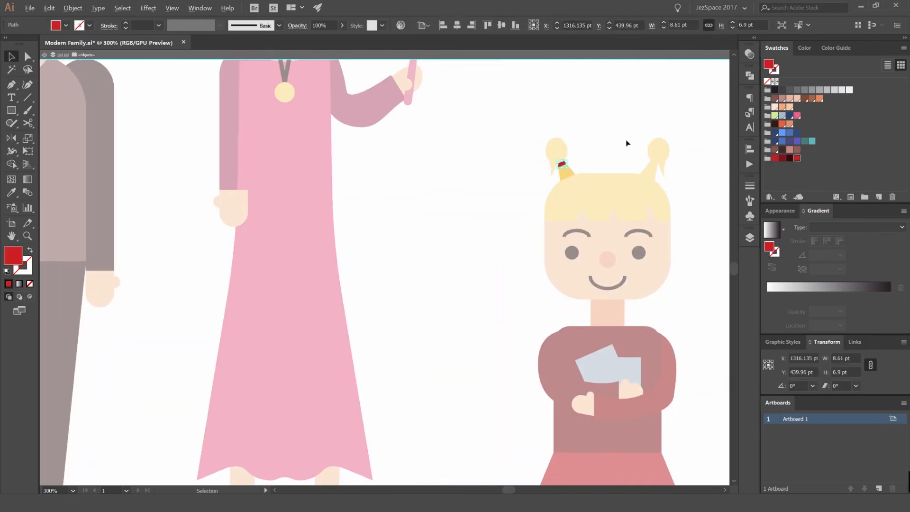
# - Reflect a copy of the red hair band vertically about the nose's centre onto the right pigtail
pyautogui.scroll(3, 626, 143)
pyautogui.doubleClick(598, 159)
pyautogui.moveTo(546, 161); pyautogui.dragTo(428, 173)
pyautogui.click(347, 202)
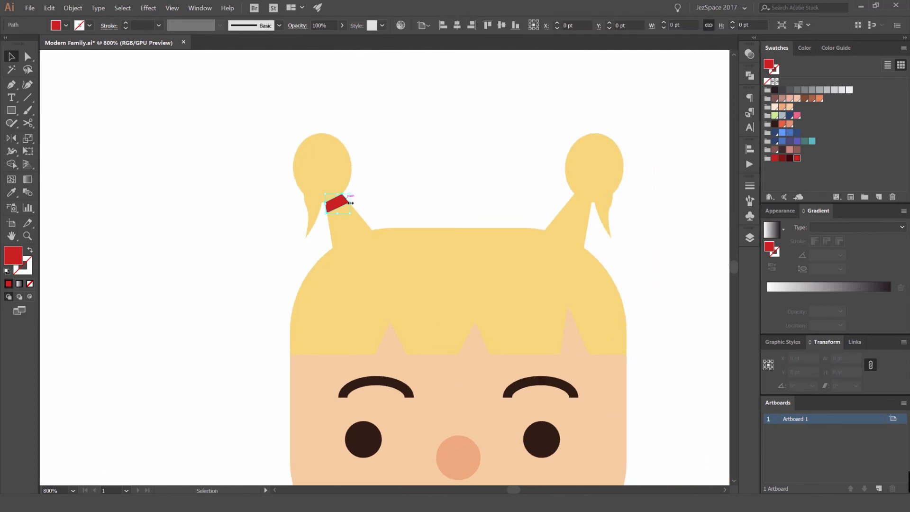
pyautogui.press('o')
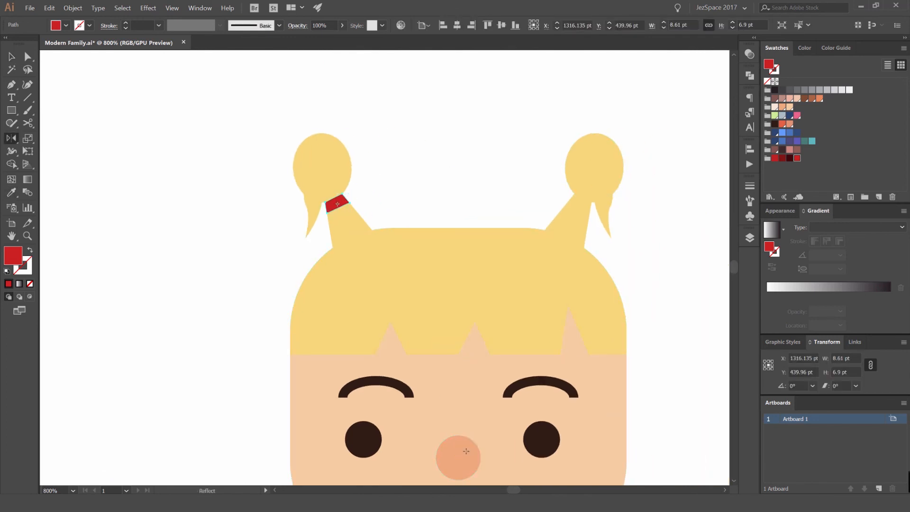
pyautogui.keyDown('alt'); pyautogui.click(460, 459); pyautogui.keyUp('alt')
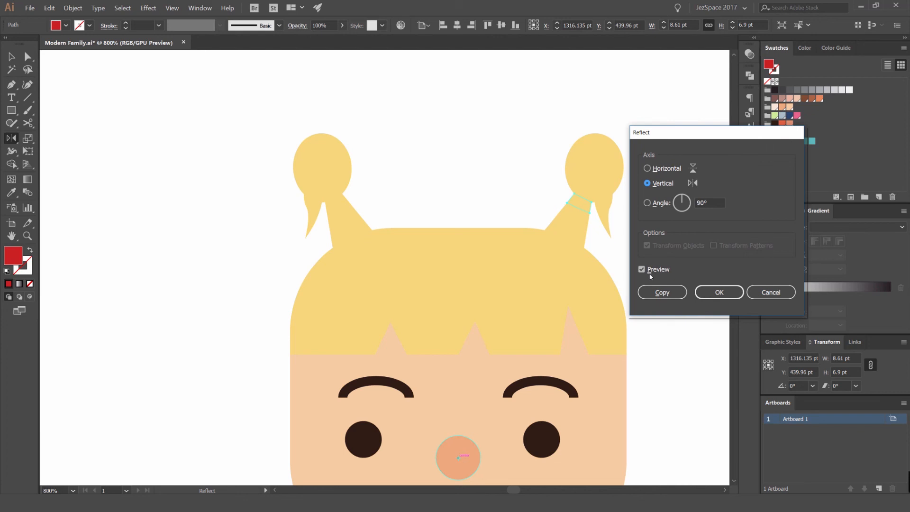
pyautogui.click(659, 291)
pyautogui.press('v')
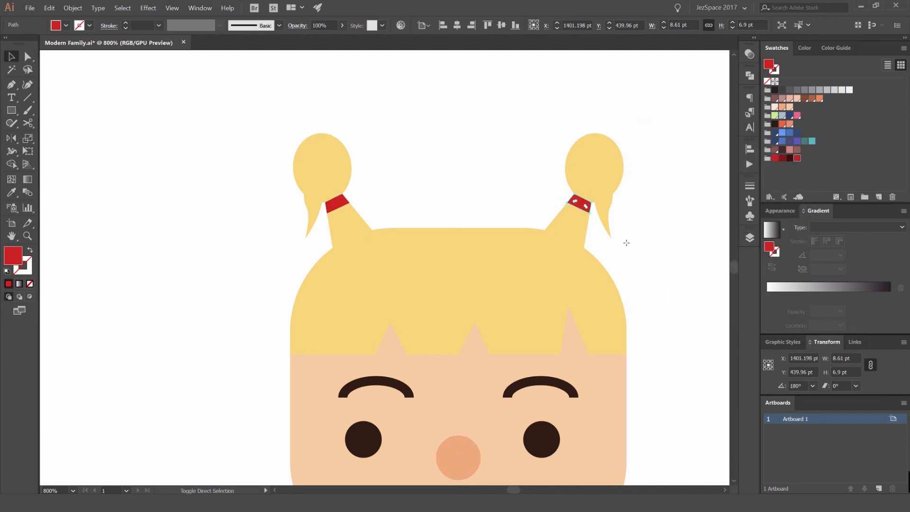
pyautogui.scroll(3, 579, 194)
pyautogui.scroll(-4, 415, 189)
pyautogui.click(420, 193)
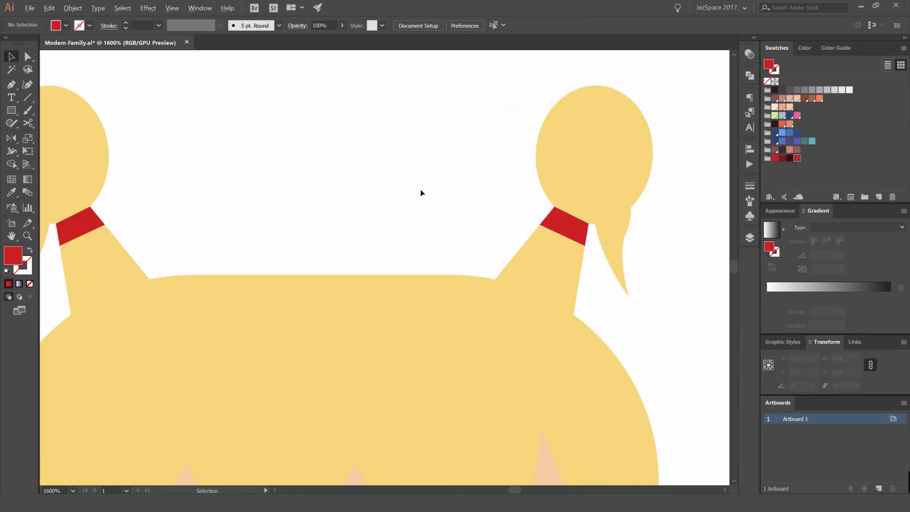
pyautogui.scroll(-2, 422, 193)
pyautogui.scroll(-6, 421, 193)
pyautogui.scroll(3, 529, 167)
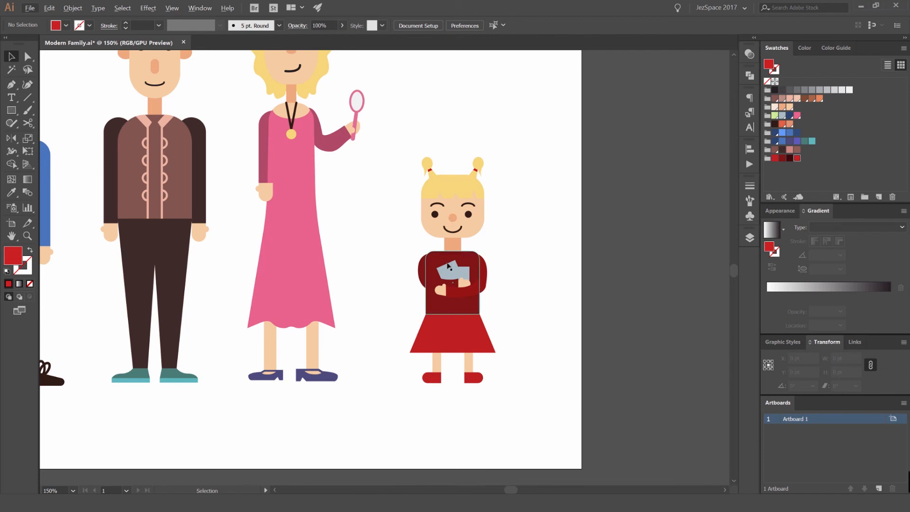
pyautogui.scroll(-3, 493, 240)
pyautogui.scroll(2, 543, 203)
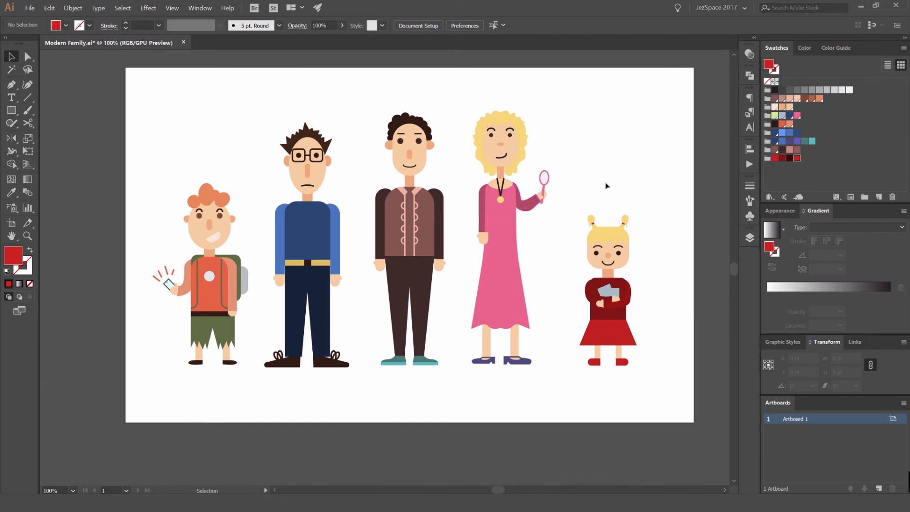
pyautogui.click(436, 505)
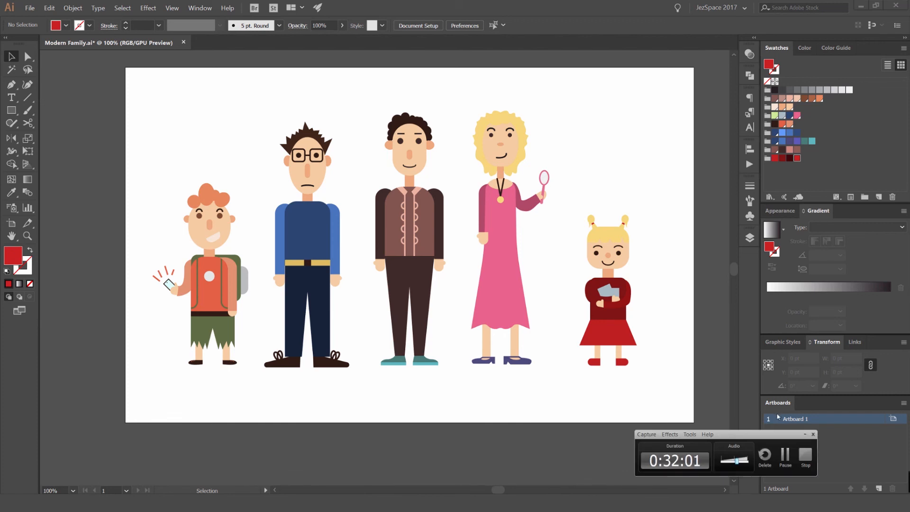
pyautogui.click(785, 457)
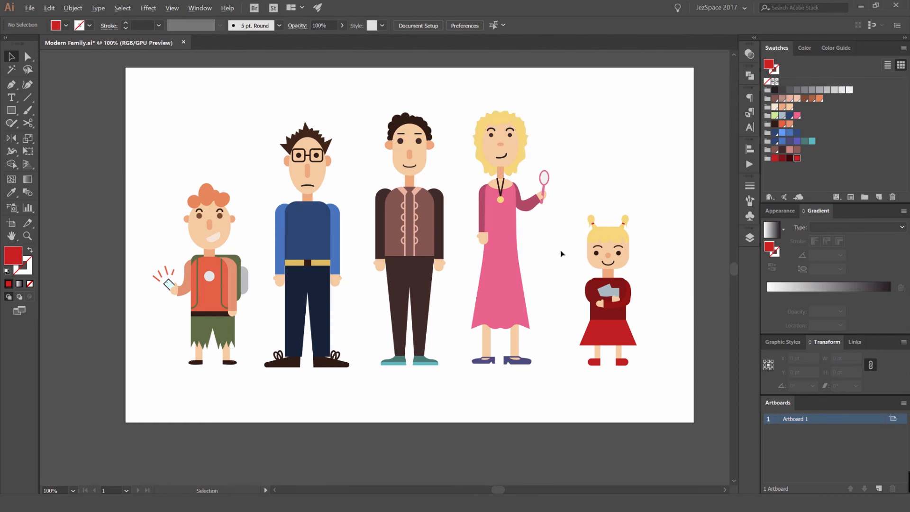
pyautogui.scroll(-1, 561, 254)
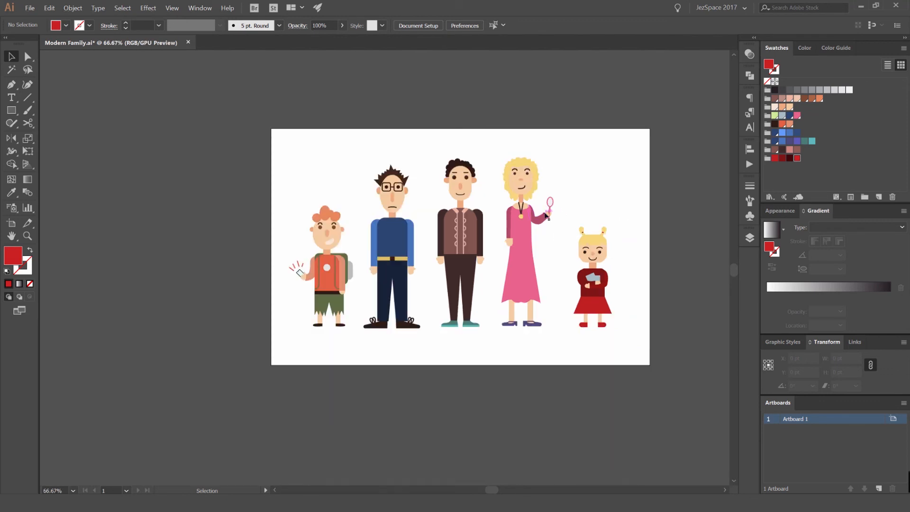
pyautogui.scroll(1, 558, 214)
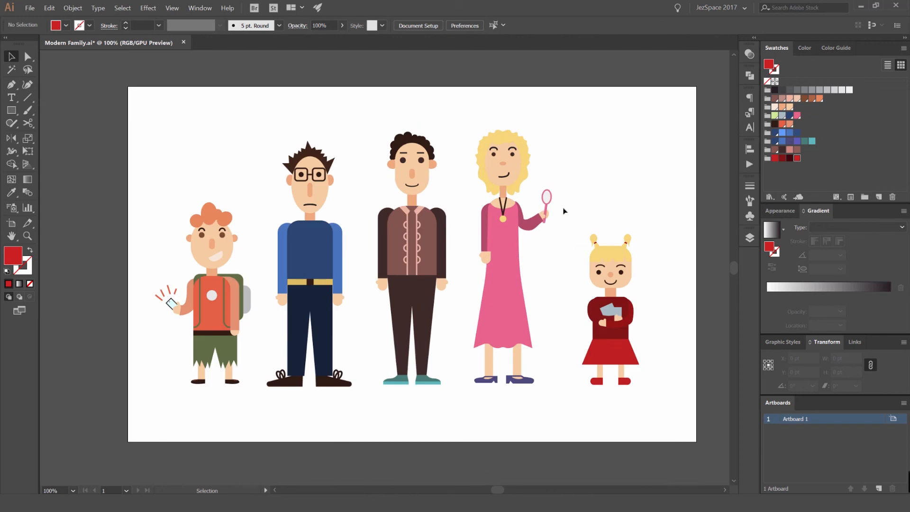